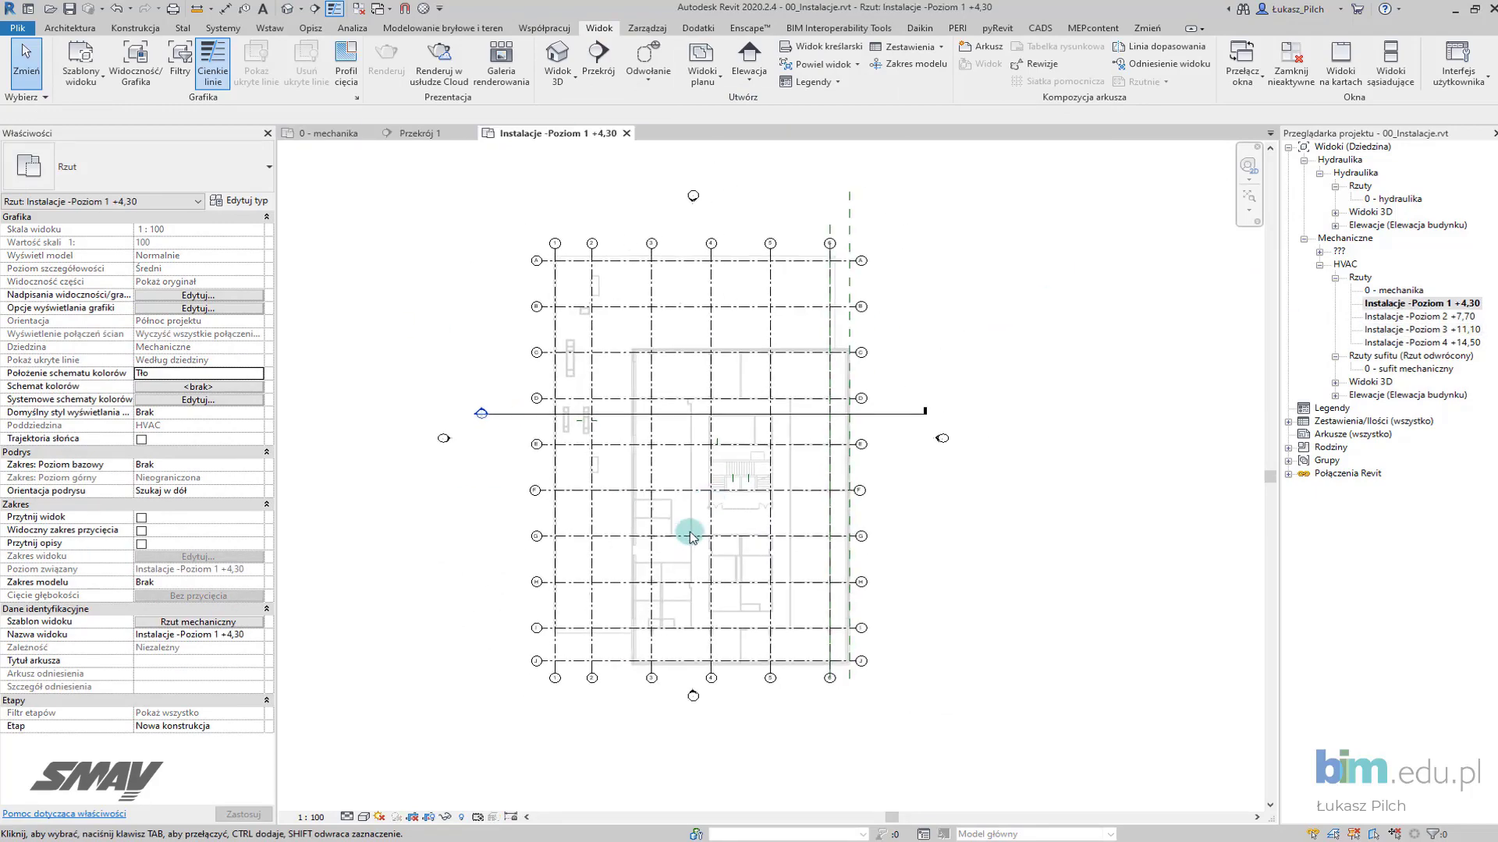
Step: Open the empty 1 - mechanika HVAC floor plan from the Project Browser
left_click(352, 28)
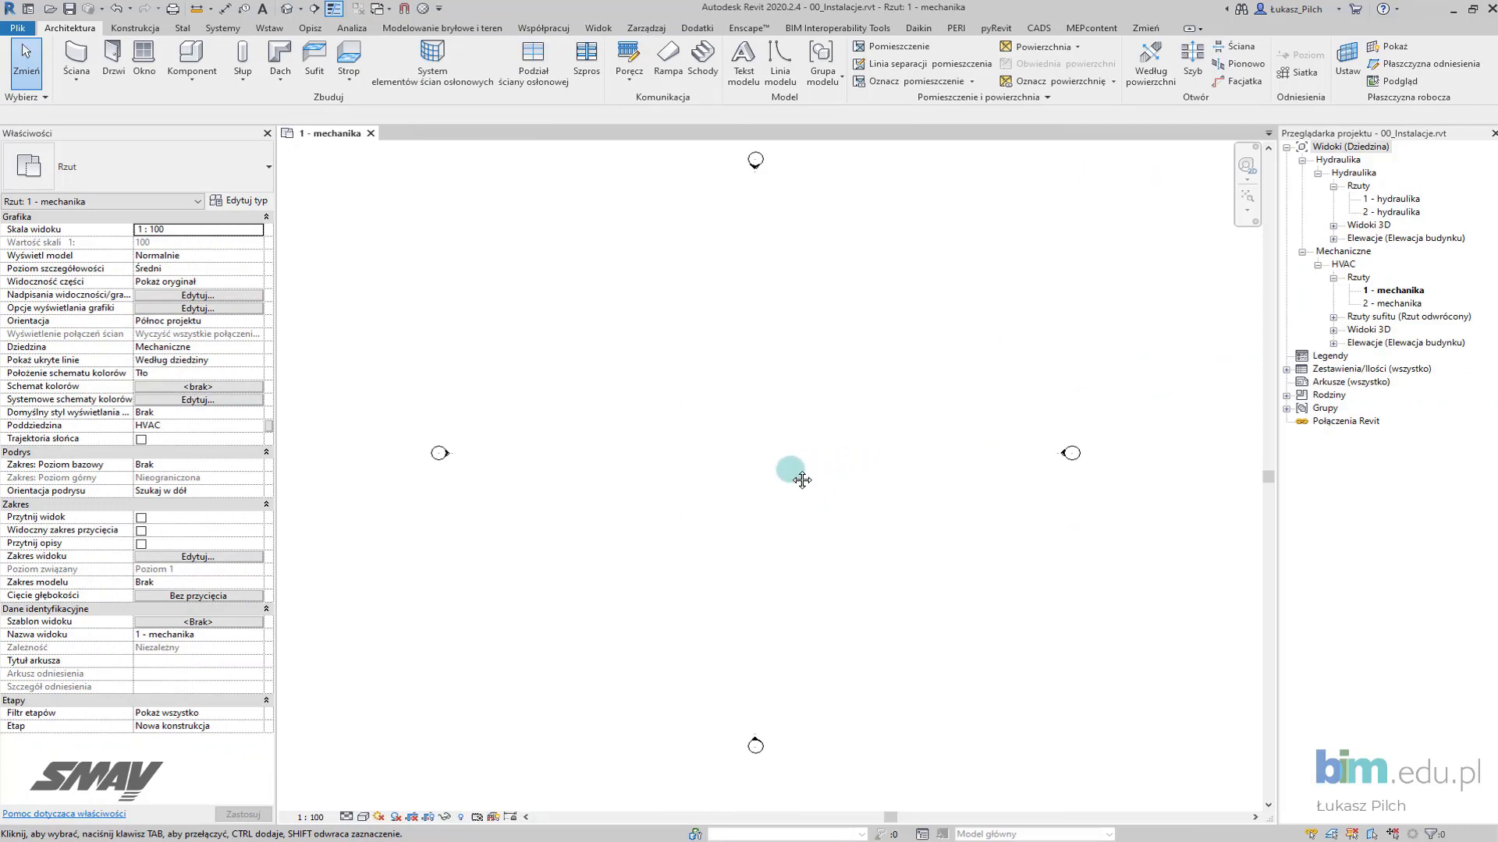
Step: Open the default 3D view, select level Poziom 2, and locate the 2 - sufit mechaniczny ceiling plan
middle_click_drag(813, 478, 809, 485)
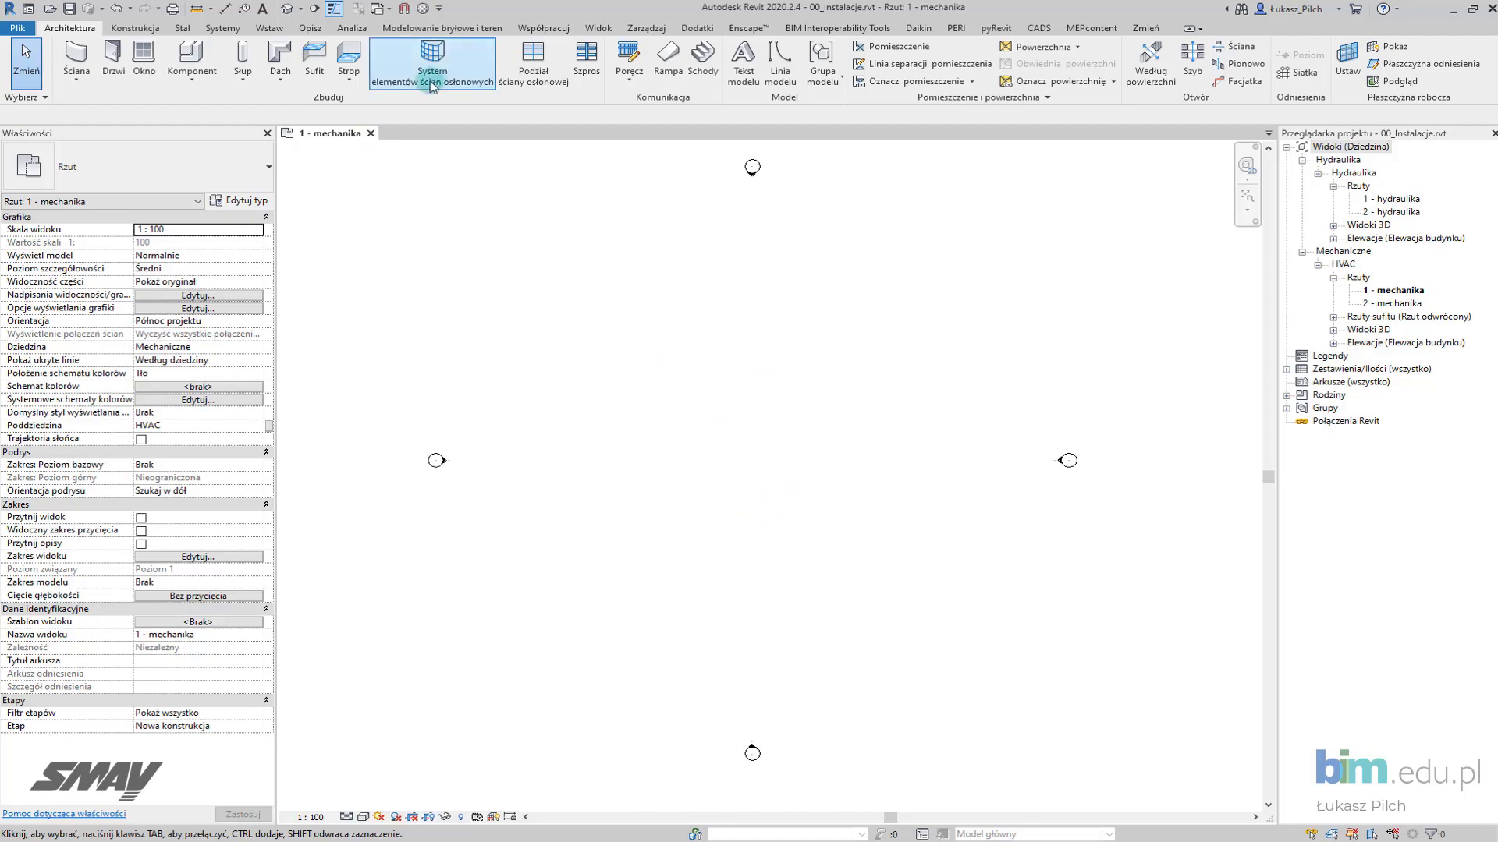
left_click(284, 13)
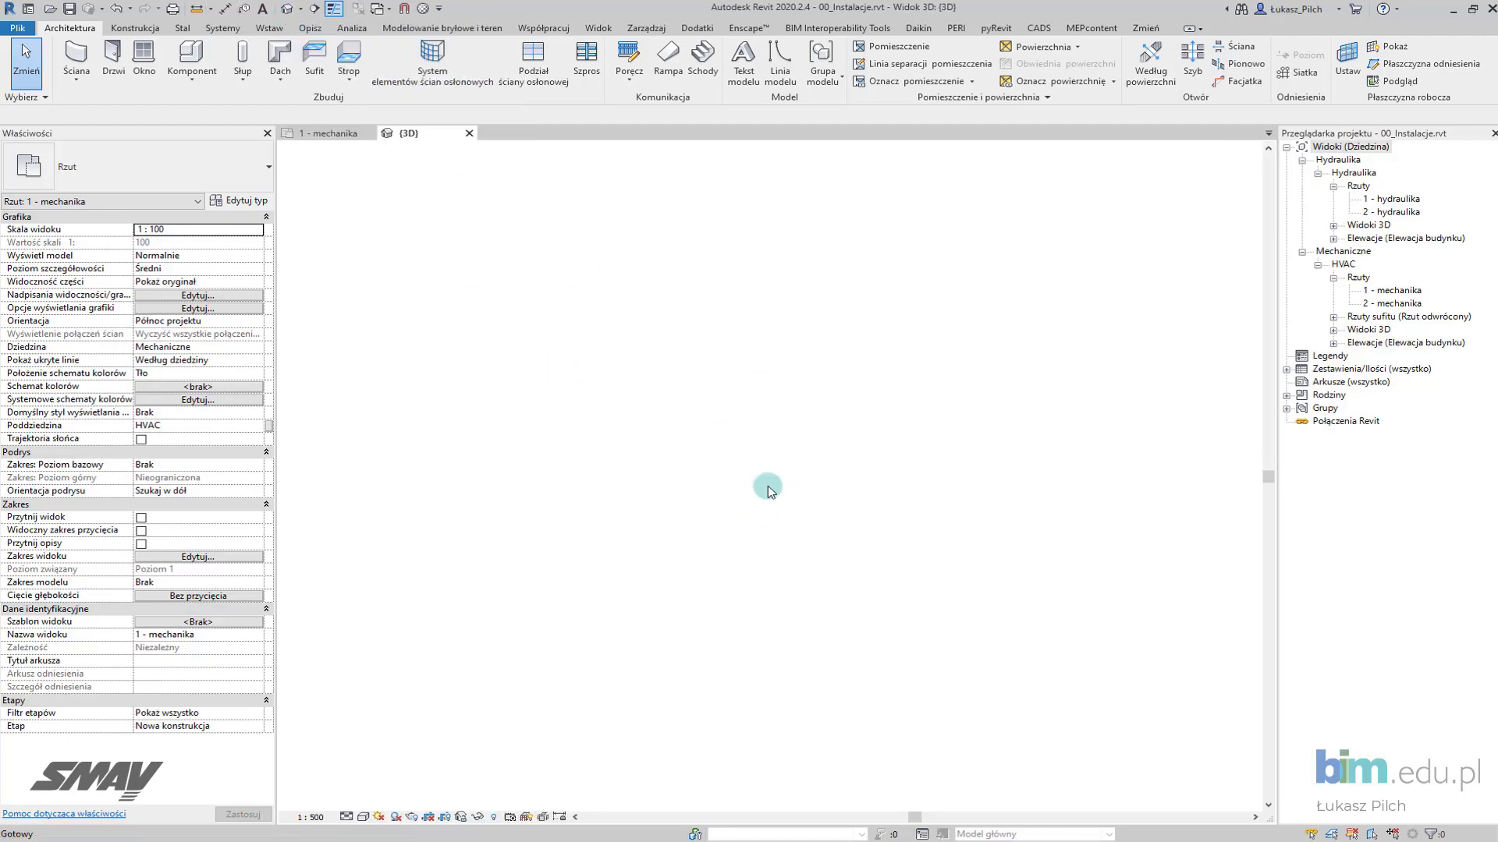
mouse_move(727, 365)
middle_mouse_down("shift")
mouse_move(678, 405)
mouse_move(729, 435)
mouse_move(701, 467)
mouse_move(695, 437)
mouse_move(782, 424)
mouse_move(706, 467)
middle_mouse_up("shift")
left_click(684, 380)
scroll(546, 495, "up", 2)
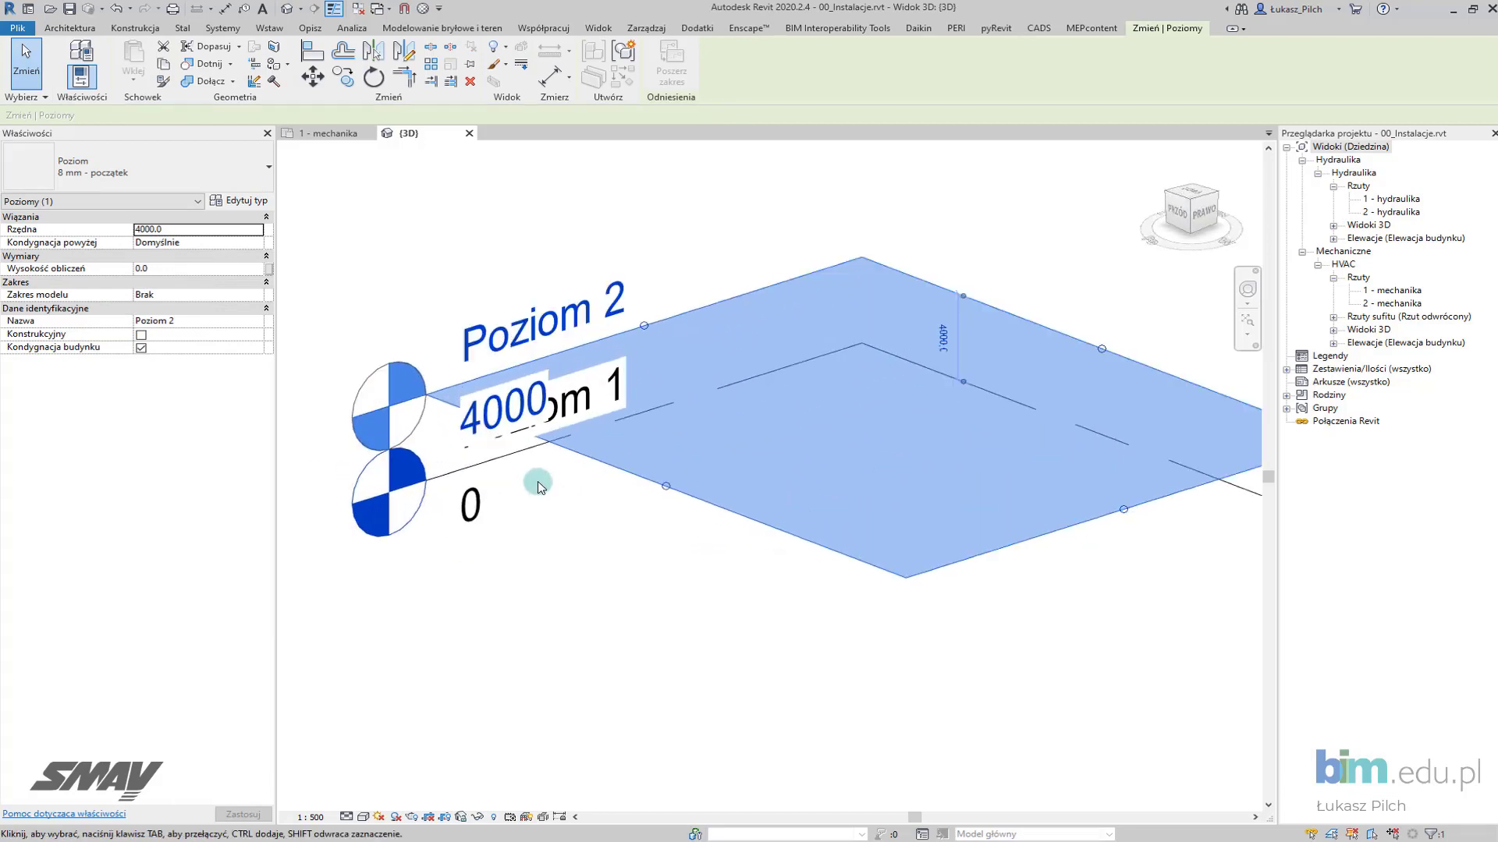
scroll(537, 482, "up", 2)
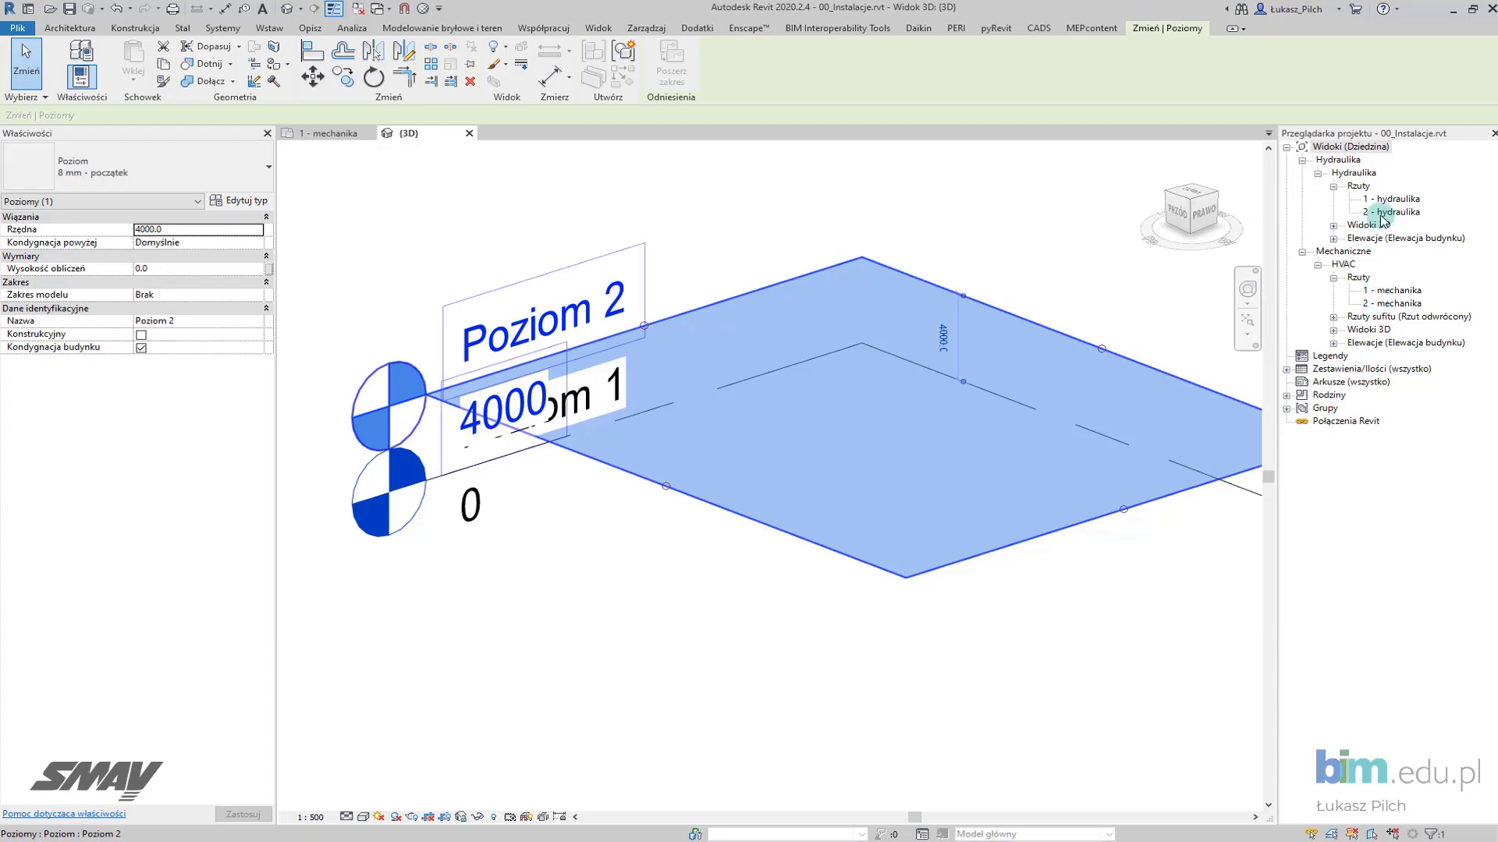
left_click(1333, 319)
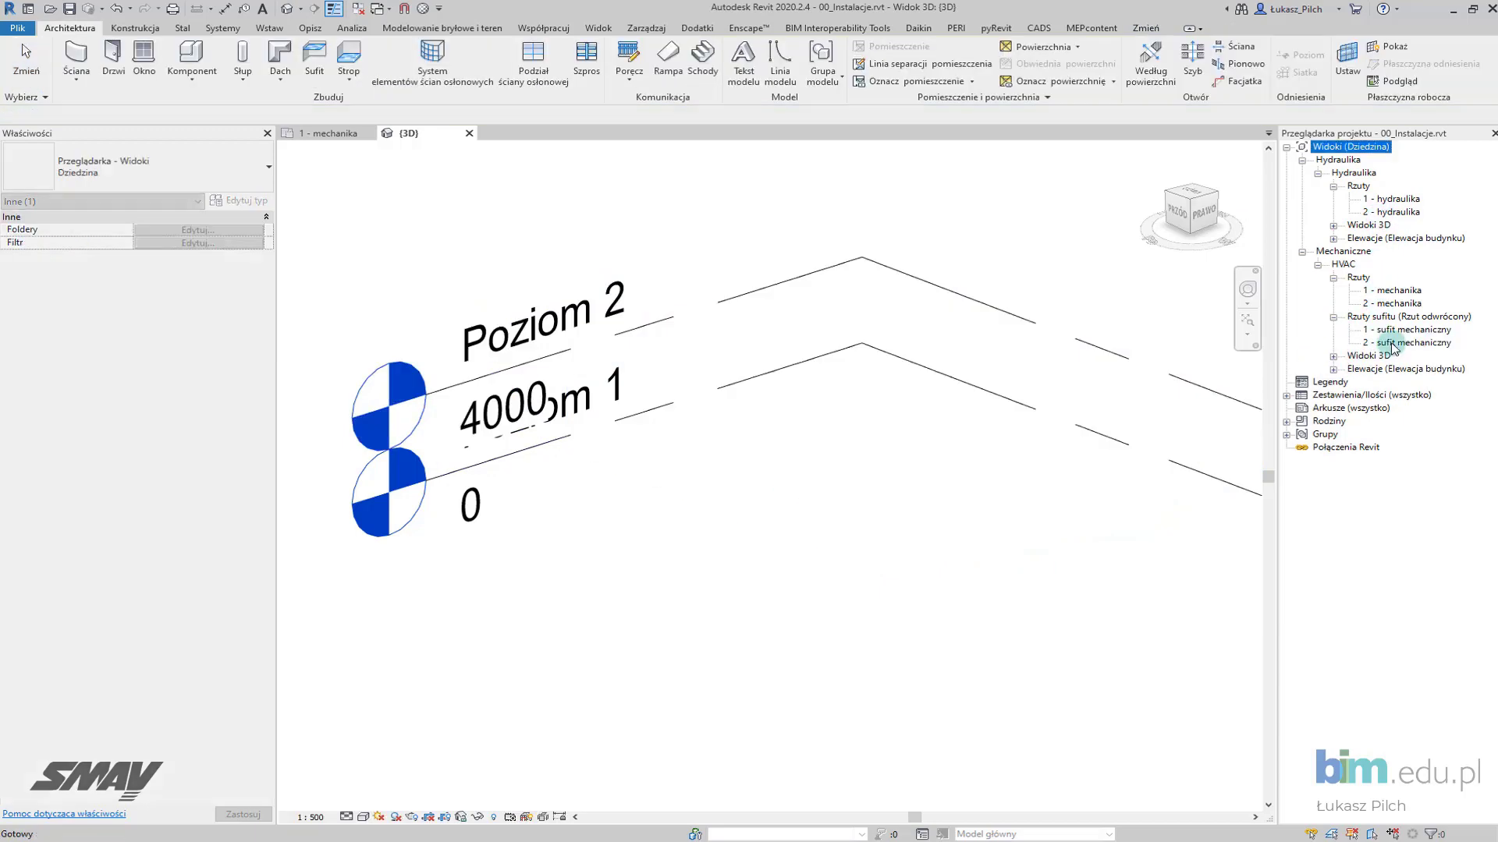
left_click(1396, 343)
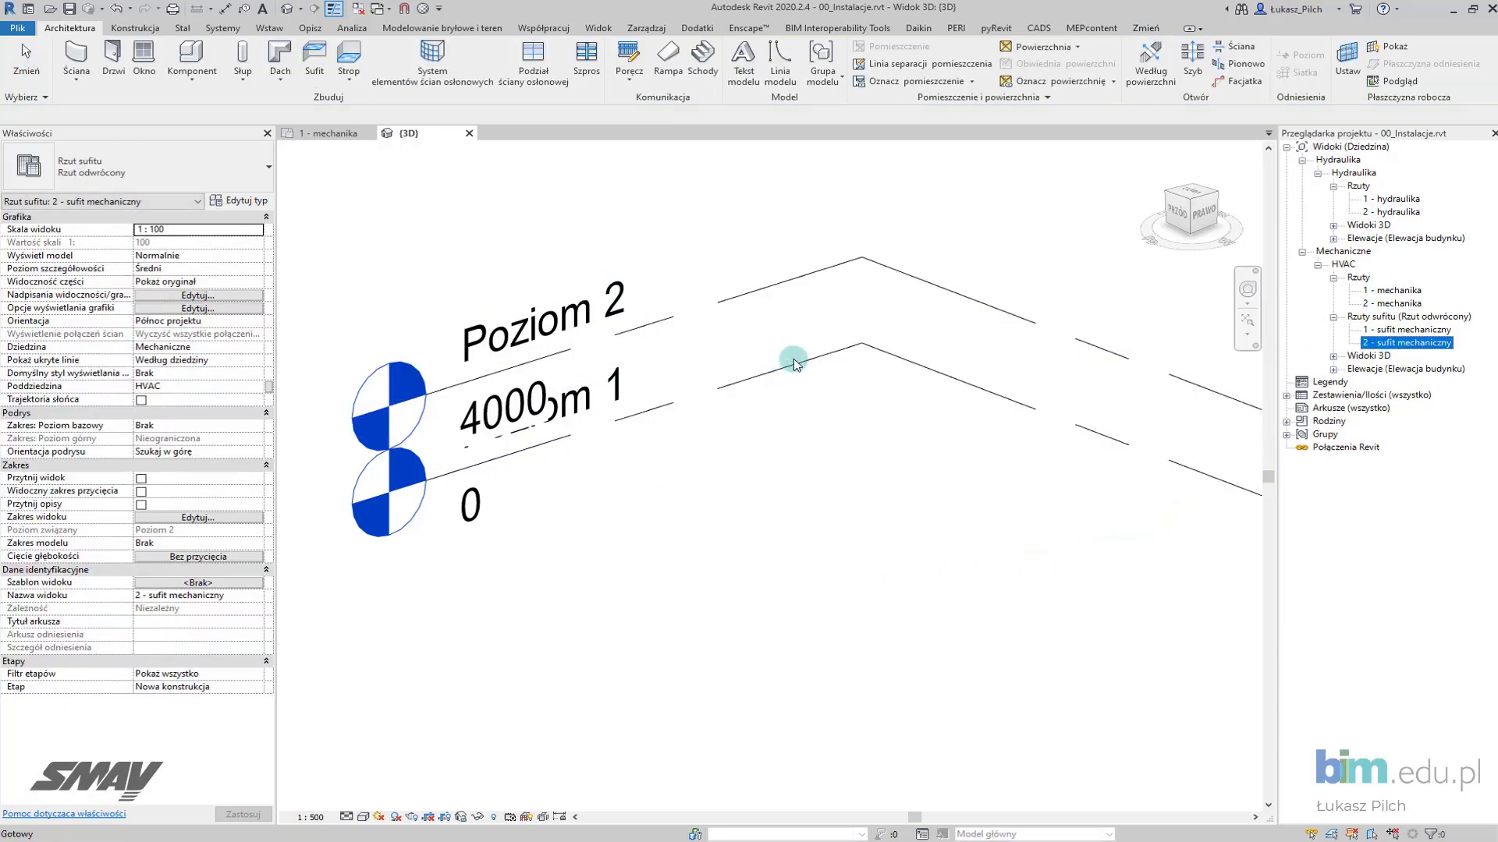
Step: Delete level Poziom 2 along with its associated views
left_click(714, 310)
right_click(718, 314)
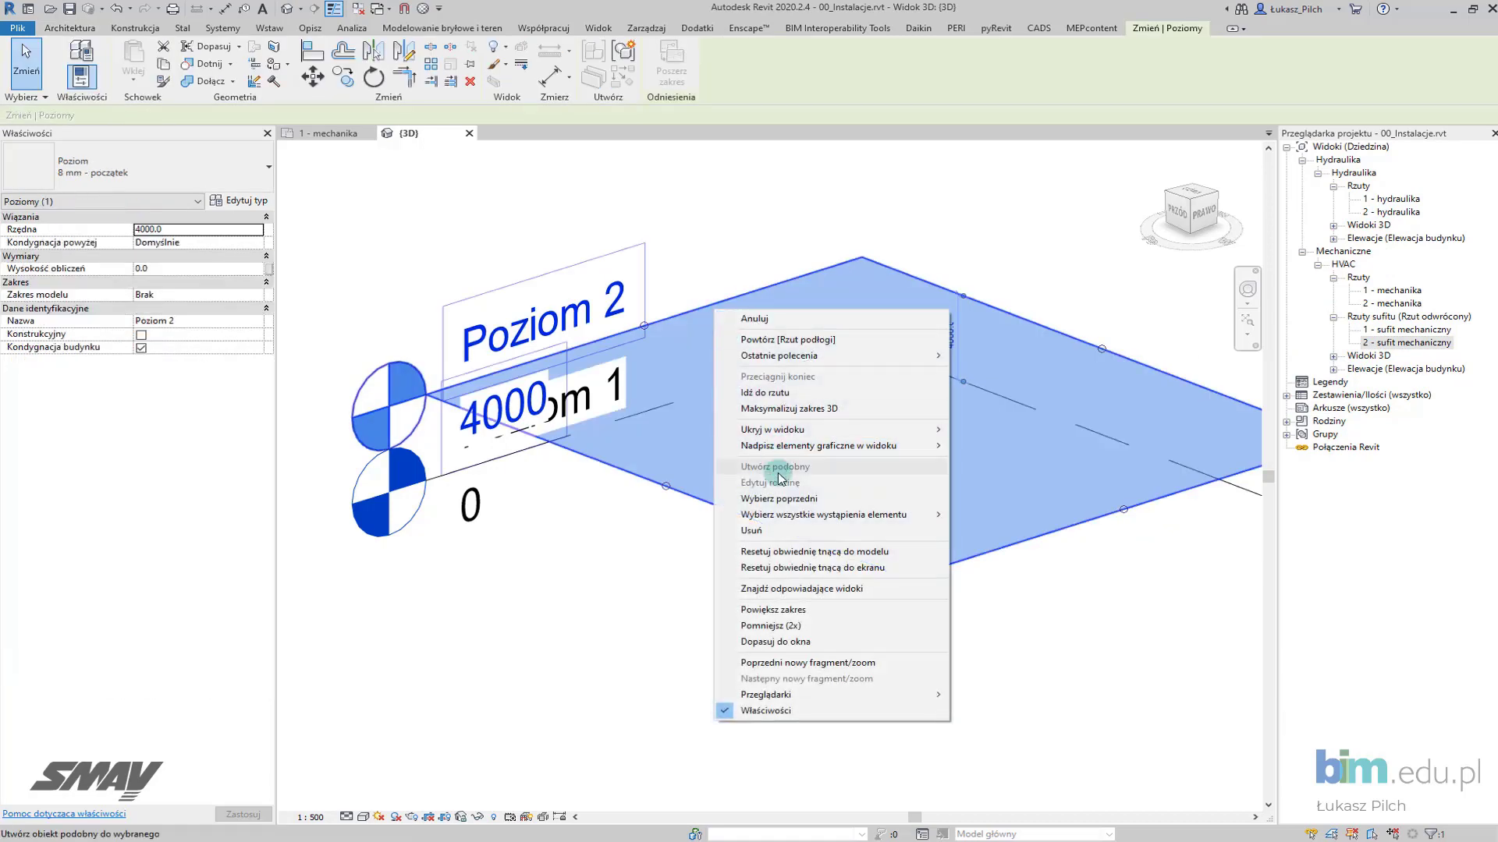
left_click(780, 530)
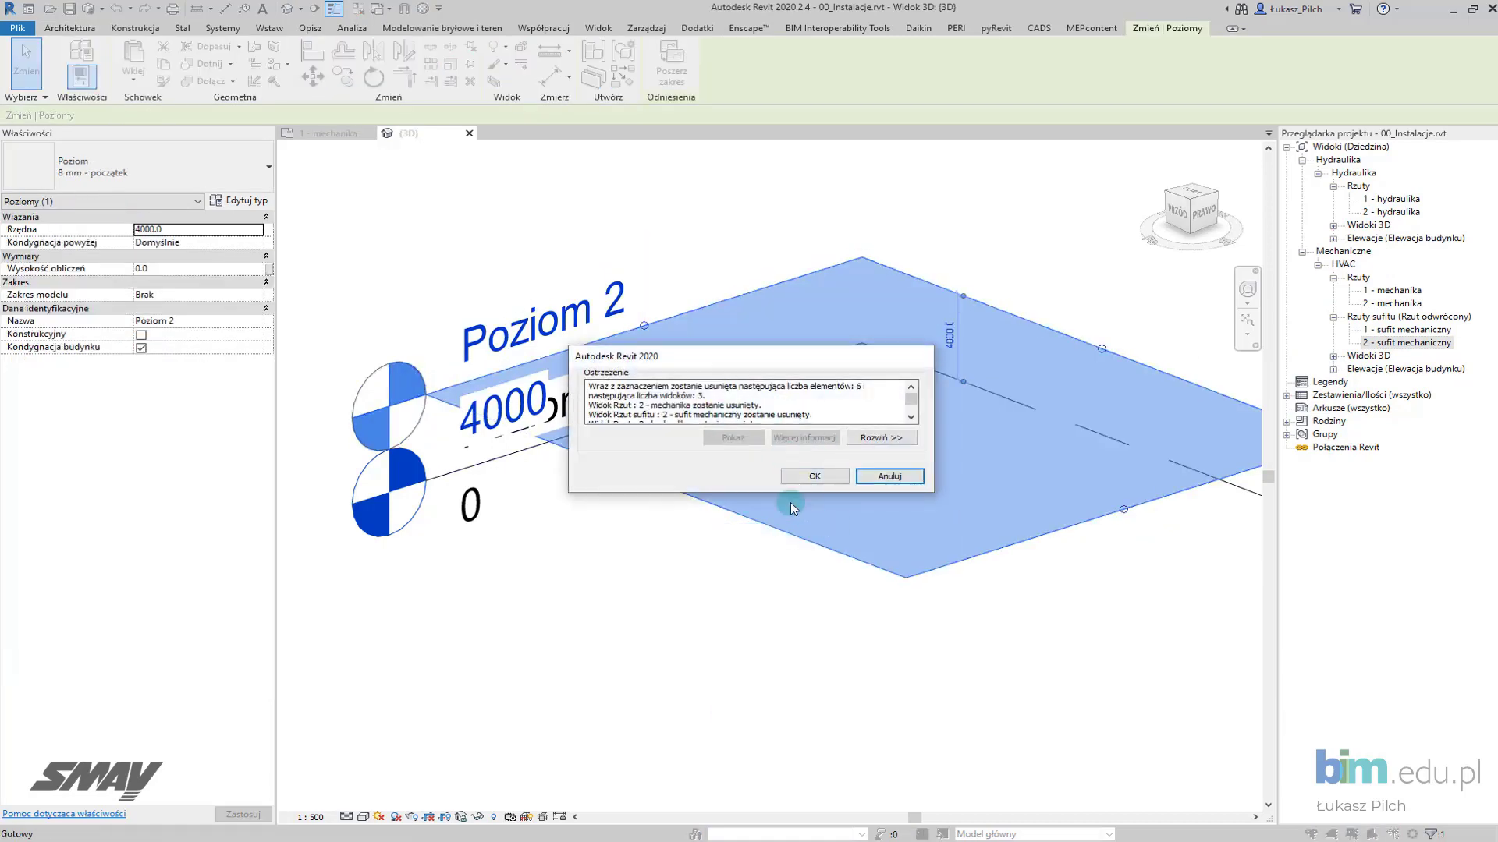
left_click(815, 476)
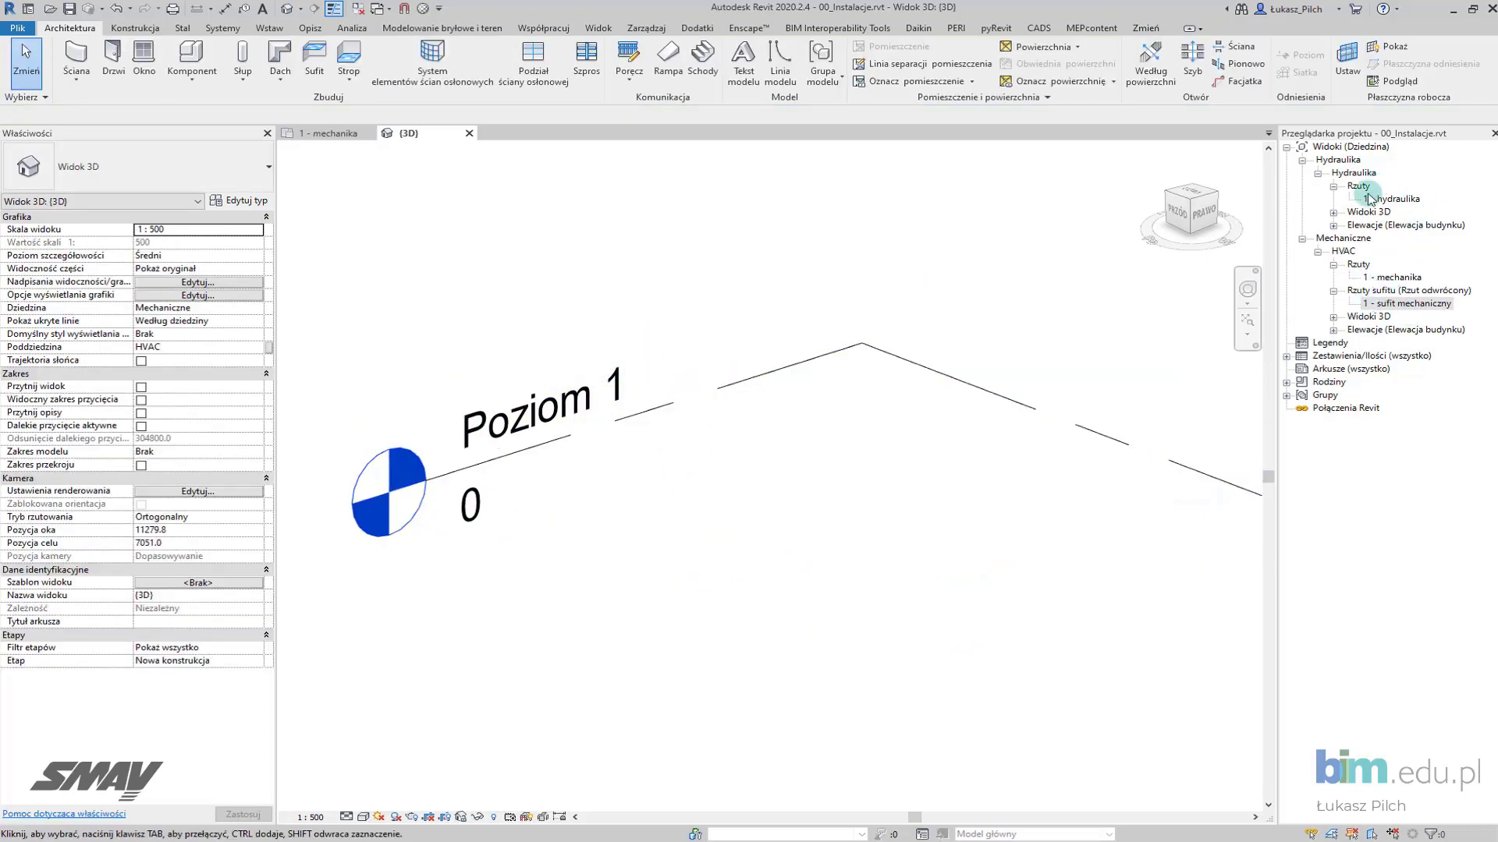
middle_click_drag(825, 347, 712, 399)
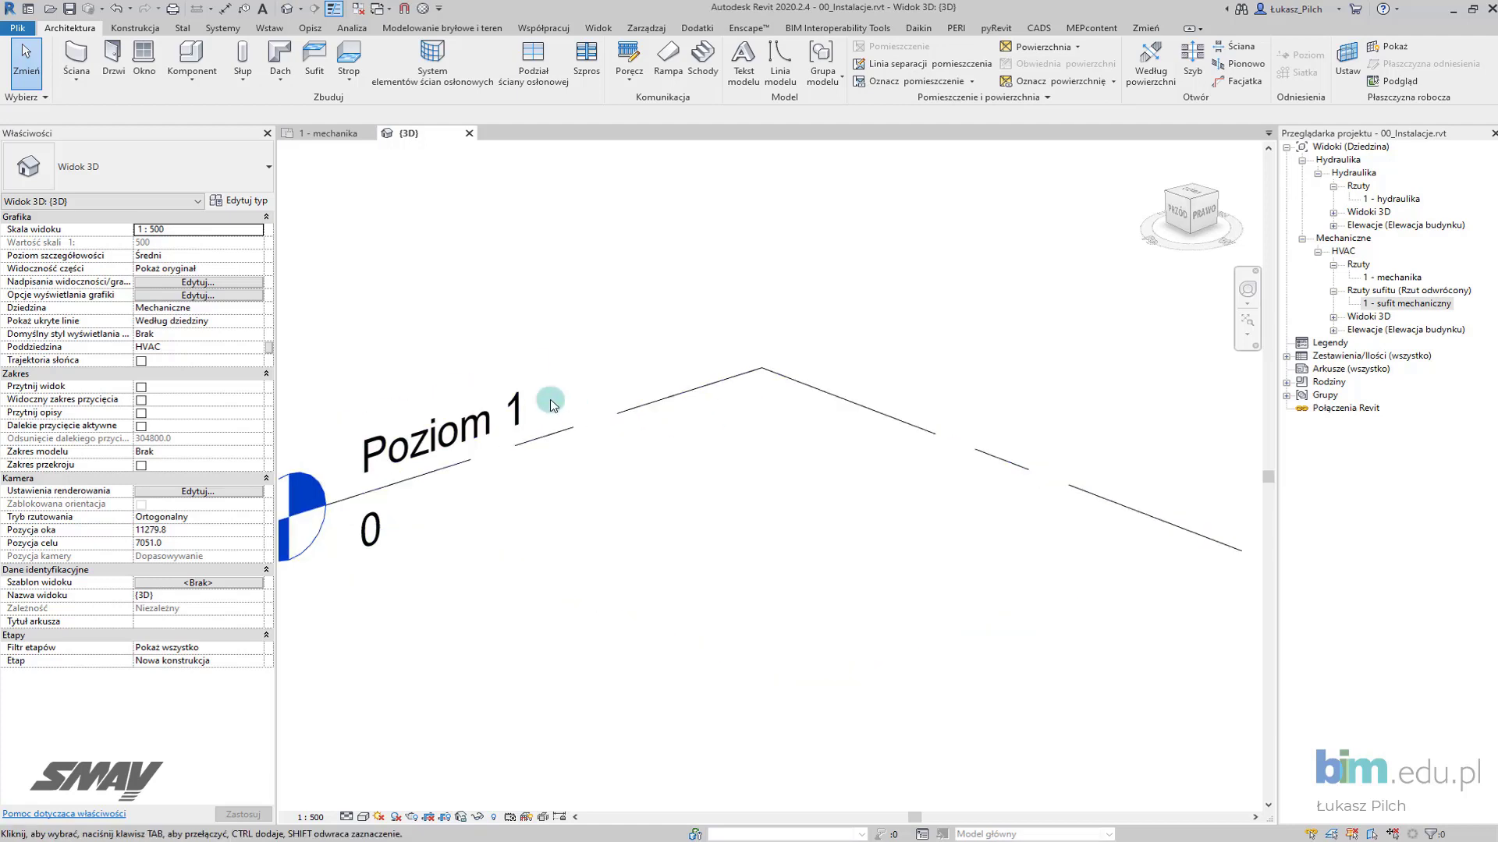
Step: Rename the remaining level Poziom 1 to Poziom 0
double_click(515, 413)
left_click(517, 420)
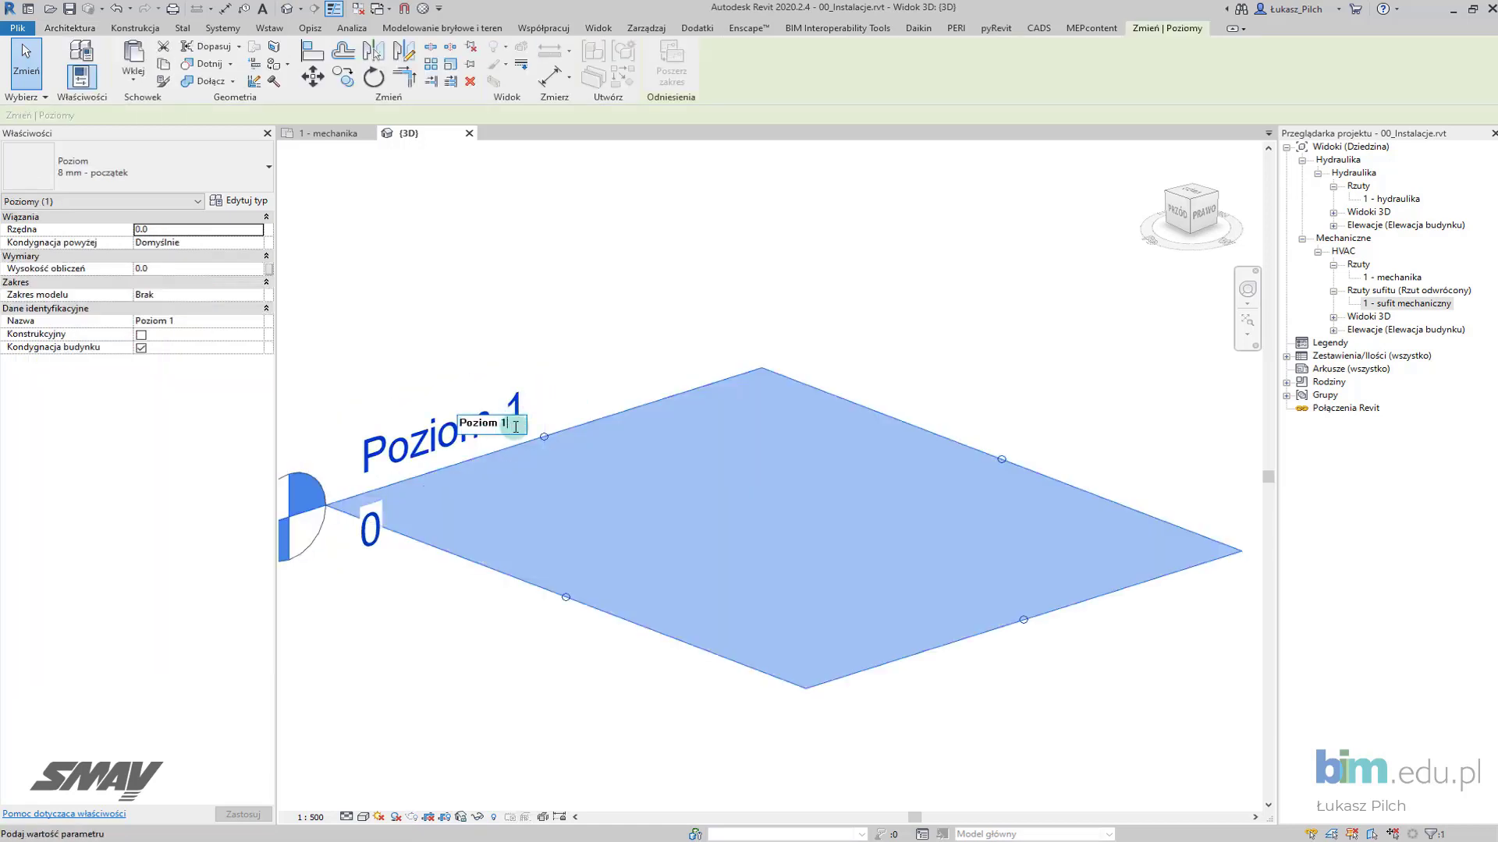
key("BackSpace")
type("0")
key("Return")
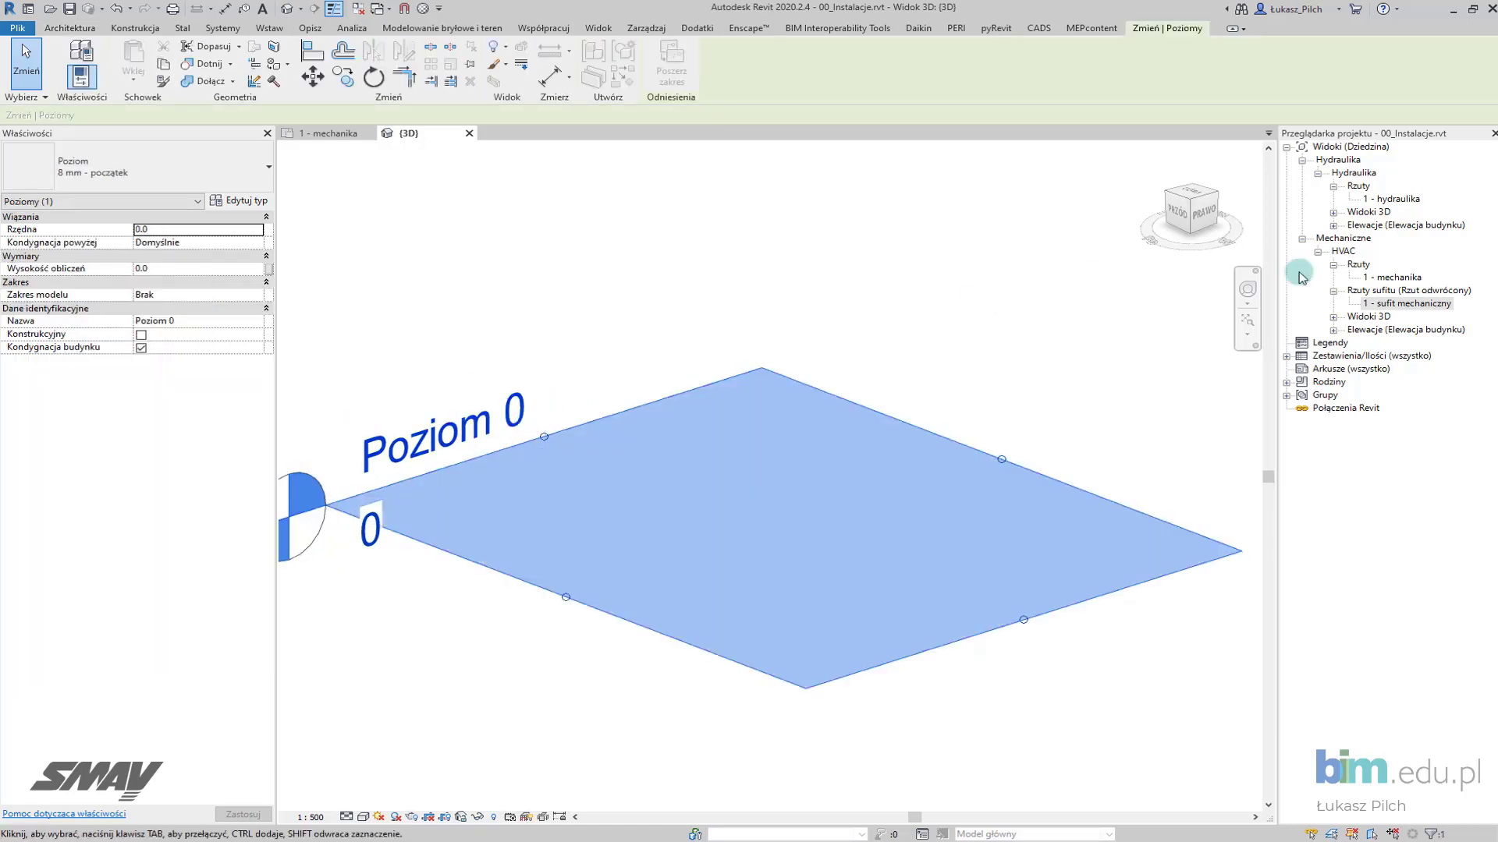
right_click(1358, 187)
Step: Rename the plans to 0 - hydraulika and 0 - mechanika
left_click(1324, 407)
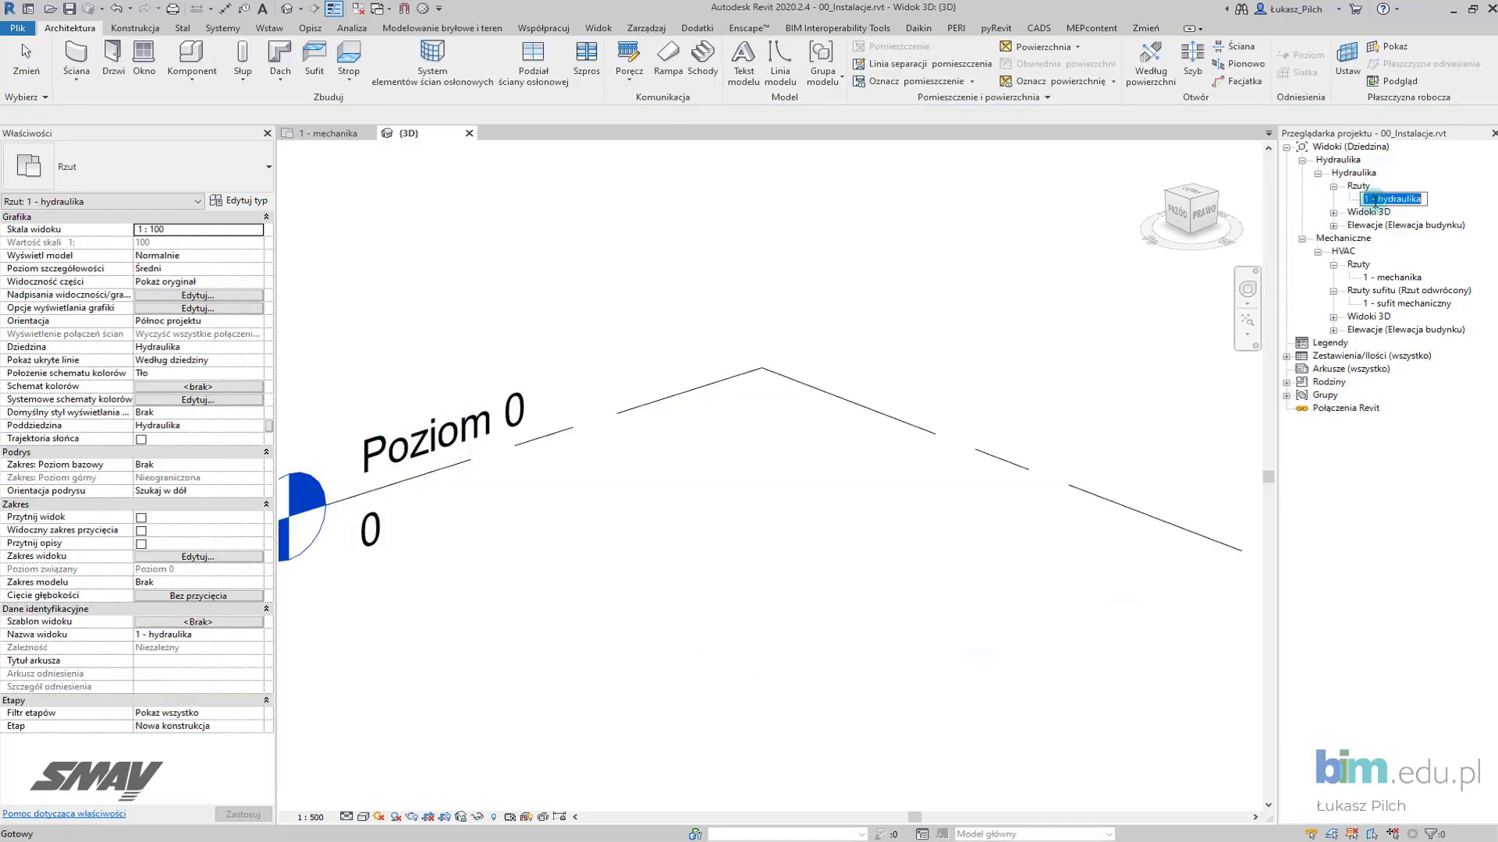
left_click(1359, 199)
type("0")
key("Return")
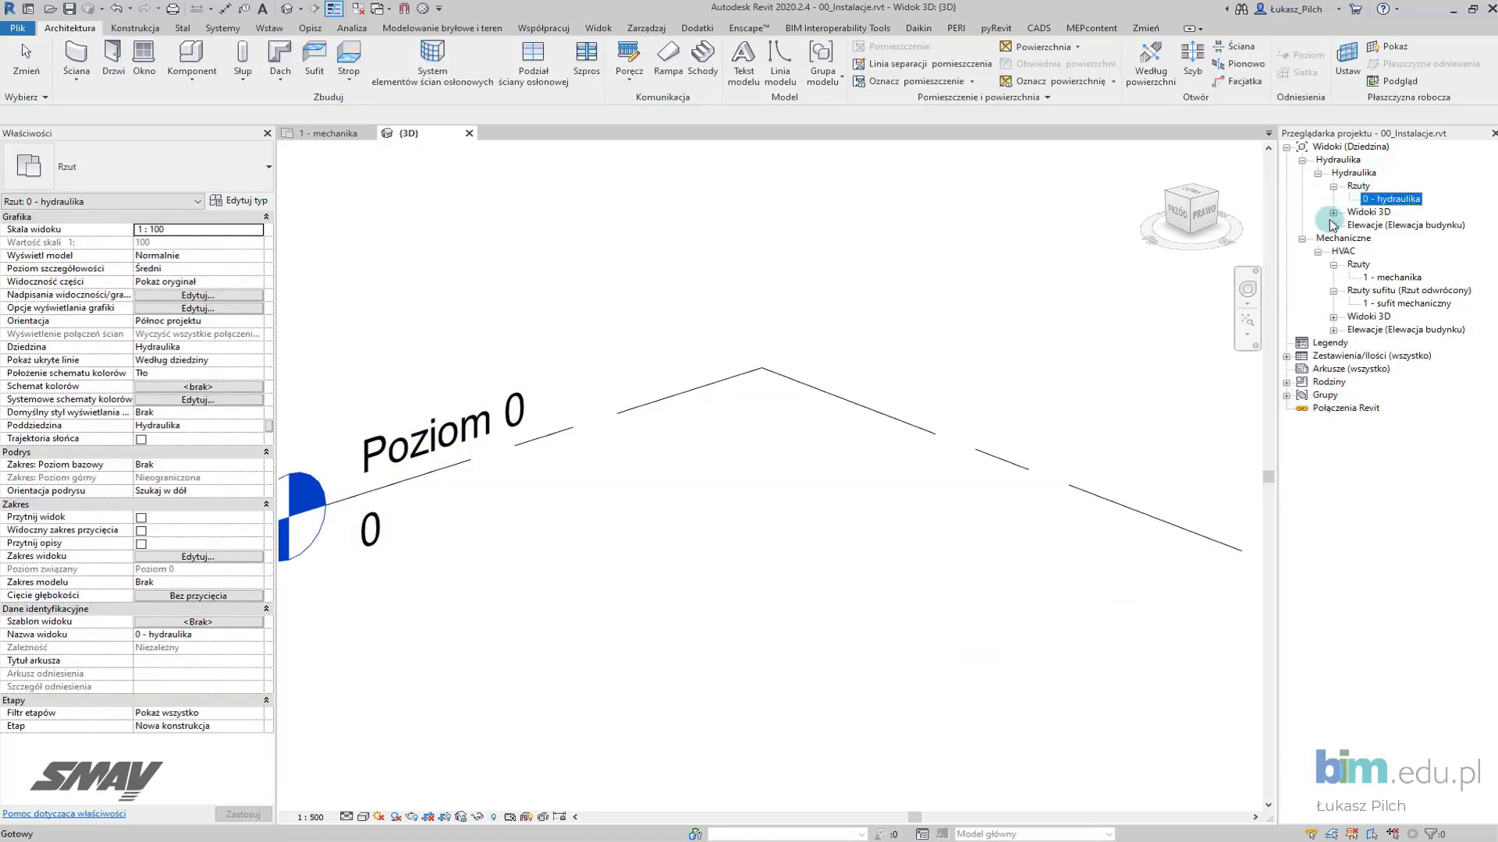
right_click(1392, 277)
left_click(1332, 490)
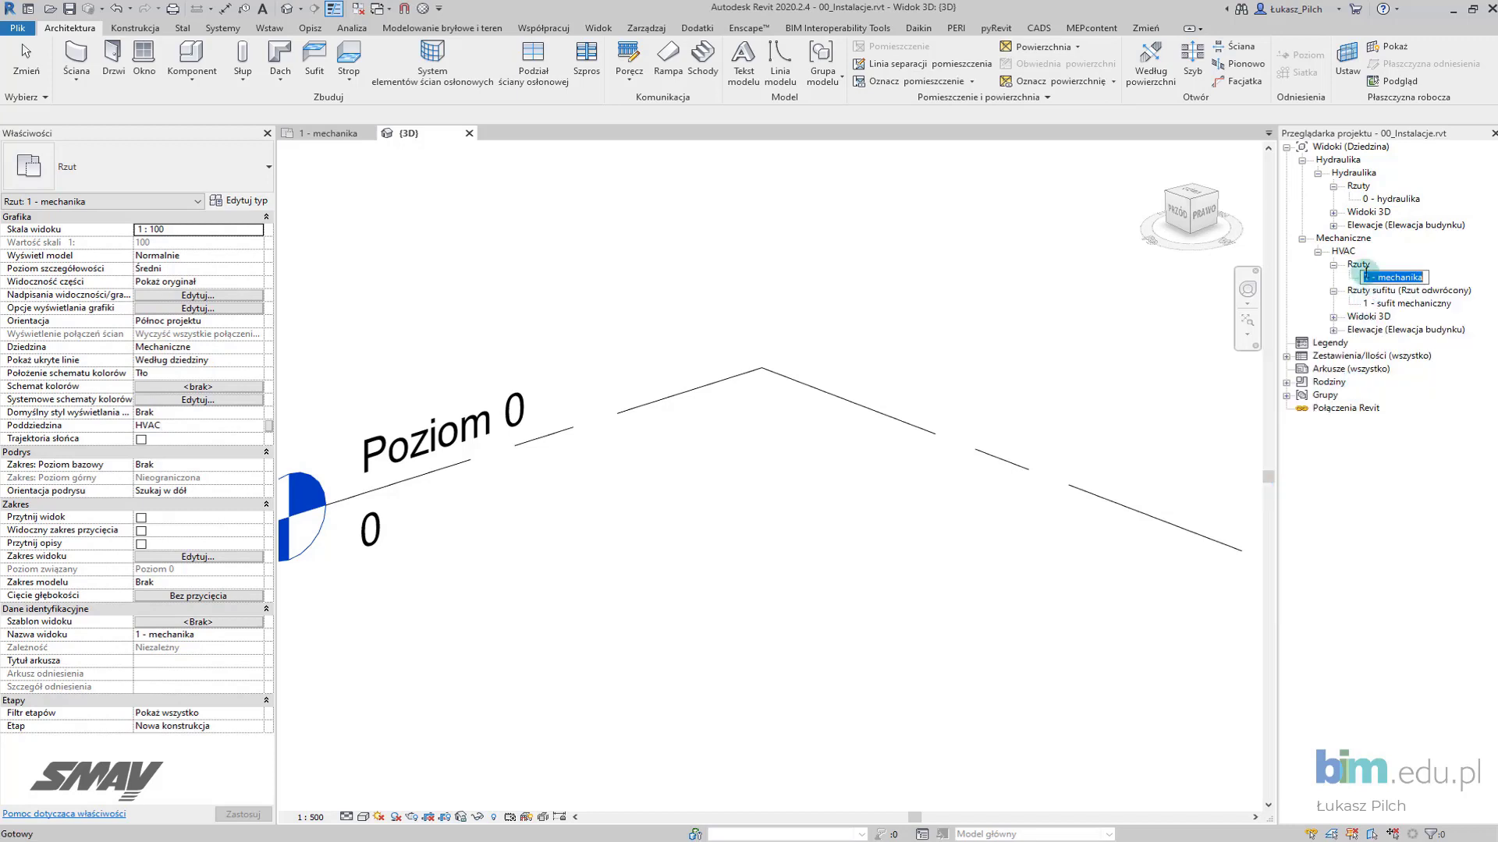
left_click(1366, 278)
left_click_drag(1362, 278, 1373, 279)
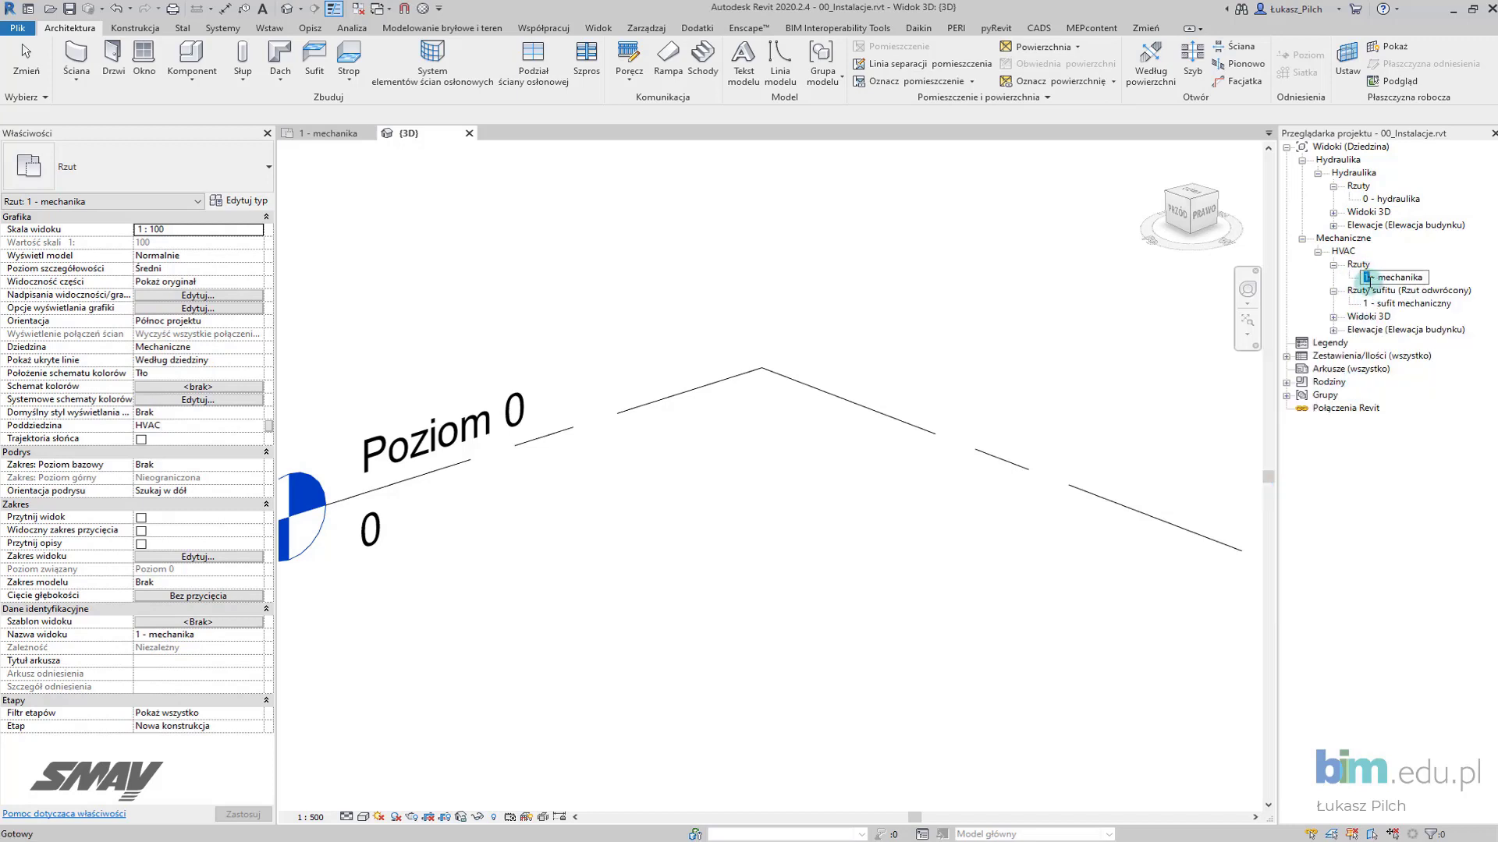
type("0")
key("Return")
Step: Rename the ceiling plan to 0 - sufit mechaniczny
right_click(1365, 303)
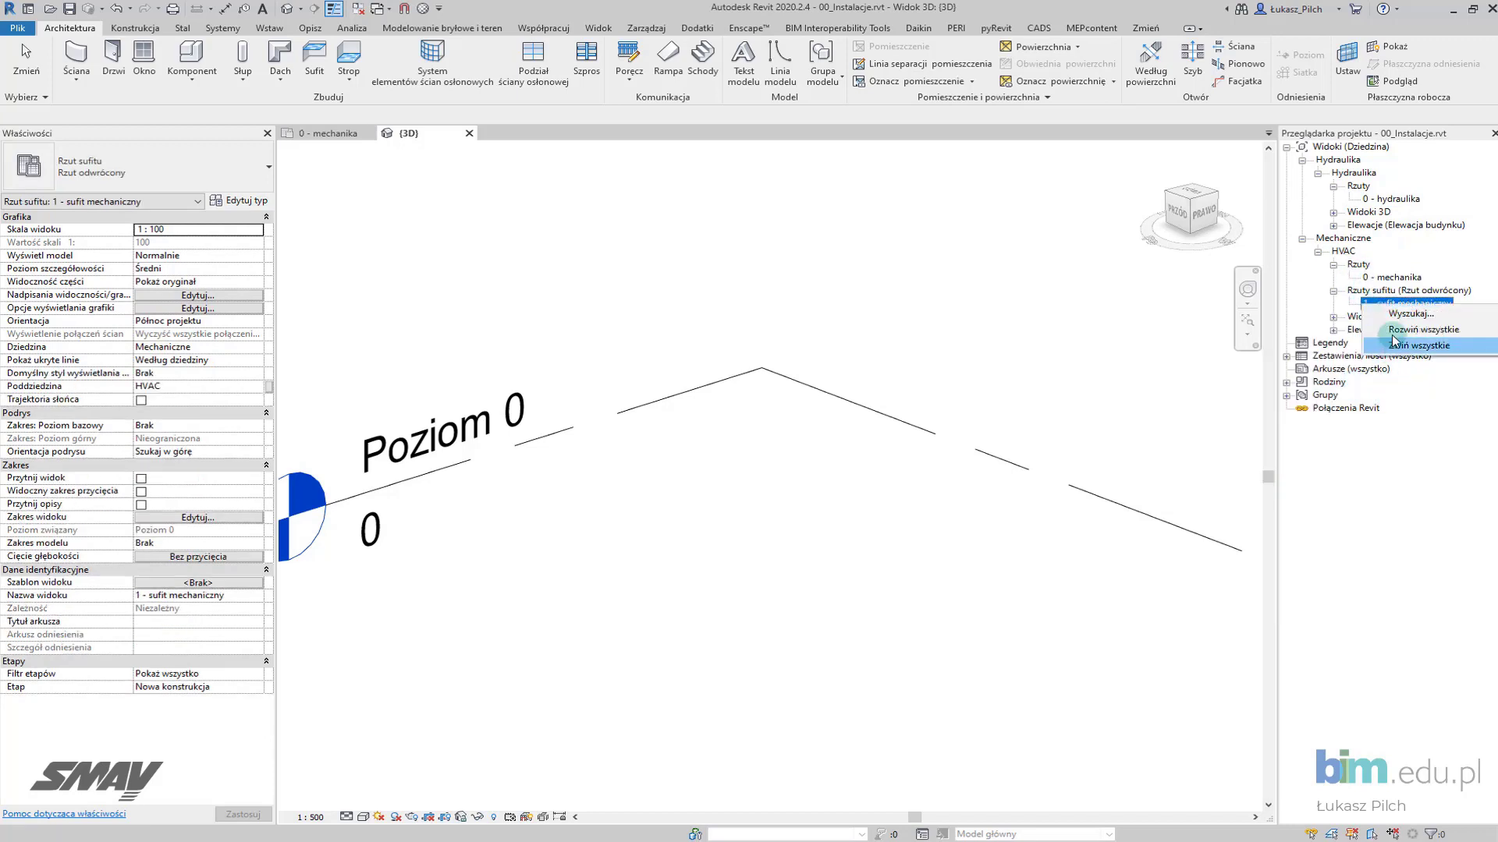
right_click(1396, 303)
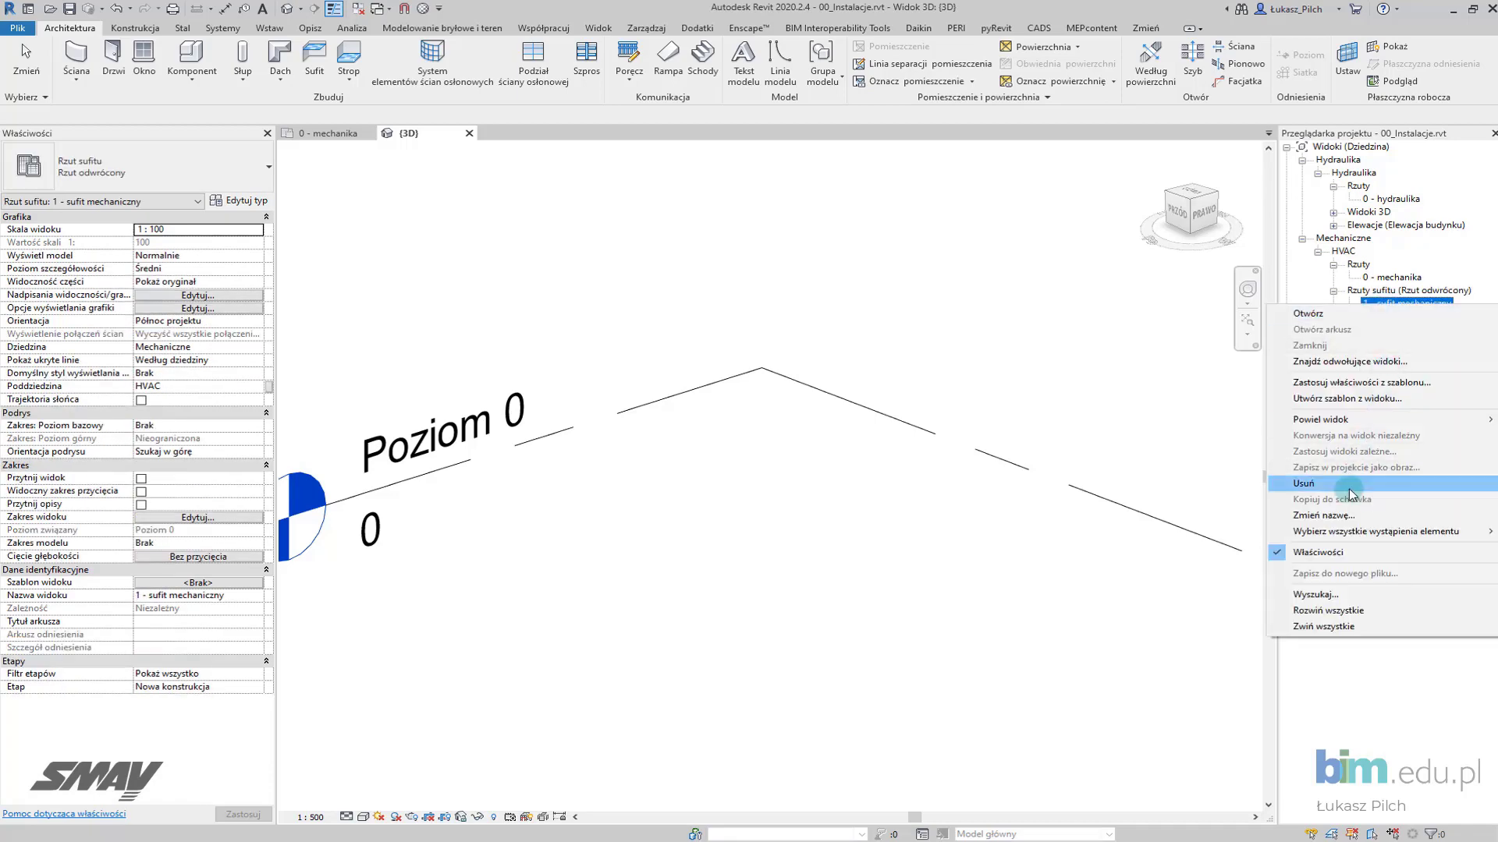
left_click(1338, 515)
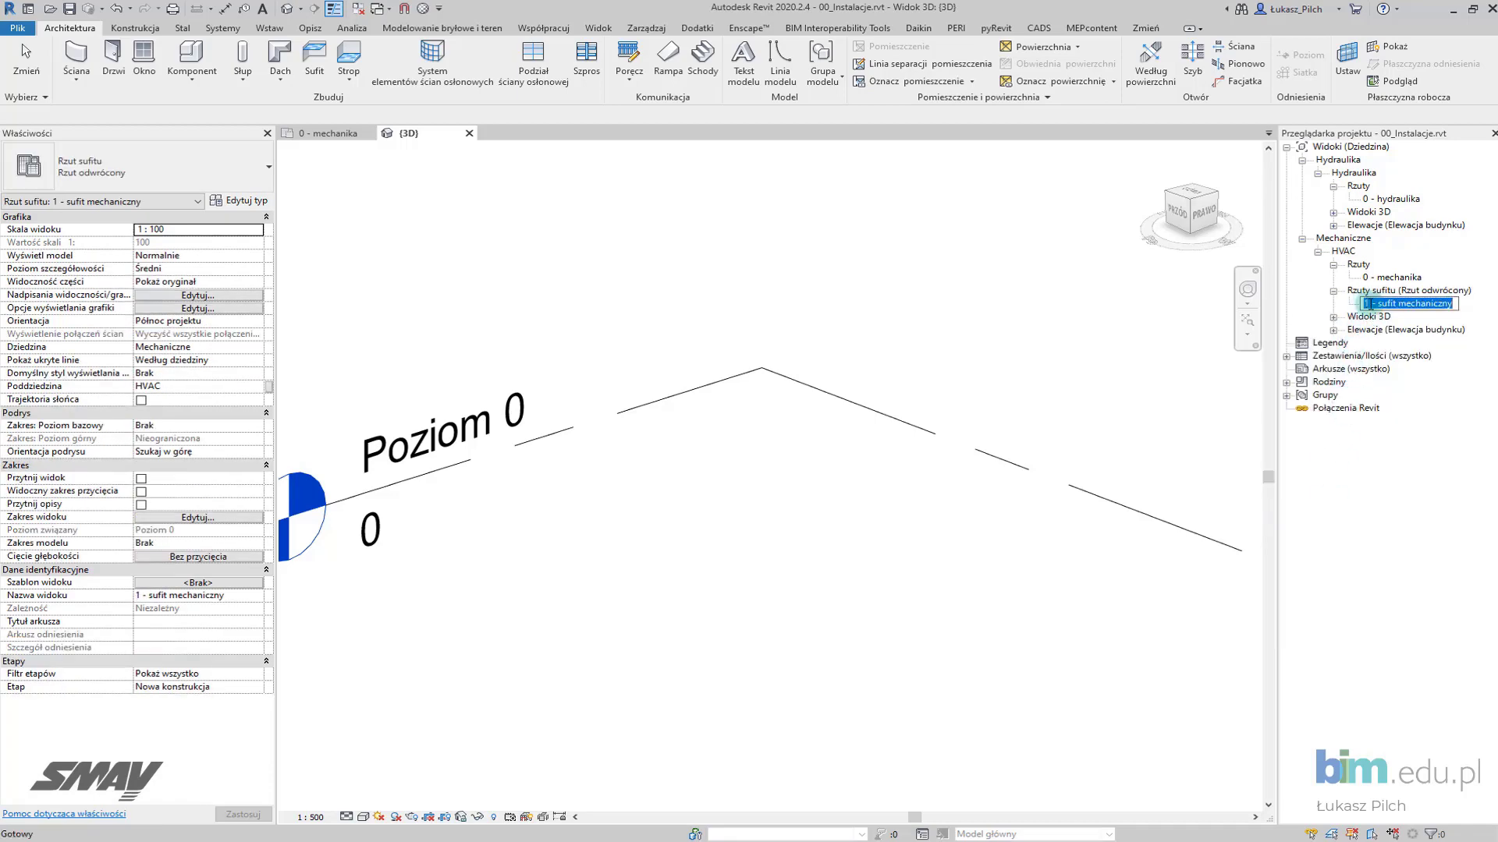
double_click(1363, 304)
type("0")
key("Return")
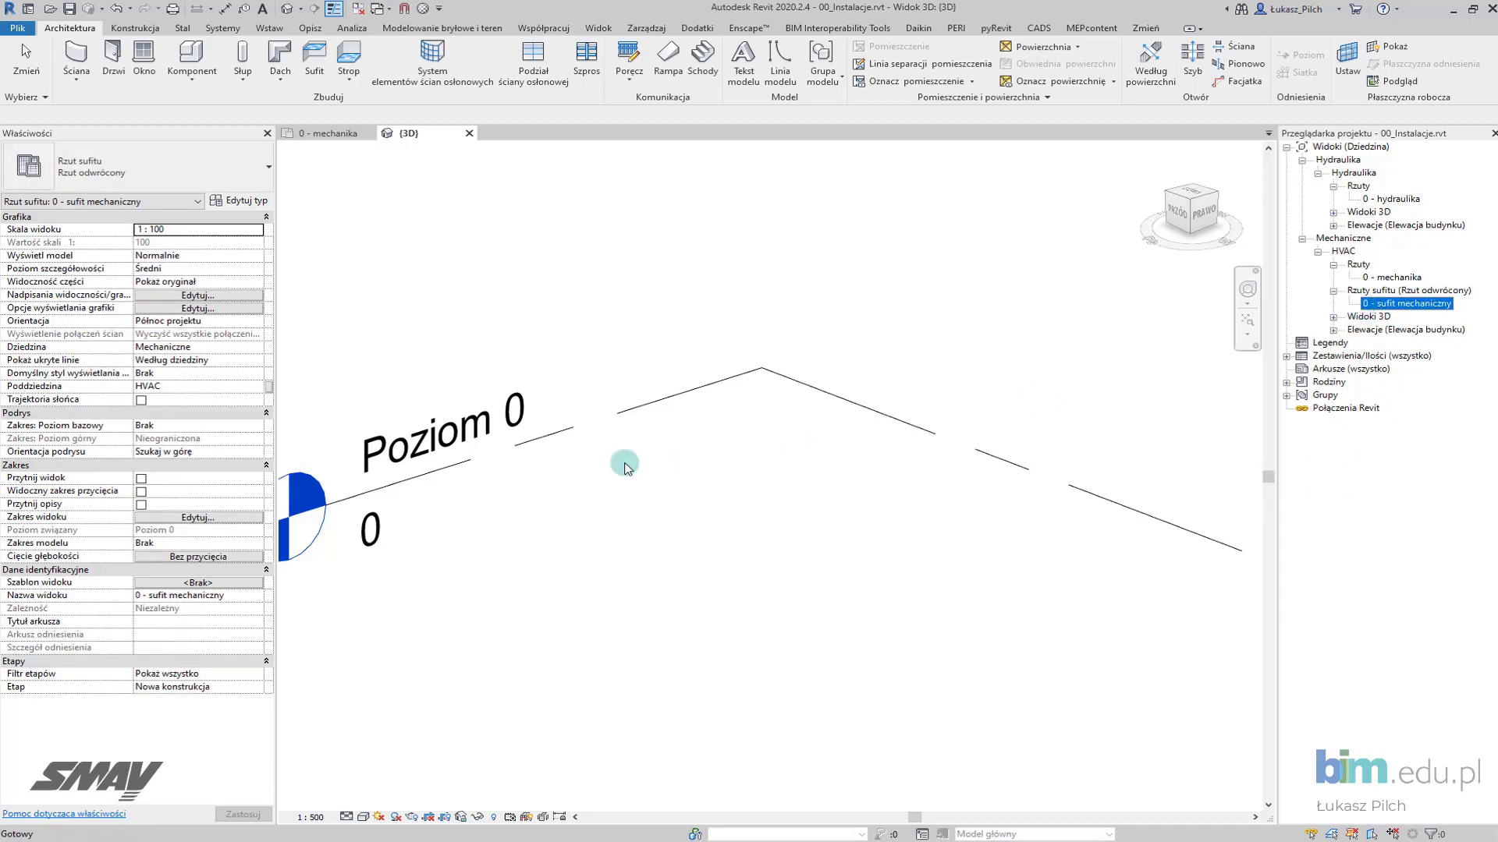
left_click(622, 462)
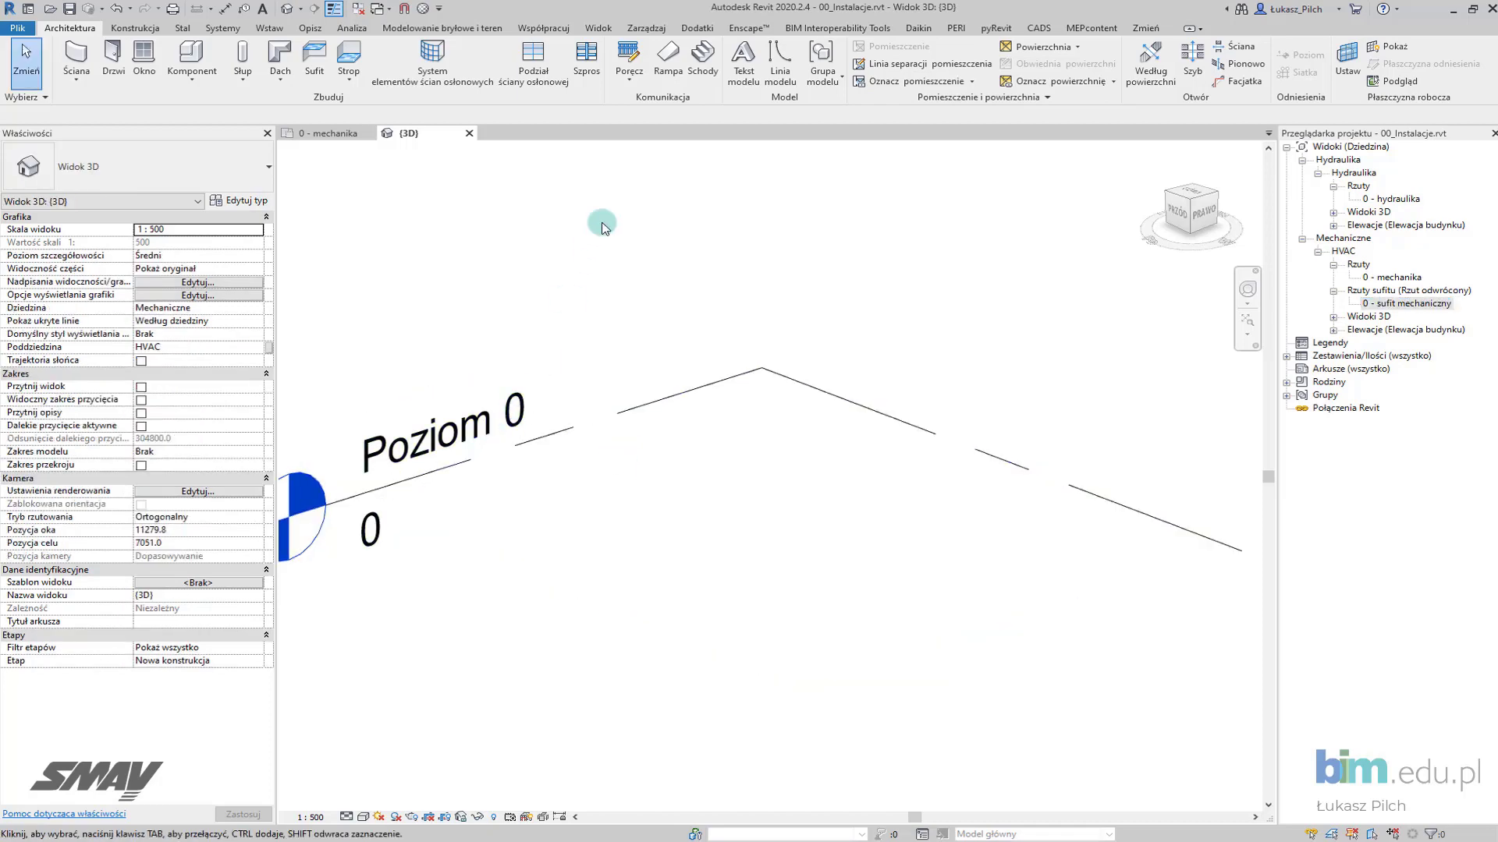
scroll(578, 327, "down", 2)
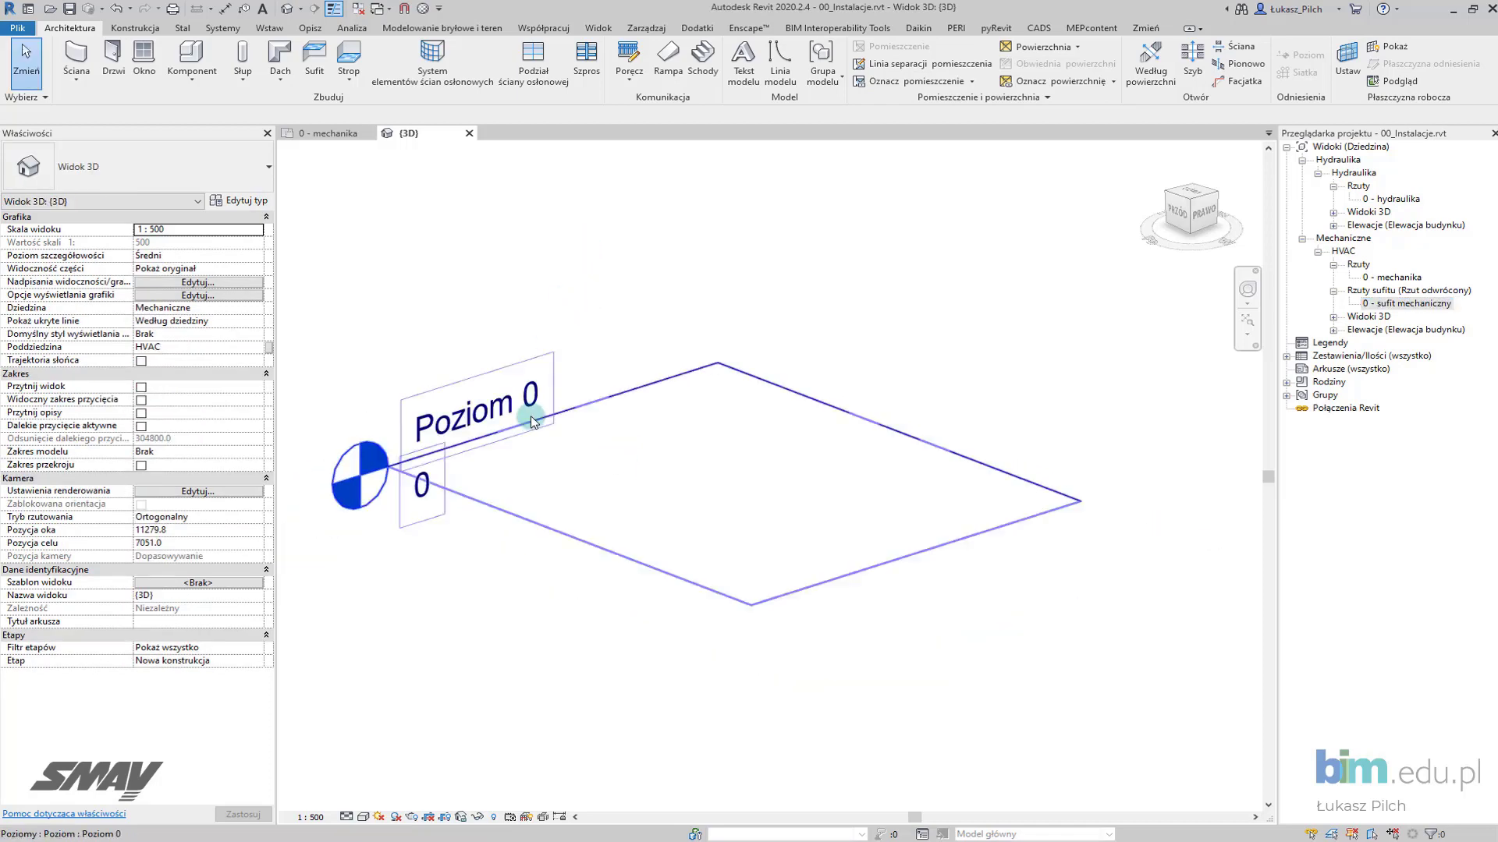
Step: Check level Poziom 0 in the 3D view, then deselect it
left_click(606, 427)
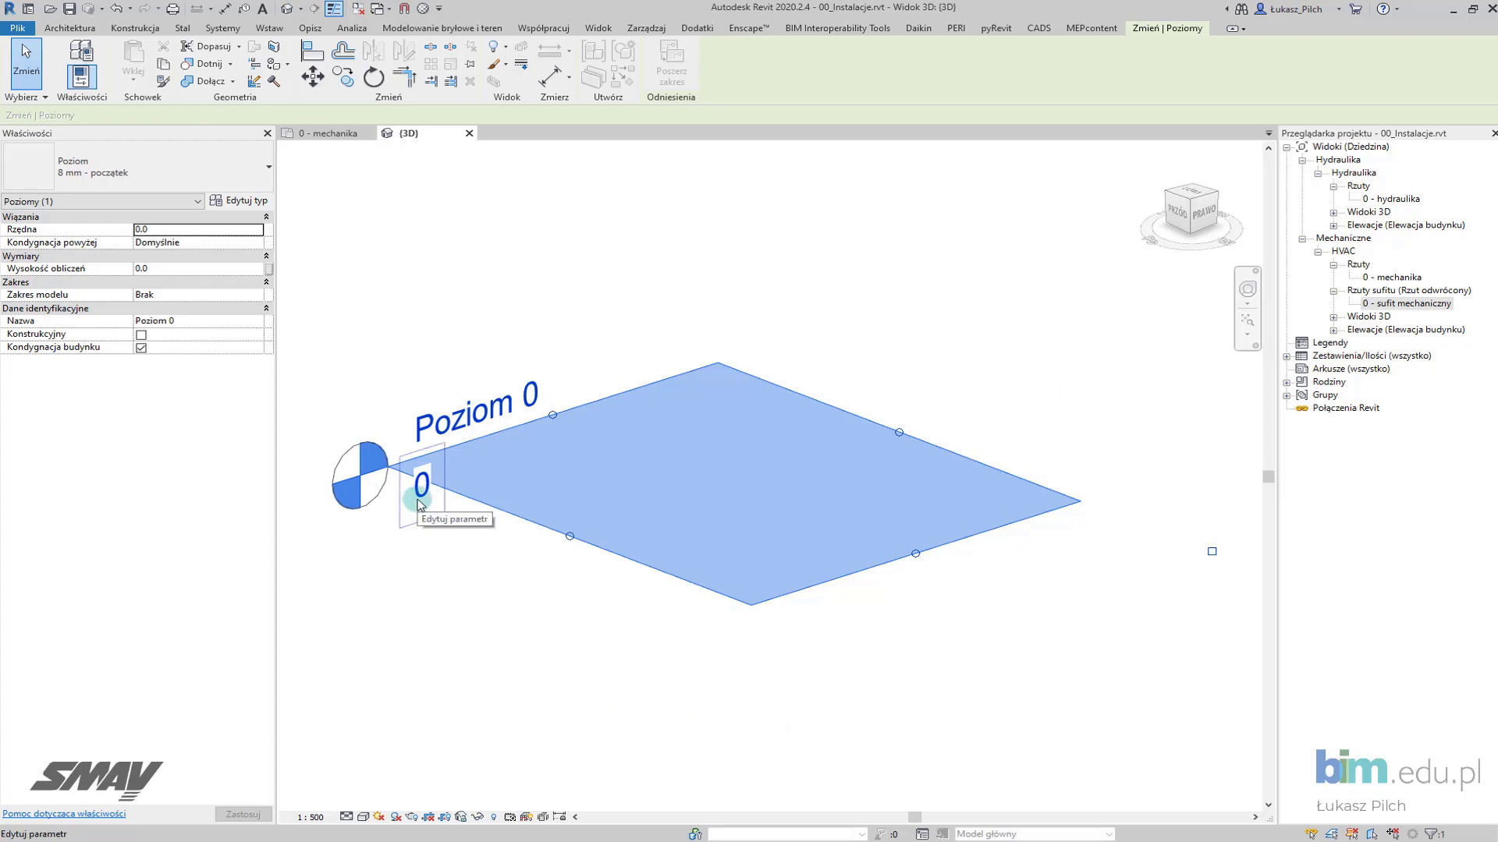
left_click(480, 596)
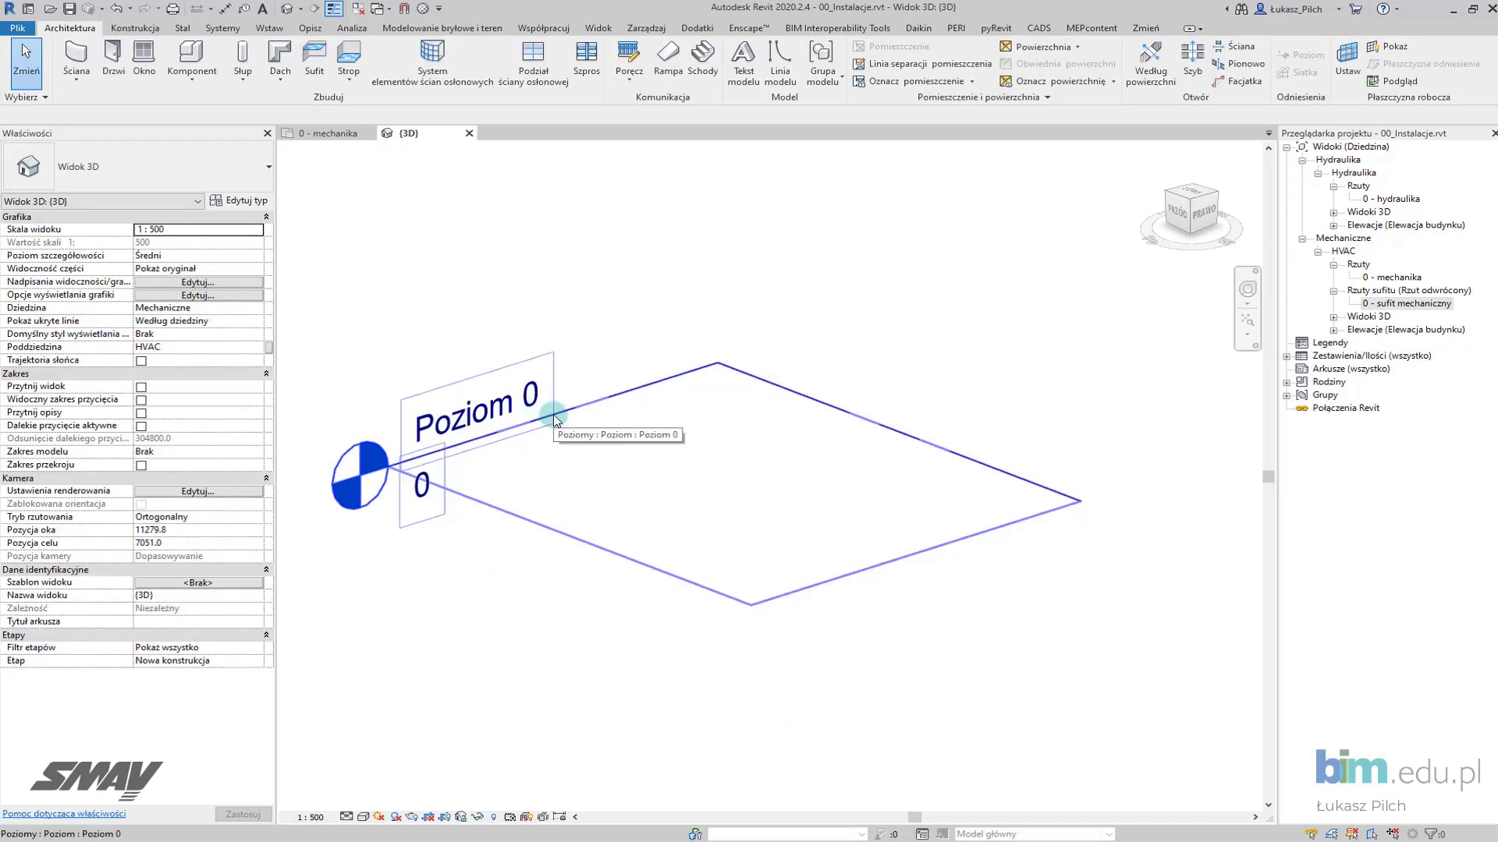
middle_click_drag(566, 427, 577, 428)
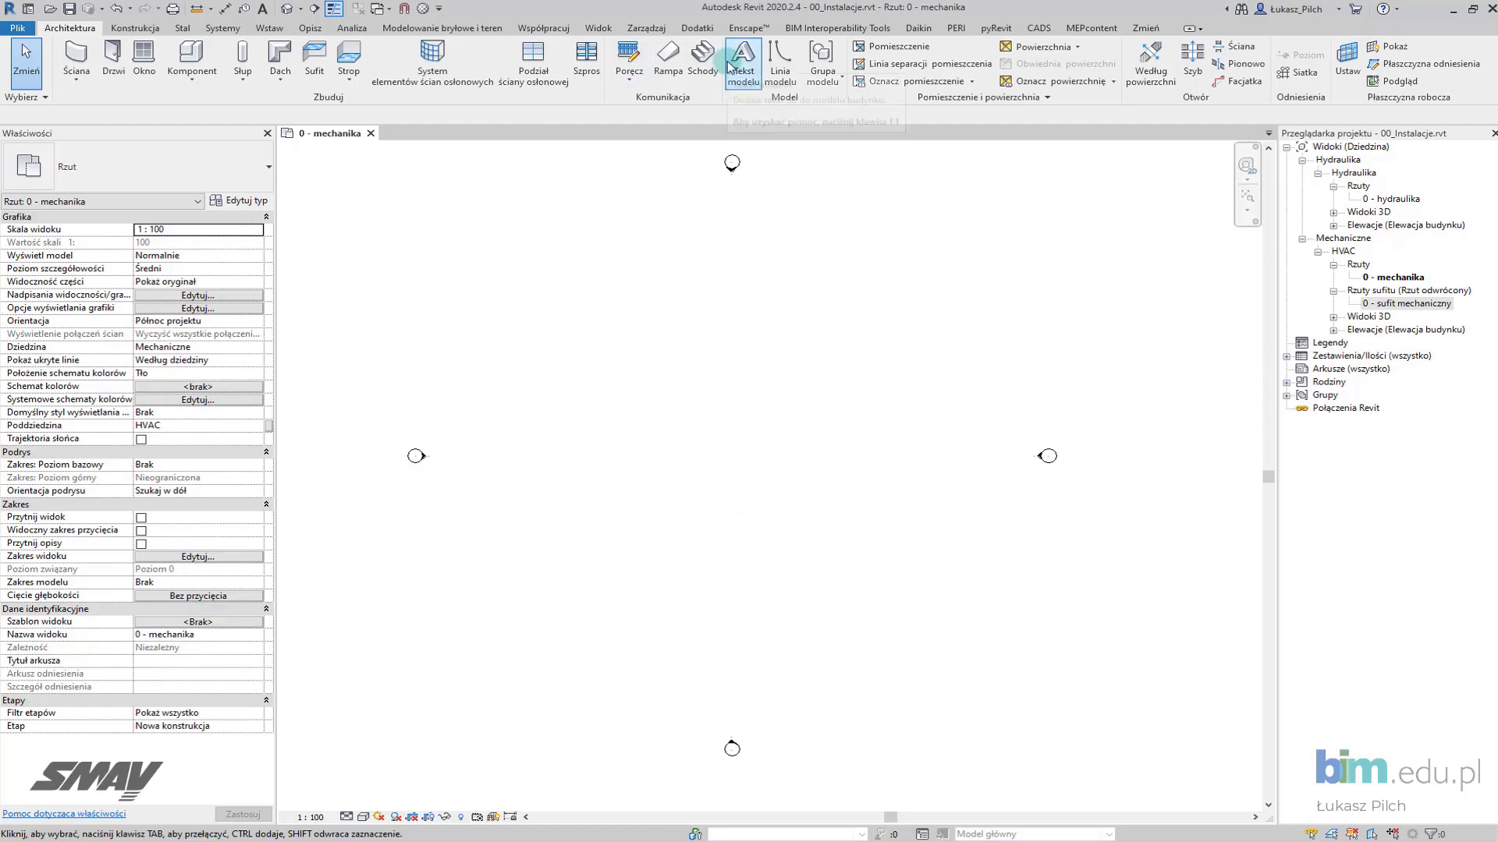
Step: Show the Zarządzaj (Manage) tools and start Zarządzanie łączami over the 0 - mechanika plan
left_click(654, 31)
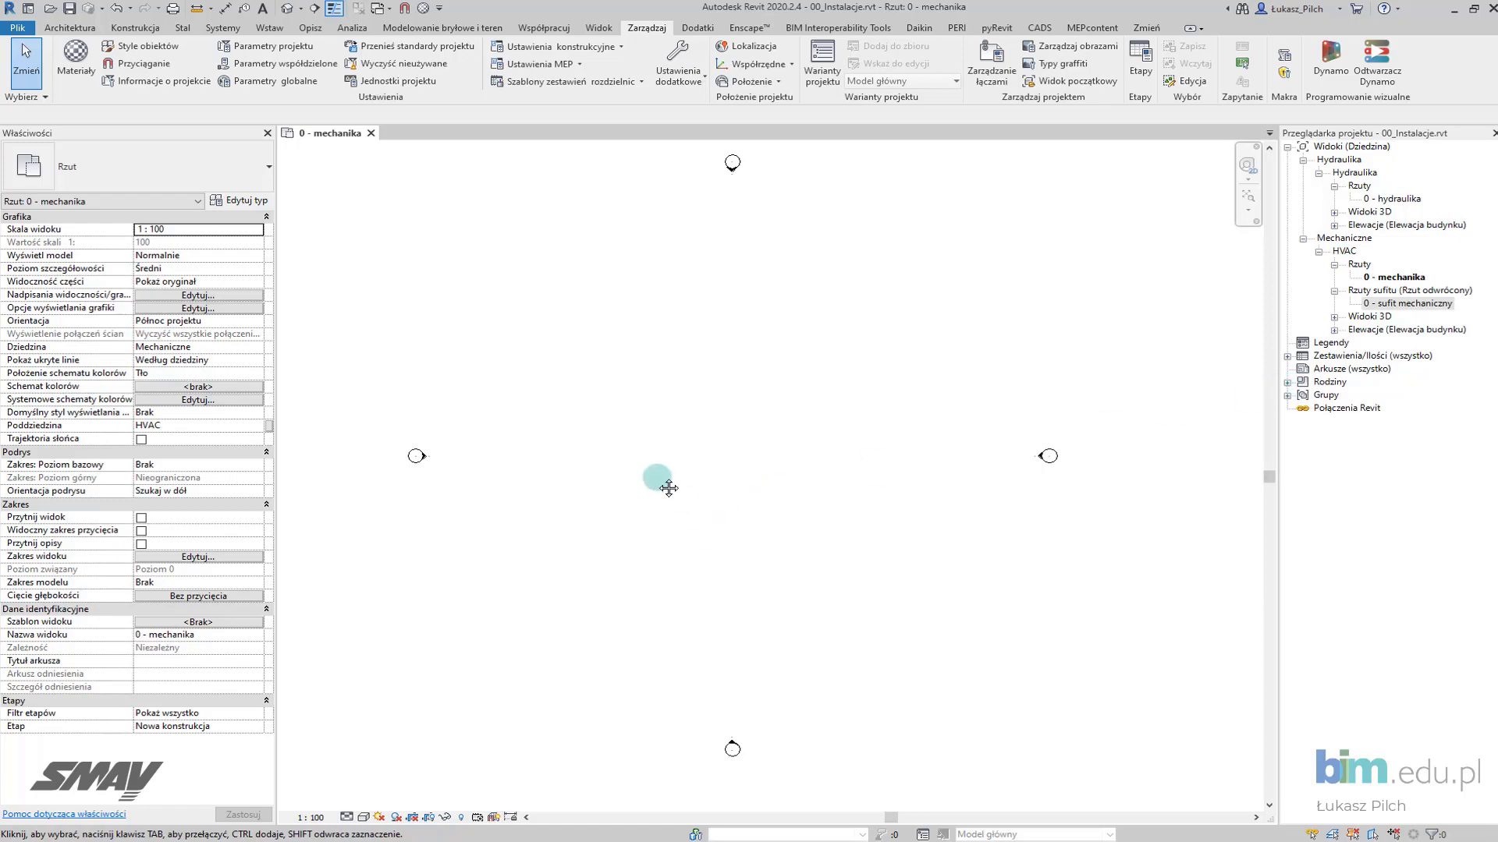
middle_click_drag(667, 477, 705, 517)
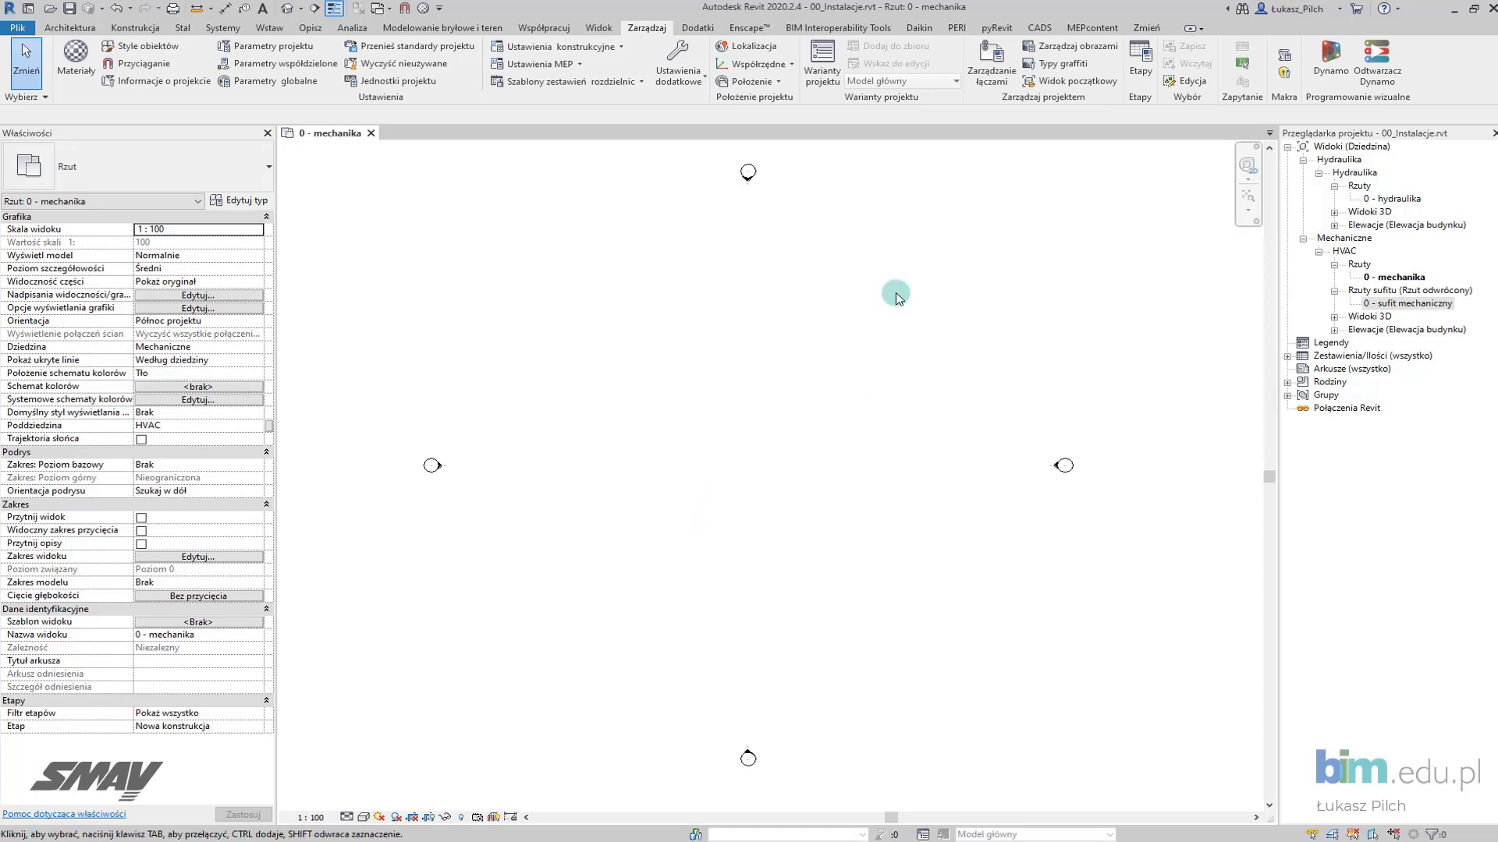
left_click(989, 82)
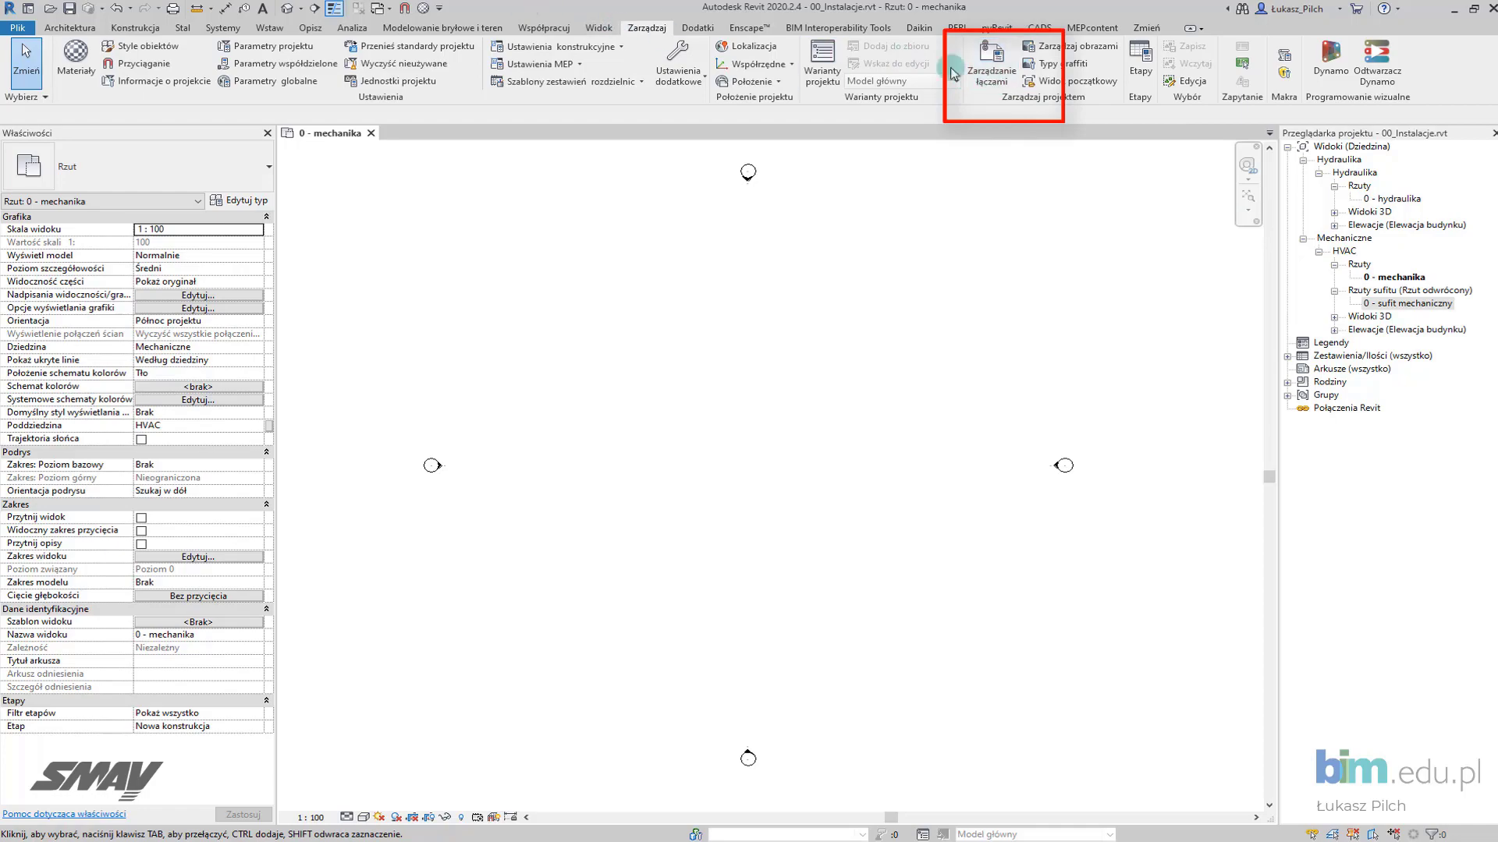
Step: Link 00_ARCHITEKTURA.rvt via Manage Links, dismissing the nested links warning
left_click(971, 78)
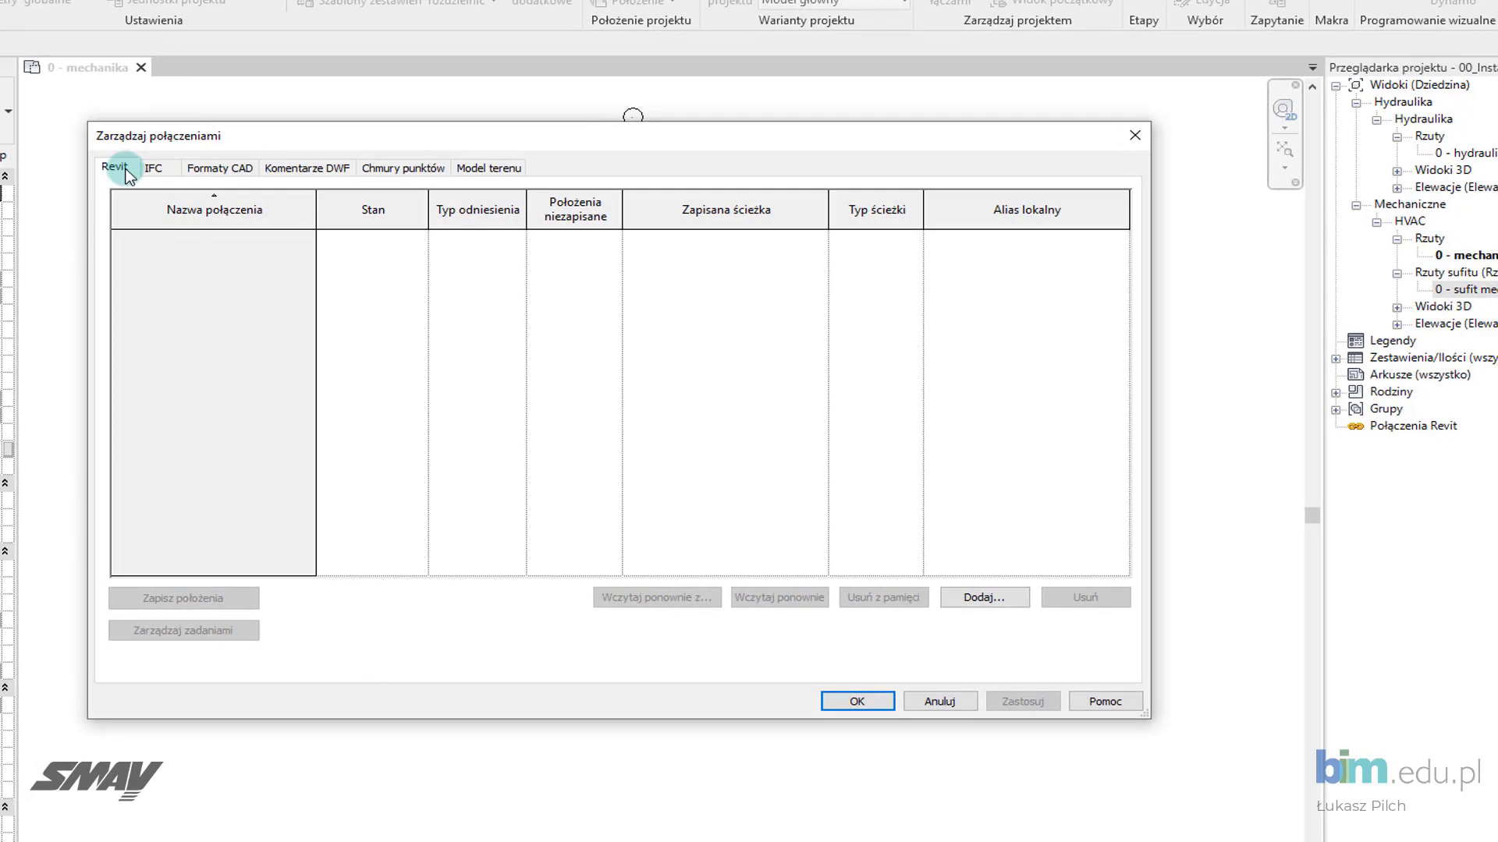
left_click(127, 171)
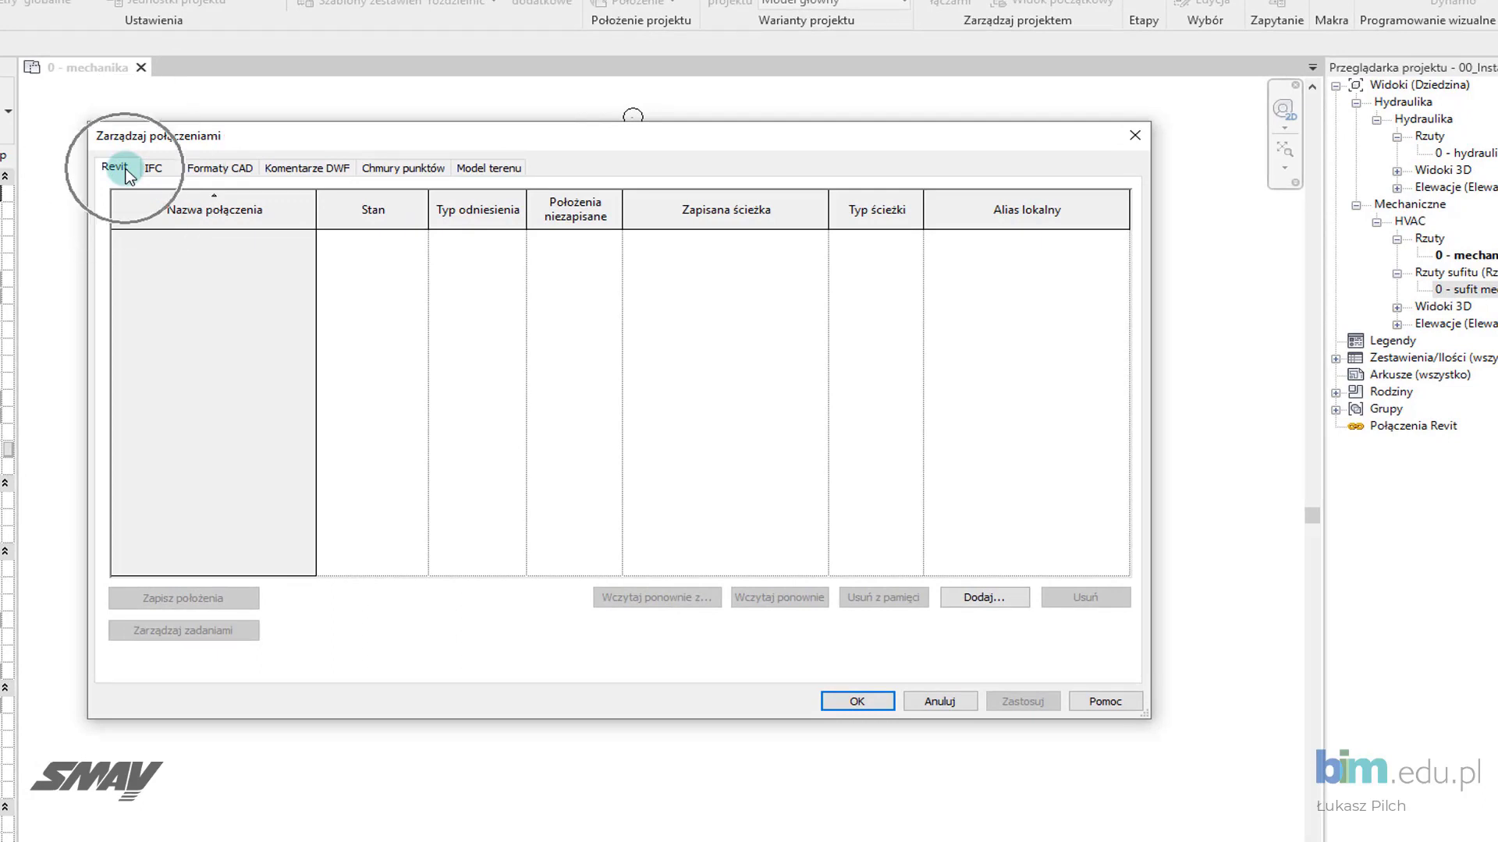
left_click(983, 598)
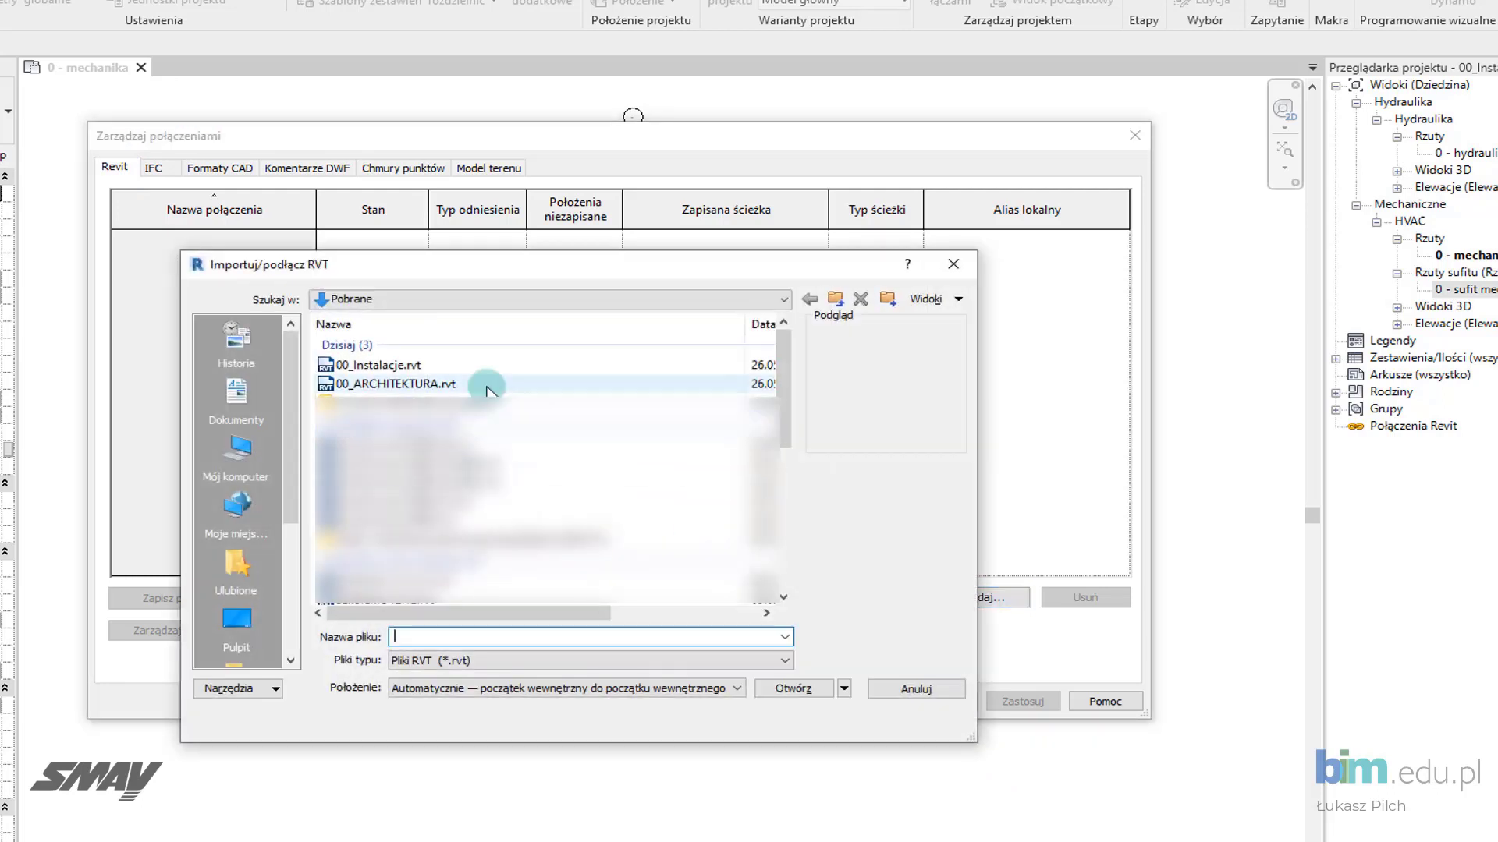
left_click(419, 386)
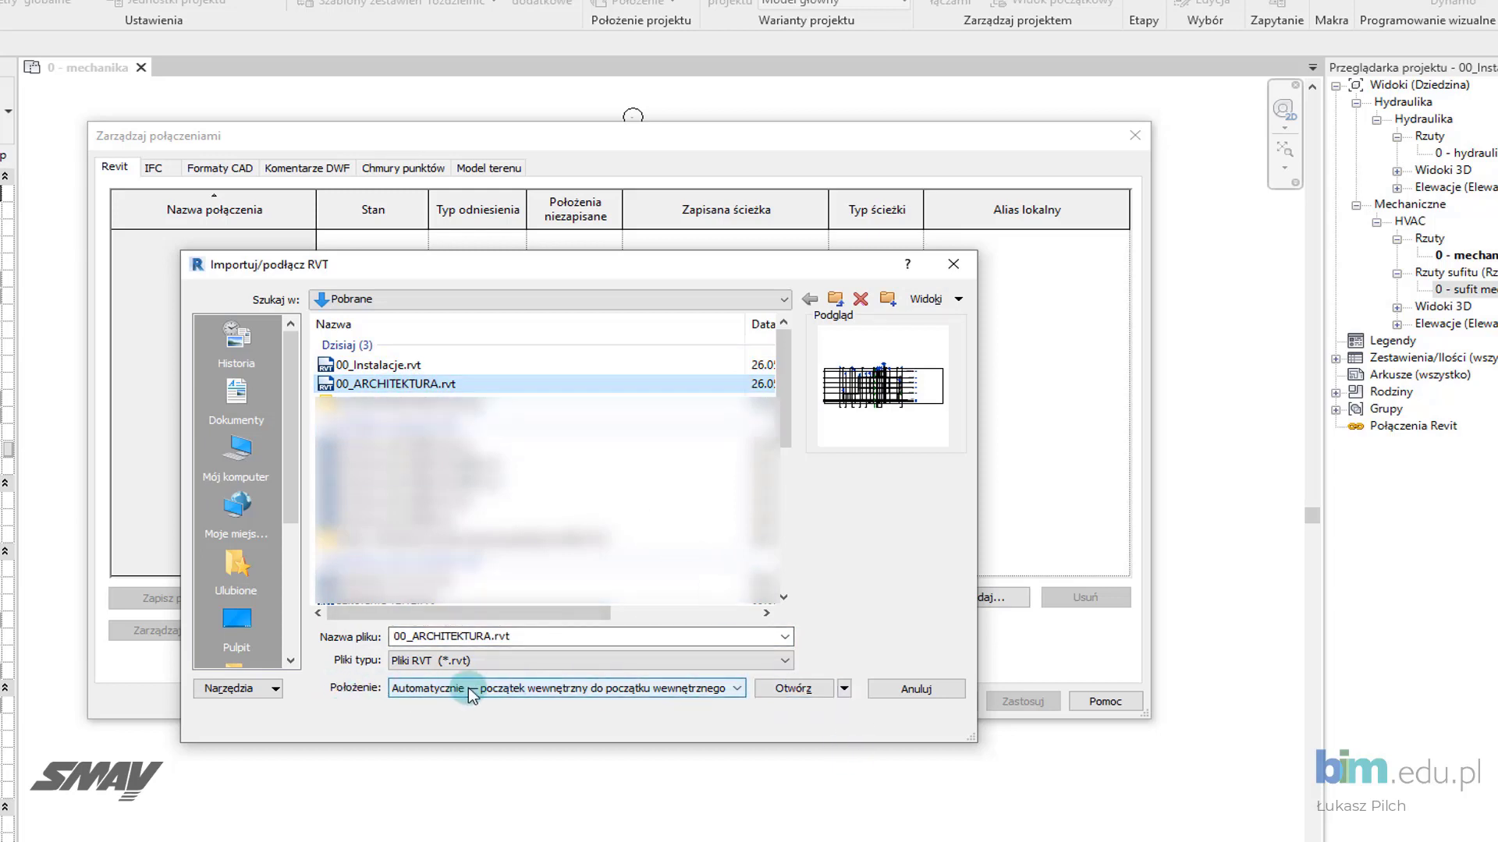
left_click(797, 697)
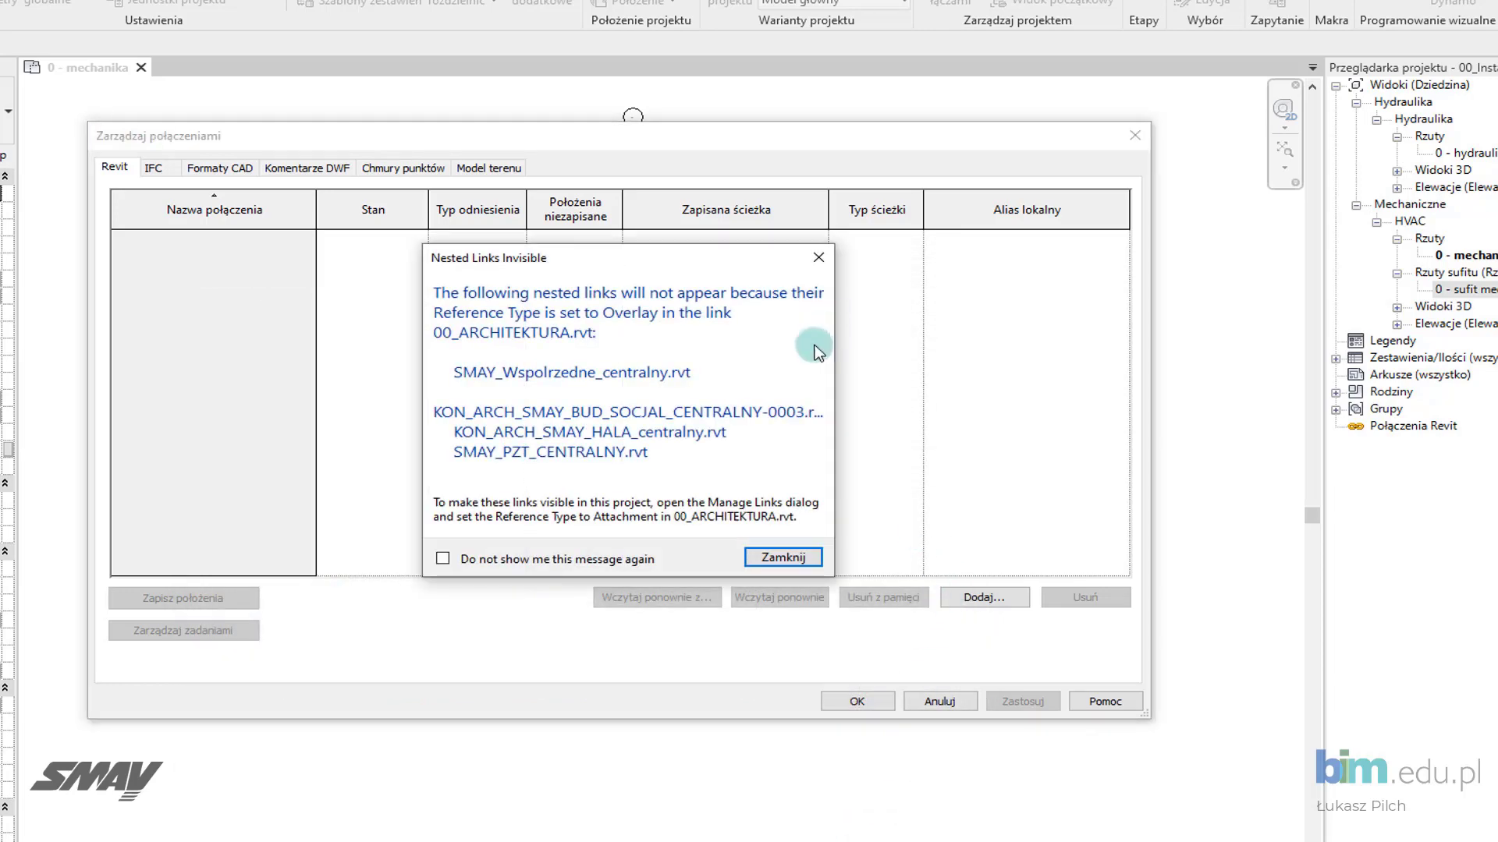
left_click(775, 554)
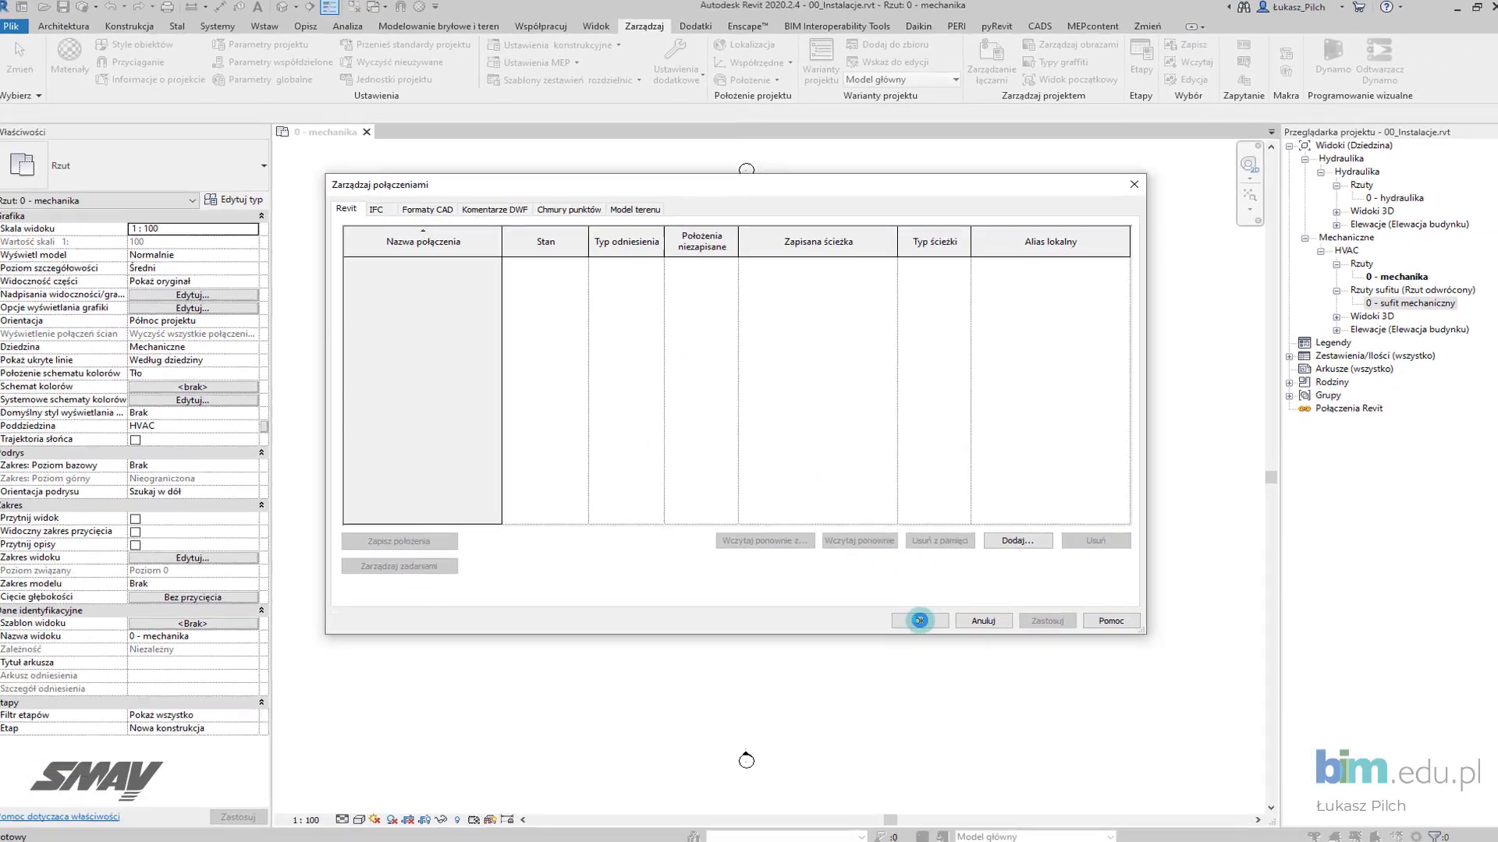
left_click(920, 619)
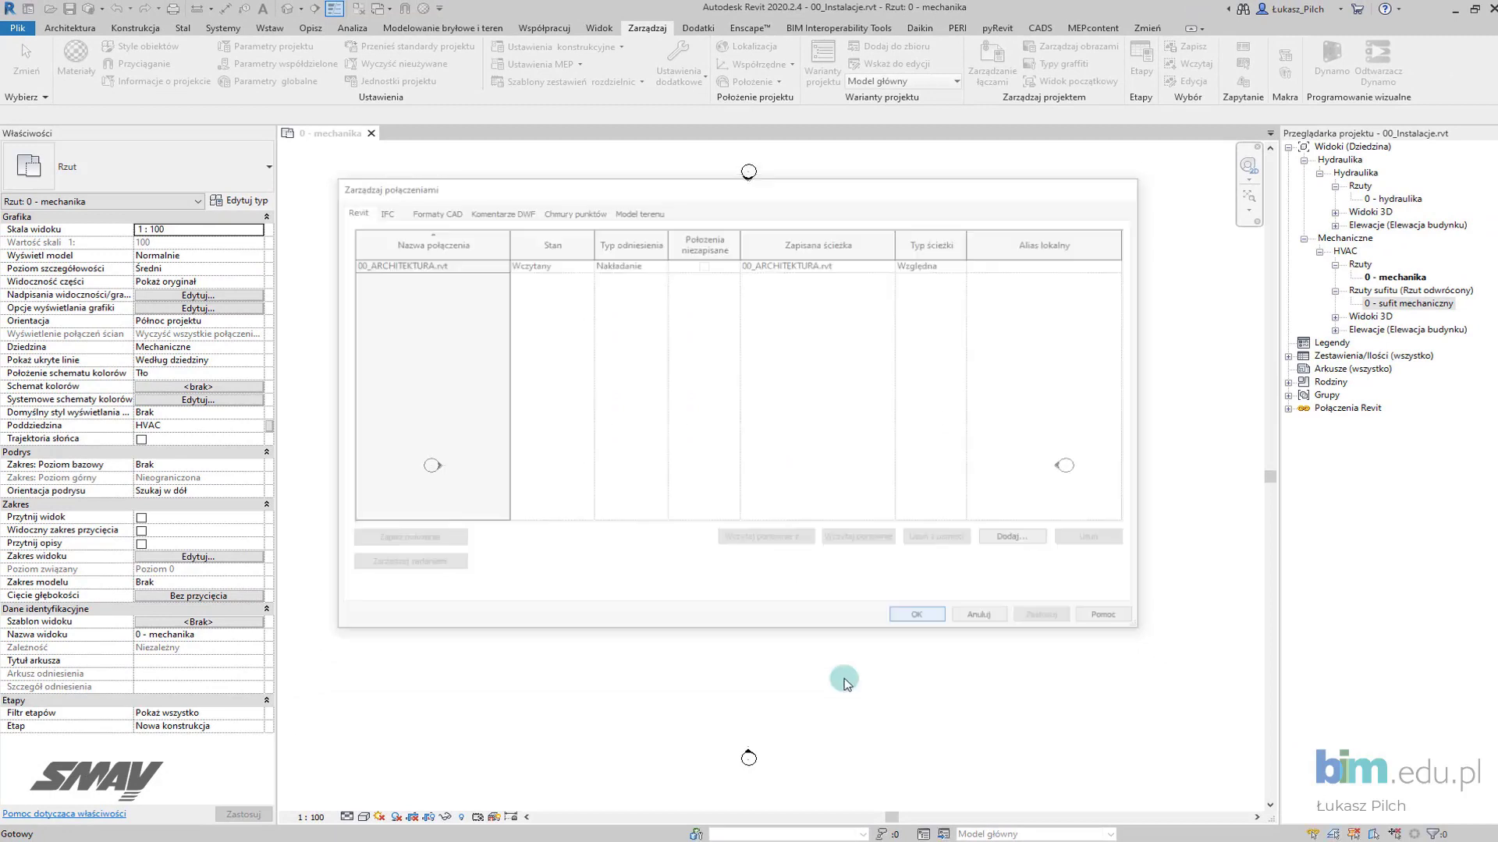
scroll(829, 524, "down", 2)
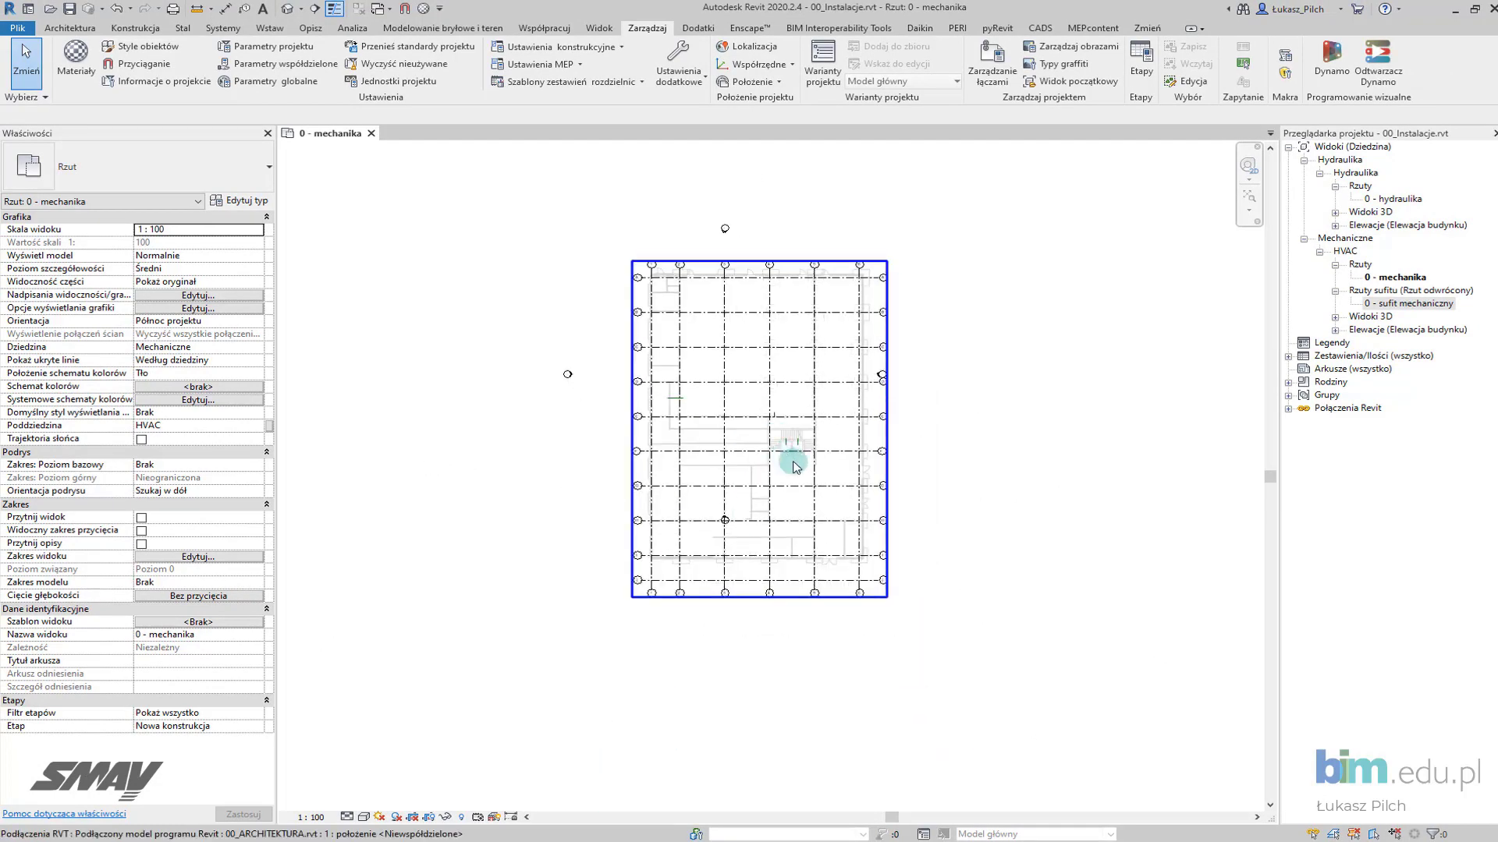
middle_click_drag(687, 441, 567, 307)
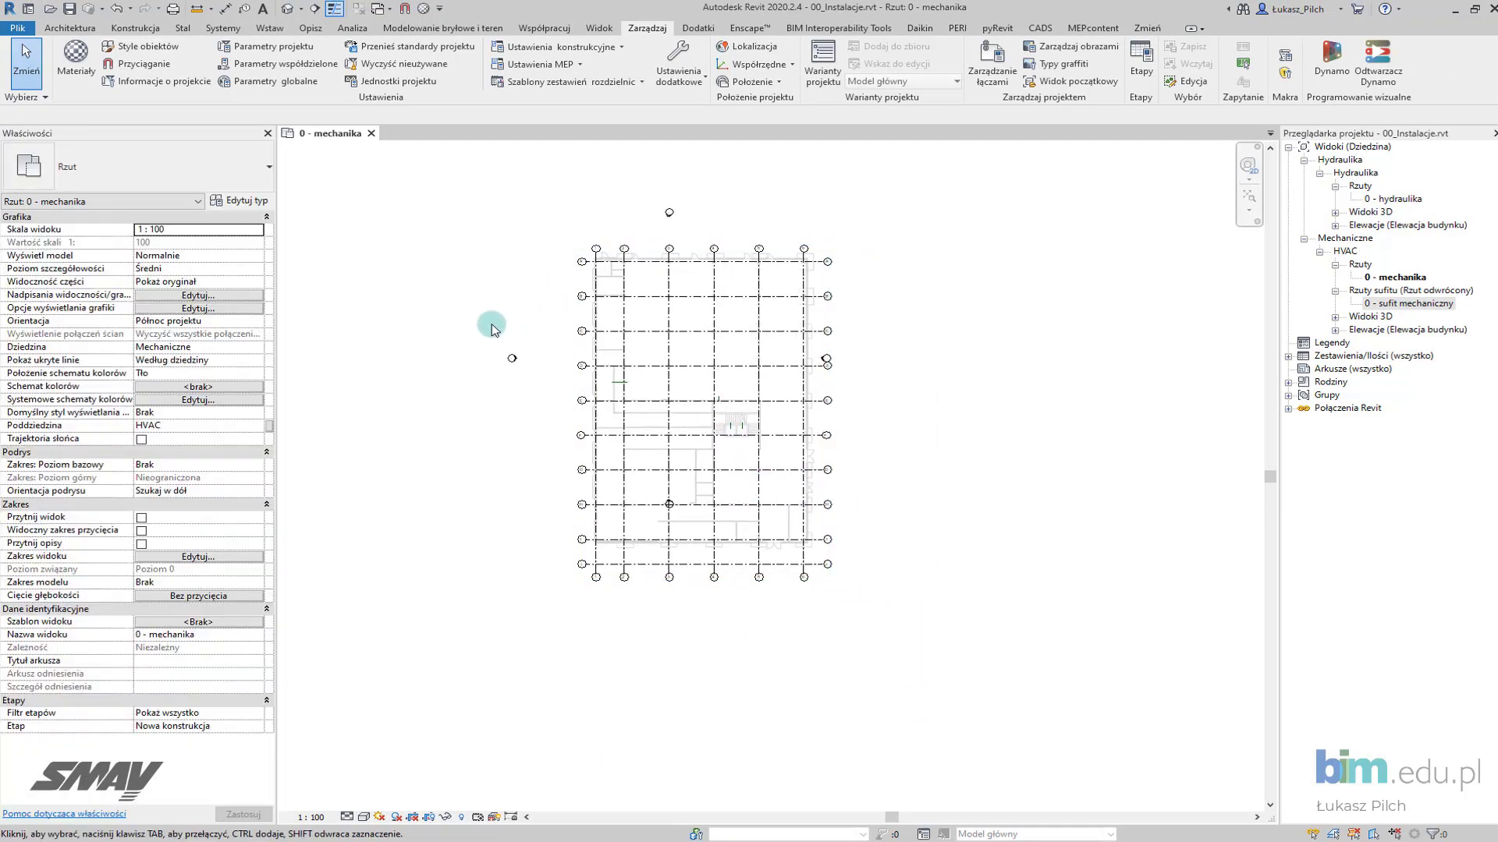
mouse_move(548, 310)
left_mouse_down()
mouse_move(973, 554)
mouse_move(731, 561)
left_mouse_up()
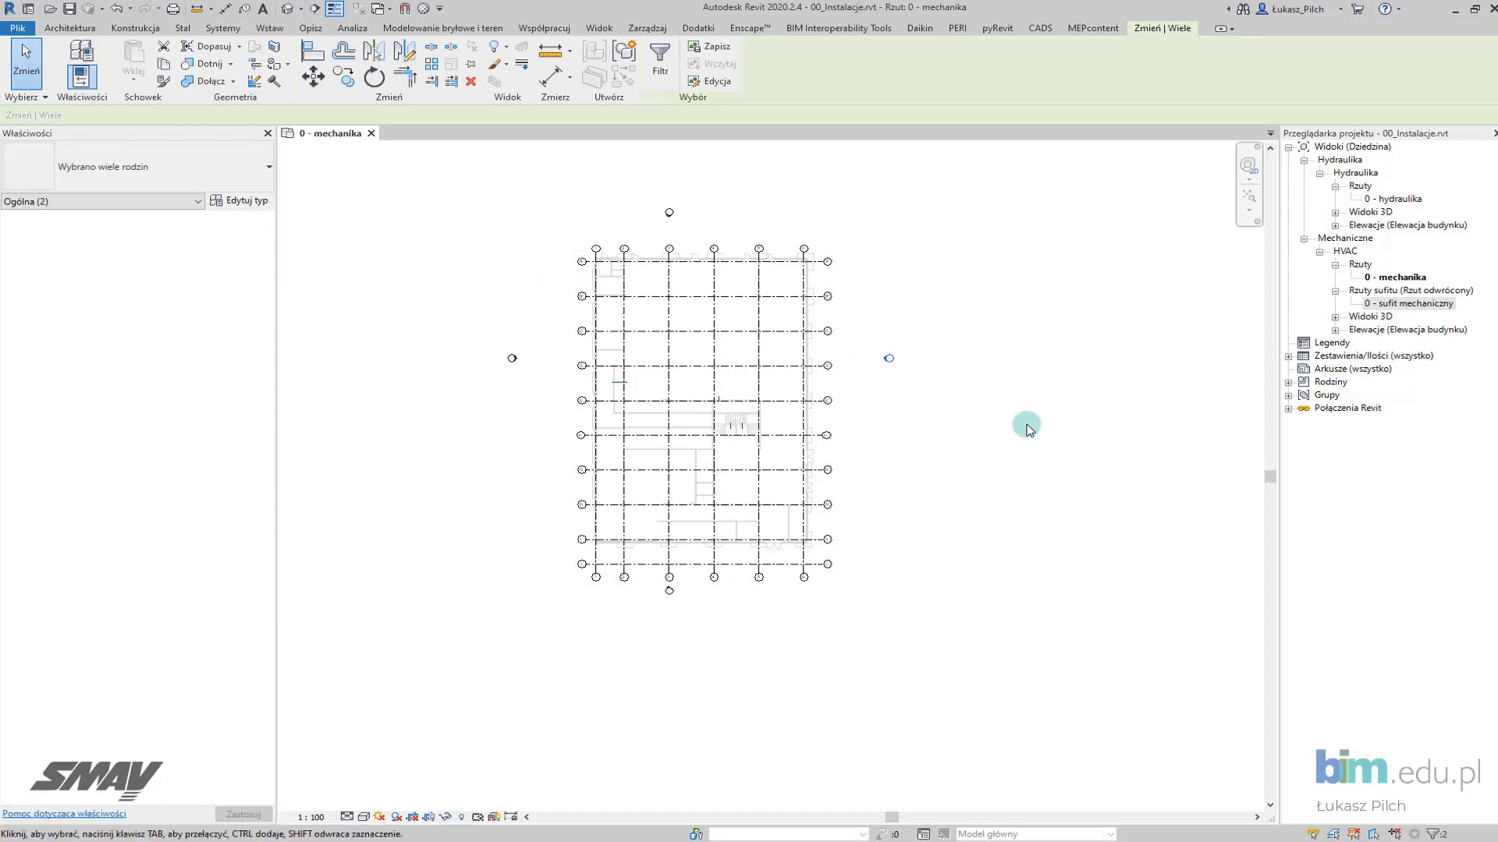
left_click_drag(452, 295, 1030, 450)
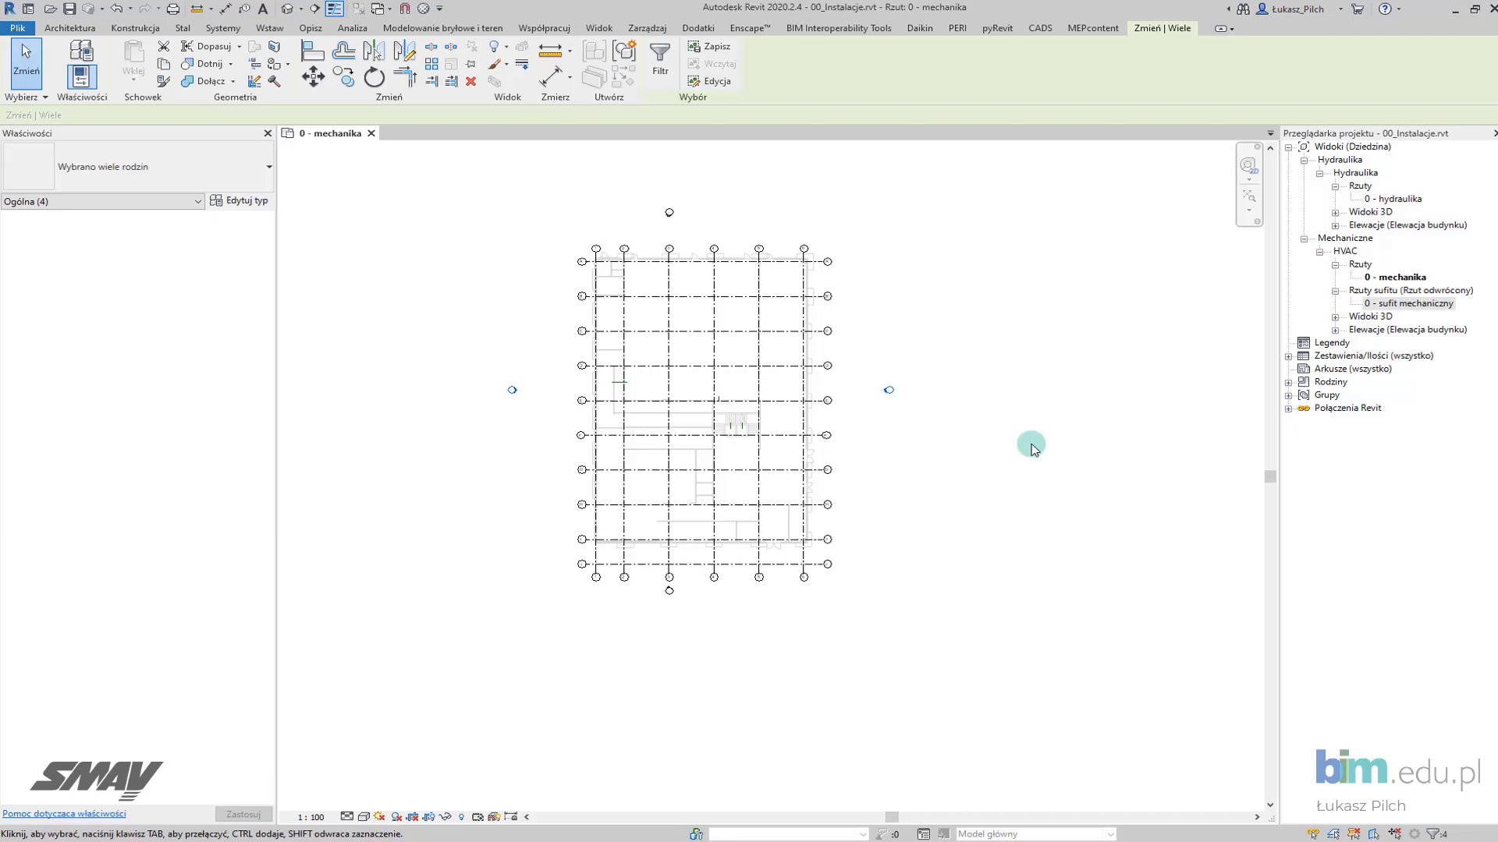
left_click(772, 705)
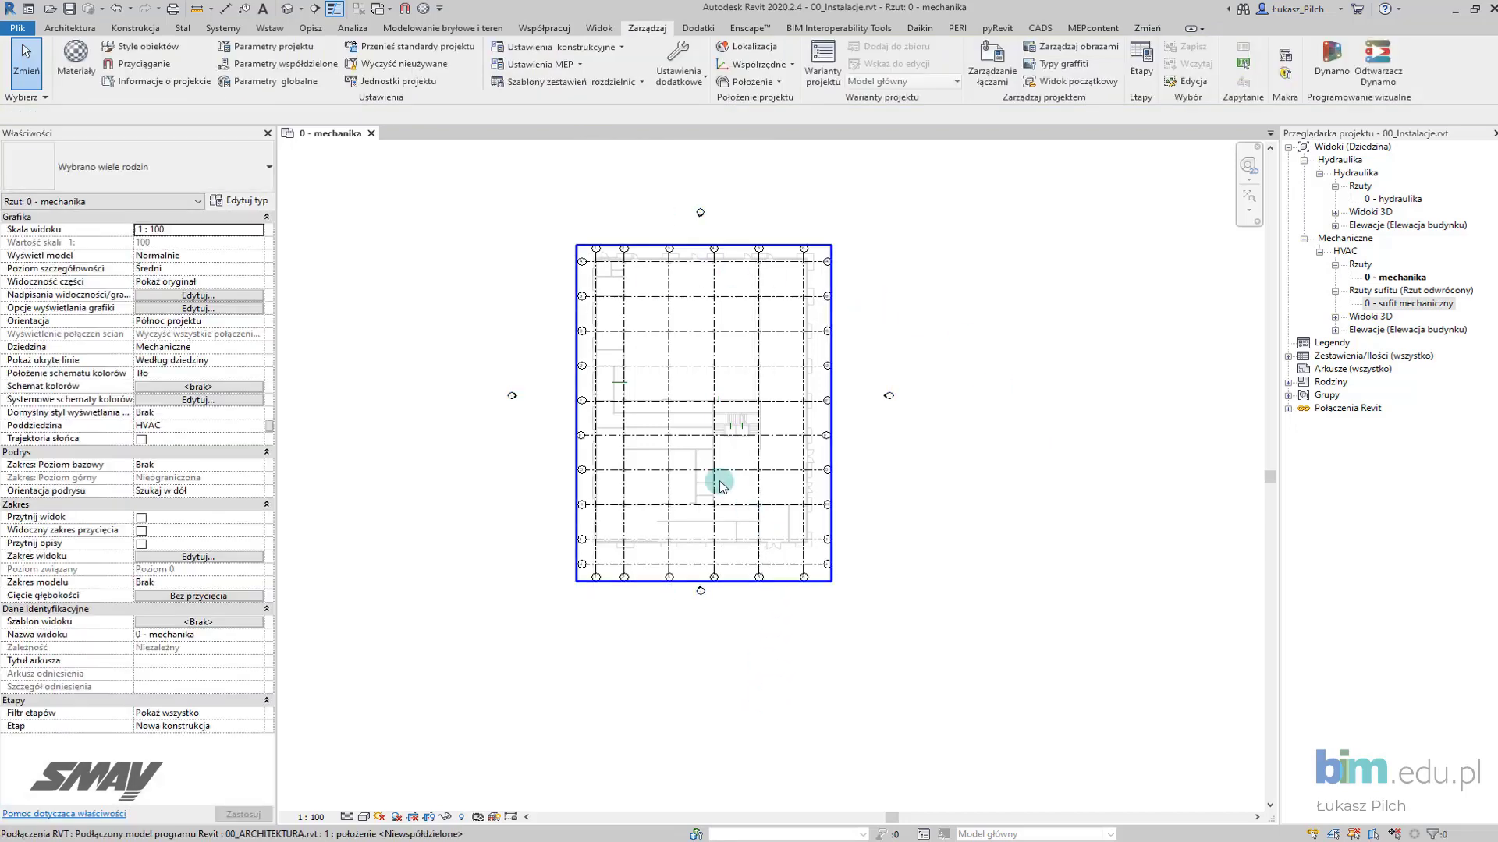
middle_click_drag(752, 499, 782, 535)
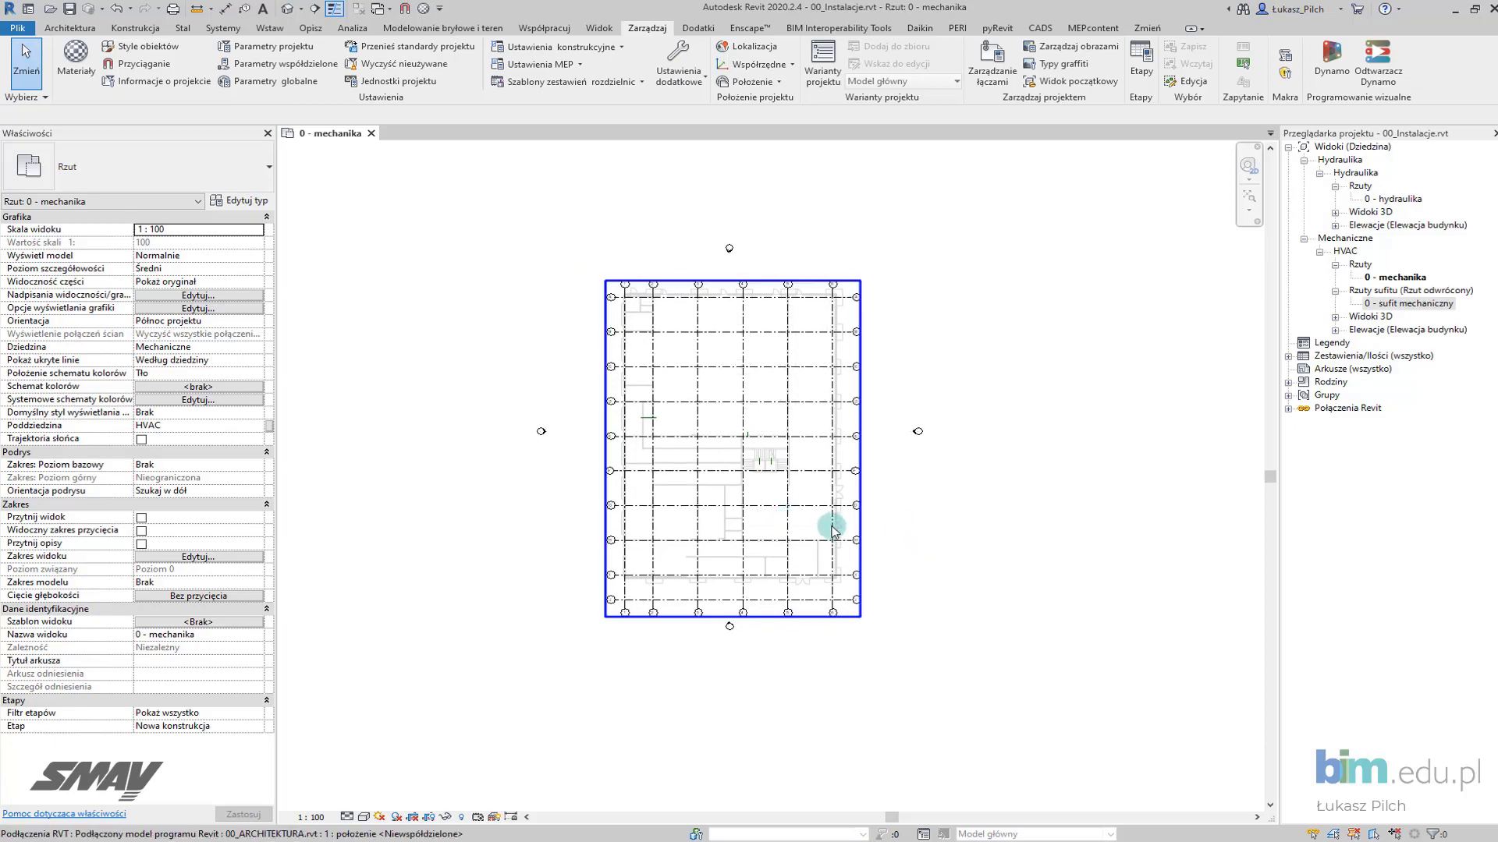
Step: Open the default 3D view and orbit slightly to show the linked building and levels
left_click(1395, 279)
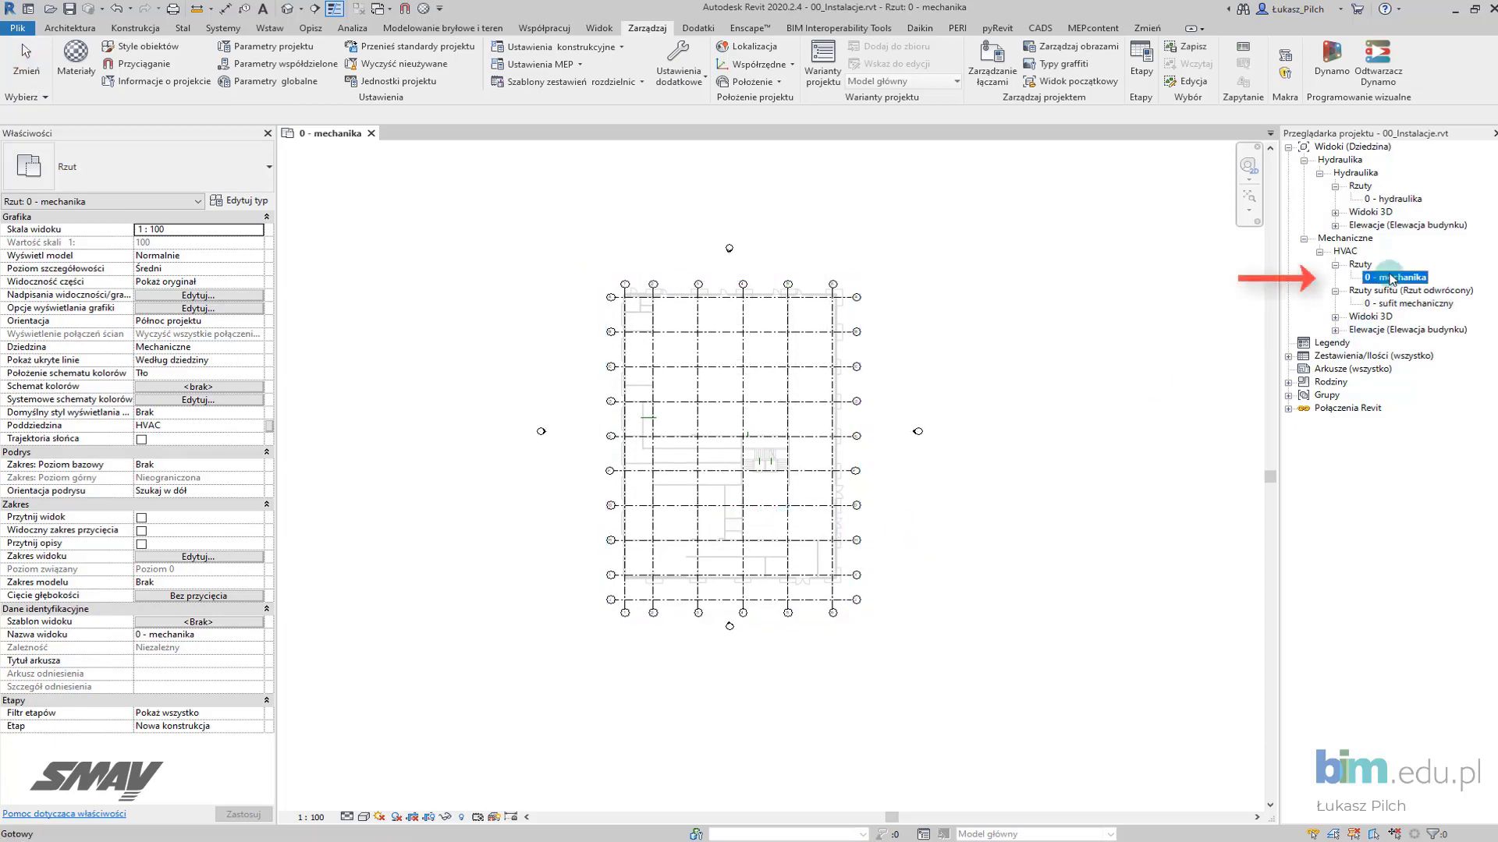
scroll(895, 505, "down", 1)
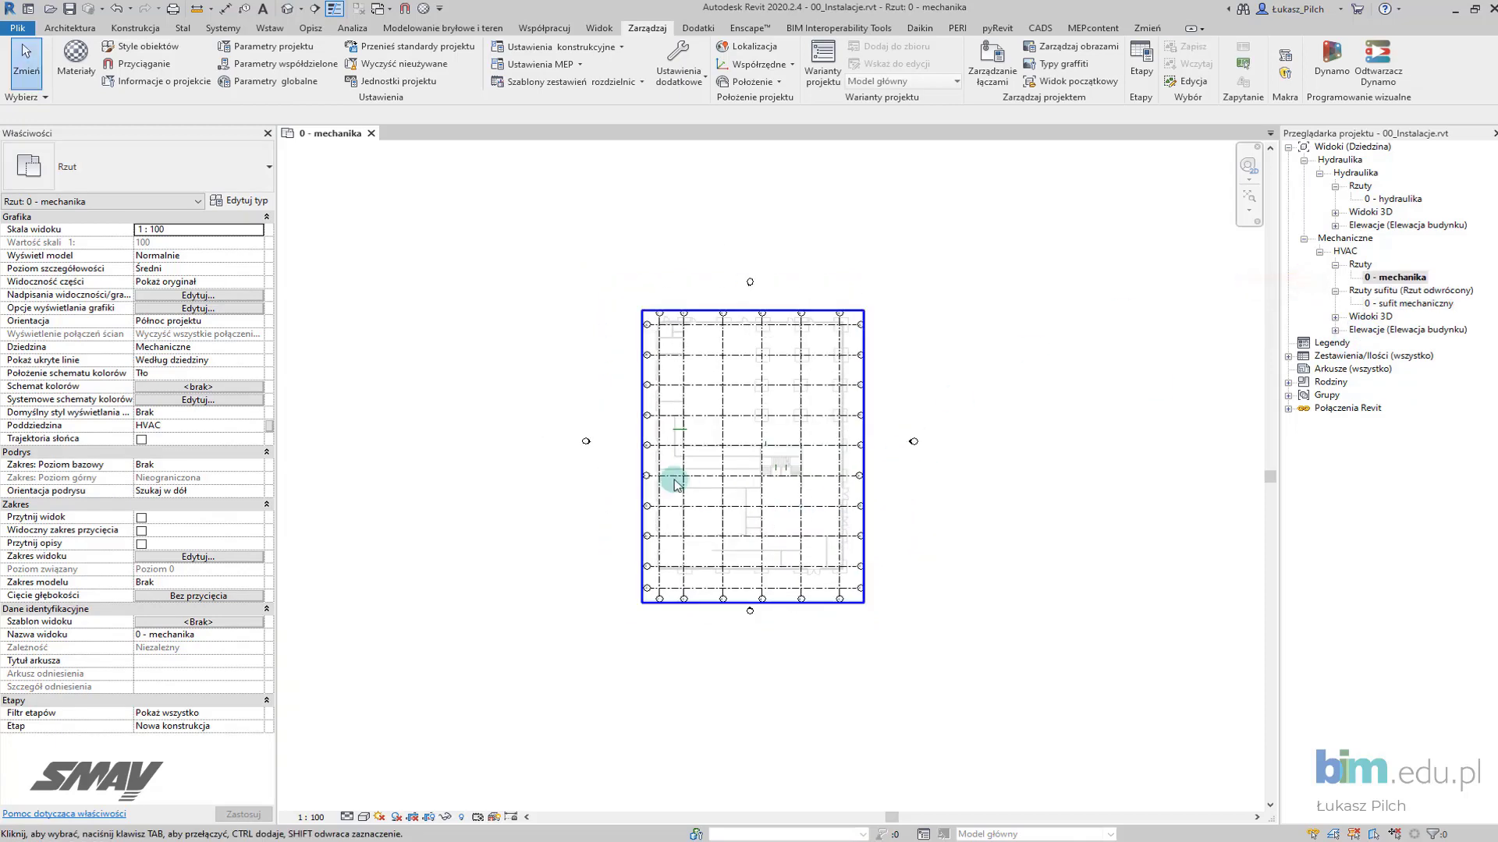
left_click(287, 14)
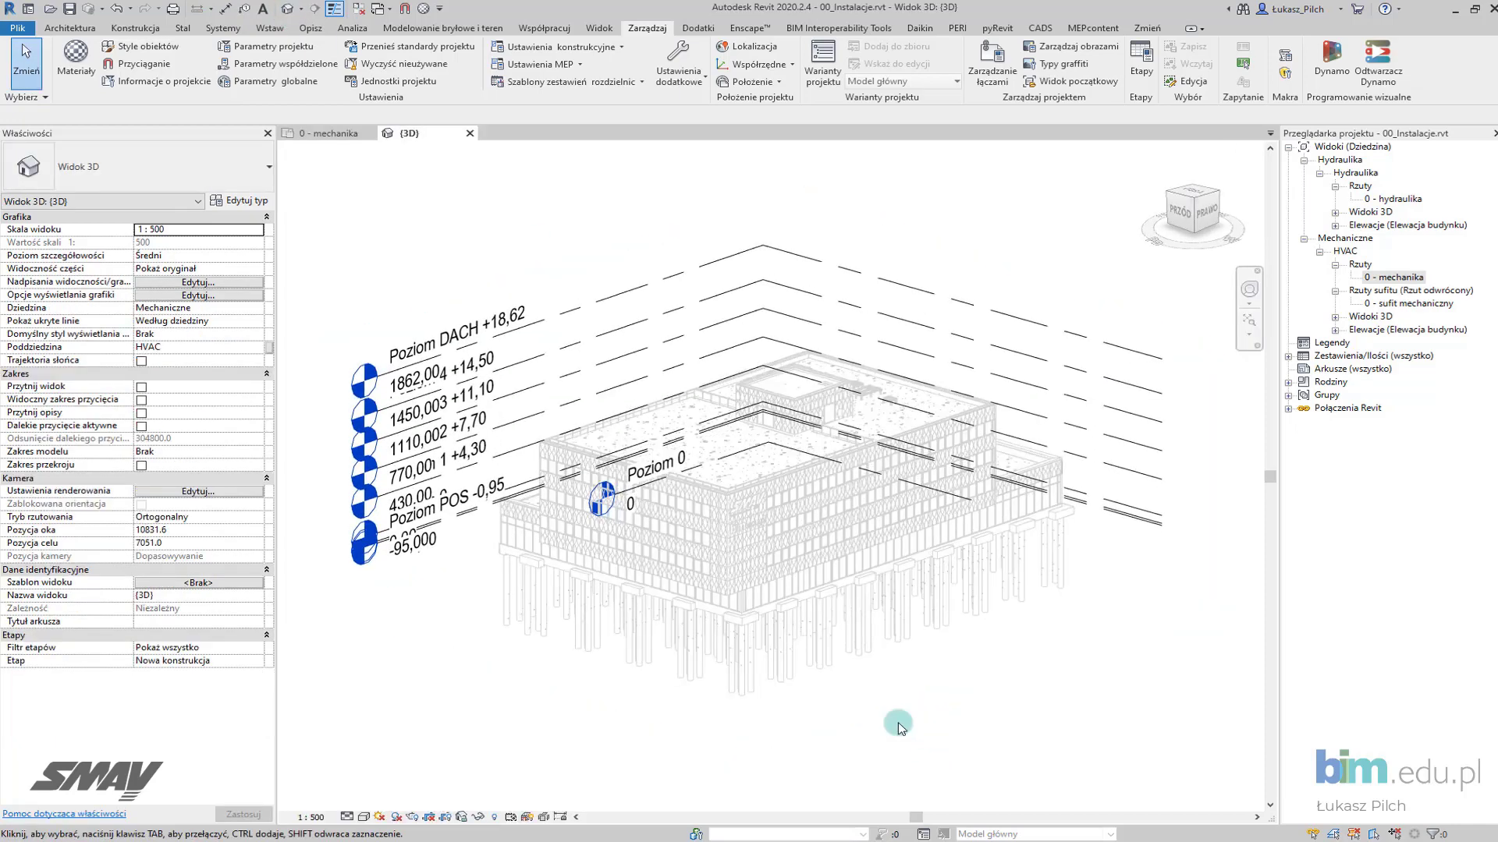
scroll(874, 721, "up", 1)
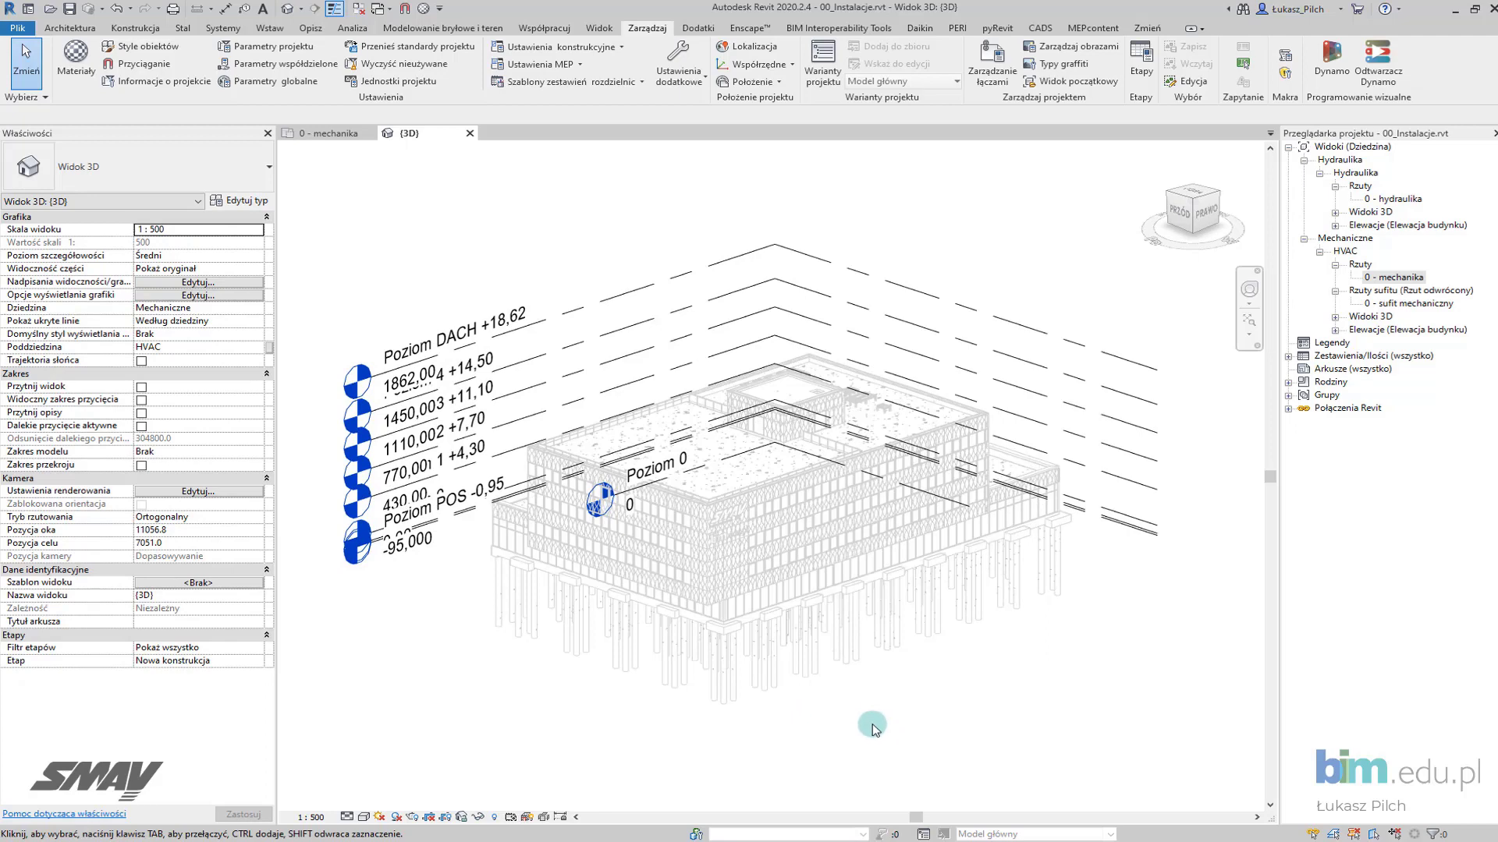
middle_click_drag(834, 711, 829, 719, "shift")
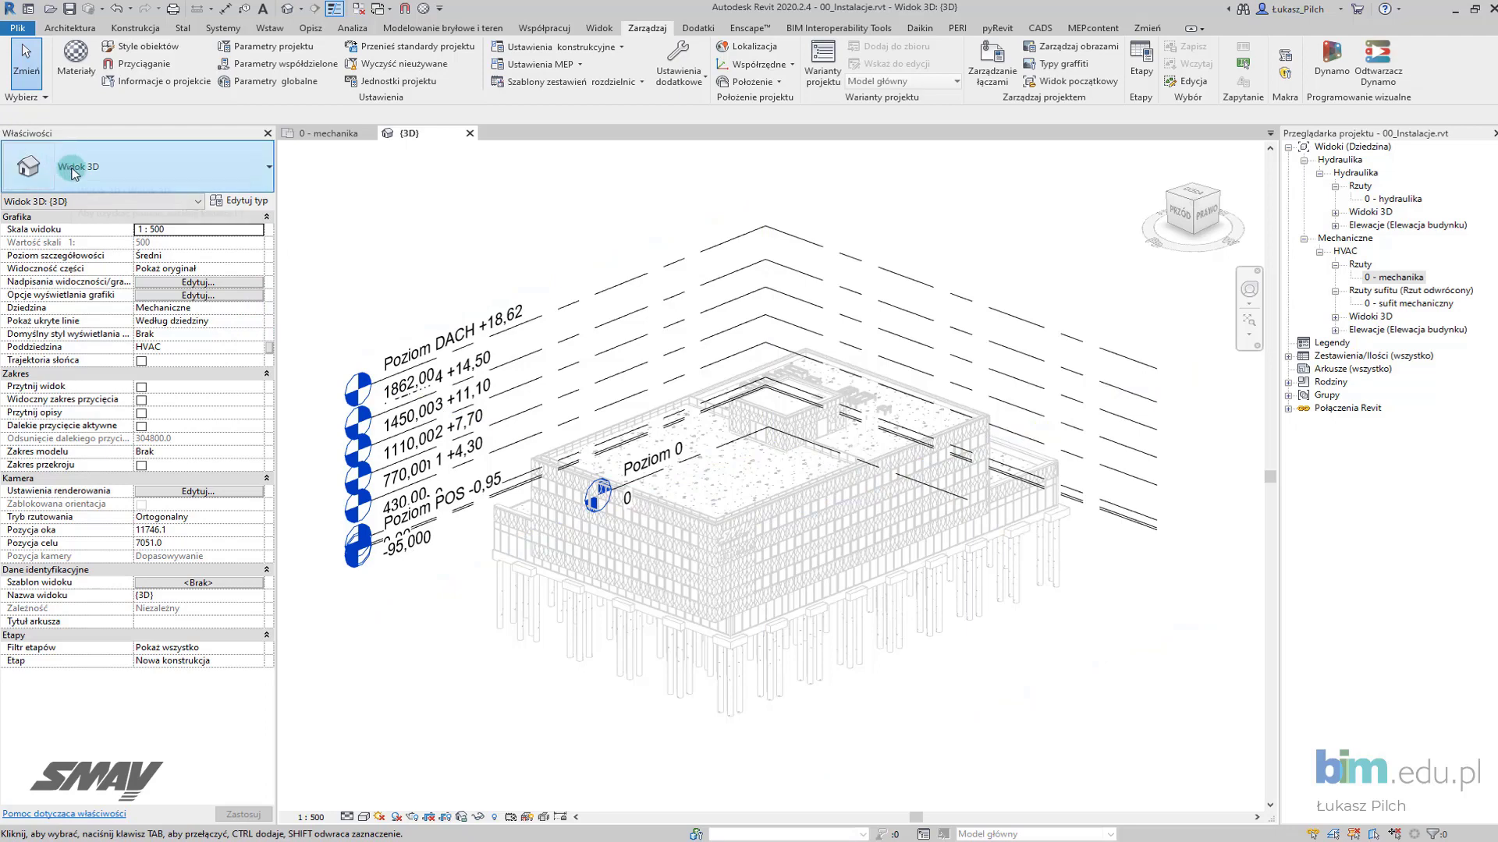
Step: Set the 3D view's Dziedzina to Koordynacja and Filtr etapów to Brak
left_click(260, 310)
left_click(260, 311)
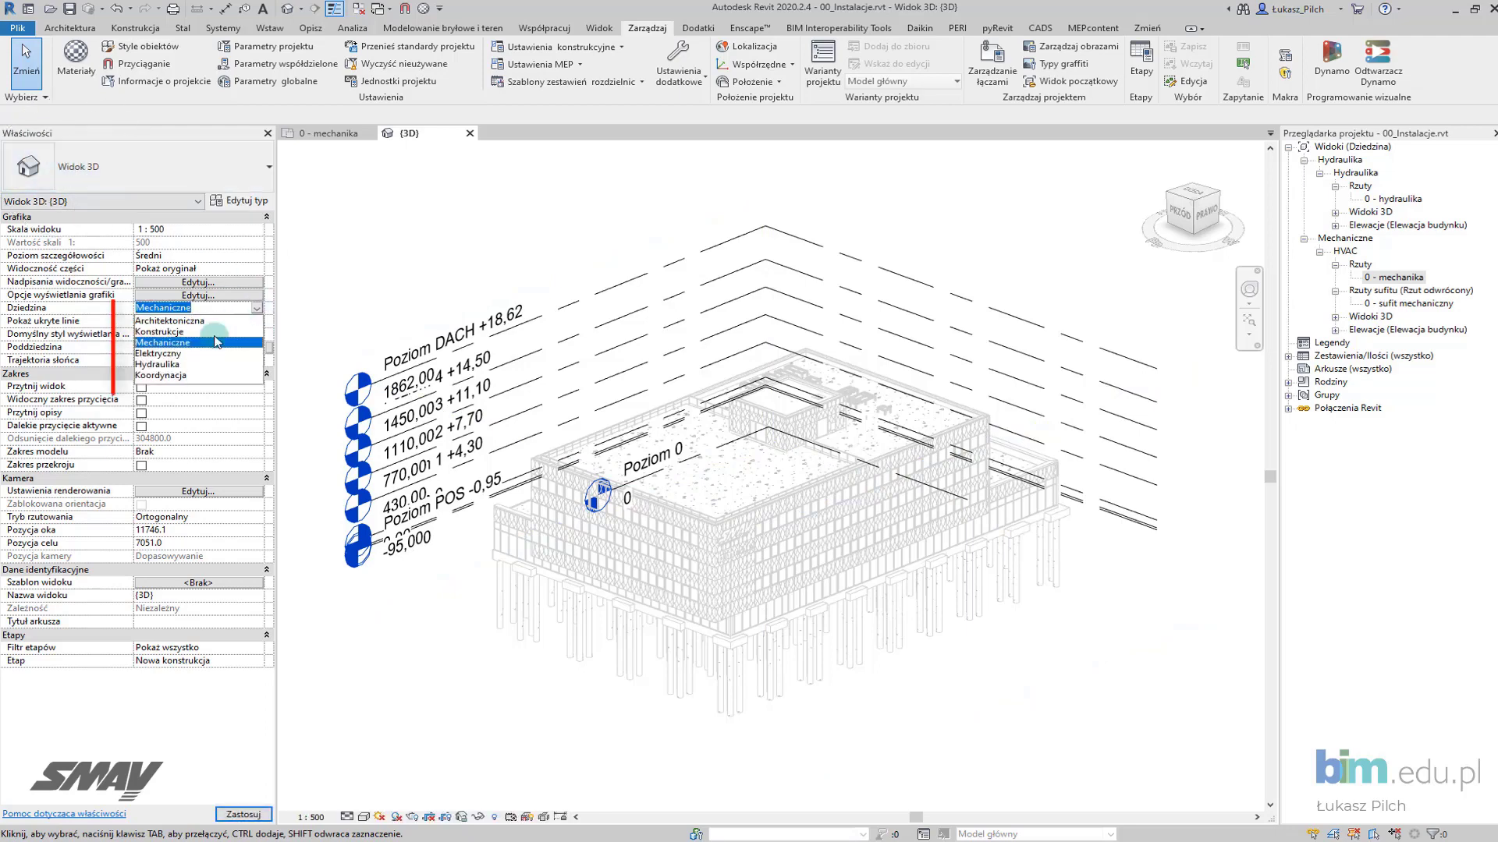
left_click(166, 380)
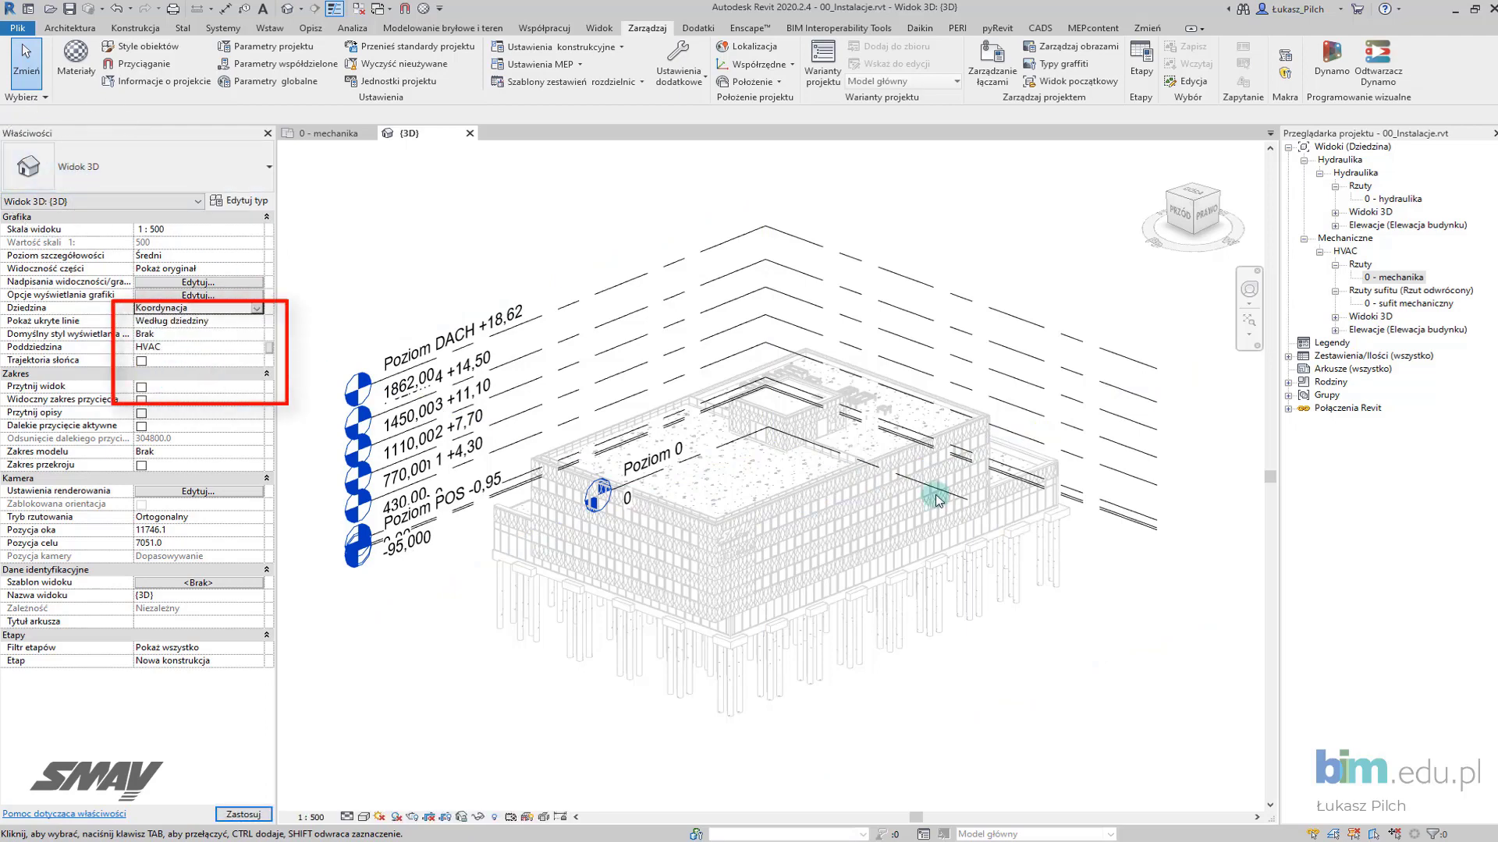
left_click(675, 554)
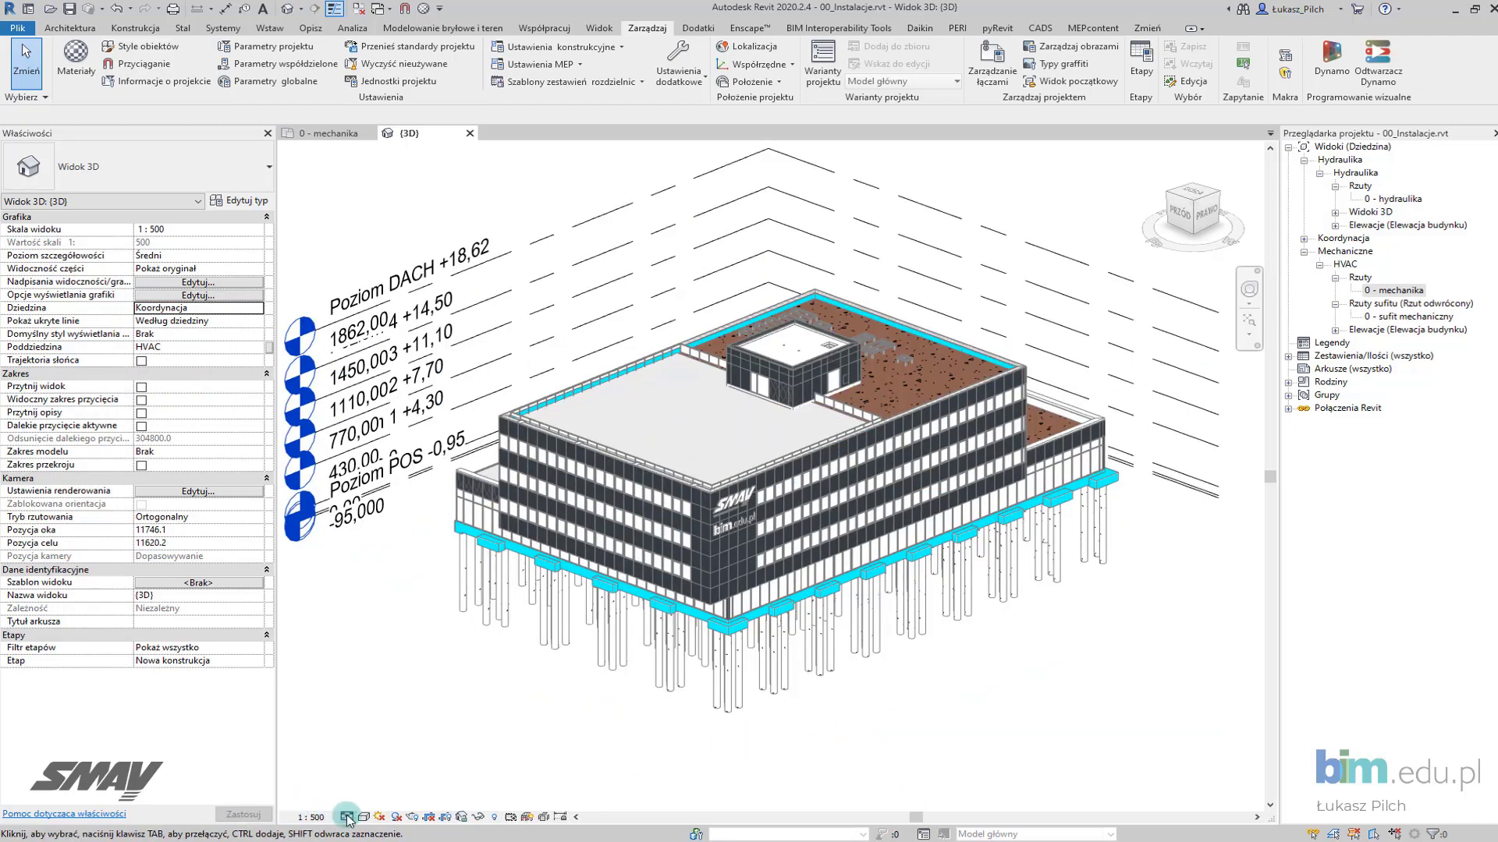
left_click(260, 652)
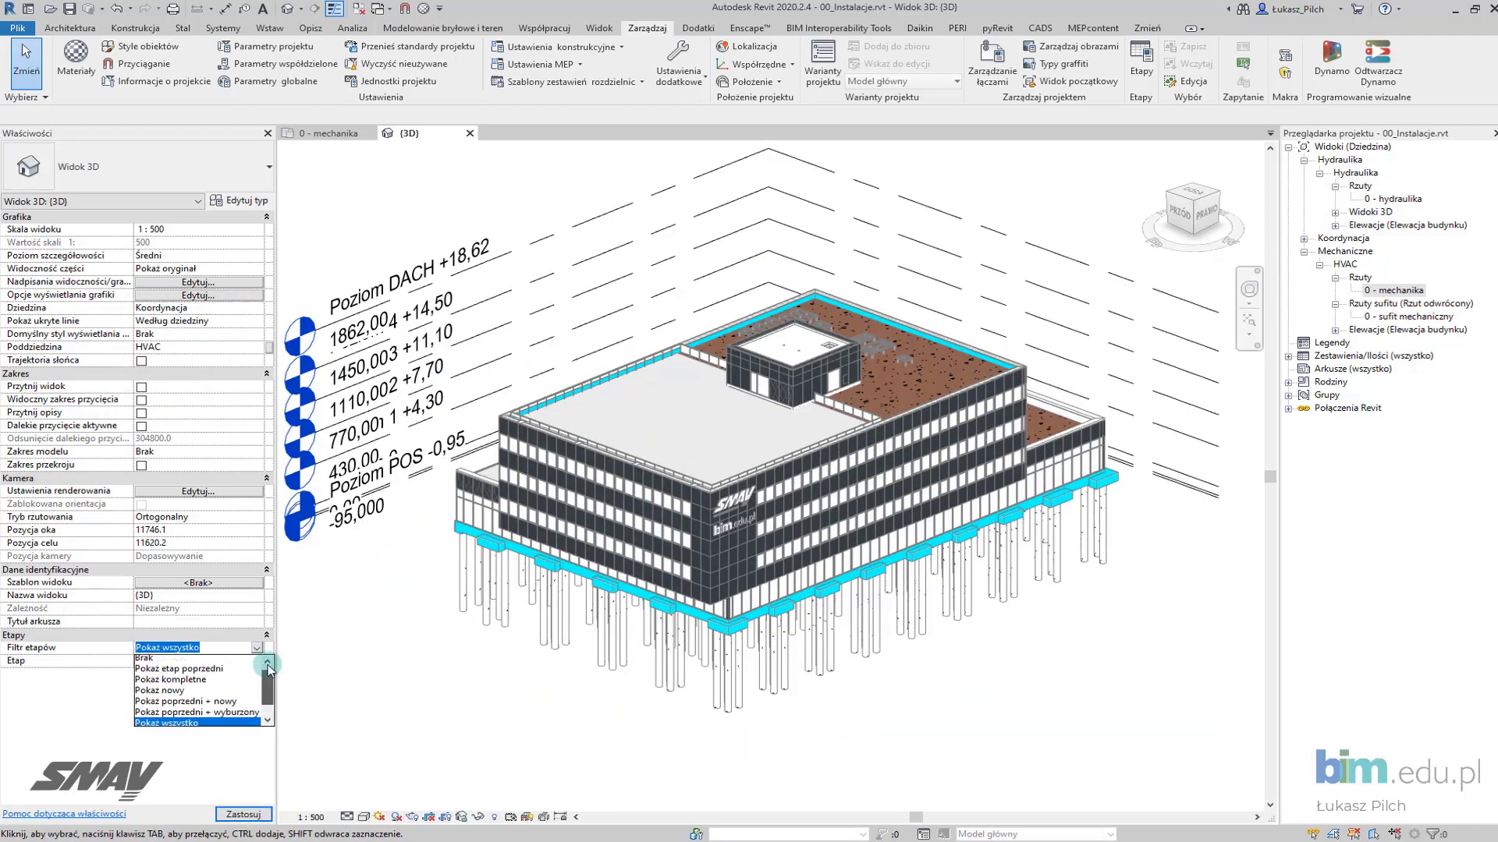
left_click(159, 663)
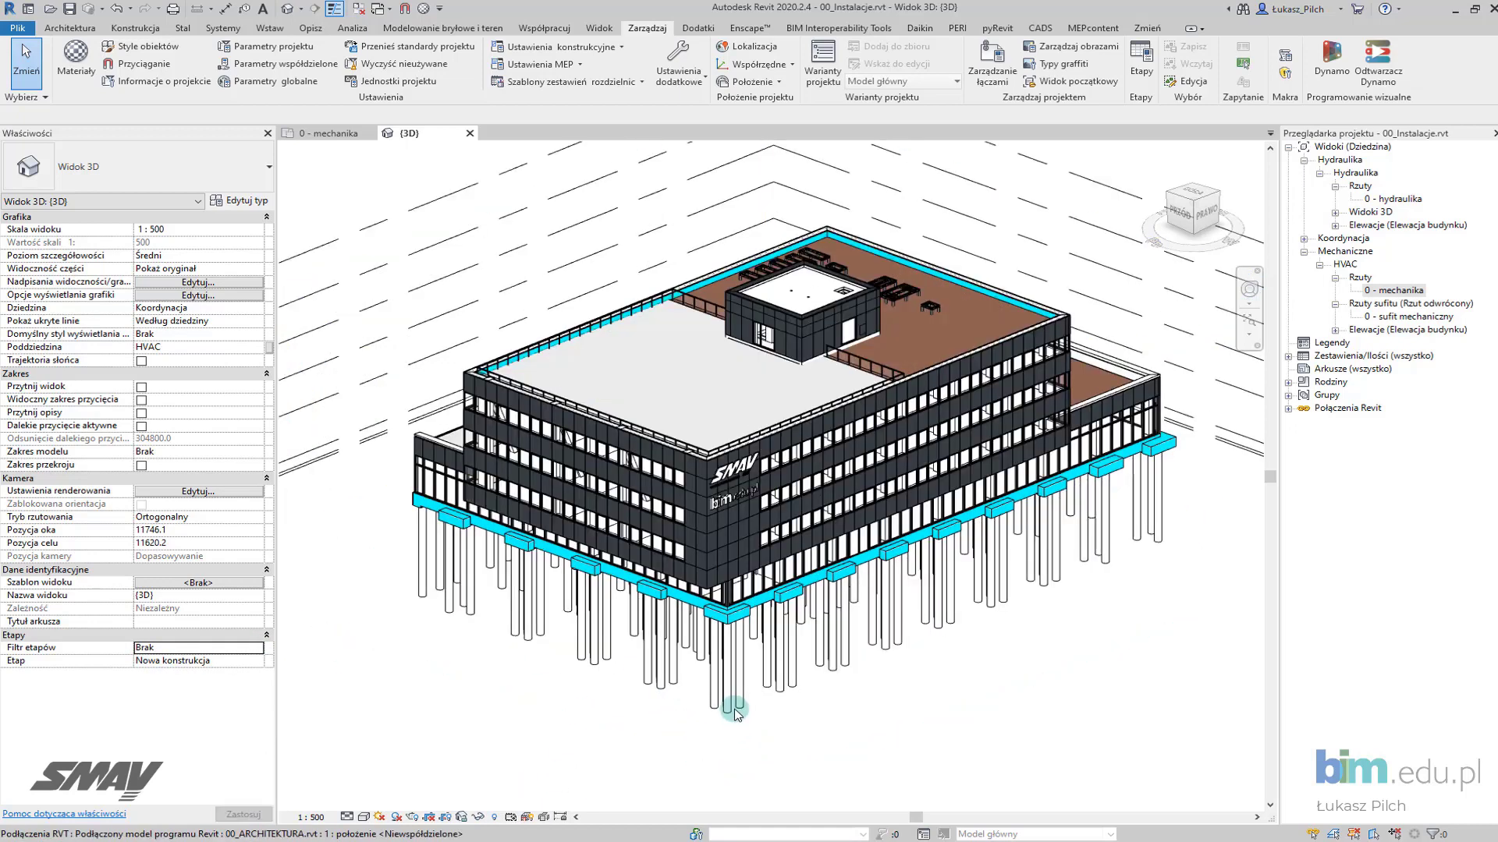
left_click(349, 817)
left_click(364, 819)
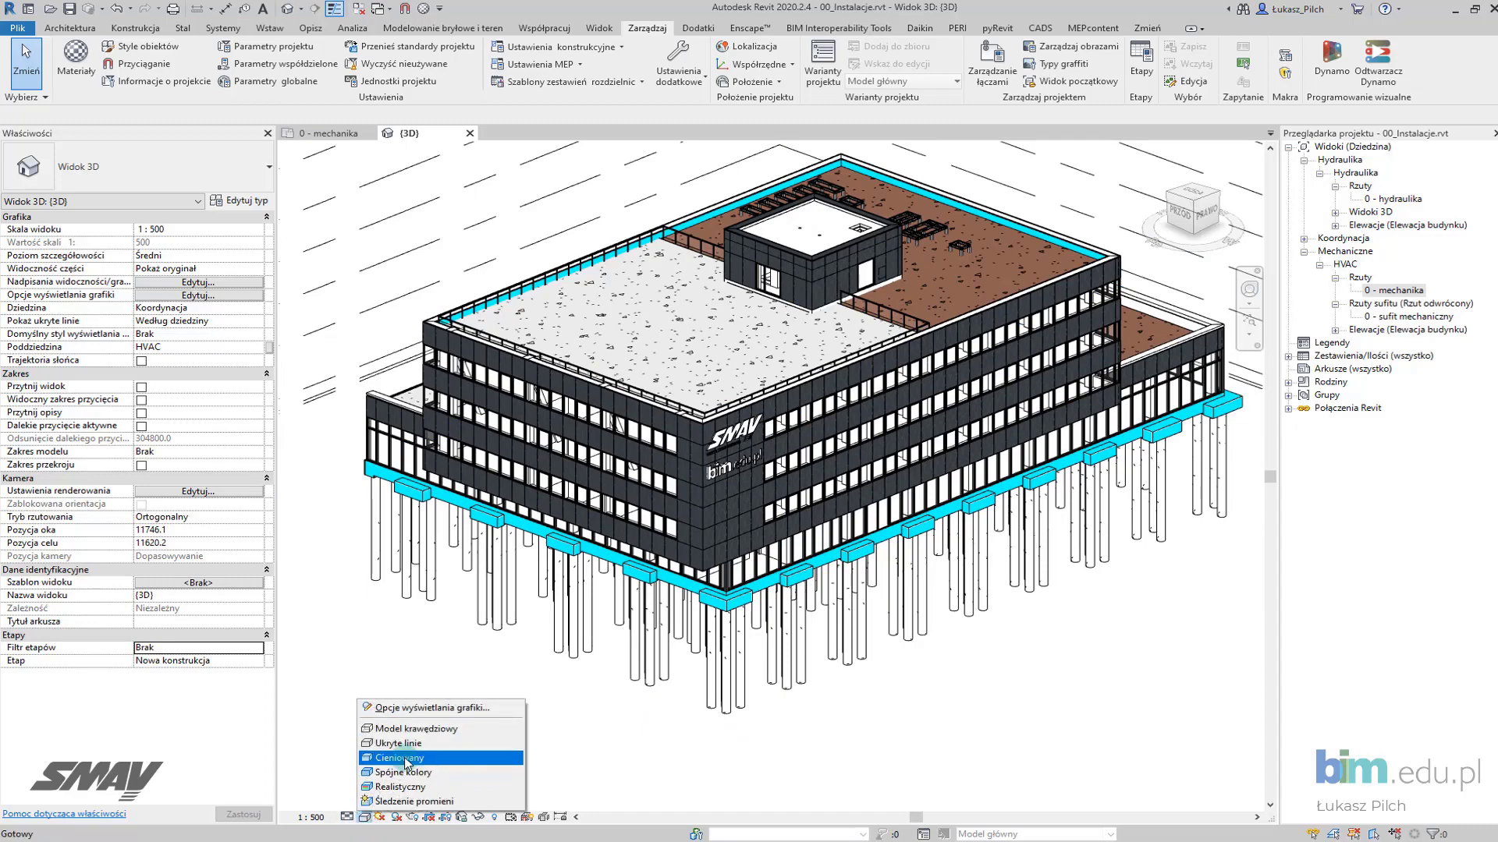
left_click(404, 757)
middle_click_drag(953, 710, 926, 751)
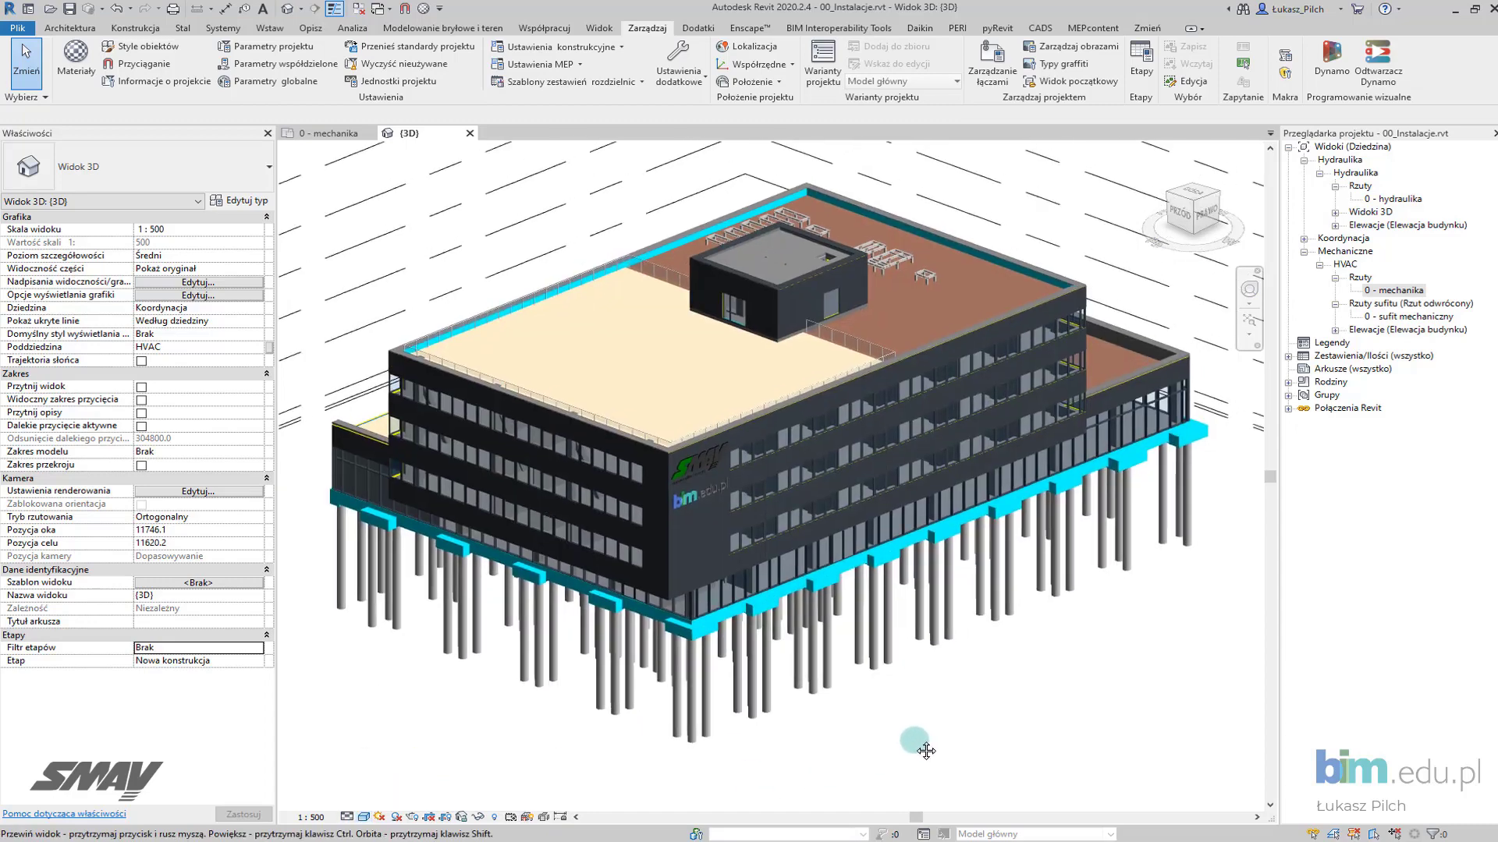
scroll(926, 751, "down", 3)
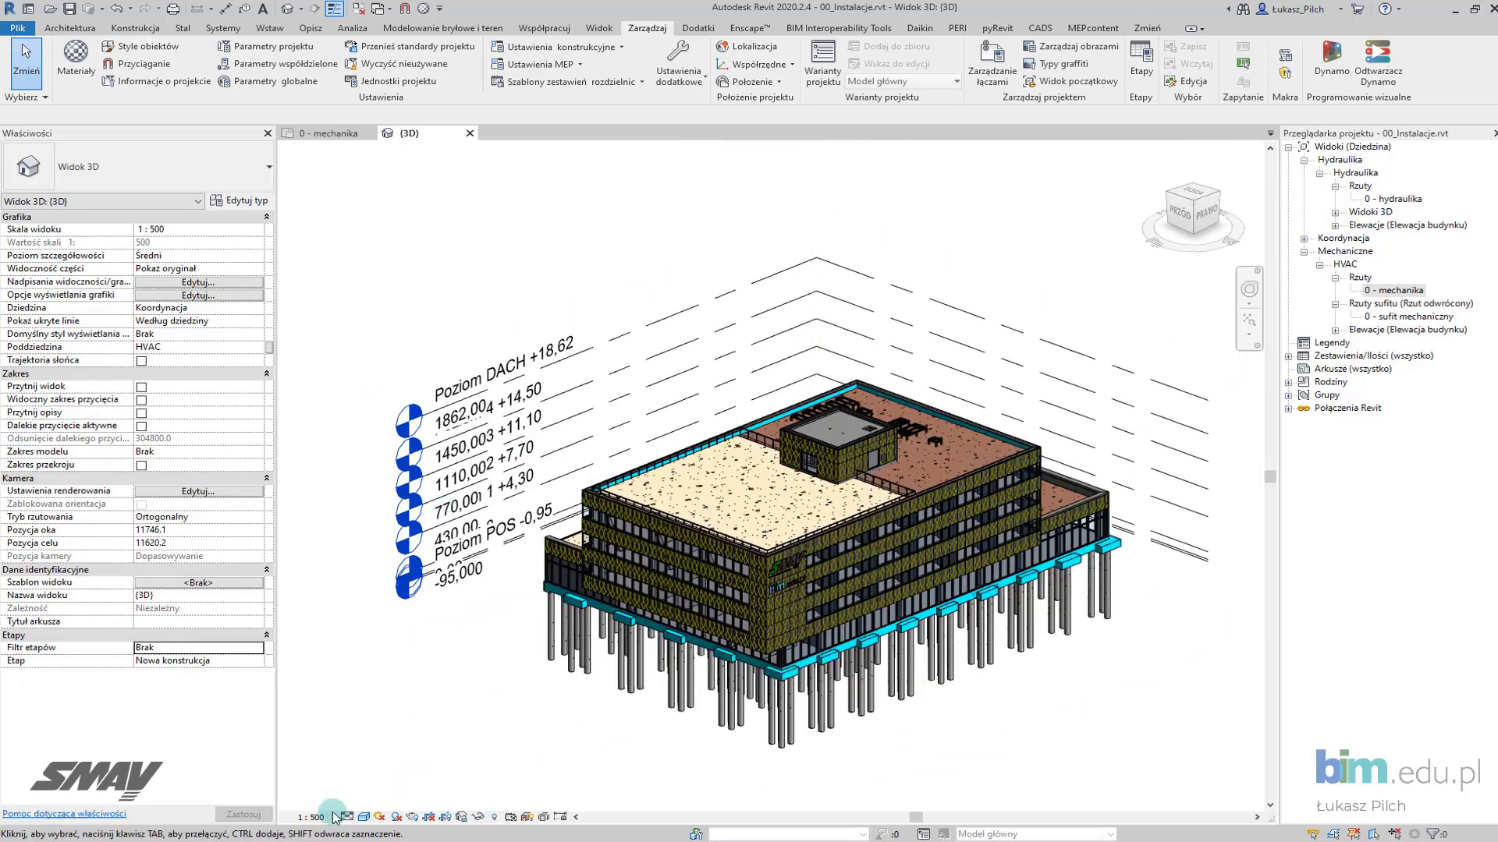
left_click(333, 817)
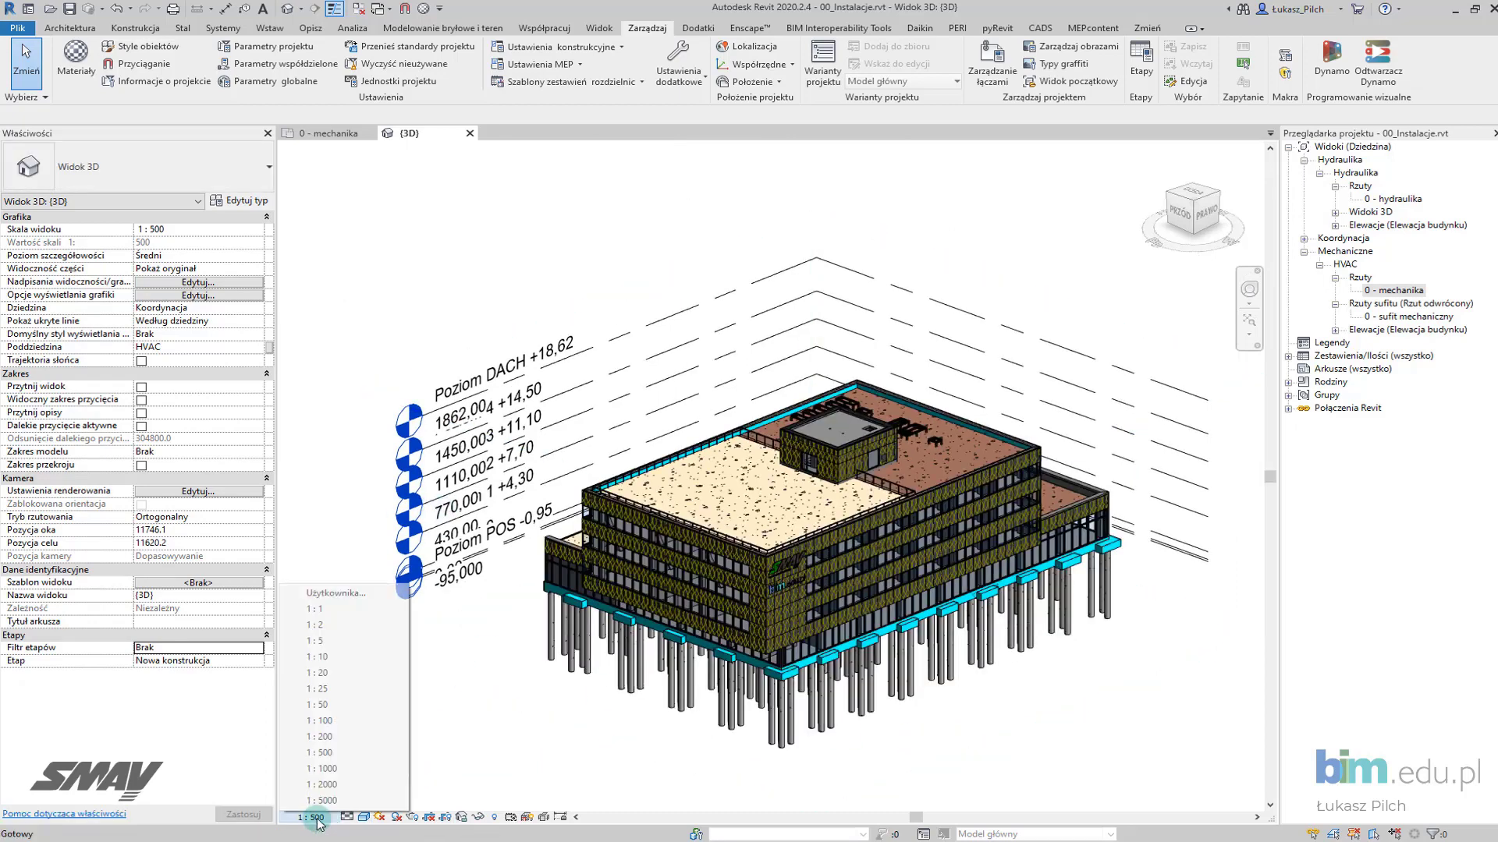
left_click(353, 722)
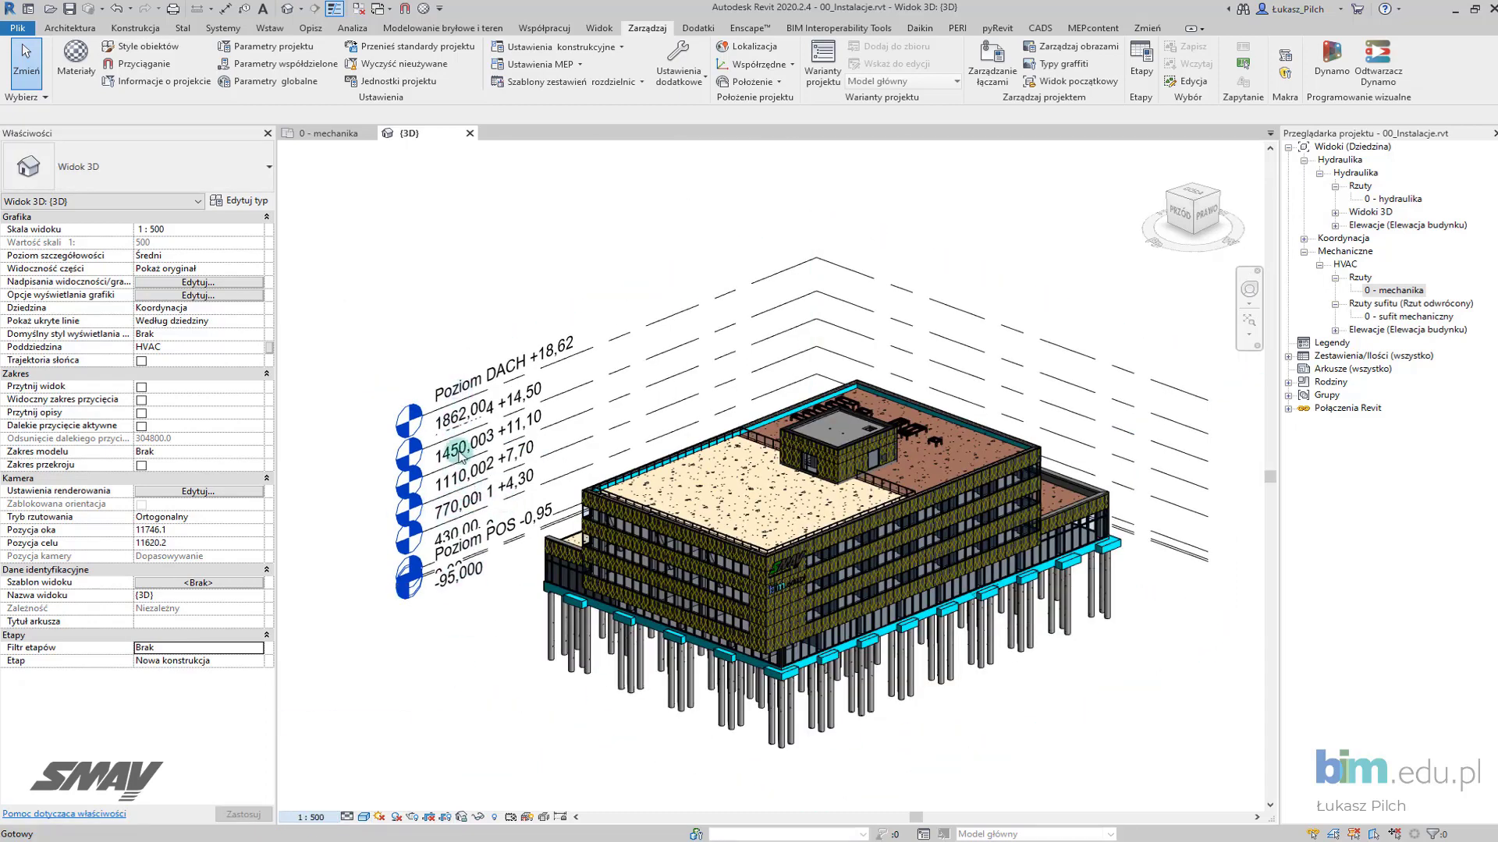
middle_click_drag(525, 516, 538, 529)
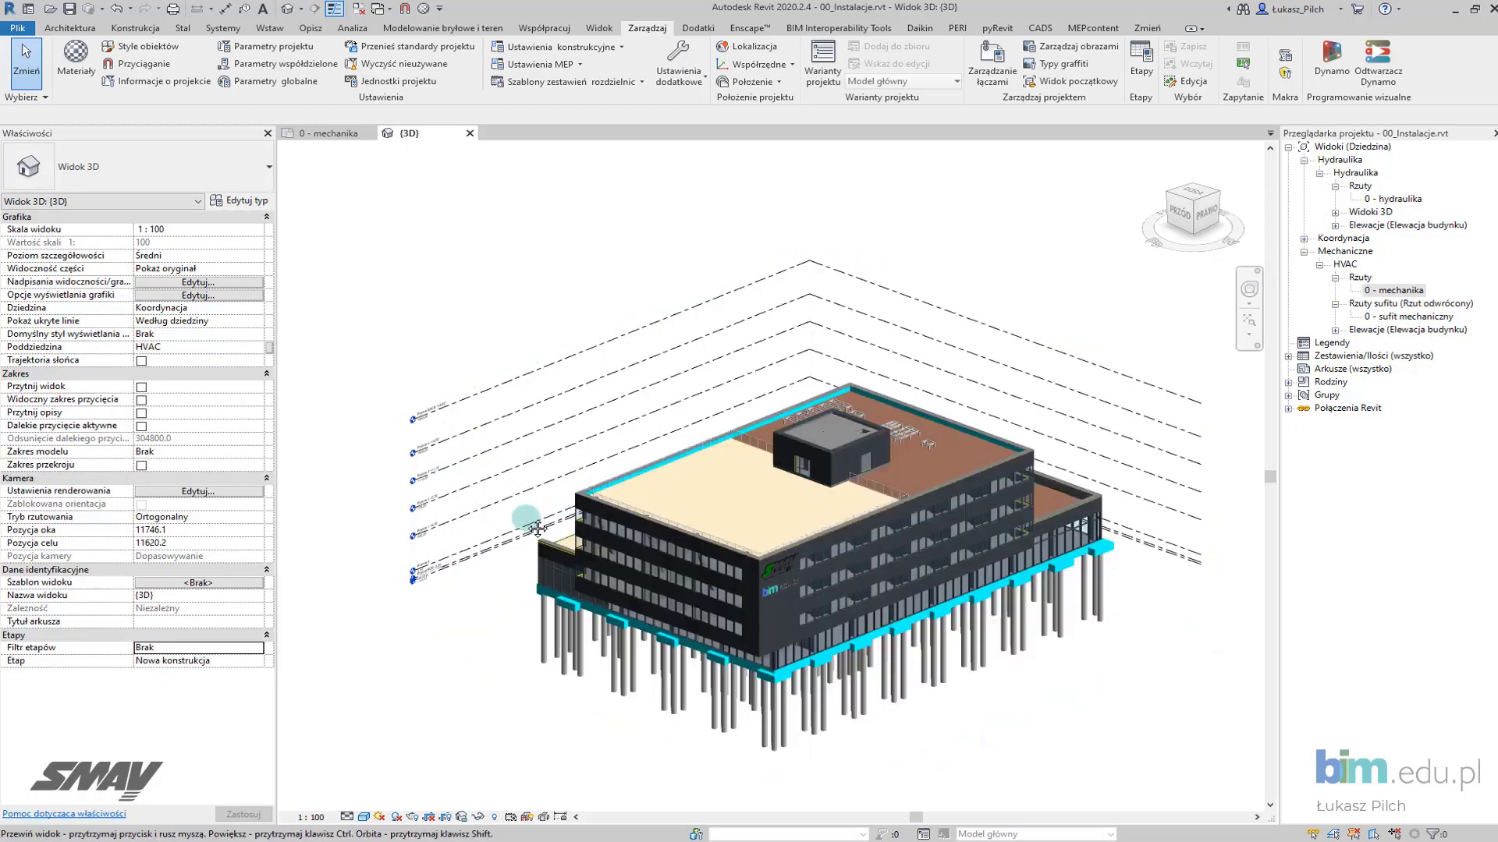
scroll(705, 621, "up", 1)
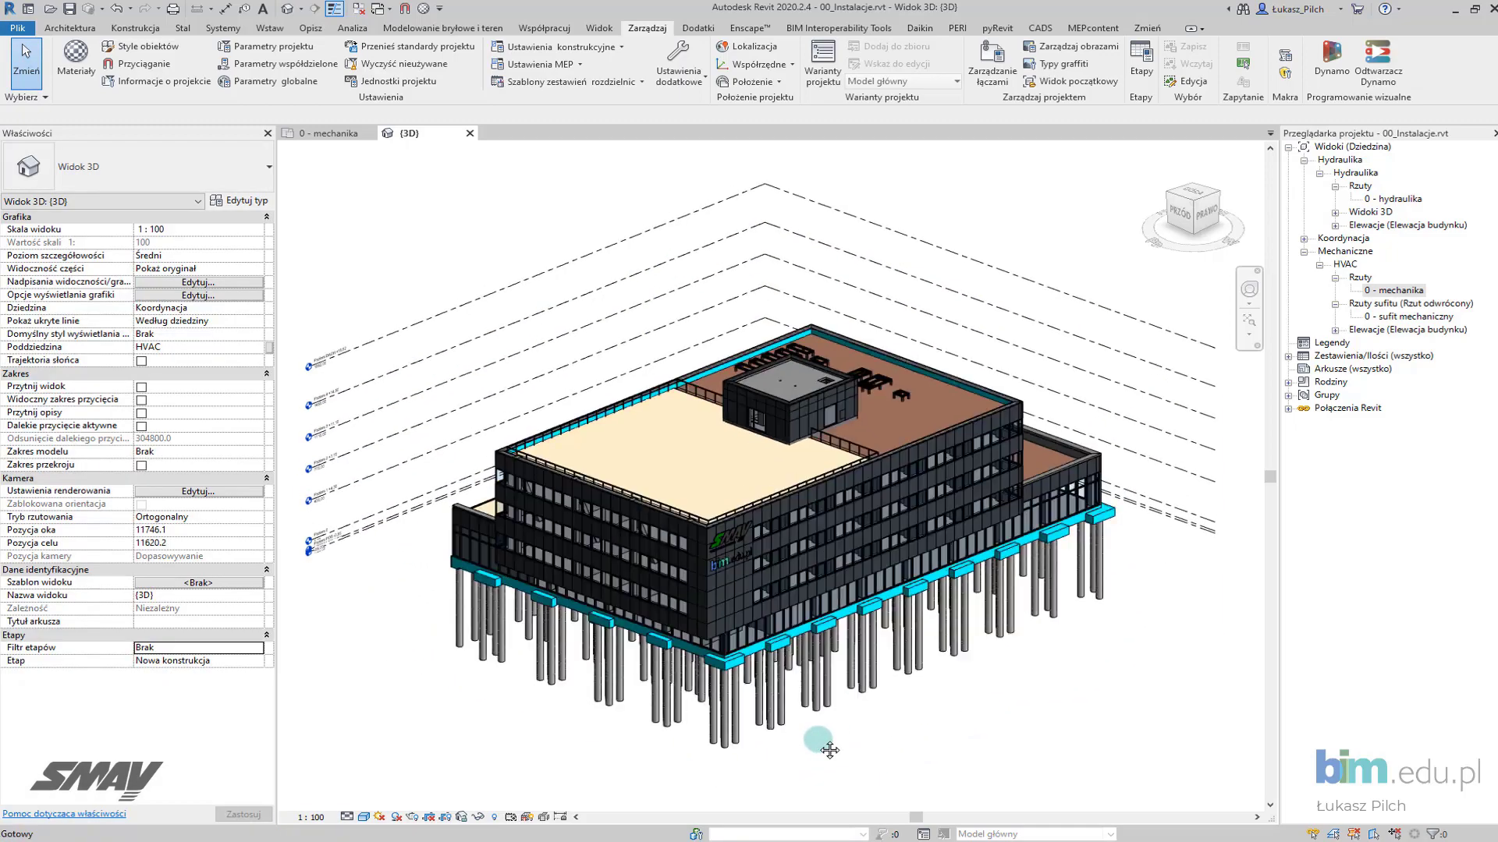
scroll(819, 753, "up", 1)
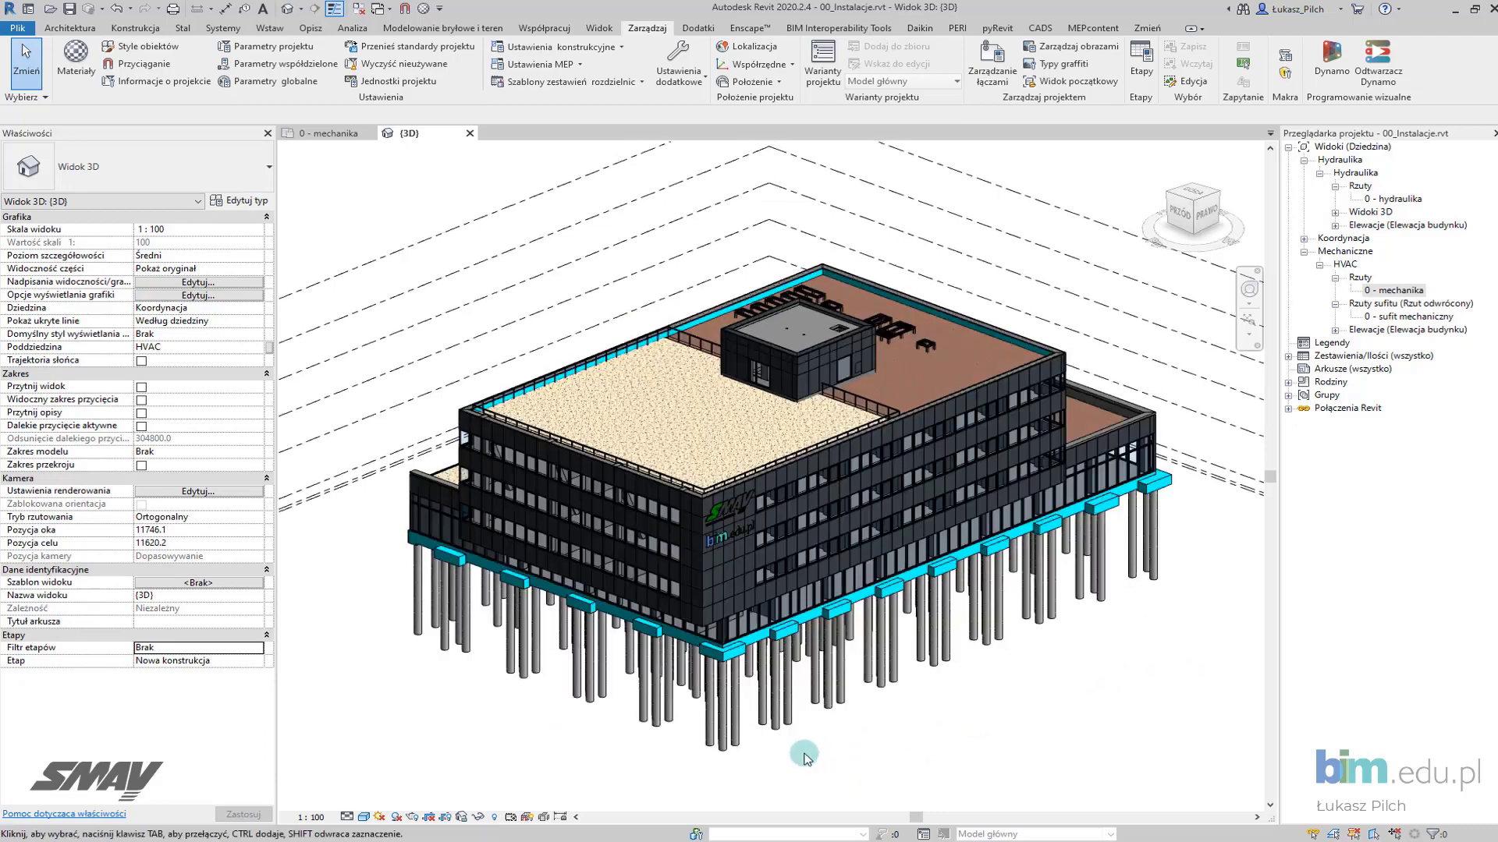
scroll(595, 429, "up", 1)
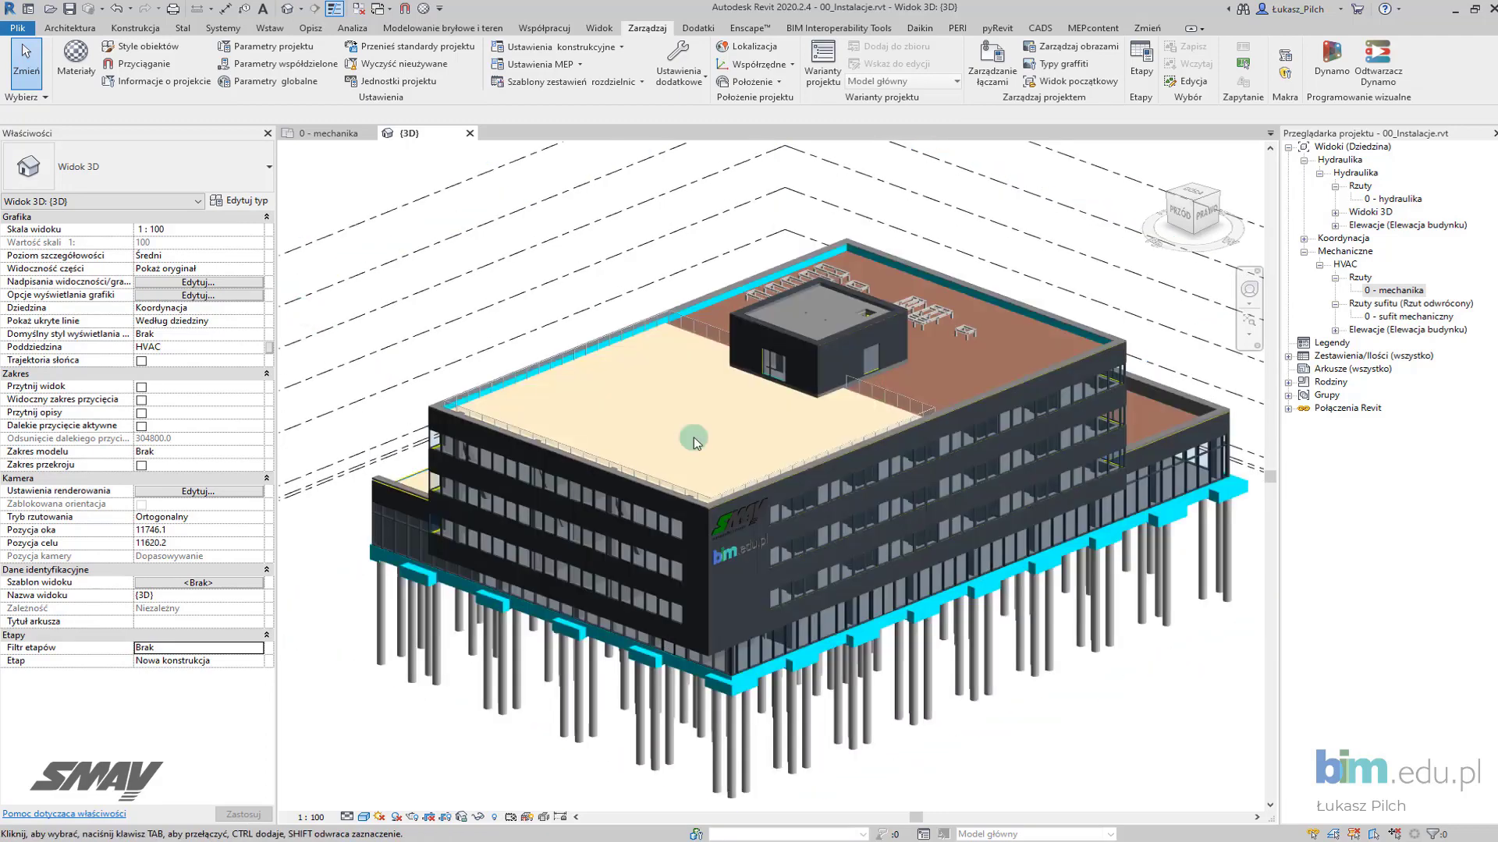
mouse_move(595, 428)
middle_mouse_down()
mouse_move(699, 499)
mouse_move(655, 484)
middle_mouse_up()
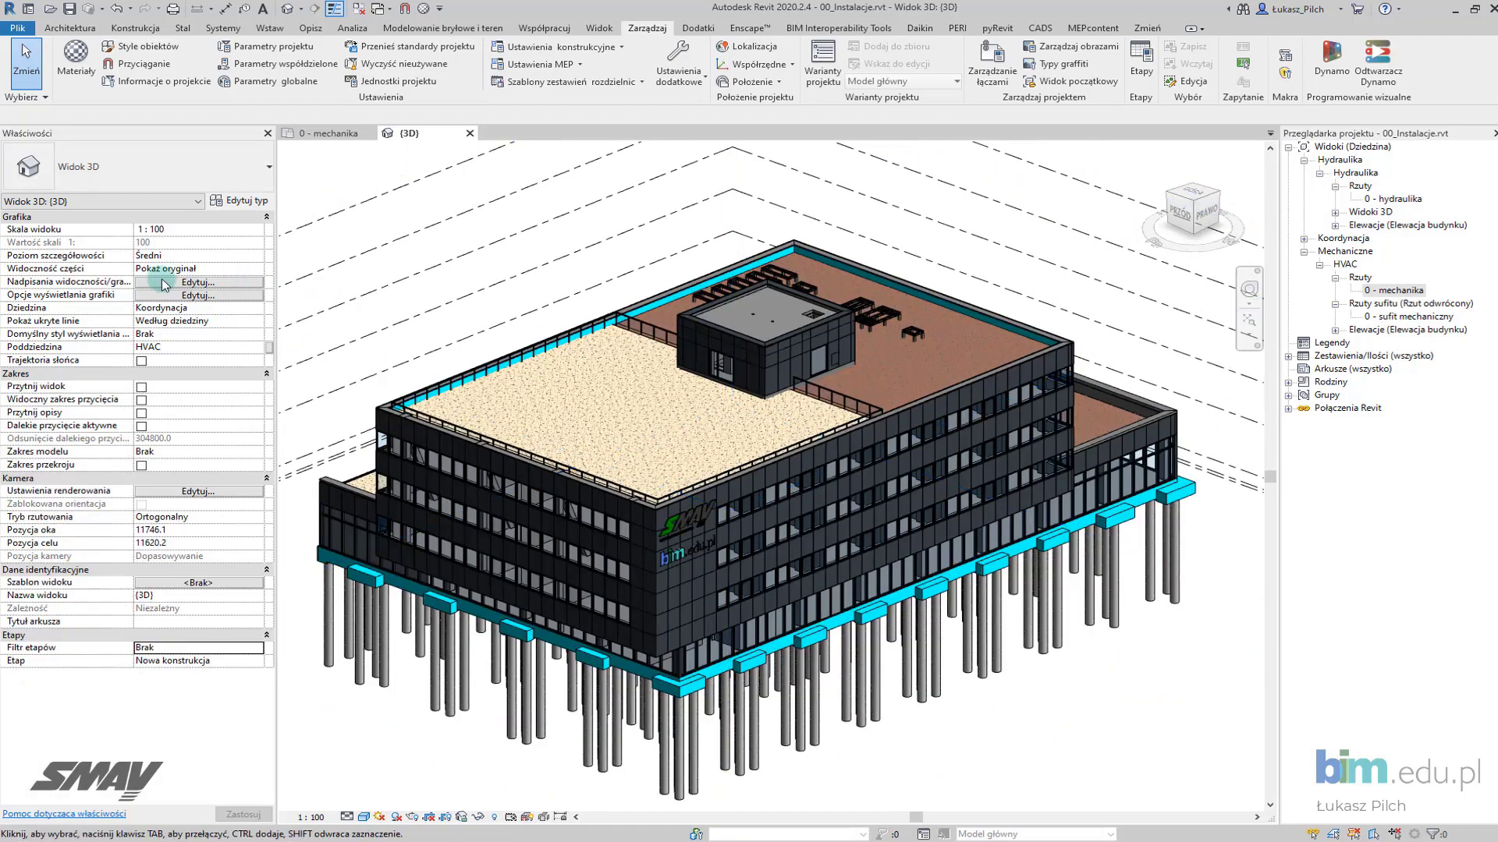
left_click(200, 285)
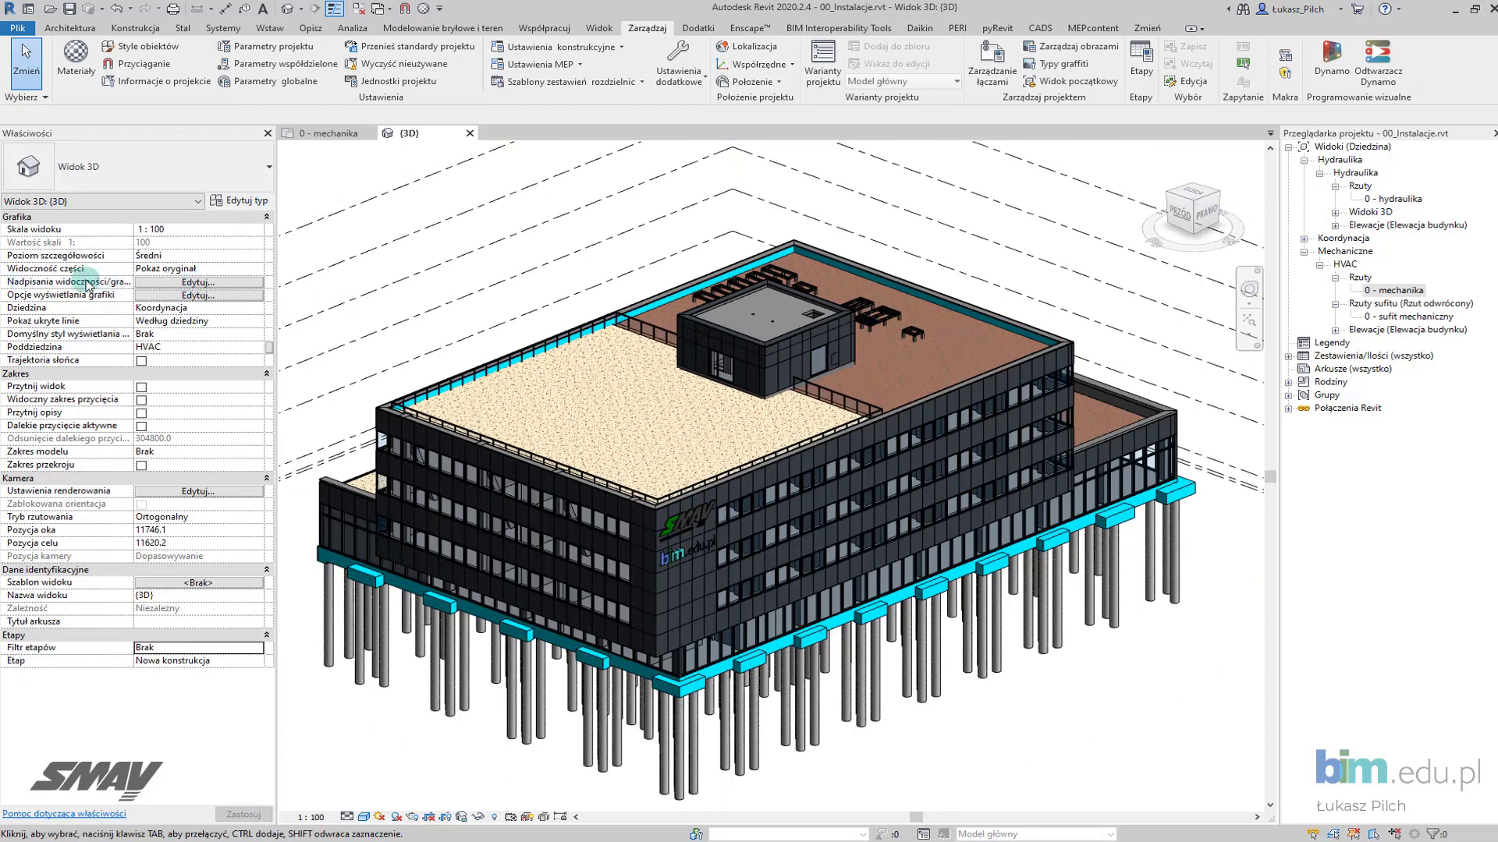
left_click(184, 283)
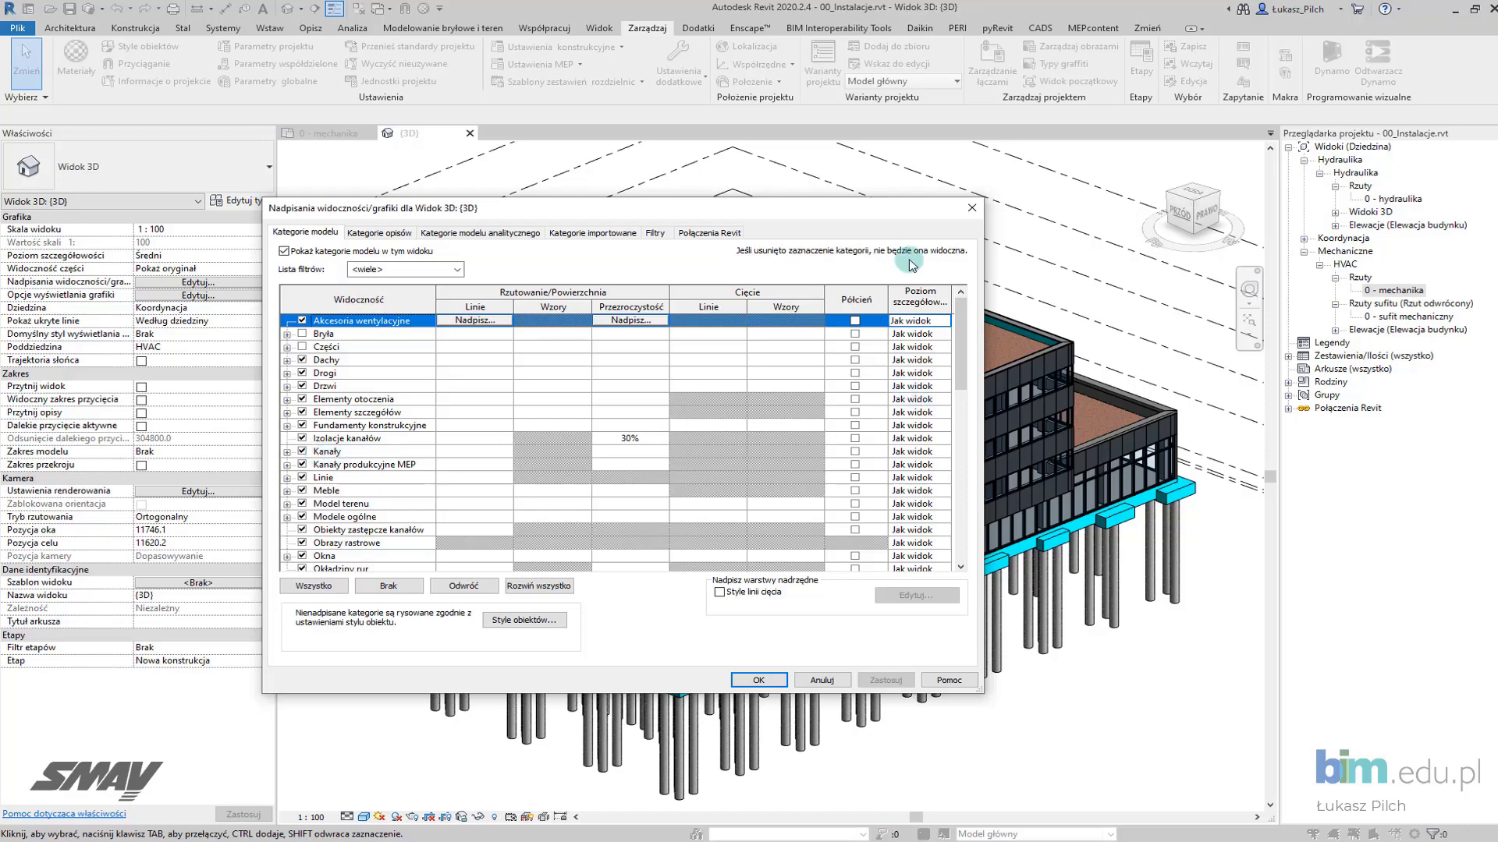
left_click(972, 209)
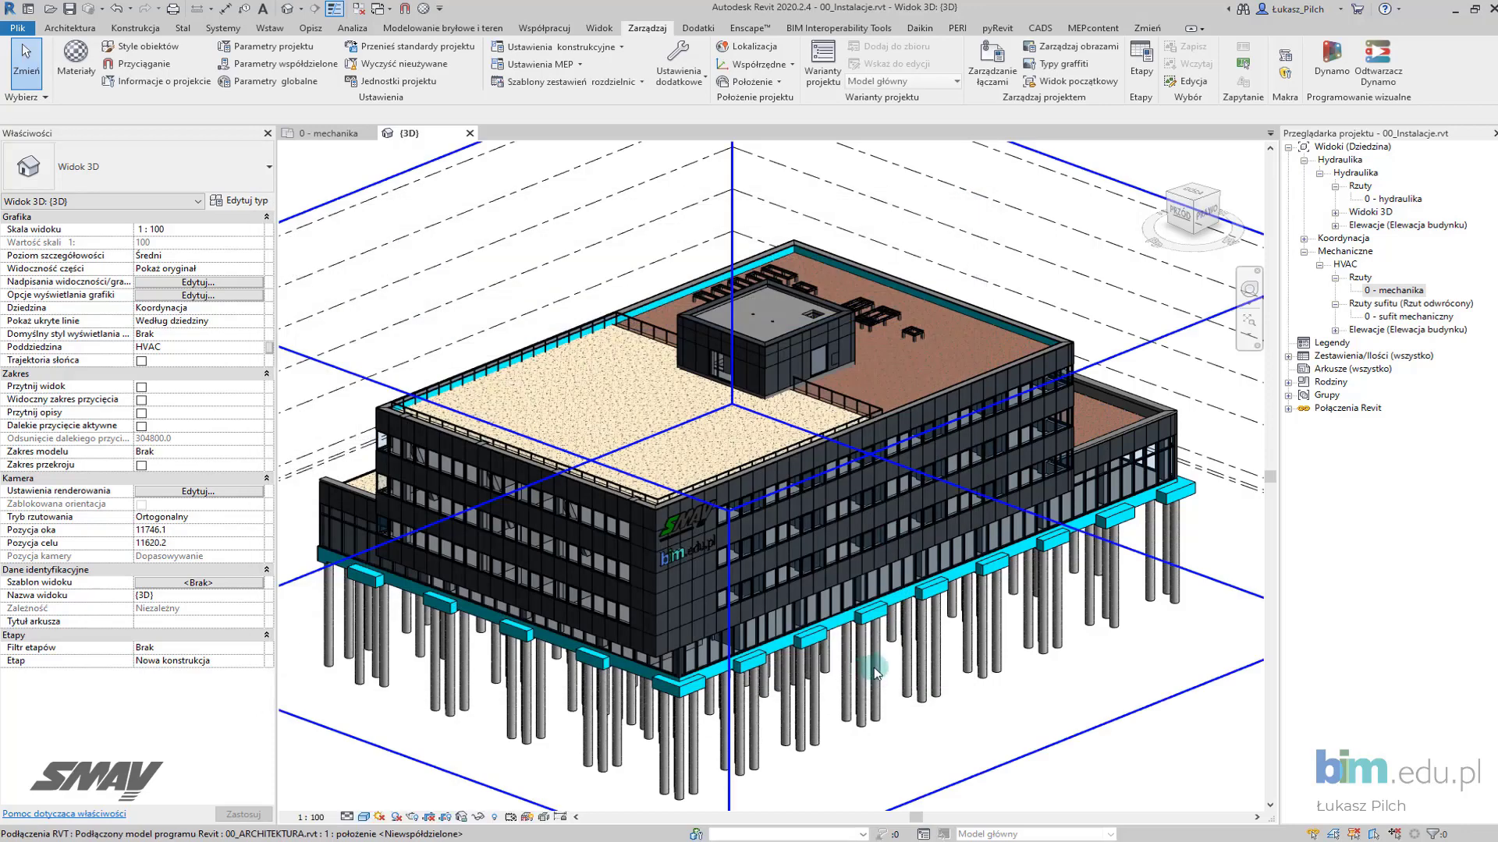
scroll(862, 652, "up", 2)
scroll(862, 651, "down", 2)
Step: Pin the linked architecture model, then pan and orbit the 3D view slightly
left_click(860, 620)
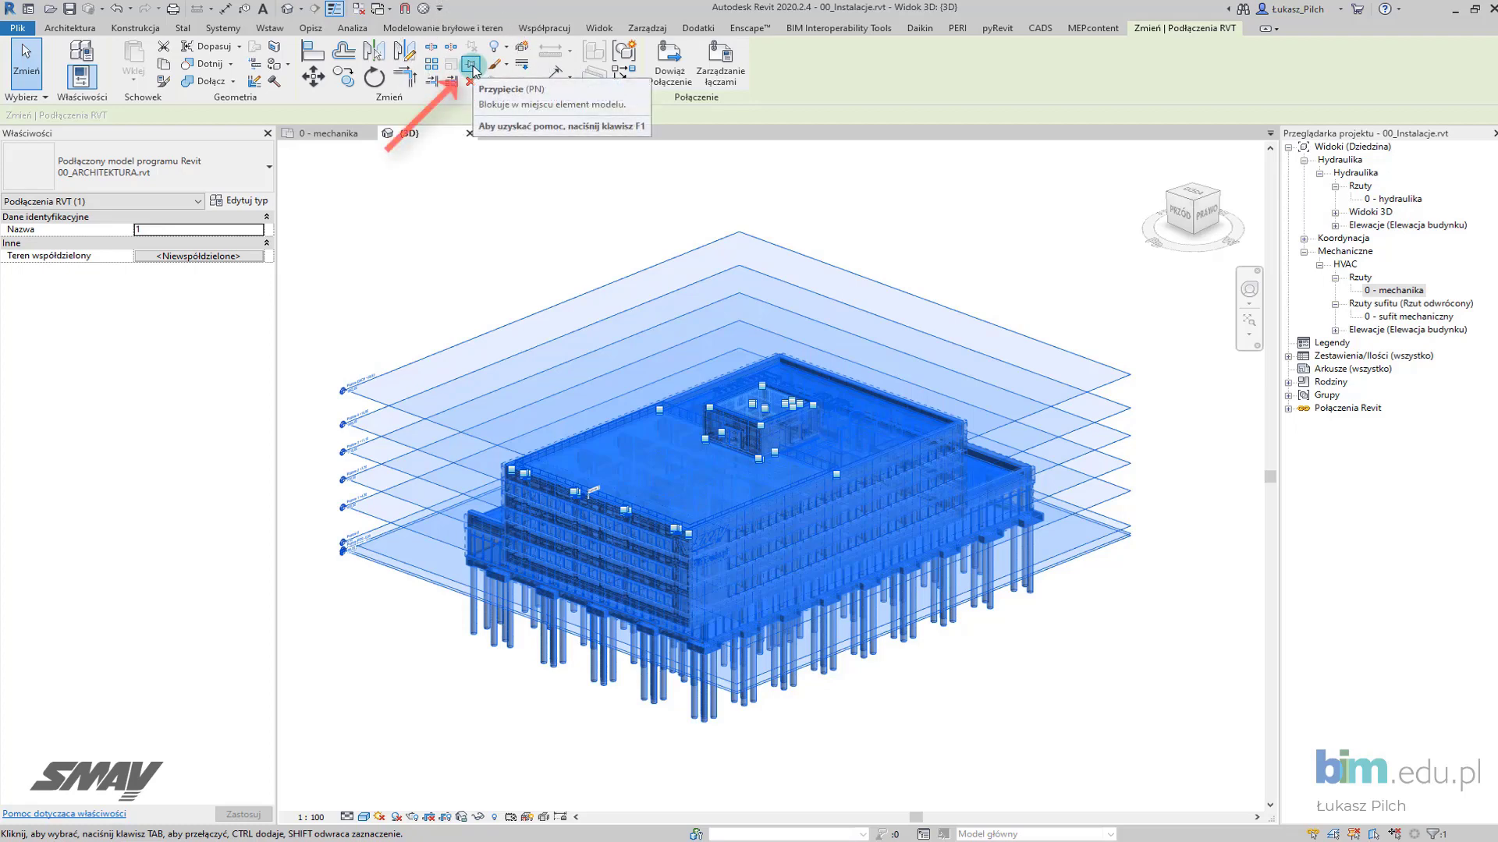
left_click(592, 227)
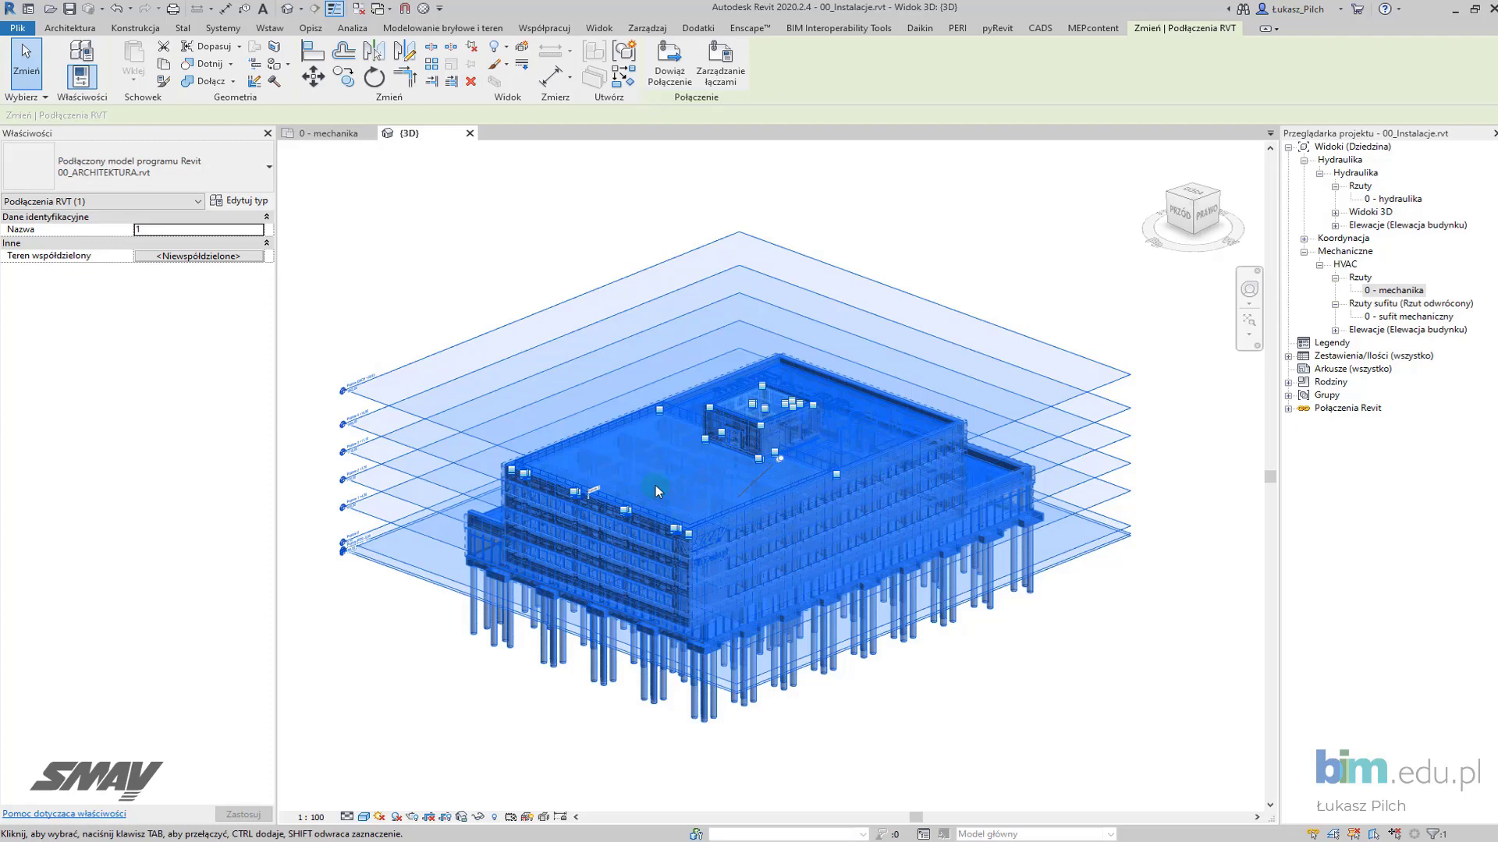
left_click(928, 734)
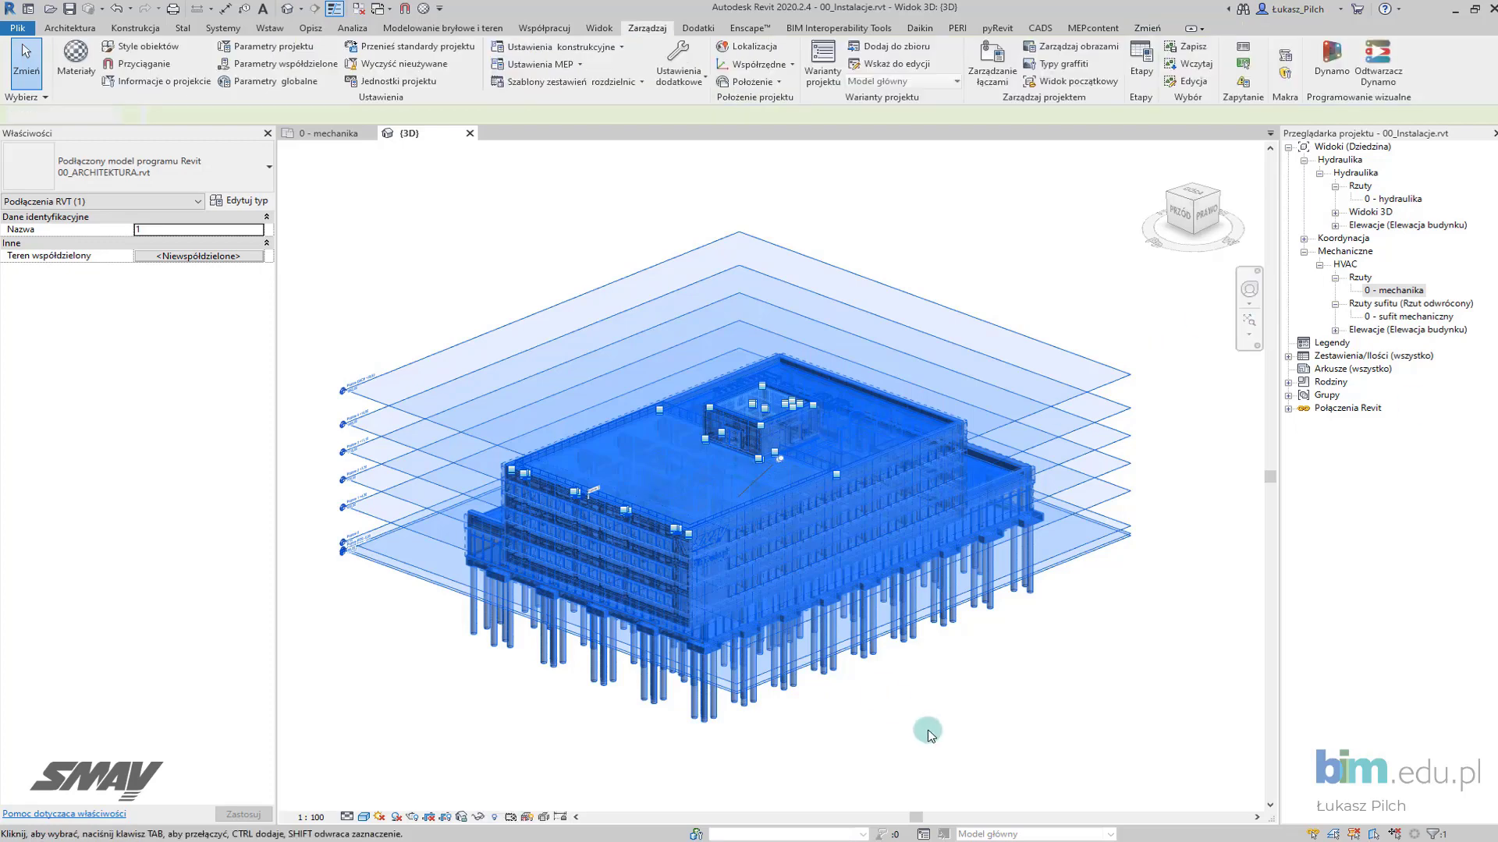
left_click(828, 726)
left_click(386, 573)
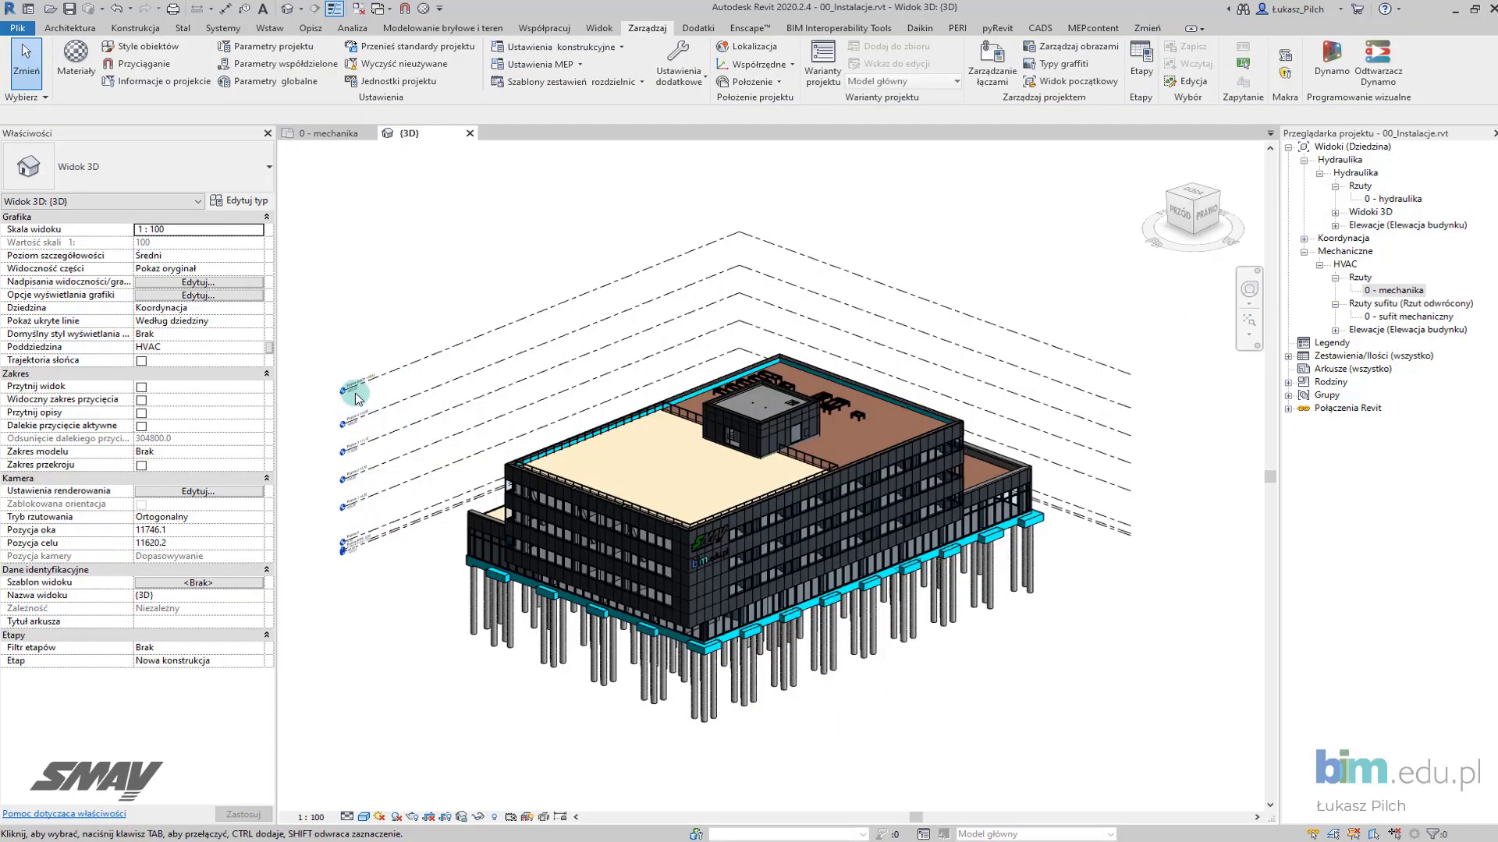
middle_click_drag(354, 539, 410, 544)
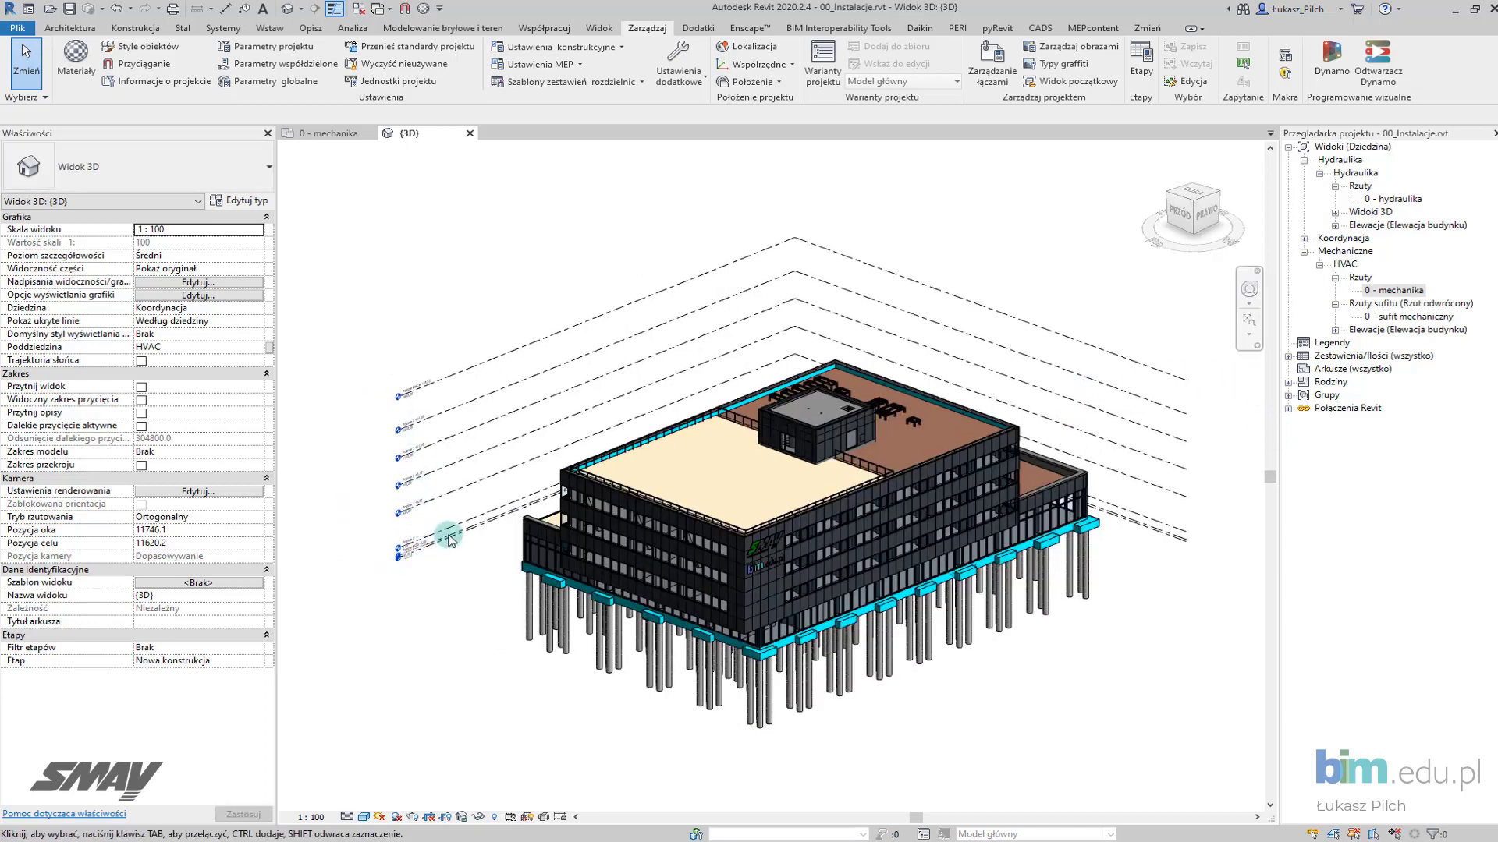
middle_click_drag(931, 573, 948, 575, "shift")
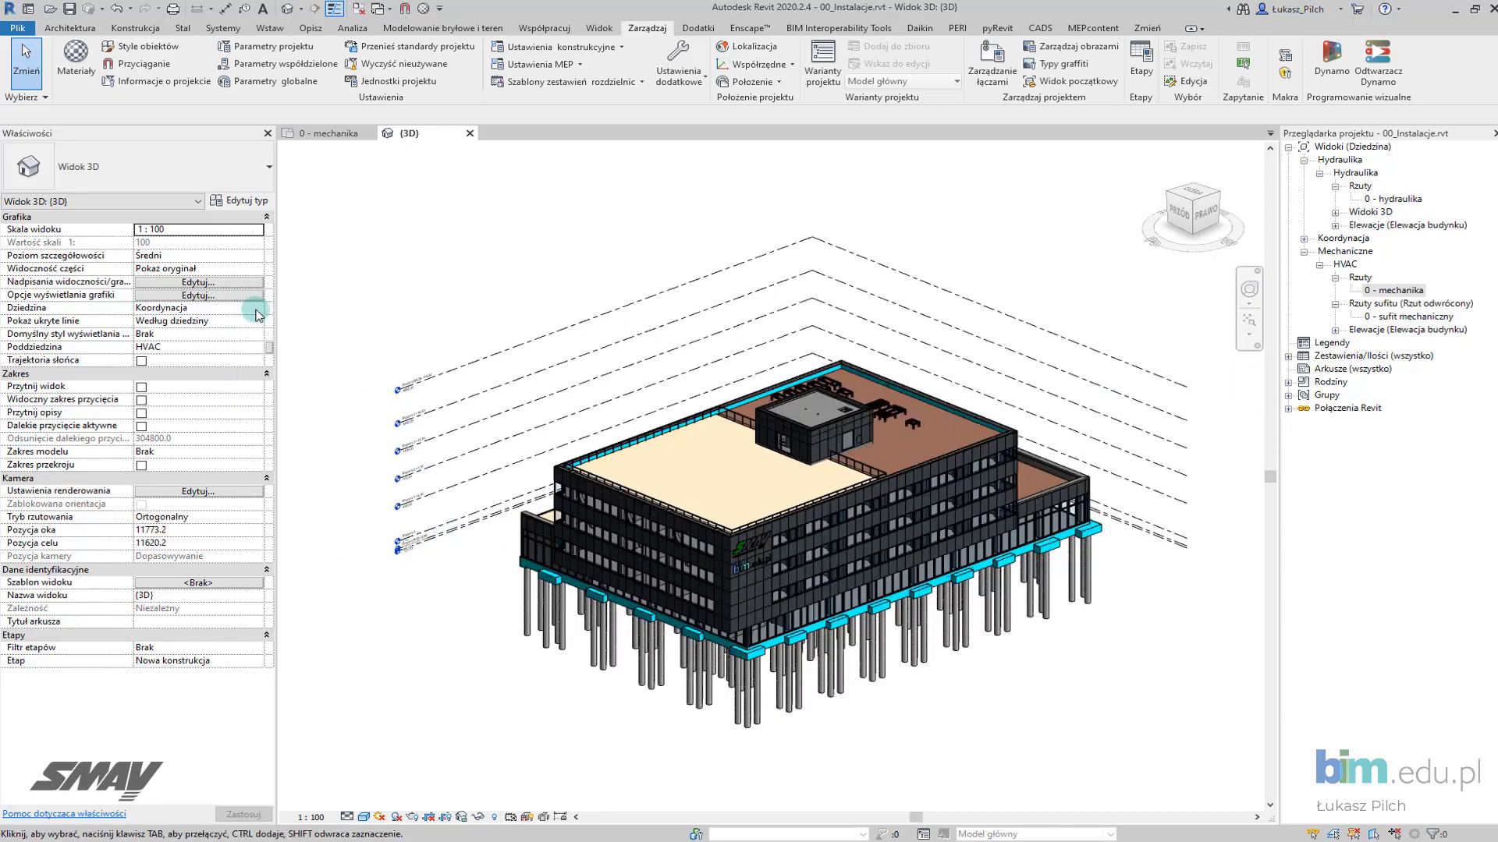
left_click(258, 310)
Step: Switch the 3D view to Mechanical discipline and extend Poziom 0's extent past the building
left_click(163, 342)
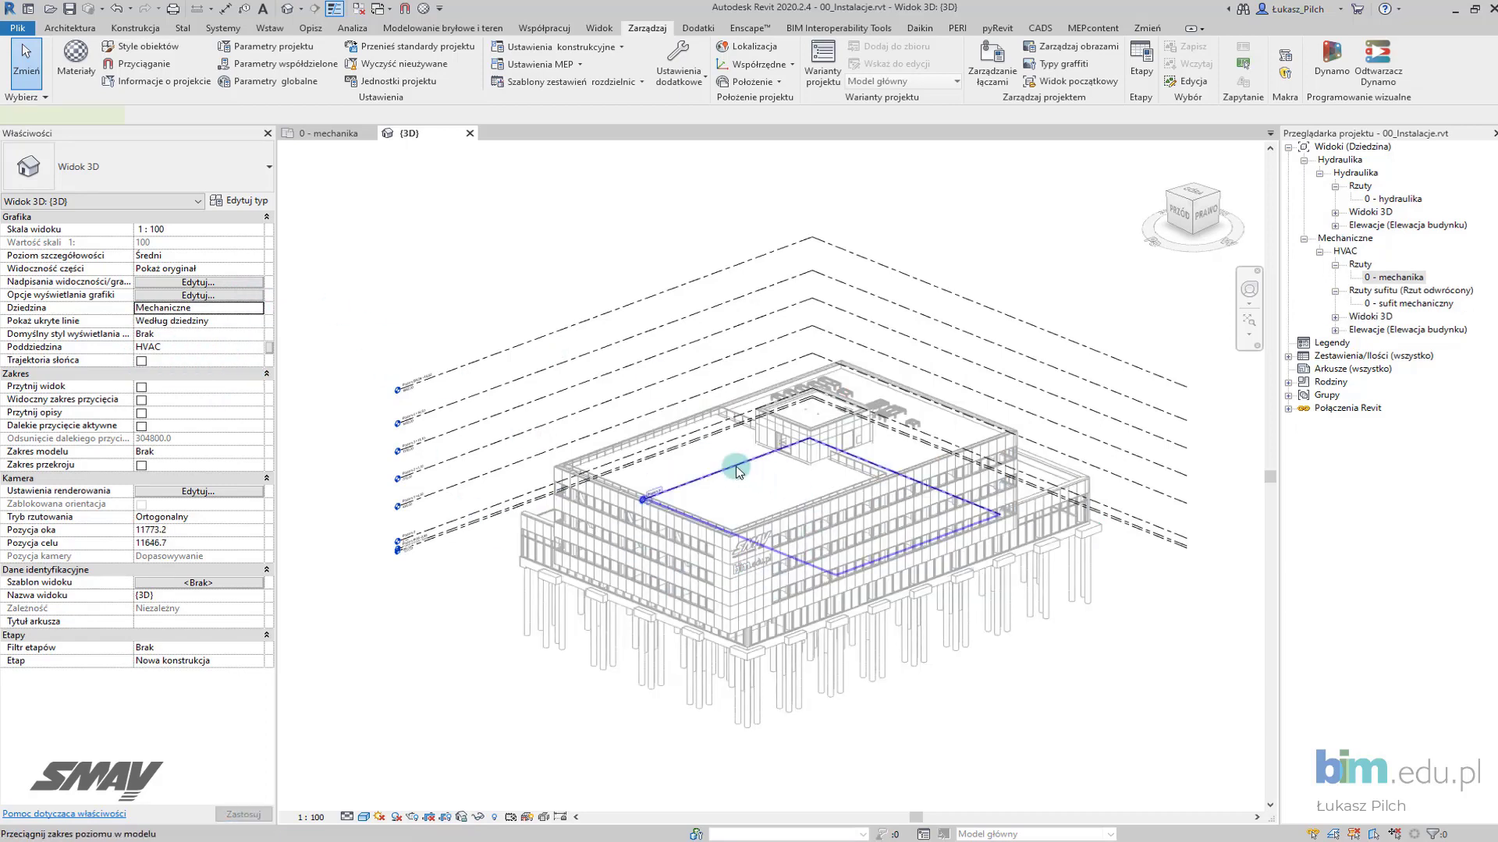
left_click(739, 475)
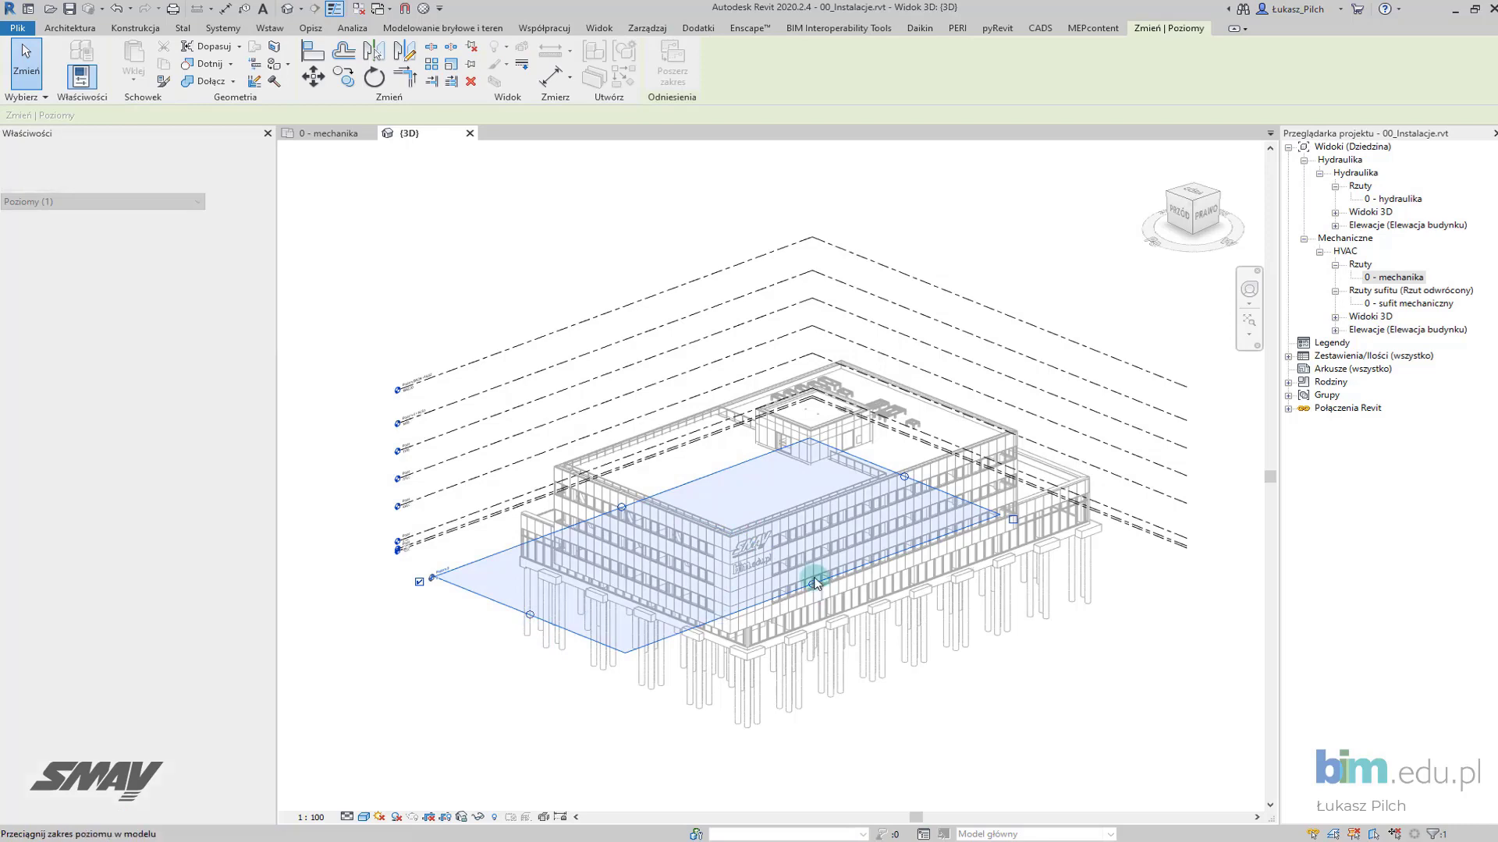
left_click_drag(813, 584, 948, 651)
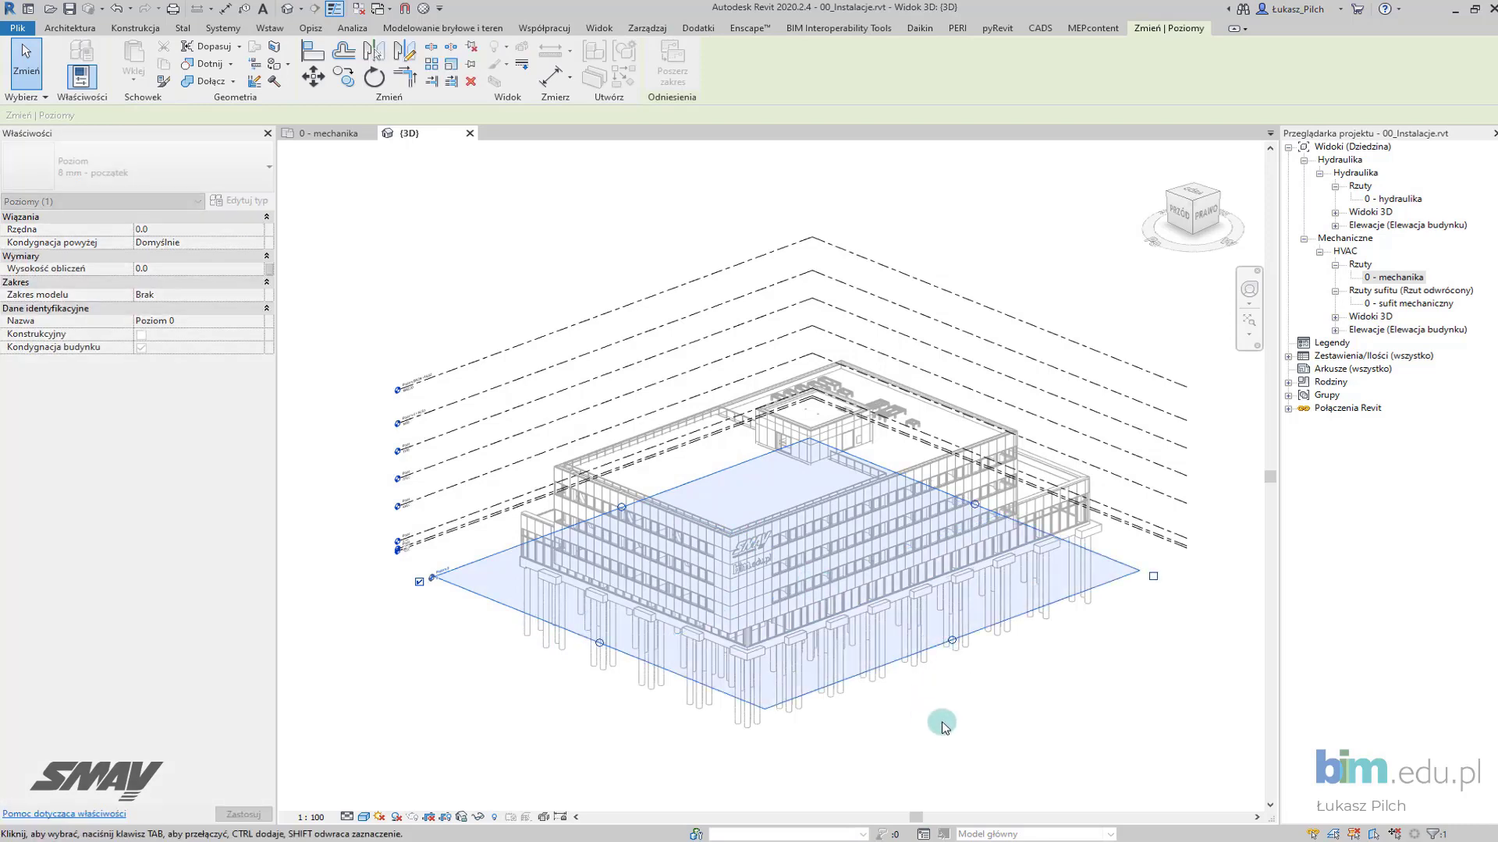
left_click(946, 714)
left_click(469, 133)
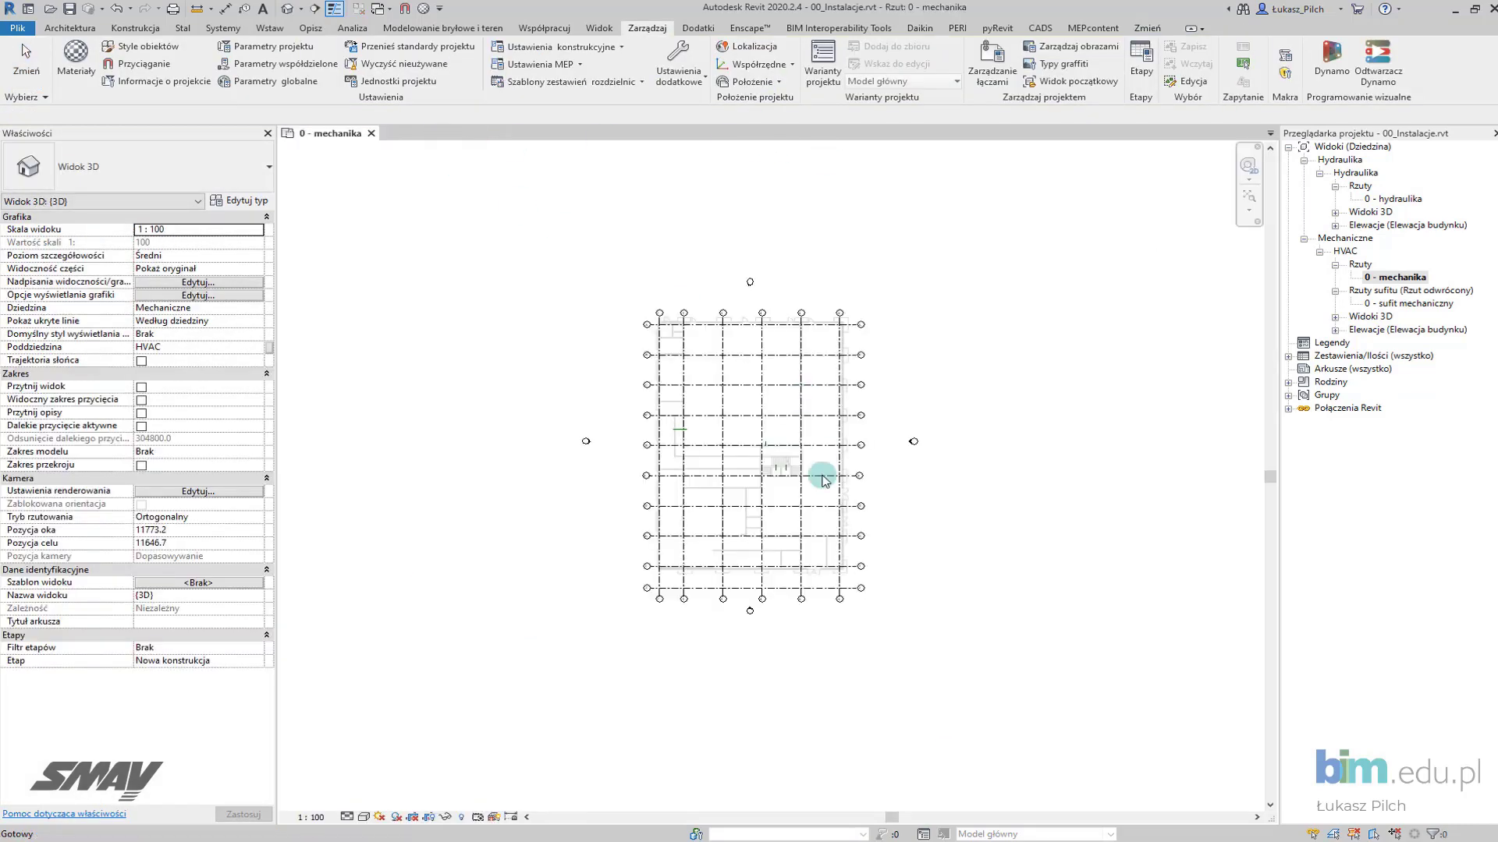
Step: Draw section Przekrój 1 across the 0 - mechanika plan
left_click(599, 27)
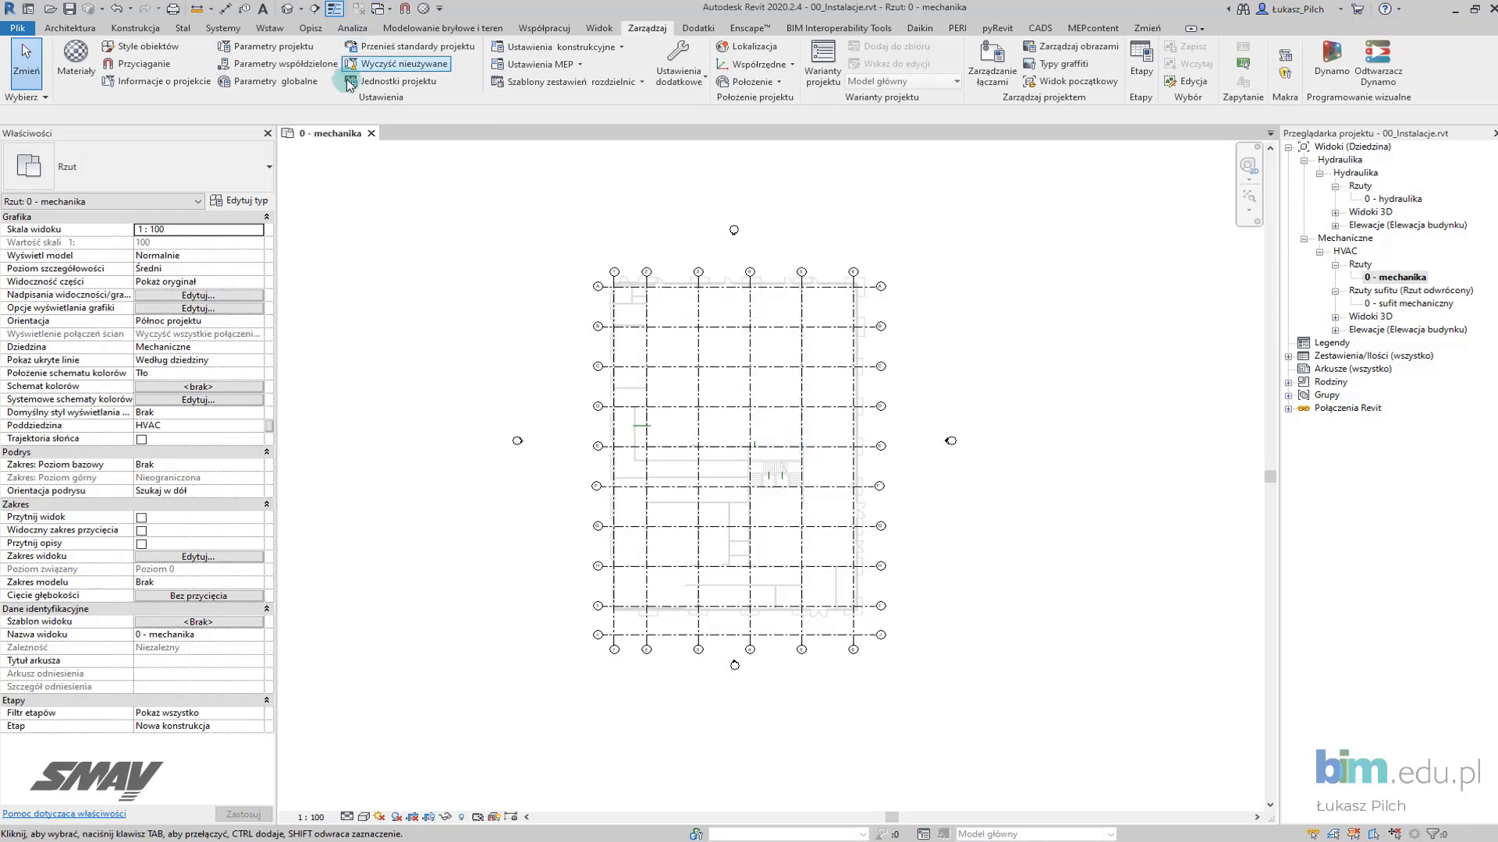
left_click(437, 63)
left_click(551, 419)
left_click(935, 419)
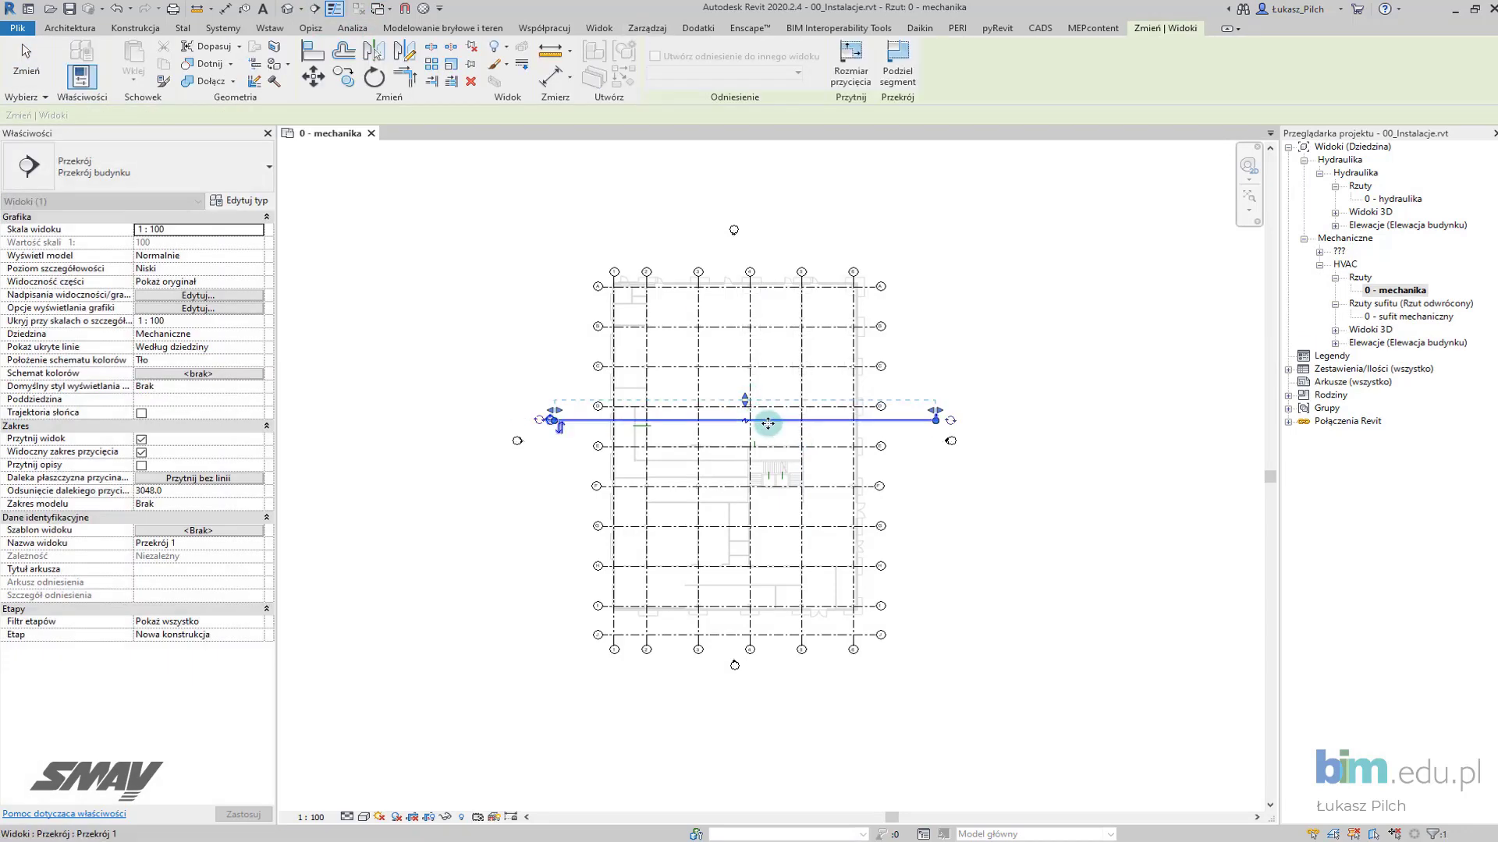
Step: Go to section Przekrój 1 and widen its crop region to the right
right_click(754, 410)
left_click(845, 503)
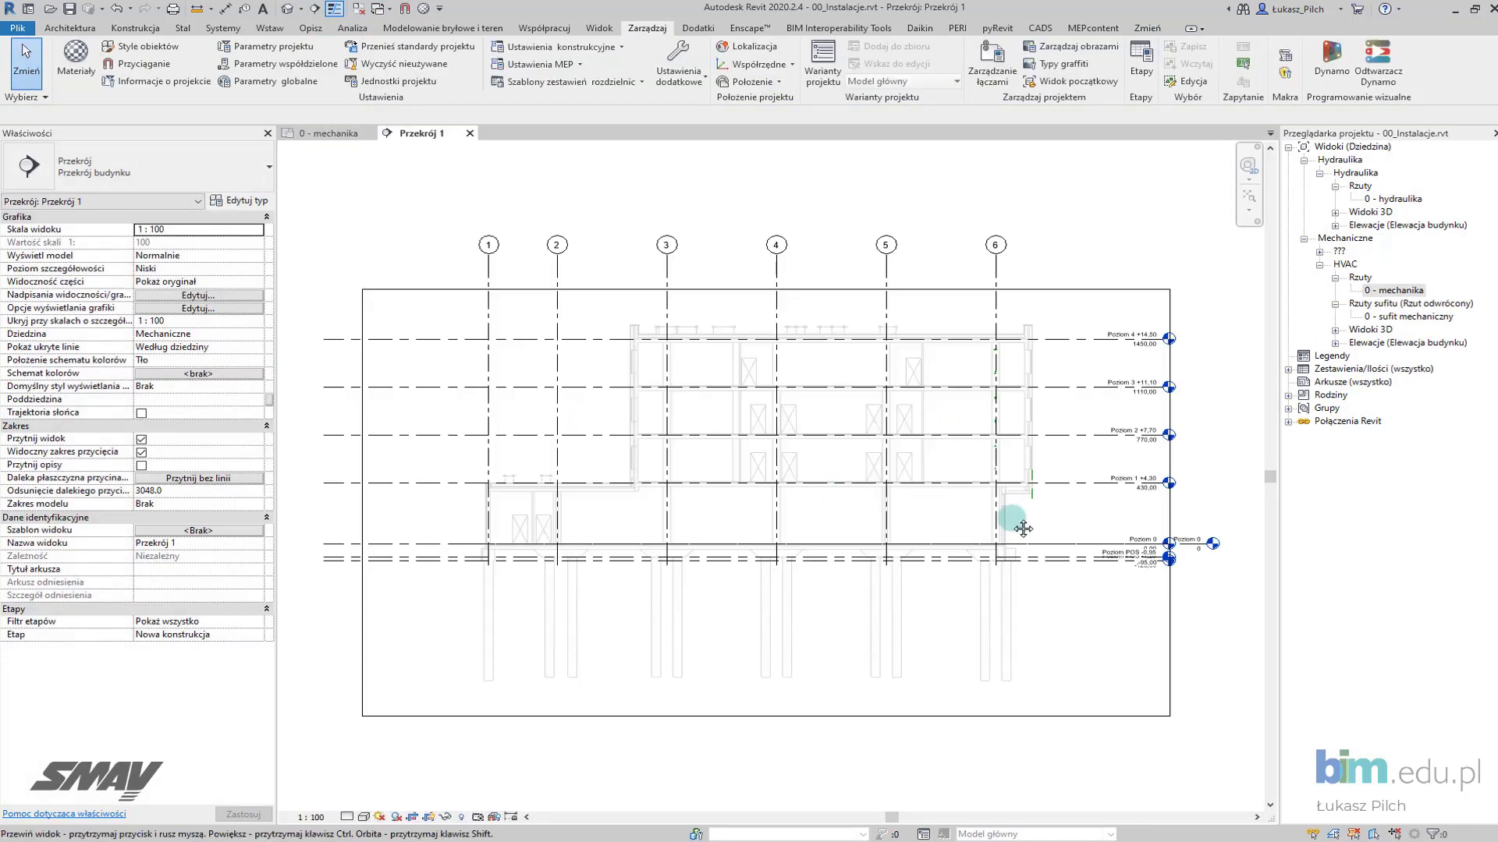
left_click(926, 516)
middle_click_drag(926, 517, 765, 513)
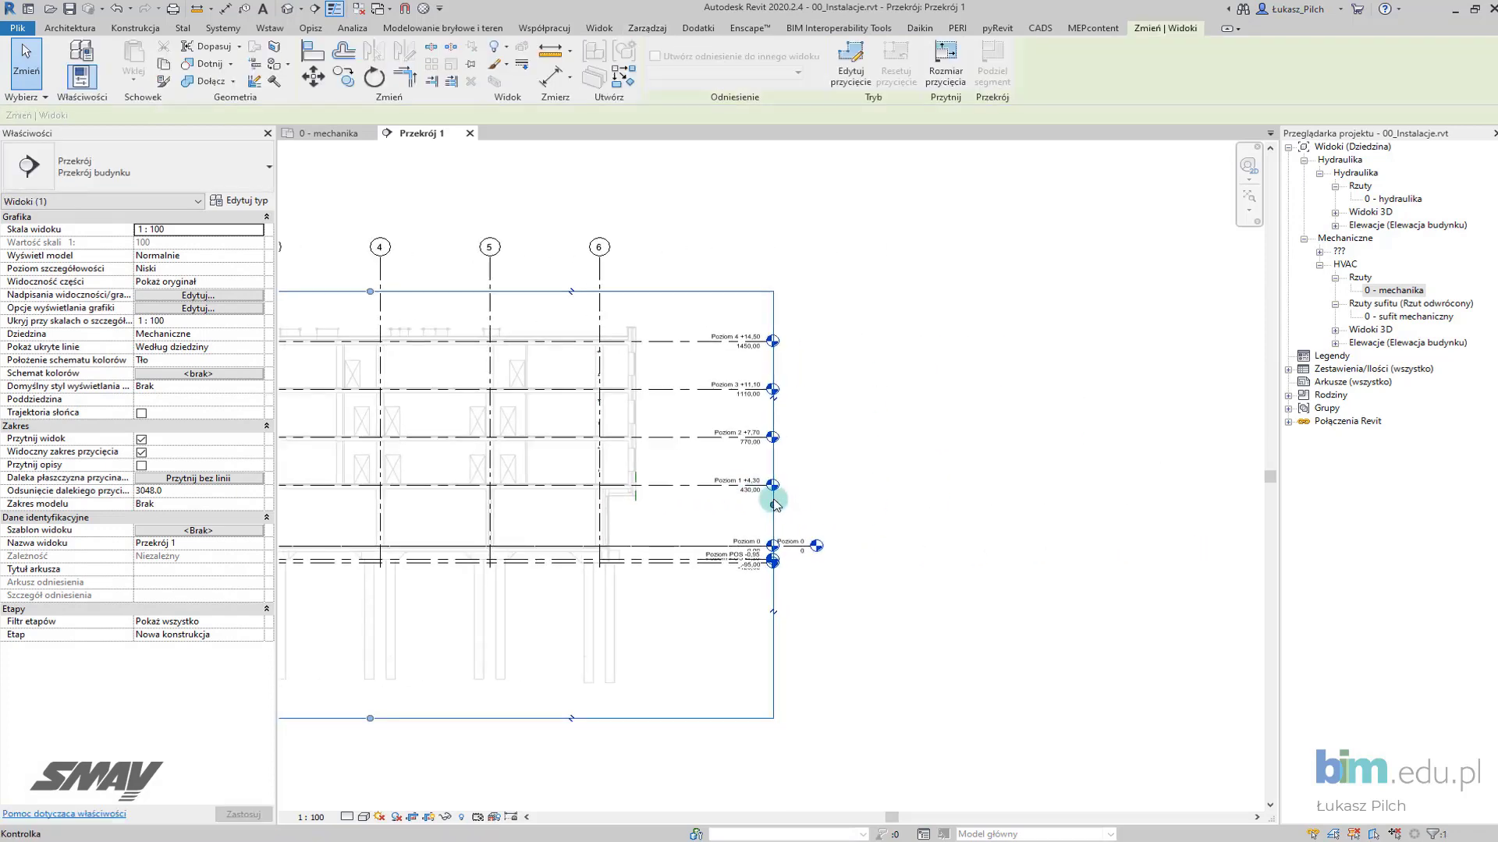
left_click_drag(772, 505, 947, 505)
scroll(849, 555, "up", 3)
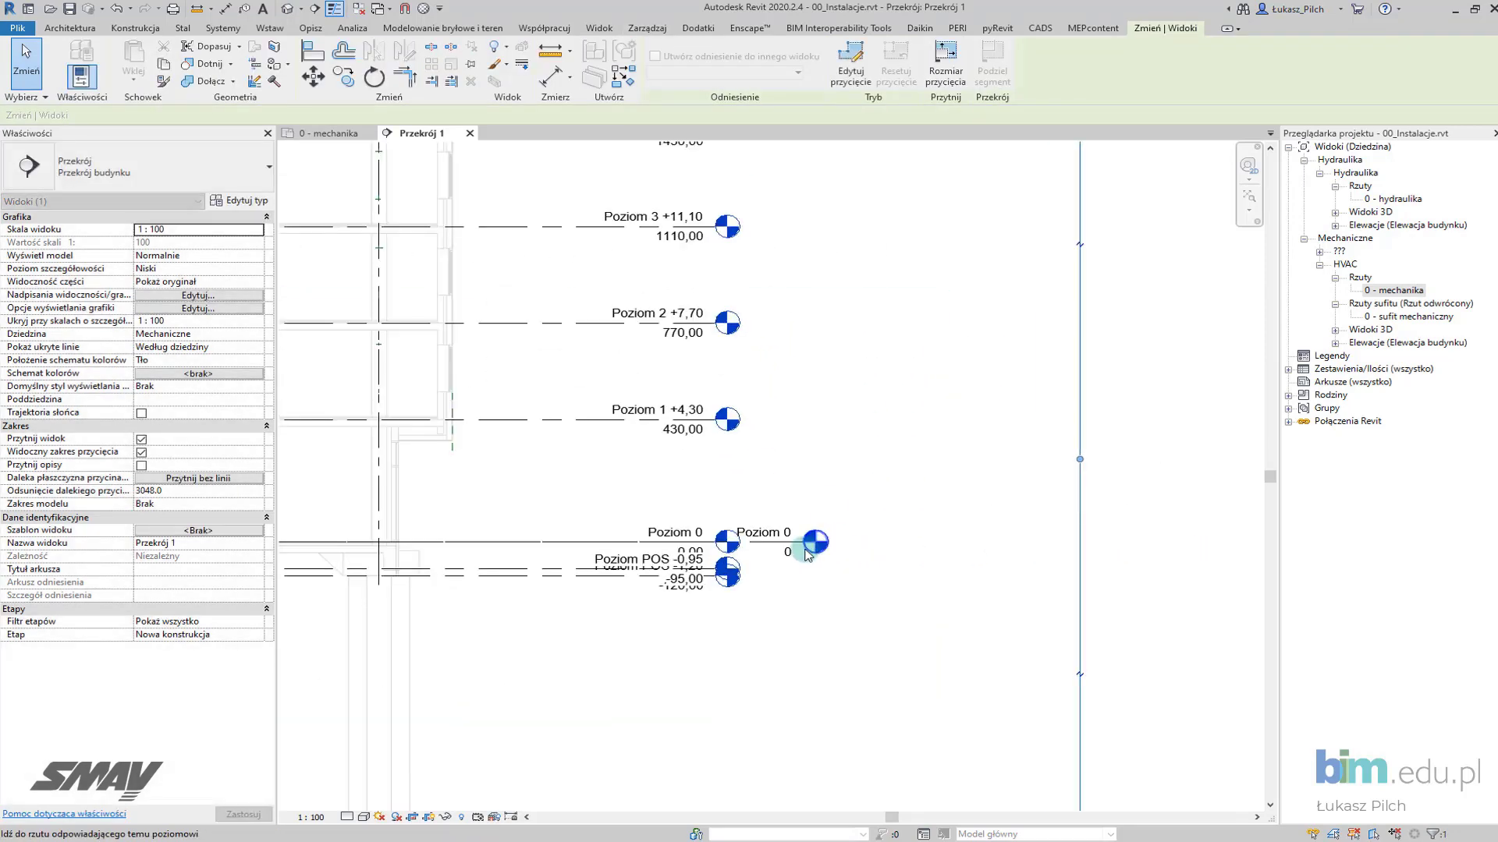
scroll(849, 556, "up", 2)
Step: Extend the Poziom 0 level line rightward past the linked levels
left_click(835, 540)
left_click_drag(945, 537, 946, 538)
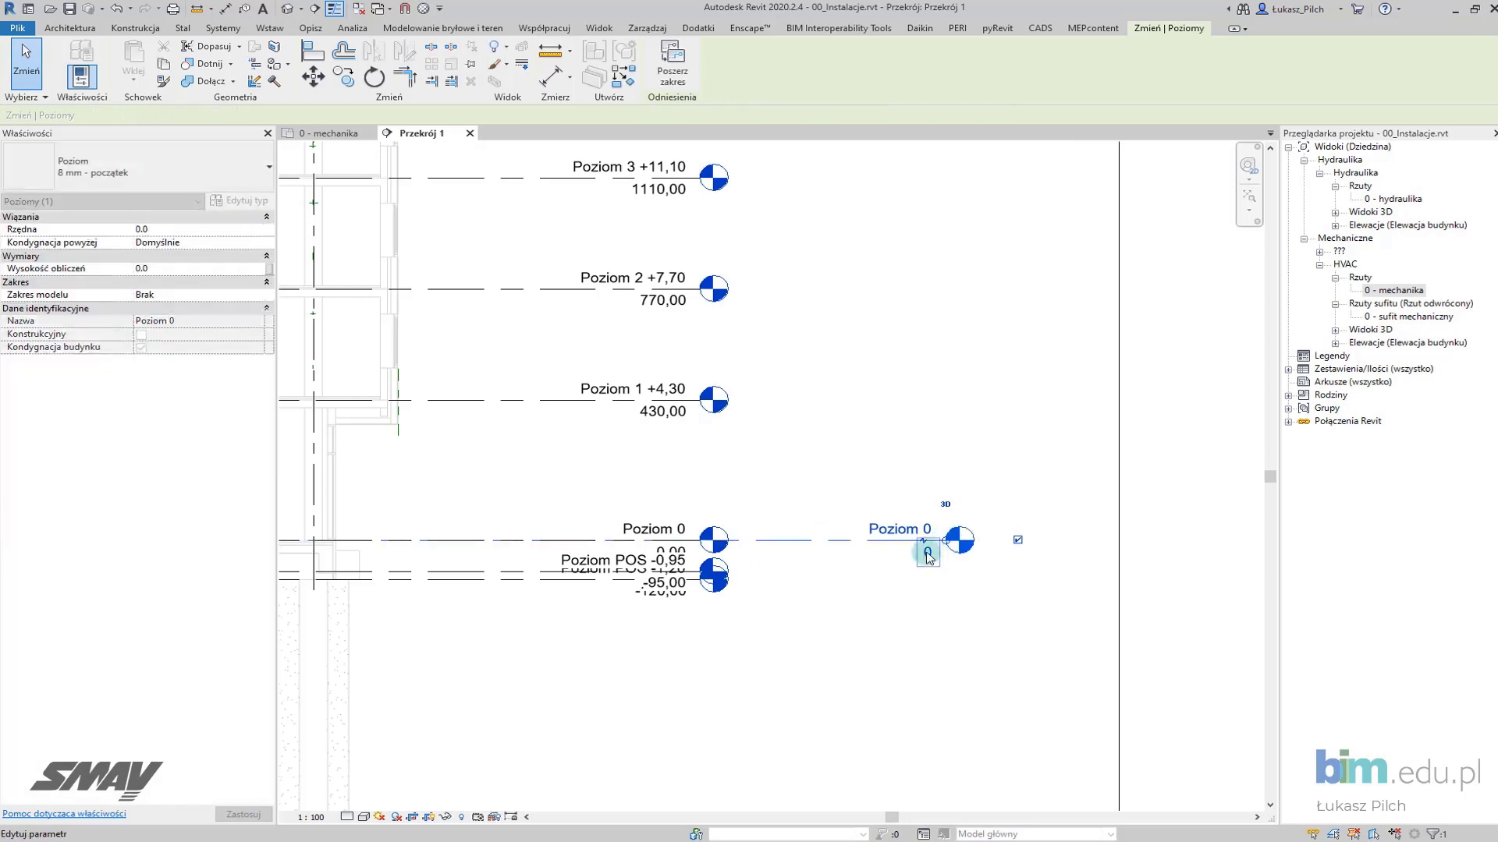
middle_click_drag(895, 550, 700, 606)
key("Escape")
scroll(837, 562, "down", 1)
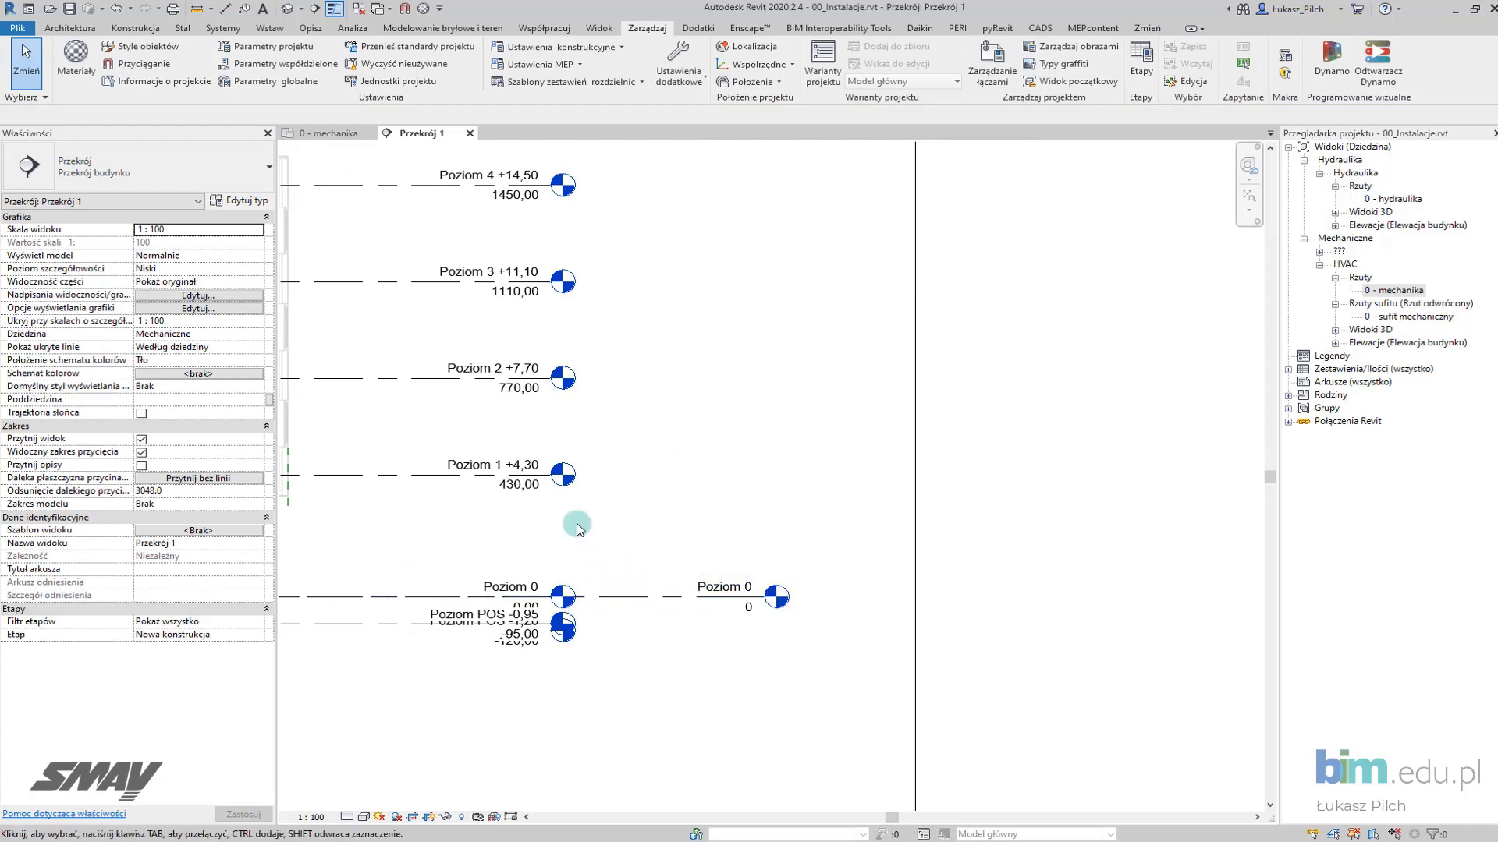
middle_click_drag(493, 491, 677, 536)
scroll(528, 499, "down", 1)
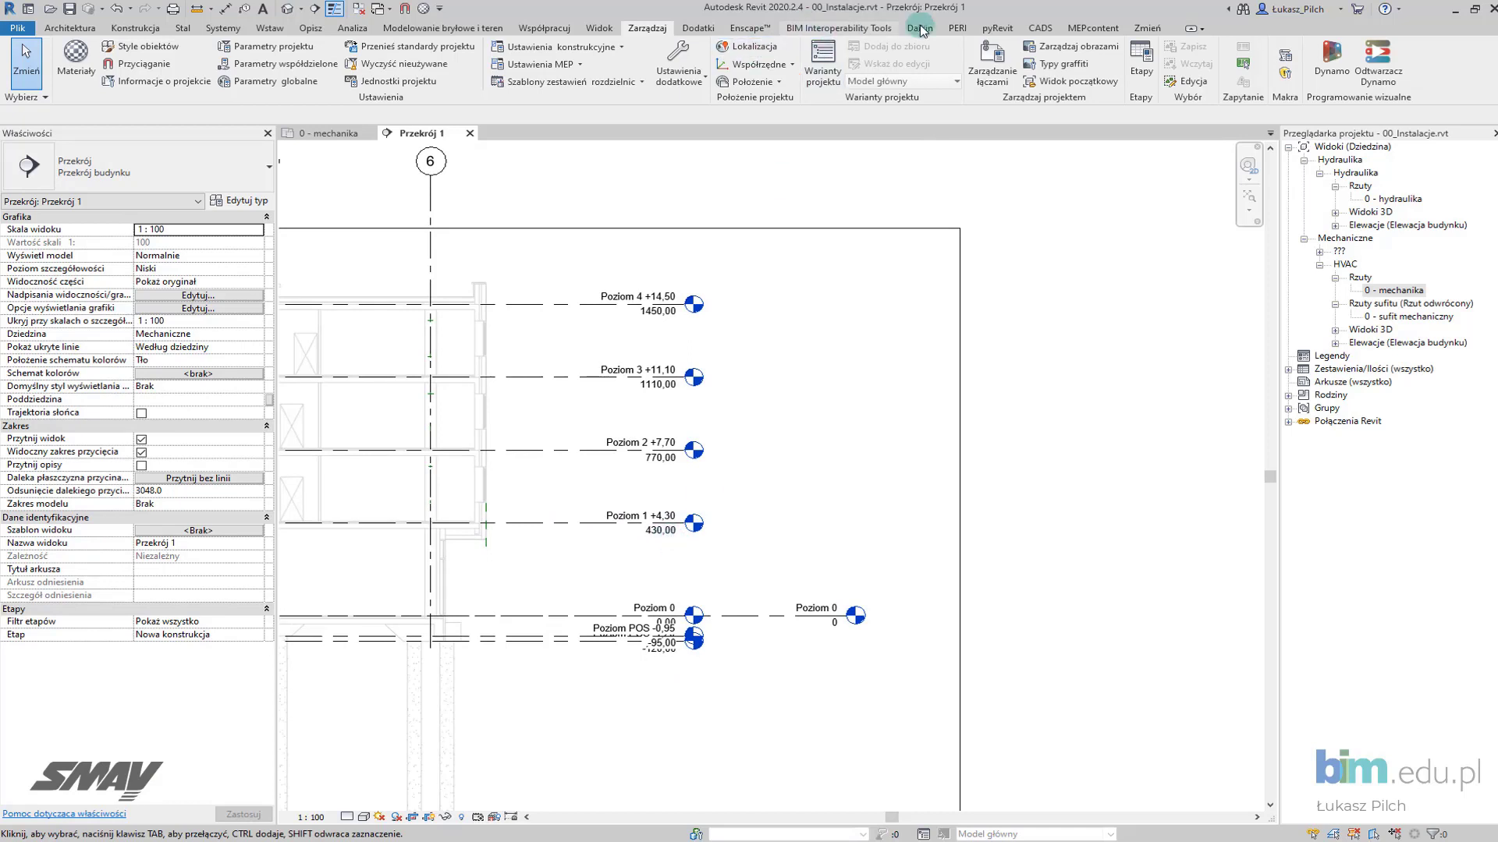
Step: Start Copy/Monitor on the linked architecture RVT, prefixing copied level names 'Instalacje - '
left_click(544, 28)
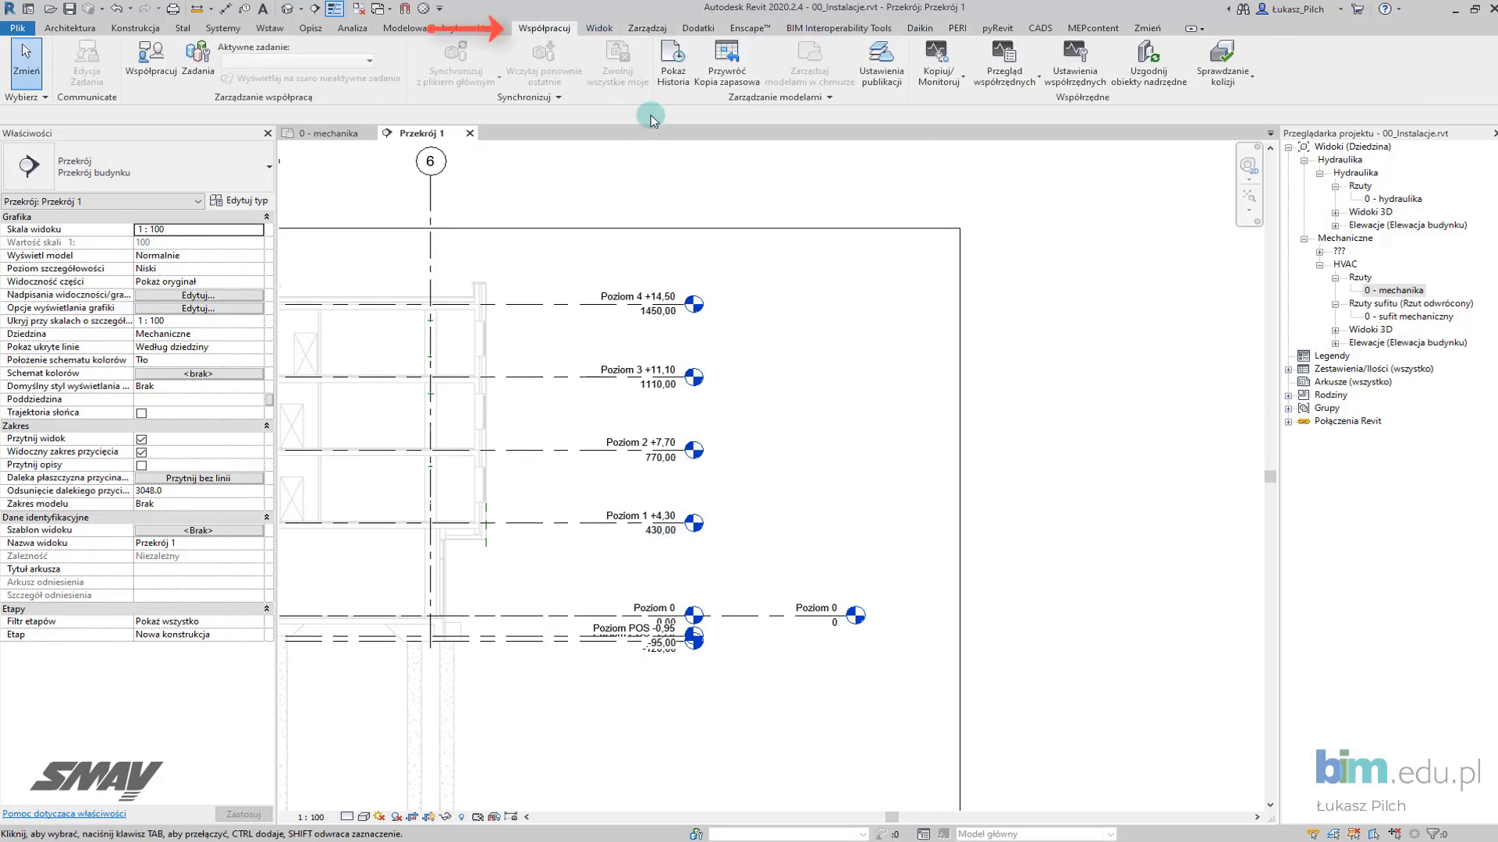
left_click(938, 74)
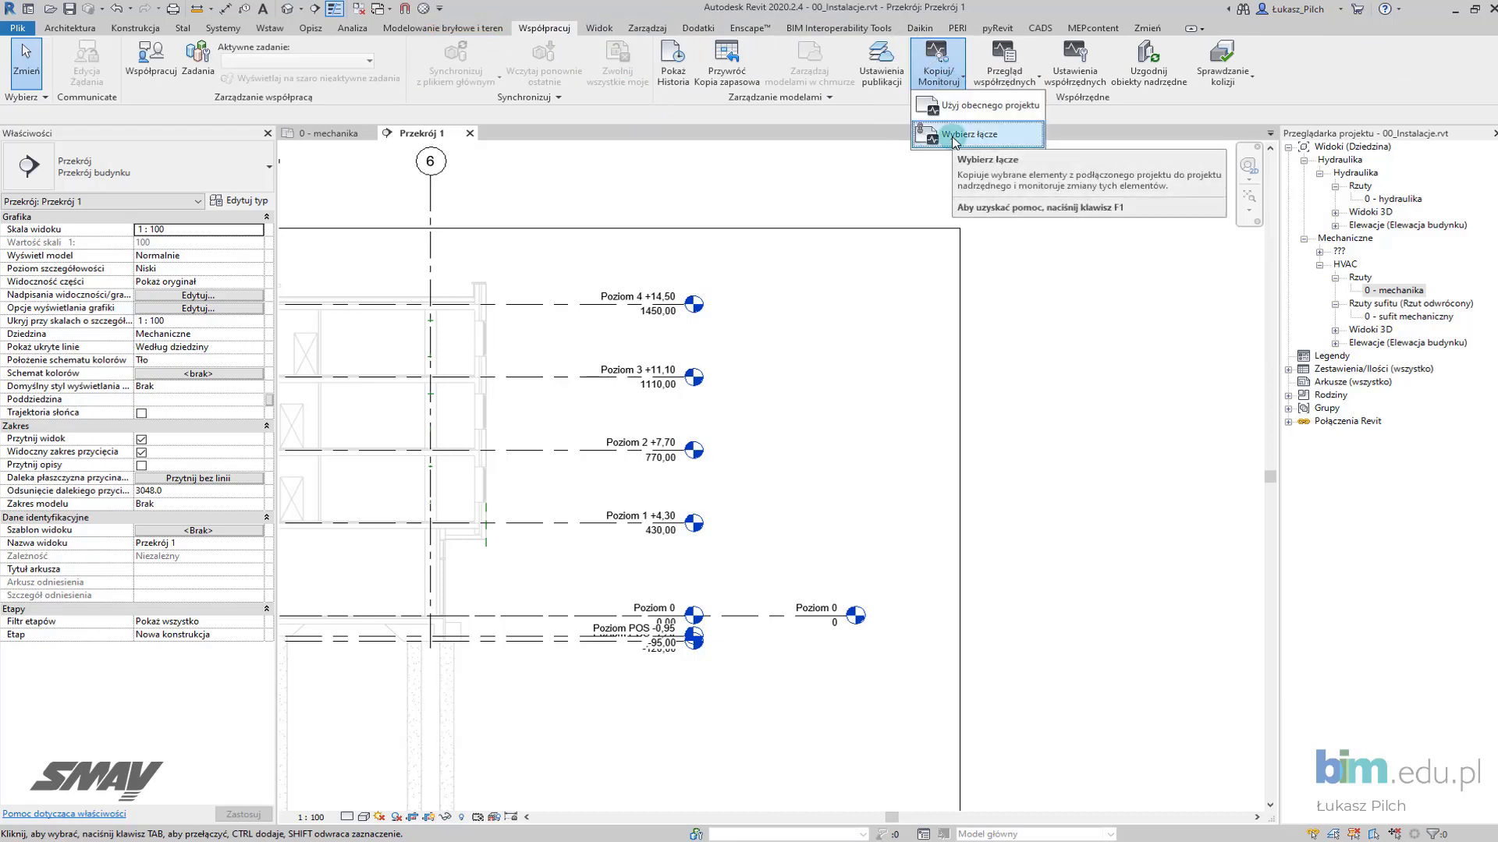
left_click(954, 139)
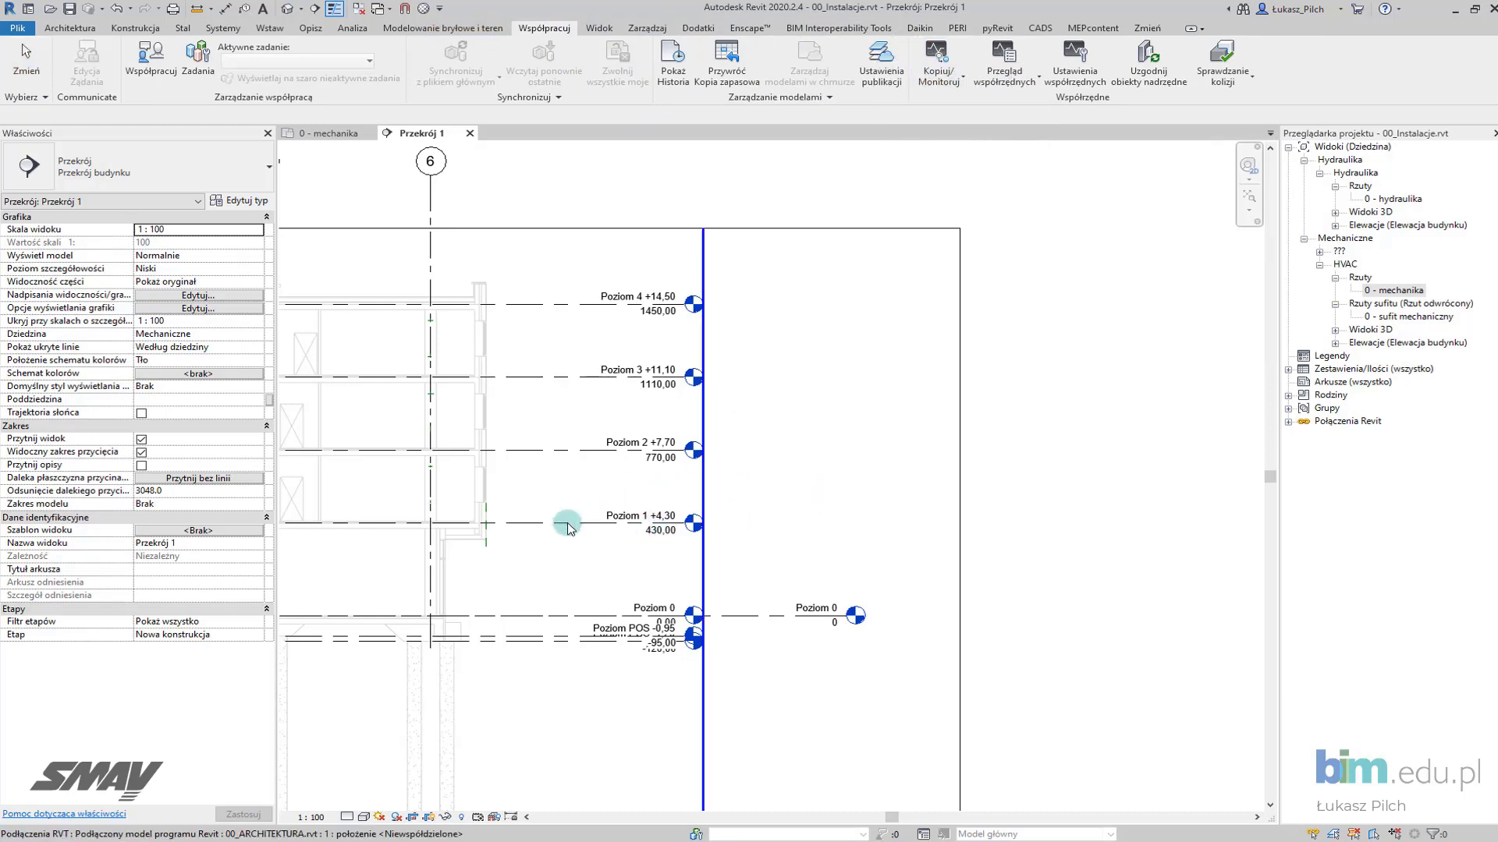
left_click(638, 560)
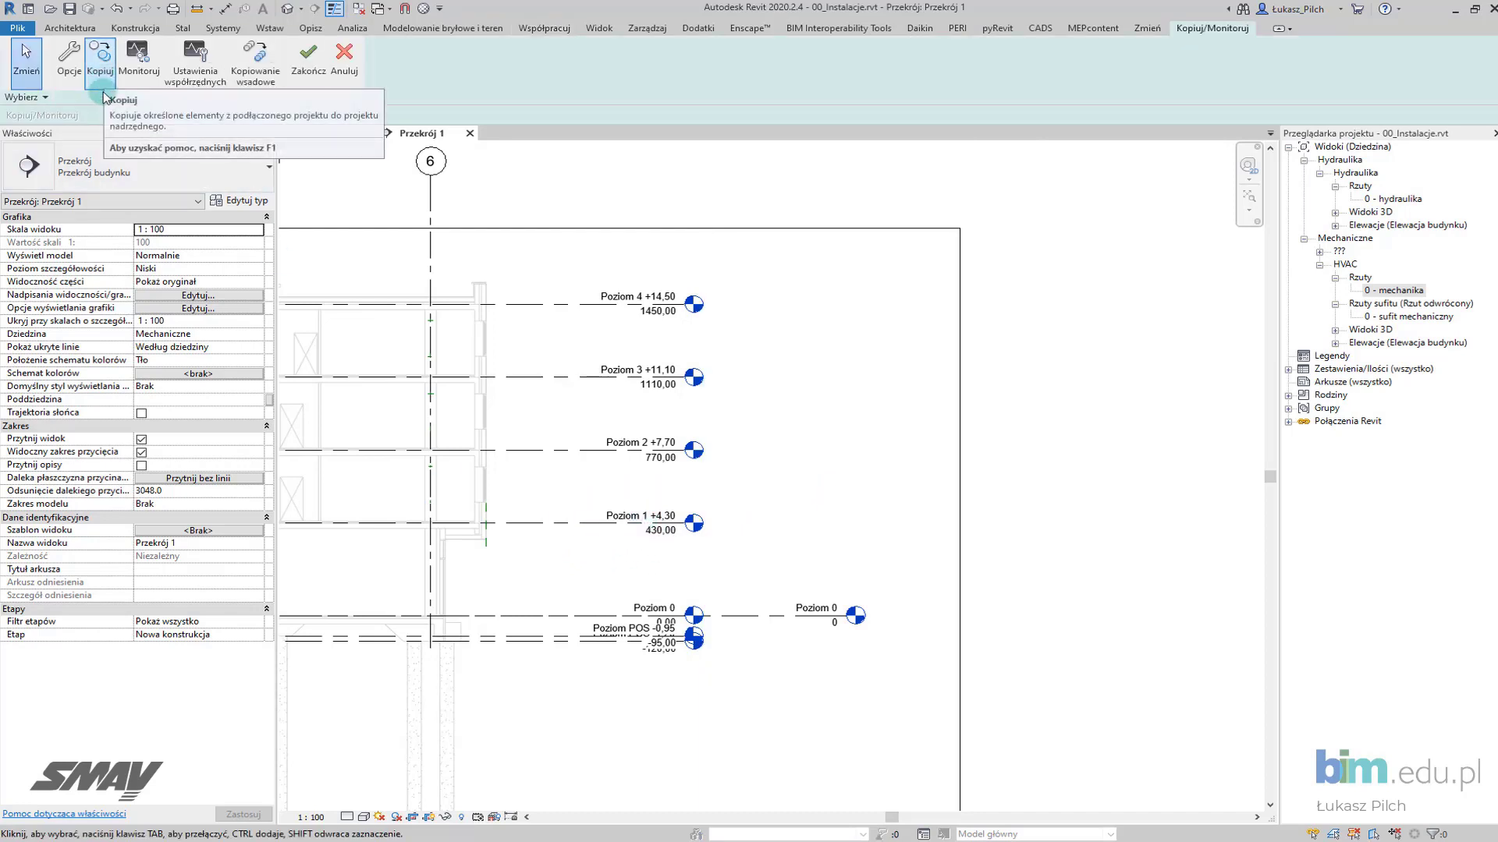
left_click(70, 76)
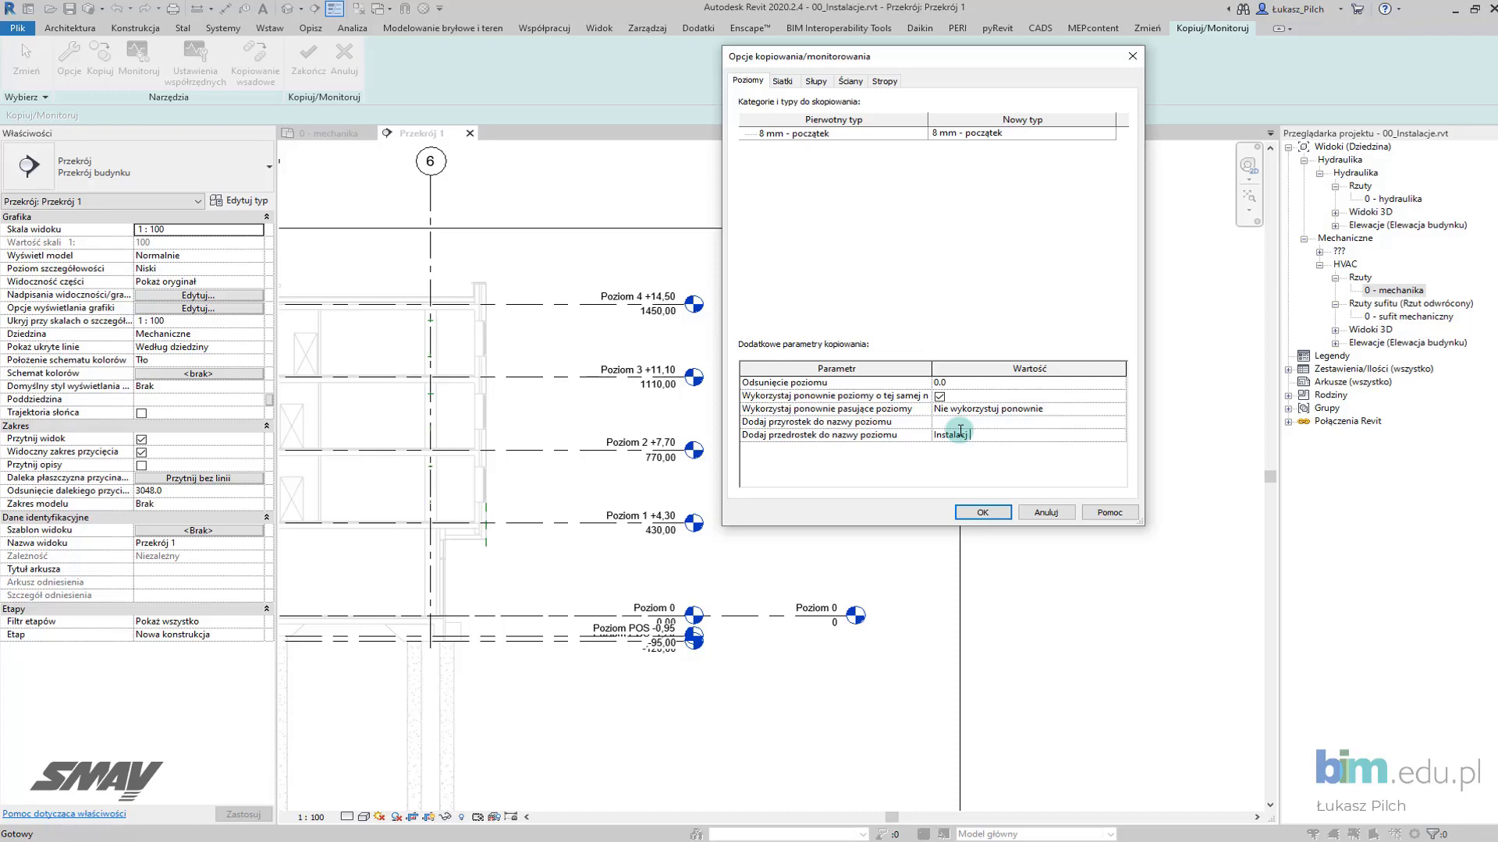
left_click(982, 513)
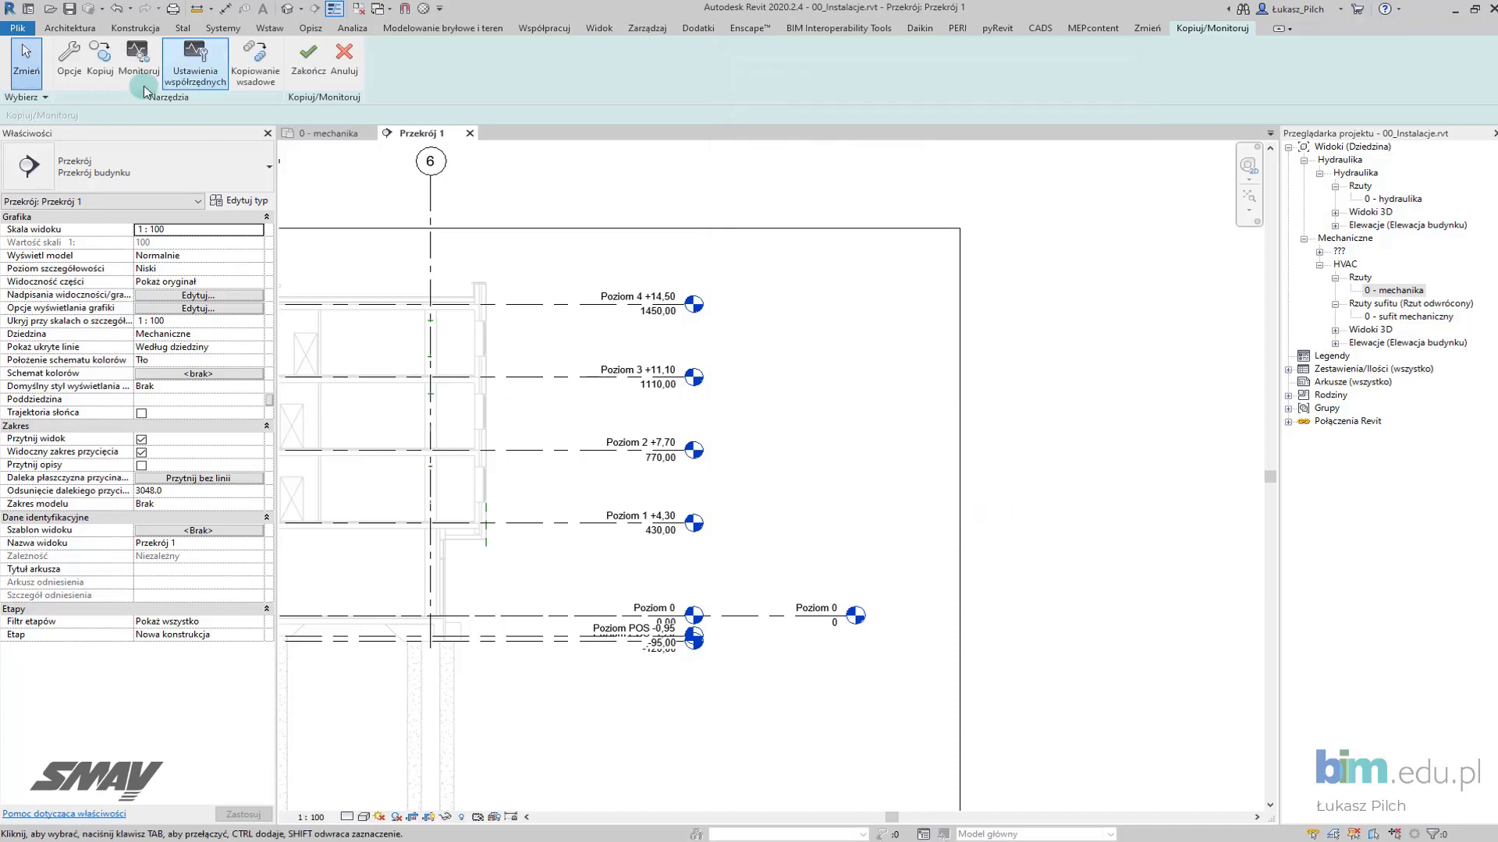
Step: Copy the linked levels Poziom 1 through Poziom 4 into the project
left_click(103, 77)
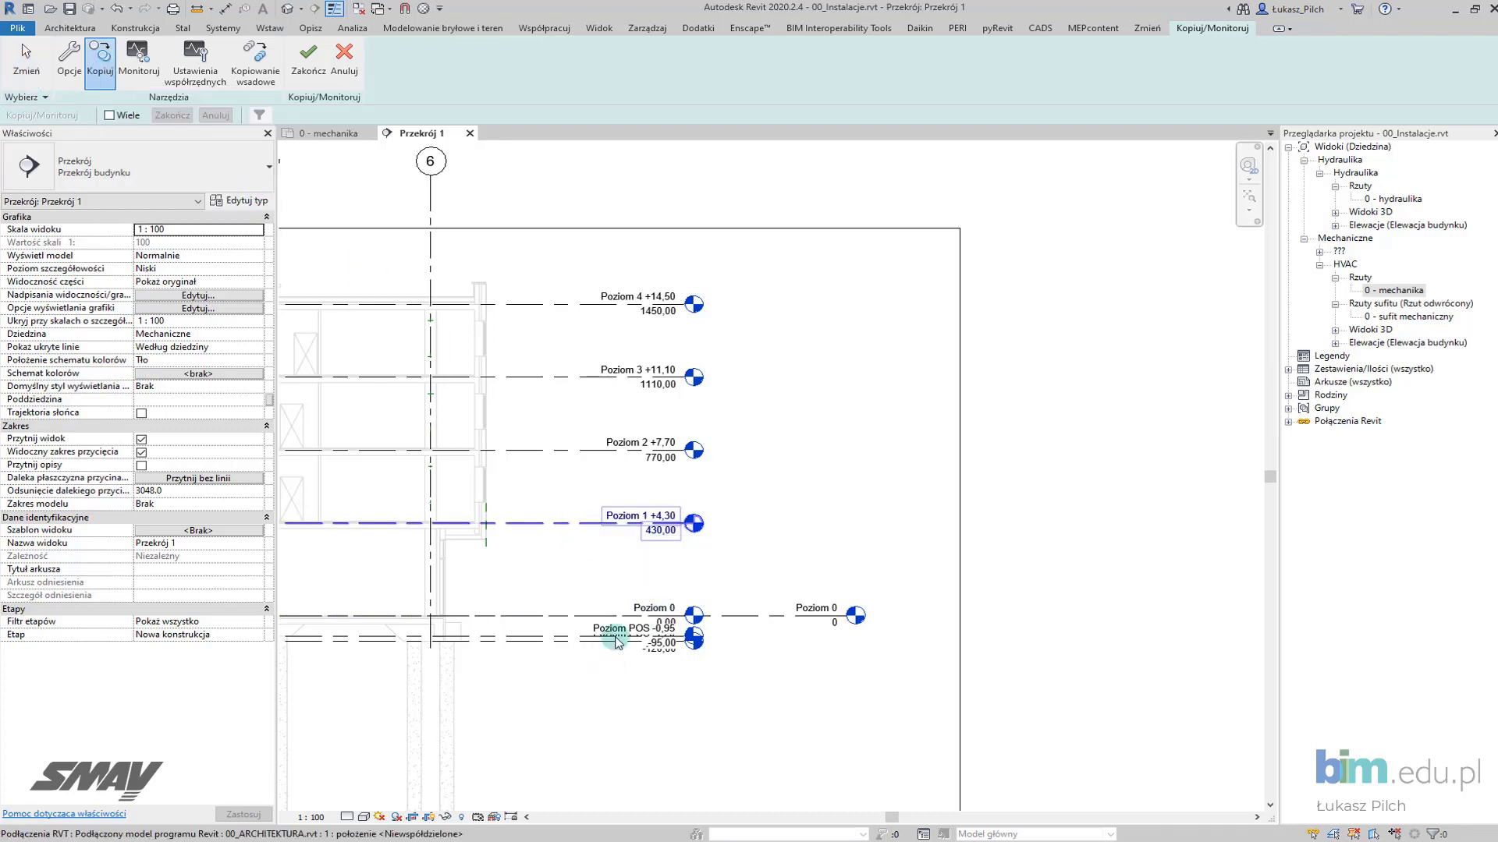
left_click(584, 451)
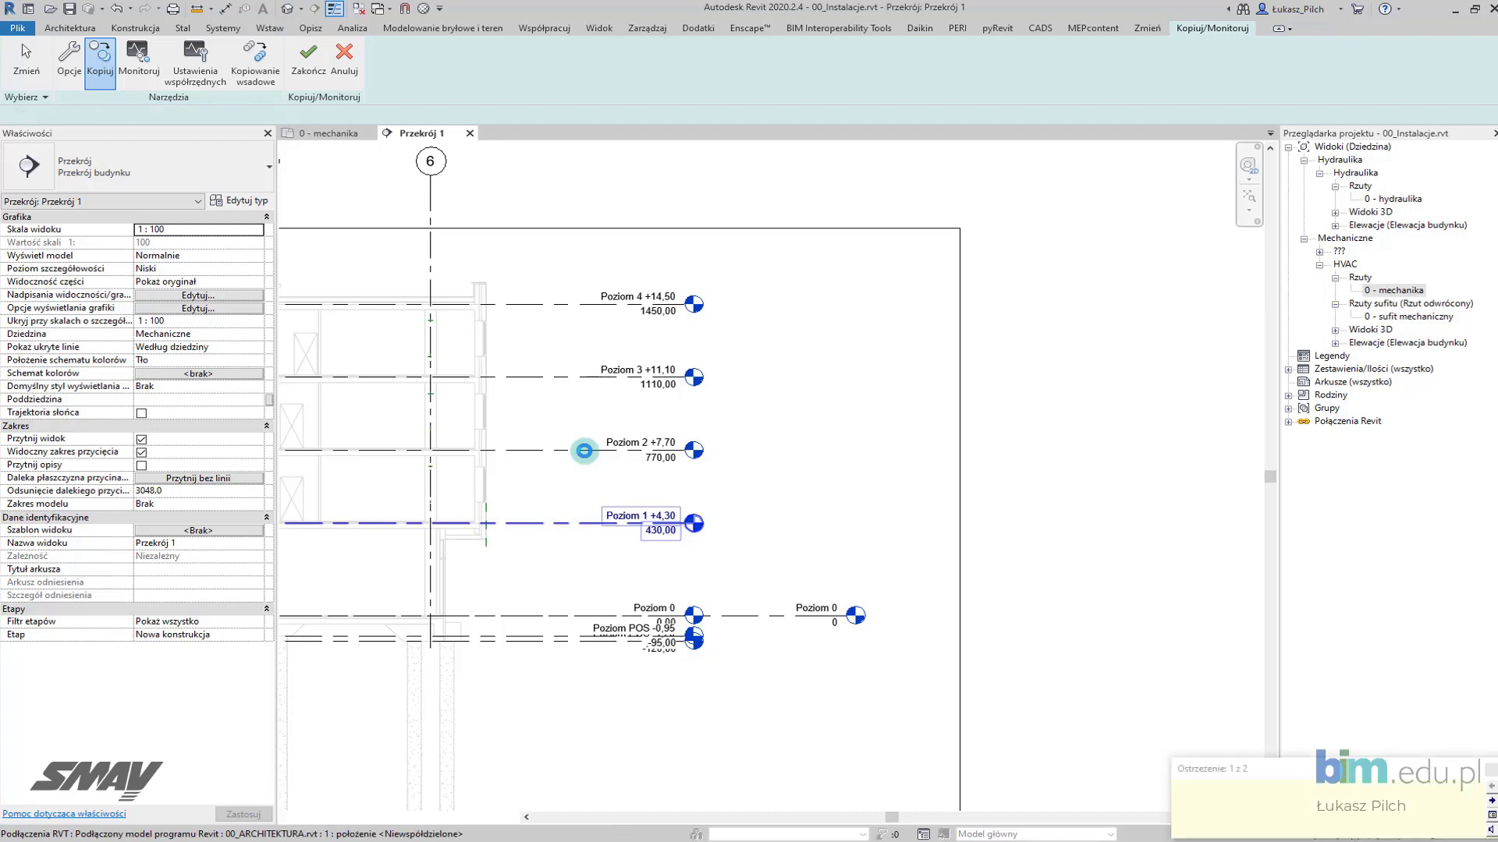
left_click(584, 451)
left_click(582, 379)
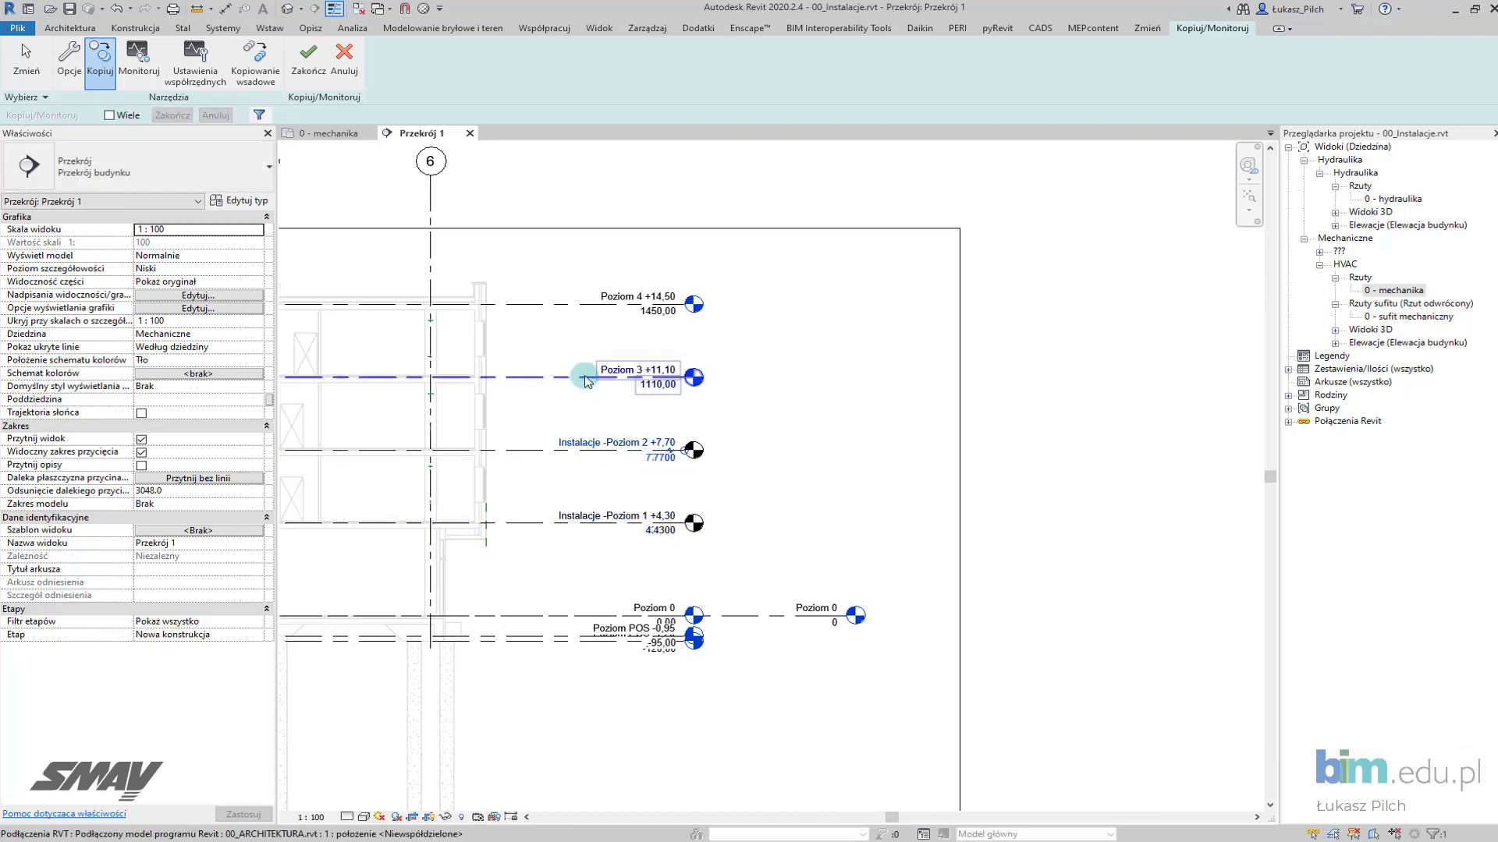
left_click(581, 306)
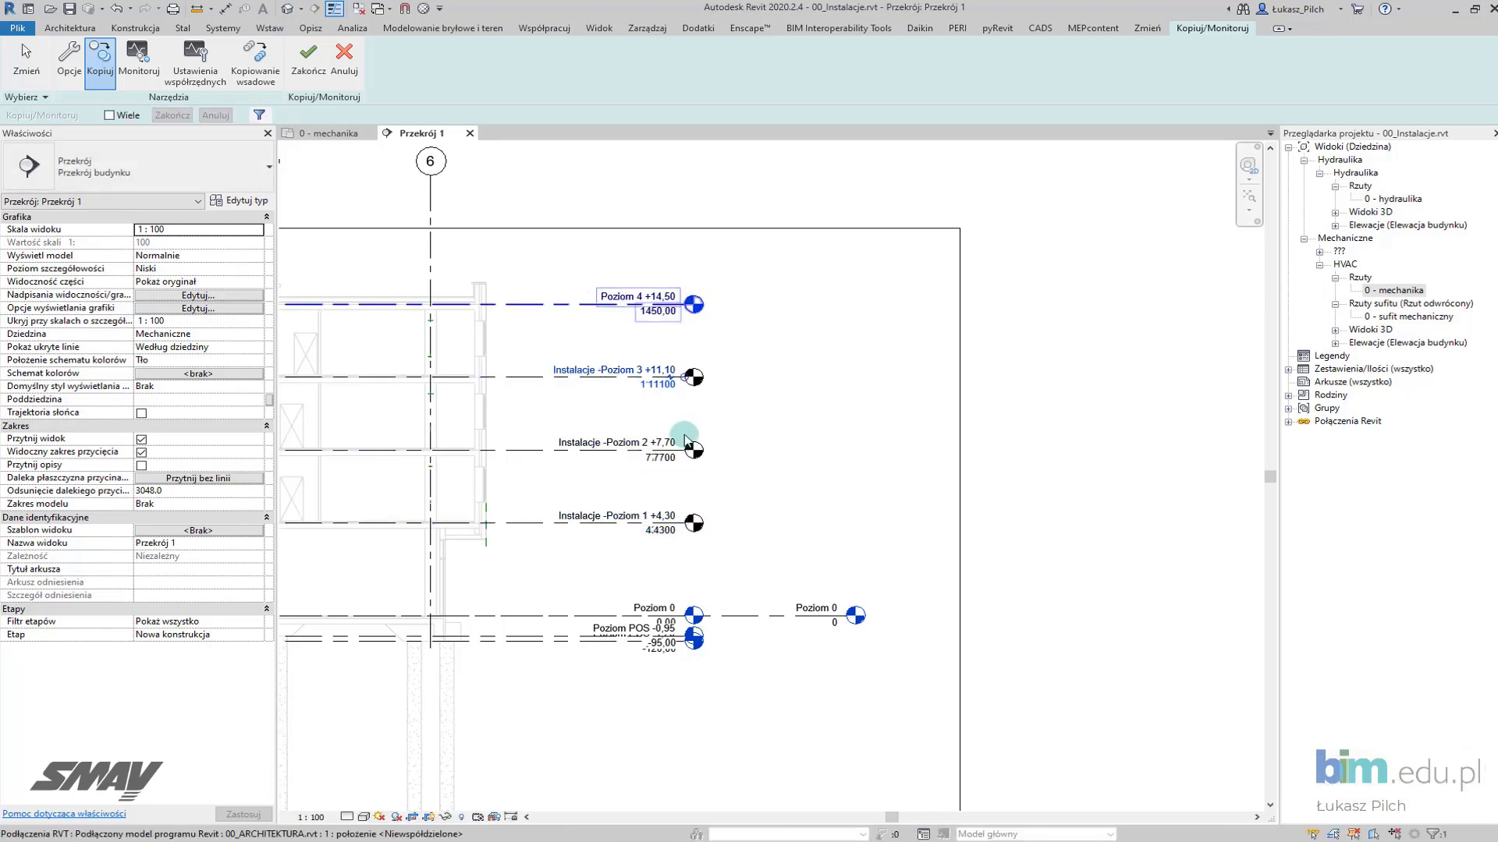
left_click(669, 384)
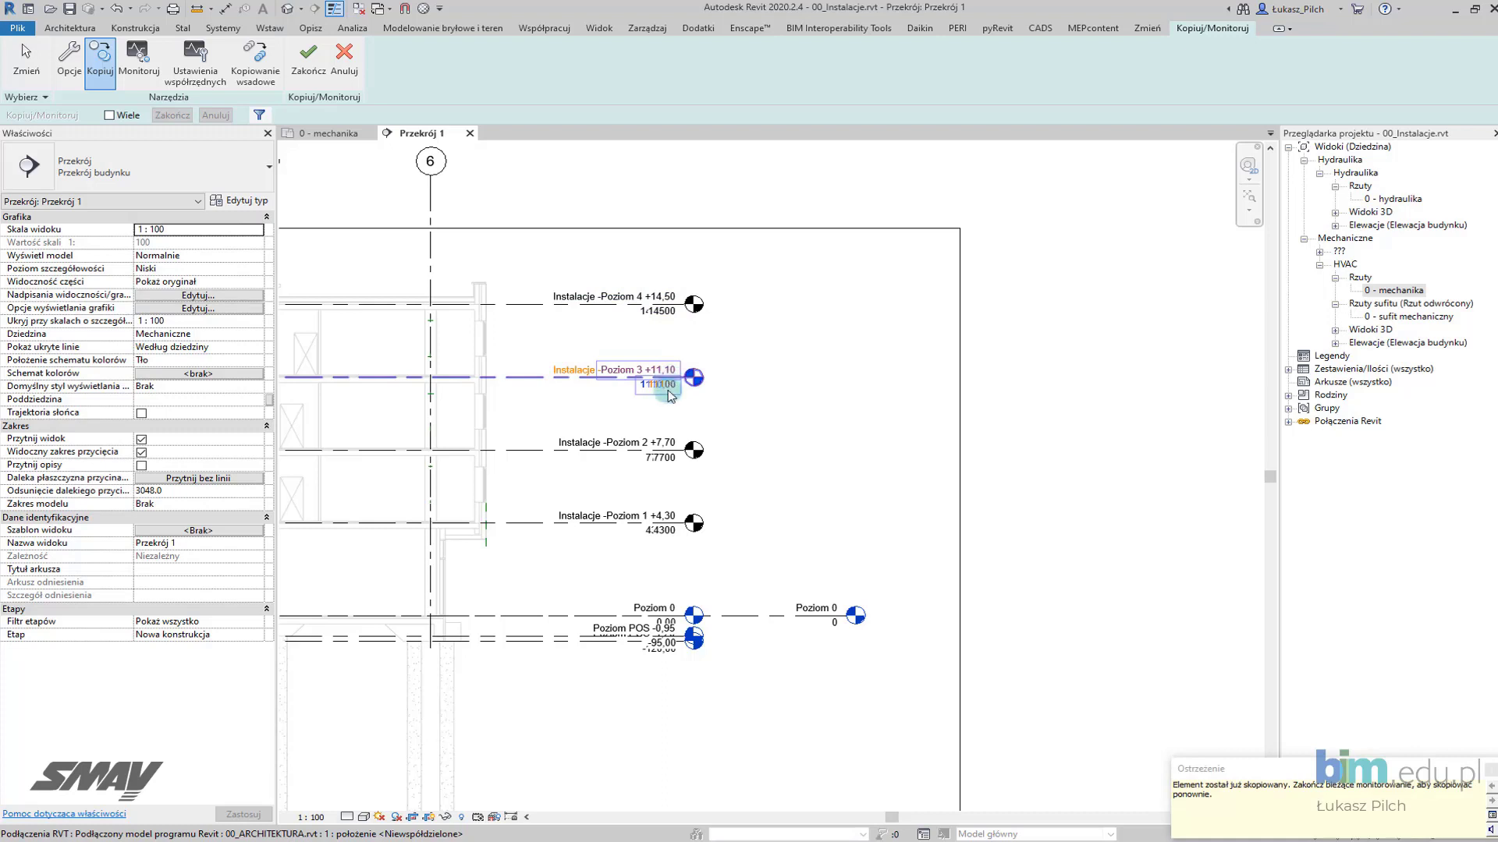
Step: Shift the Instalacje level heads right of the Poziom levels and finish Copy/Monitor
left_click(27, 62)
left_click(815, 378)
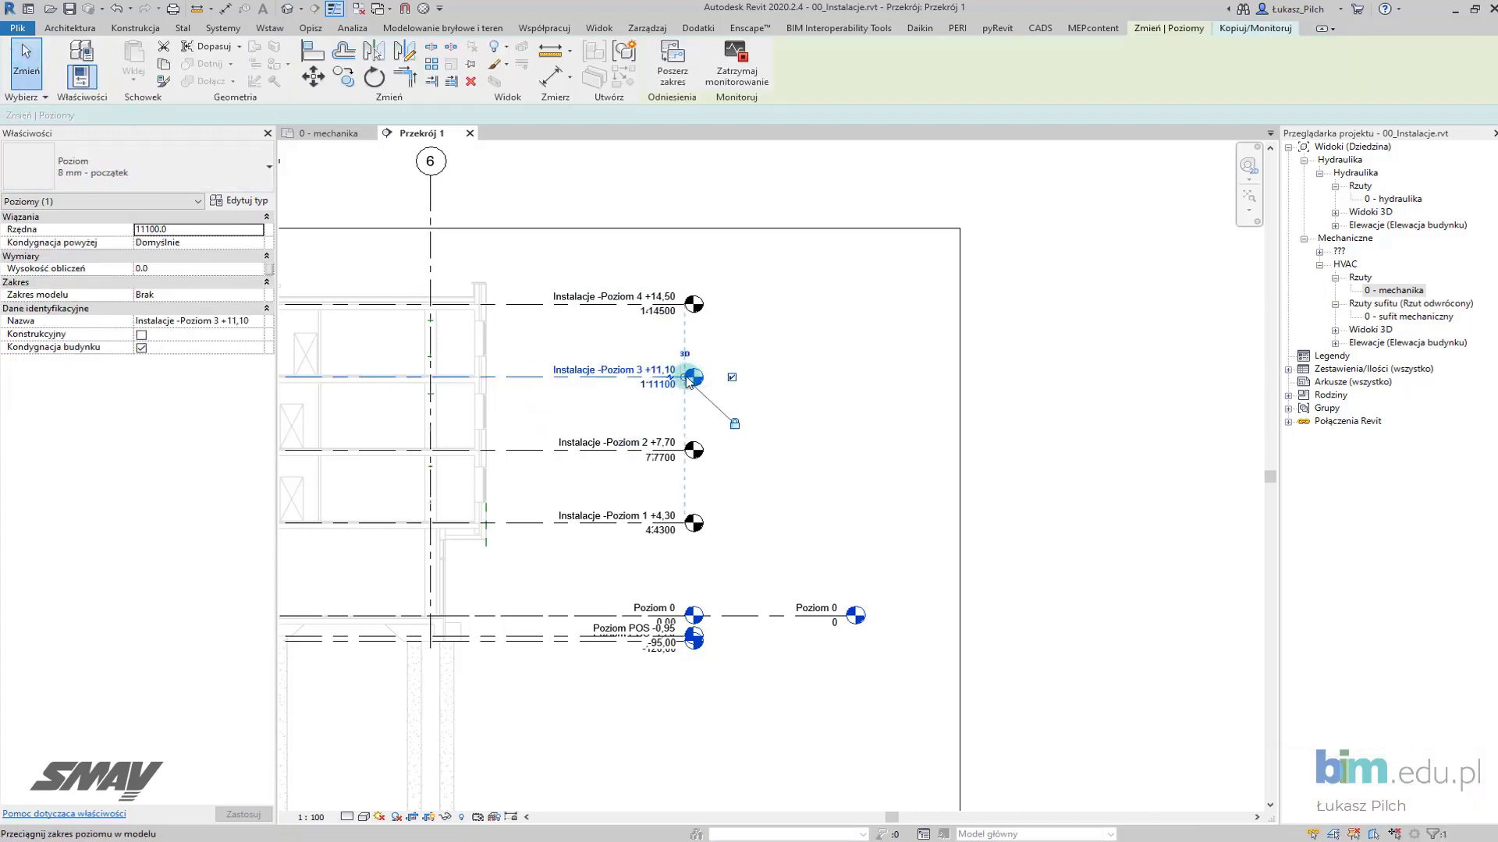
left_click_drag(820, 377, 879, 378)
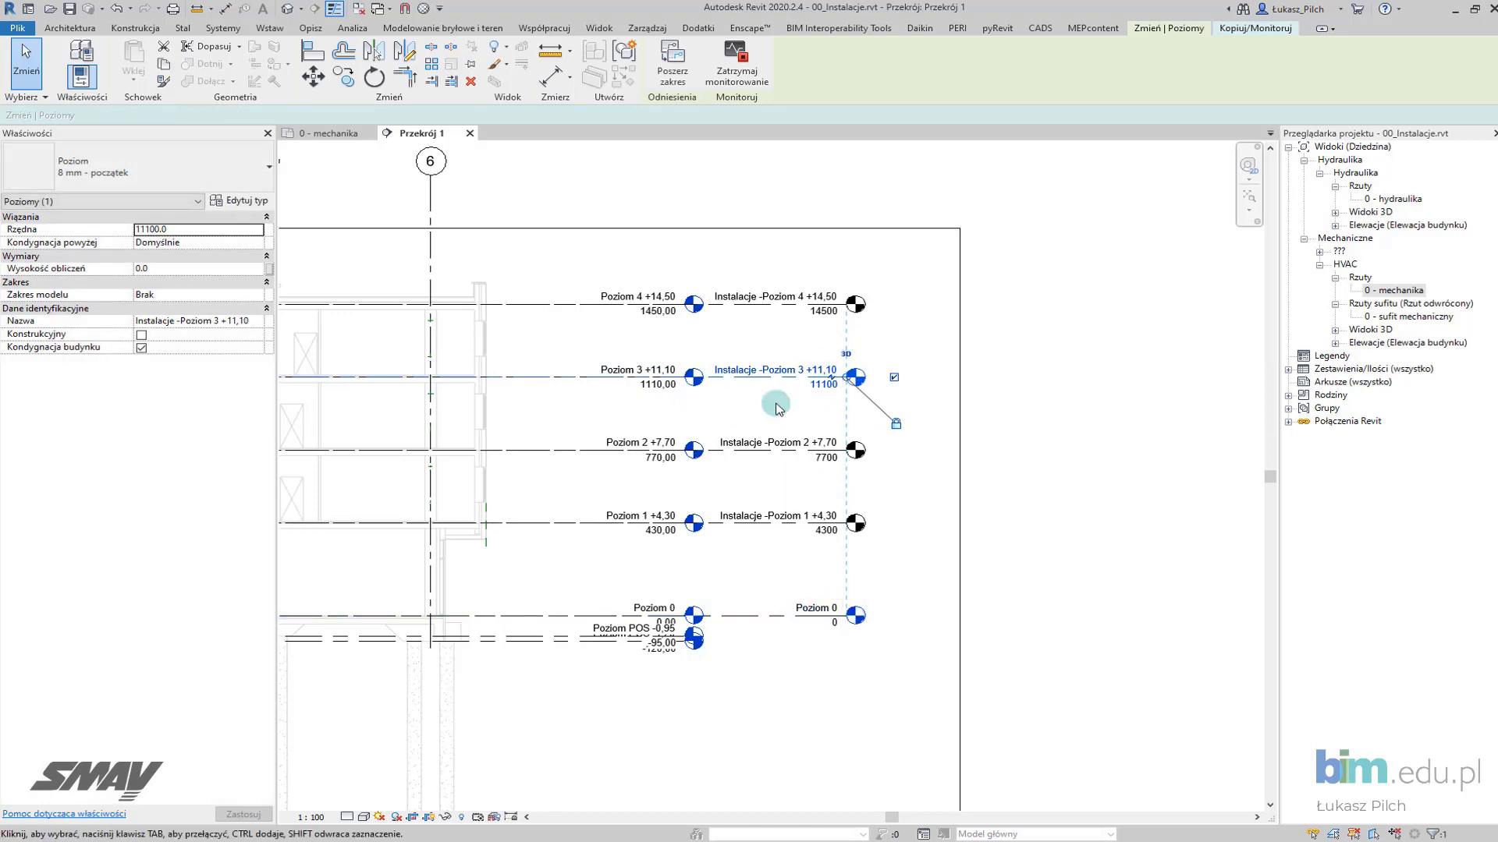
left_click(920, 529)
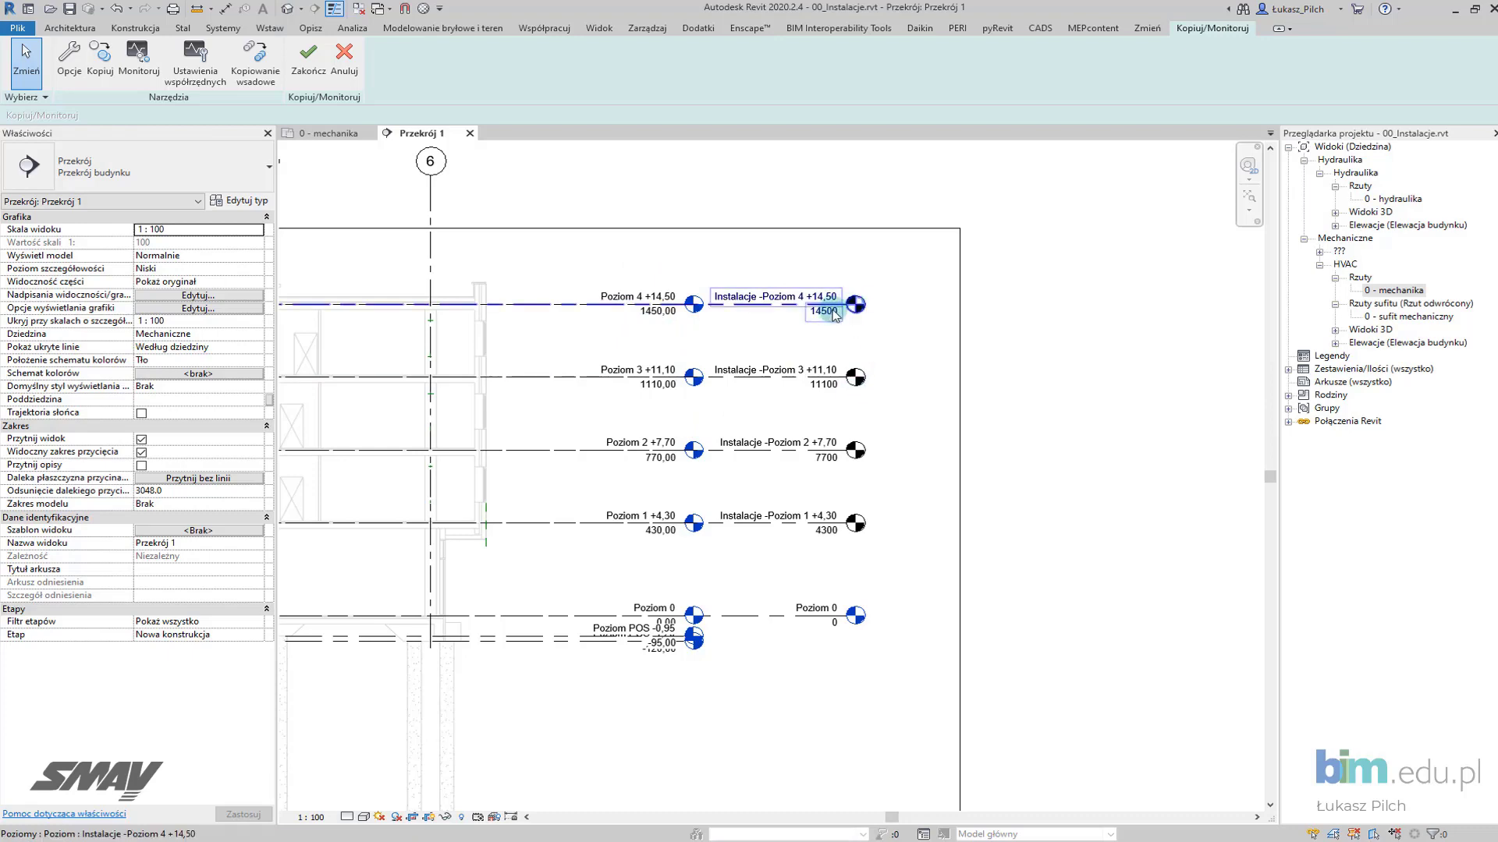
left_click(309, 59)
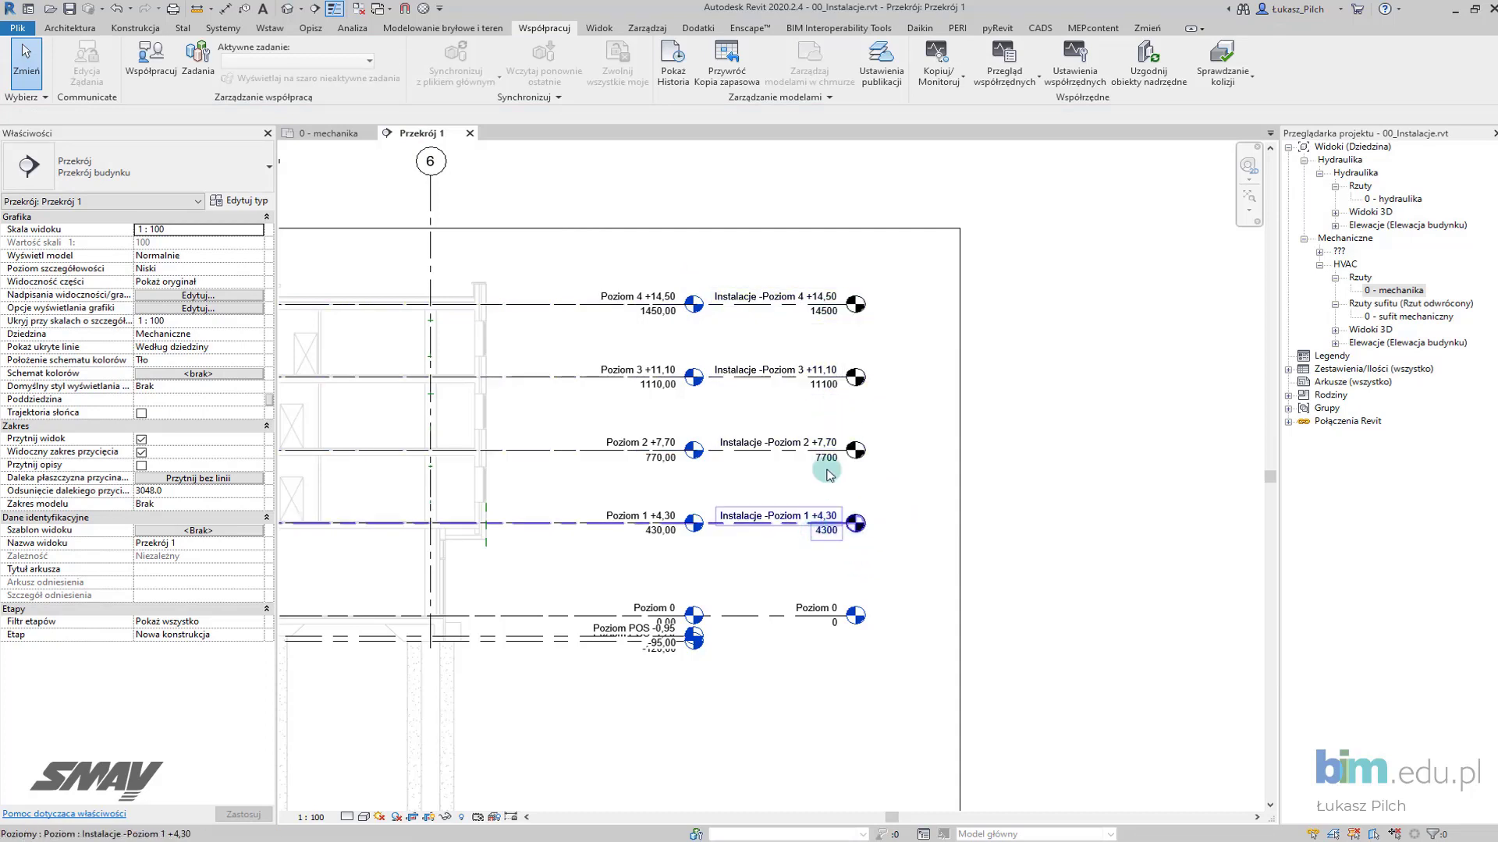
Step: Inspect the copied Instalacje levels in Przekrój 1, then select the 0 - mechanika plan
scroll(749, 450, "up", 1)
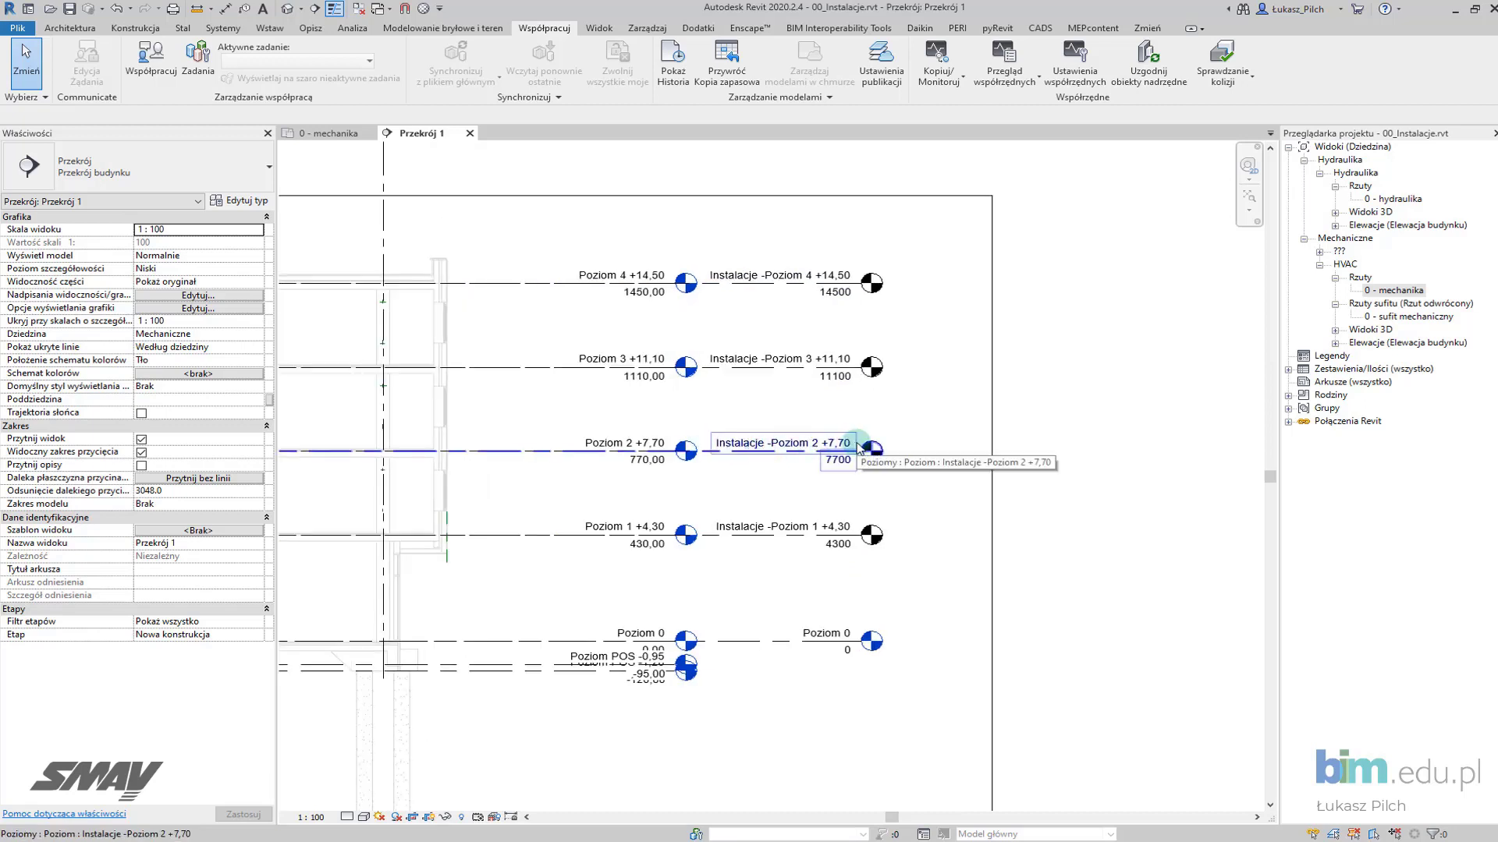
middle_click_drag(878, 422, 863, 419)
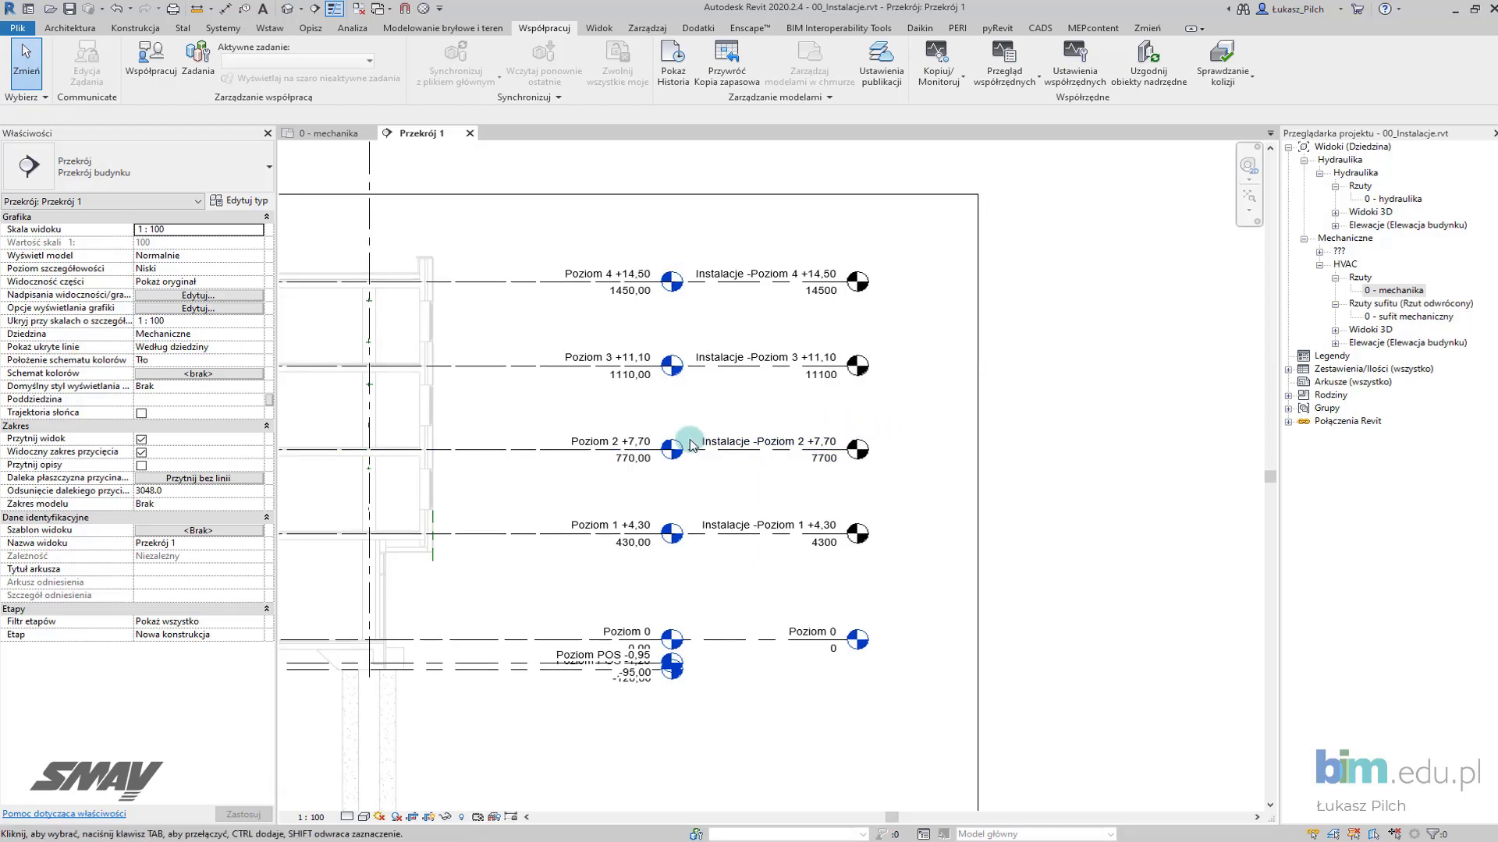
left_click(1374, 291)
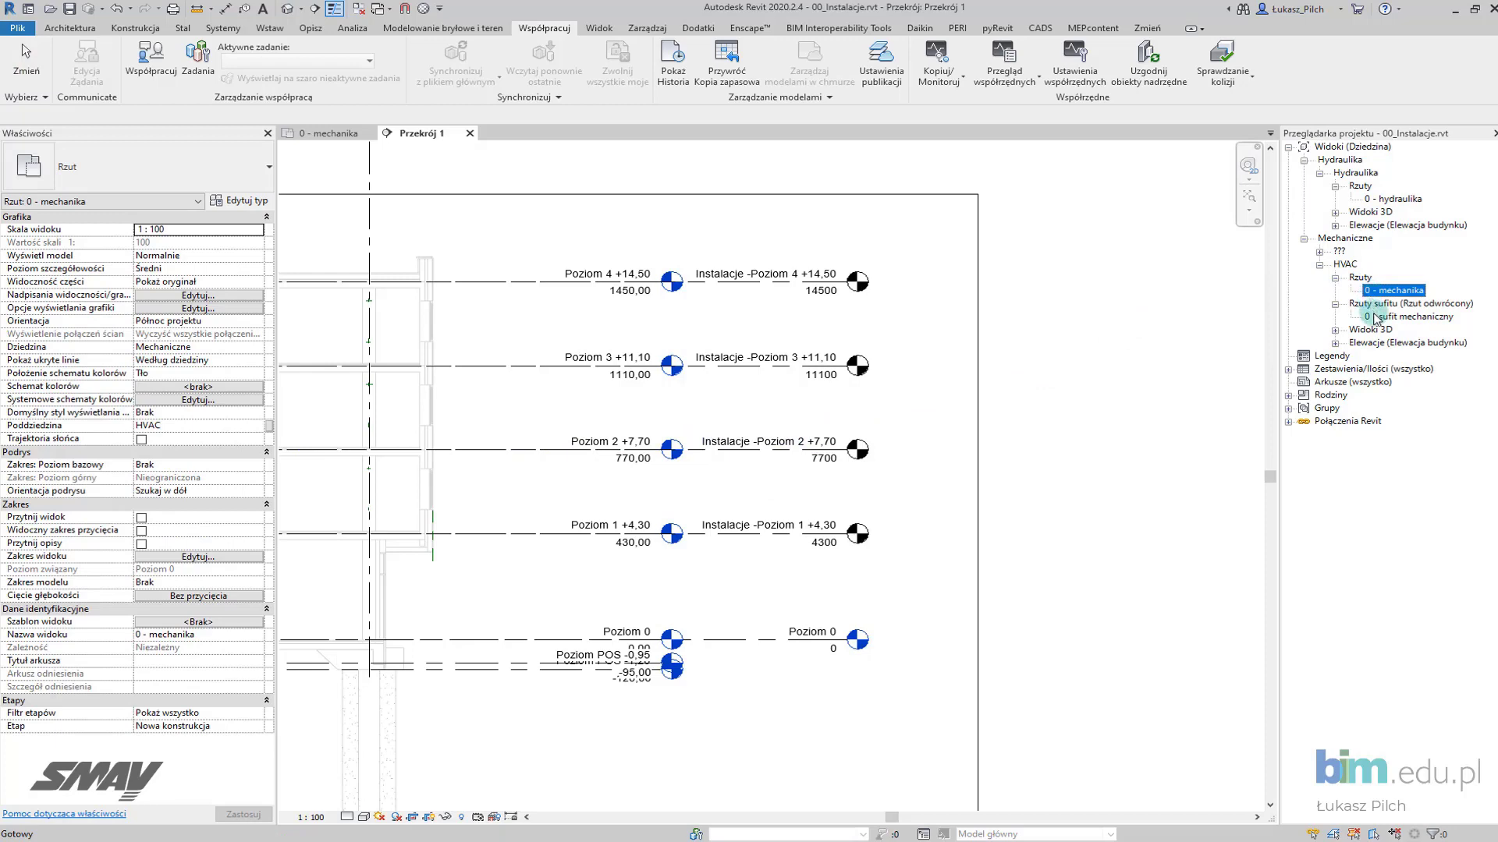
left_click(854, 498)
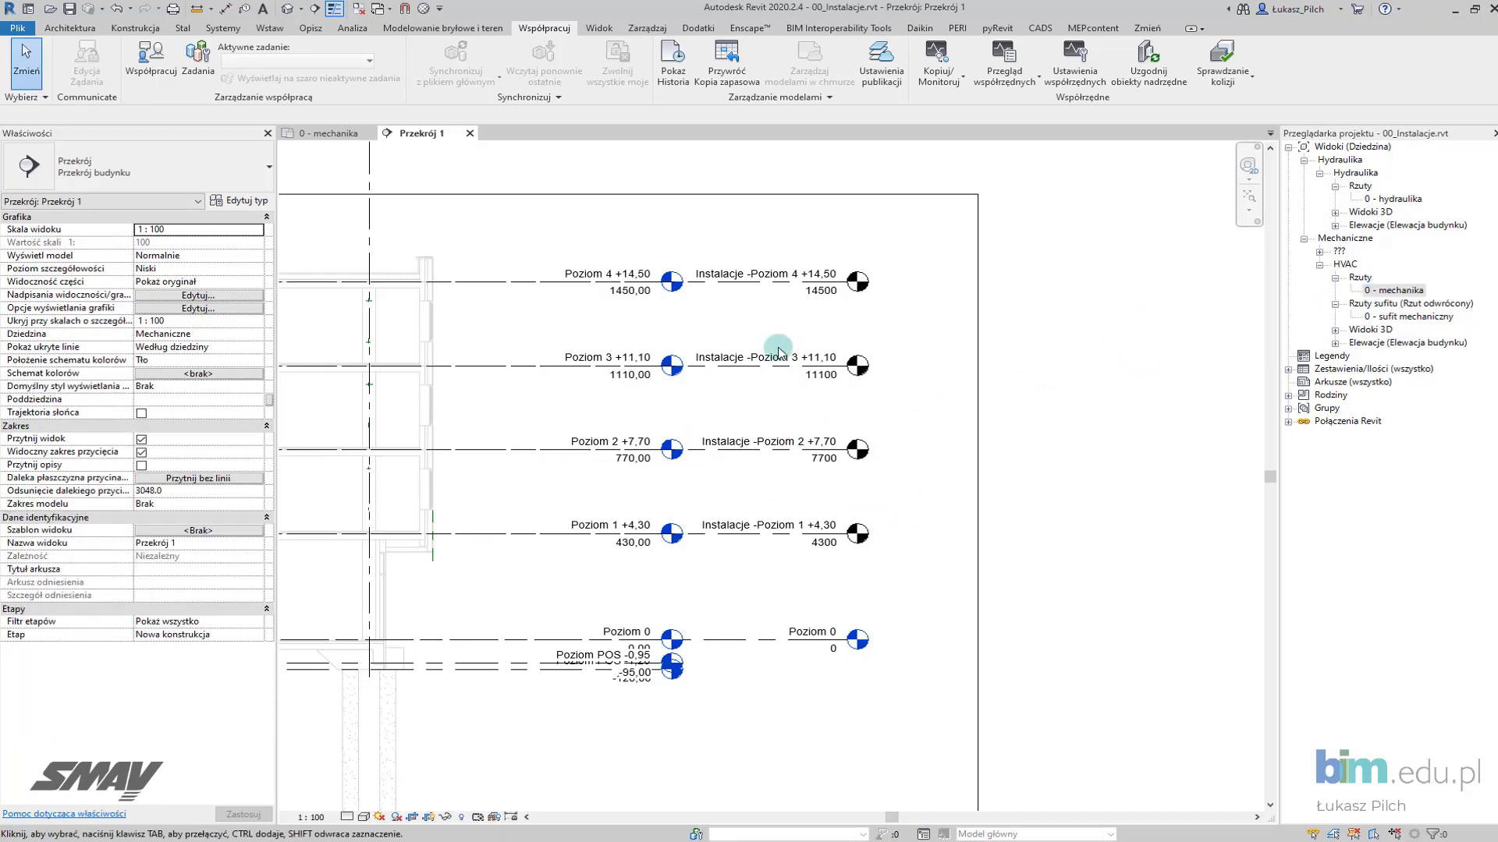
left_click(597, 30)
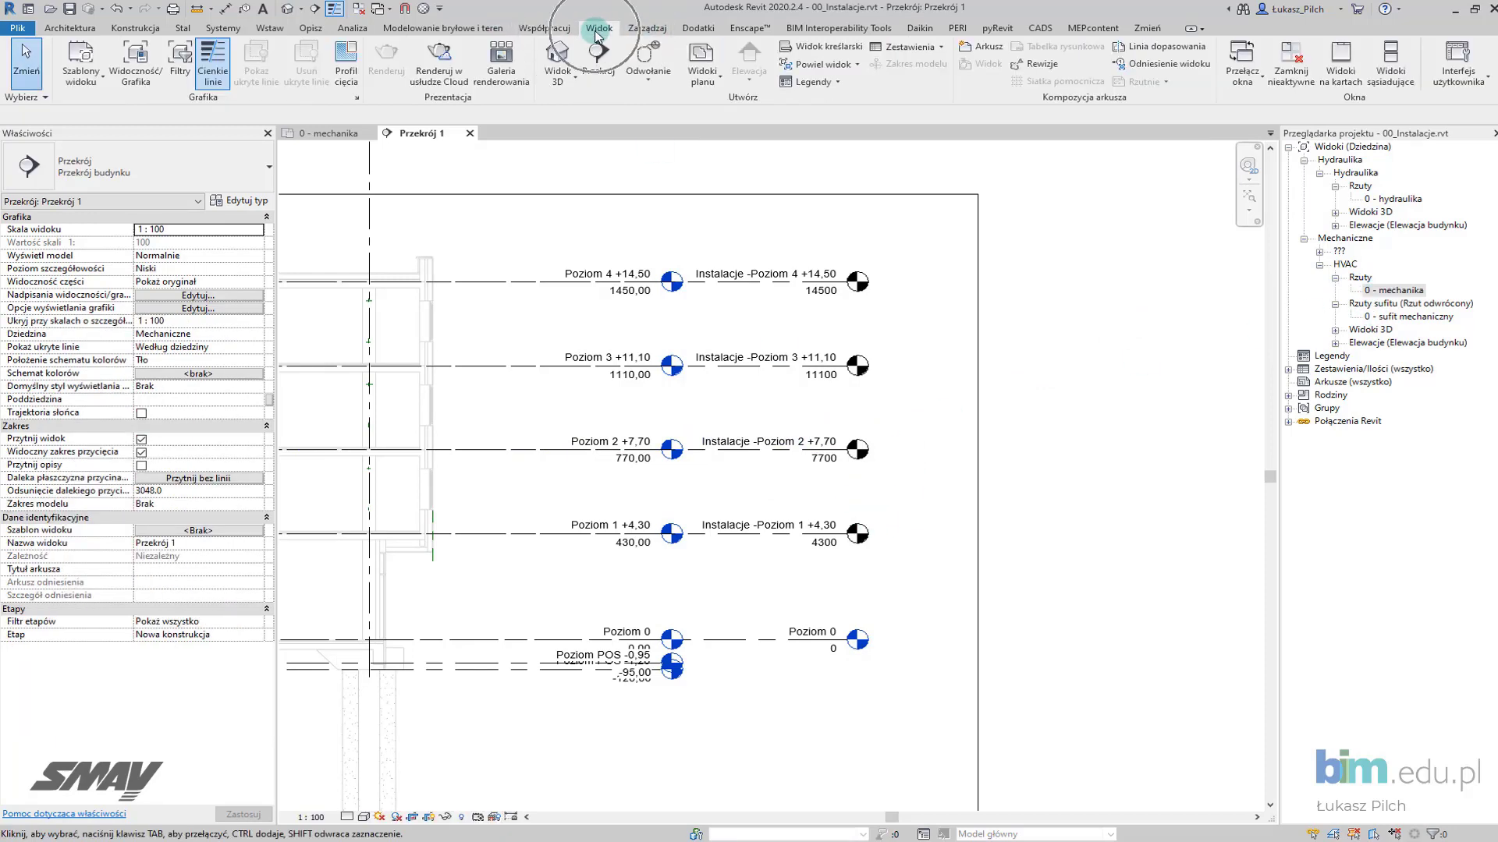
Step: Create floor plans for all four Instalacje levels
left_click(712, 82)
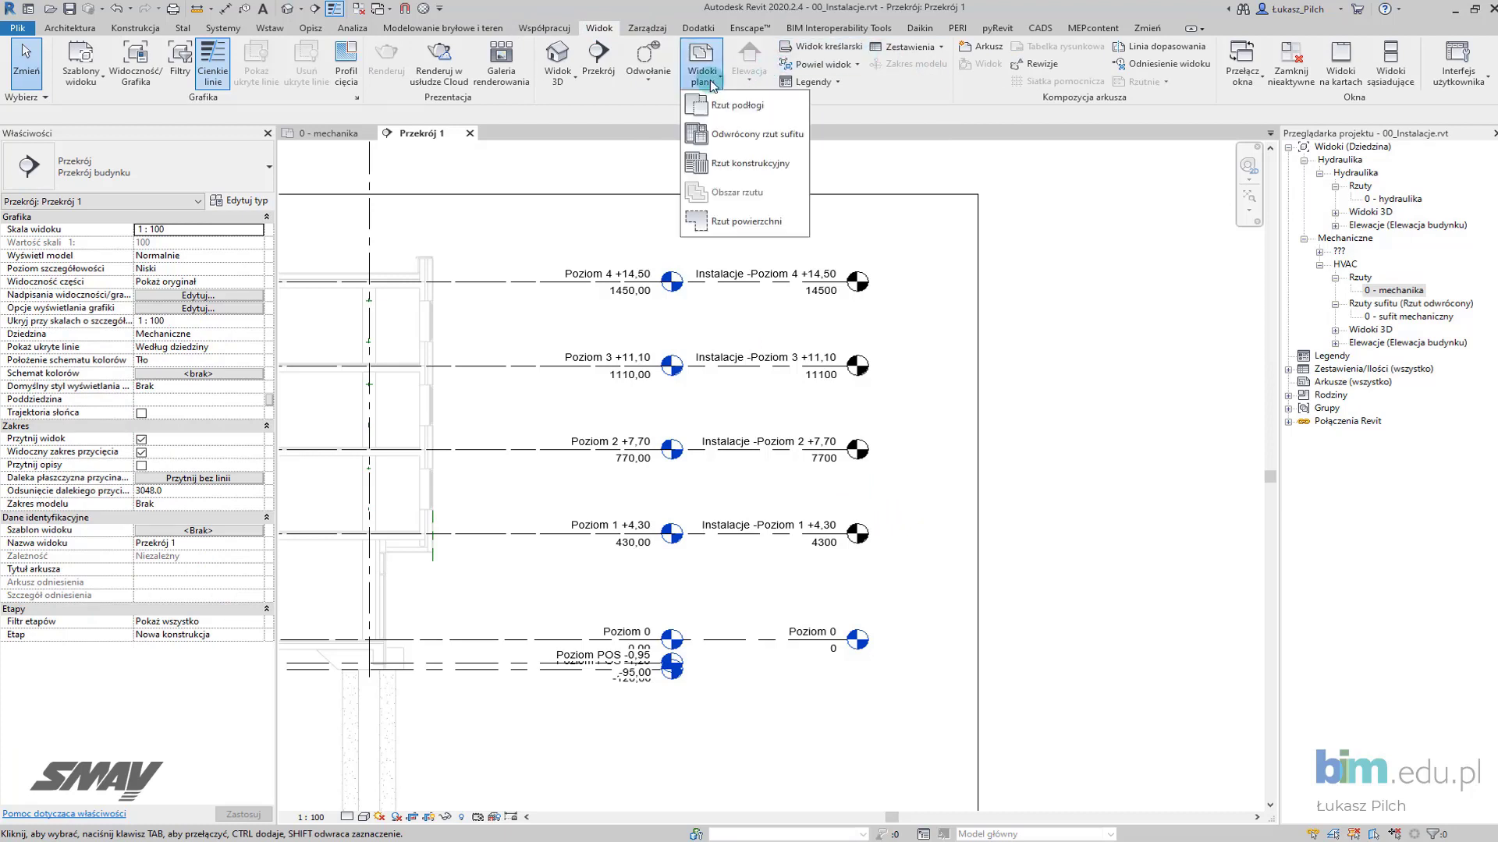
left_click(758, 123)
left_click(987, 313, "shift")
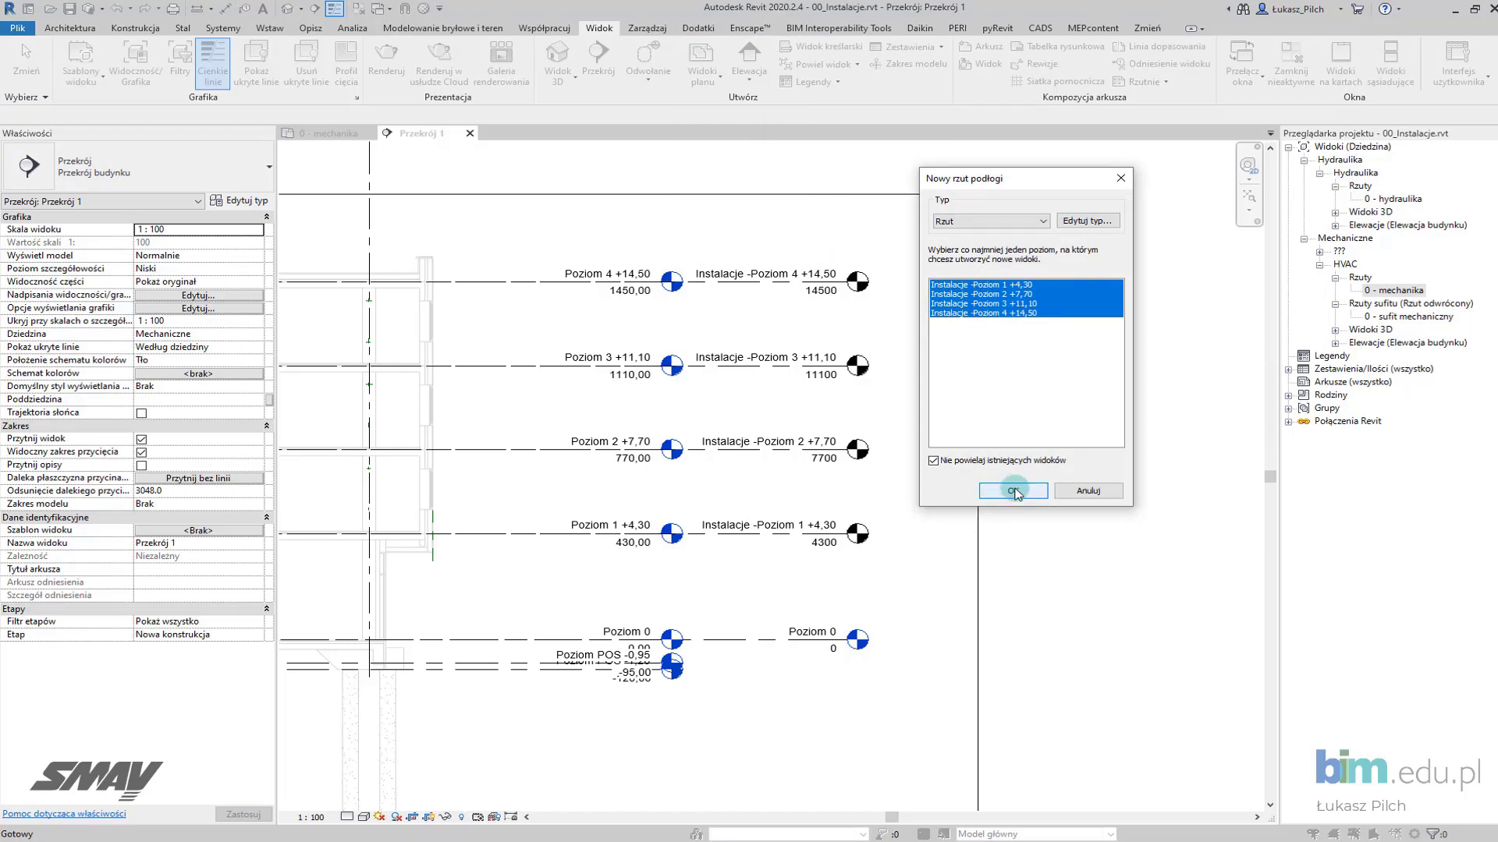
left_click(1014, 491)
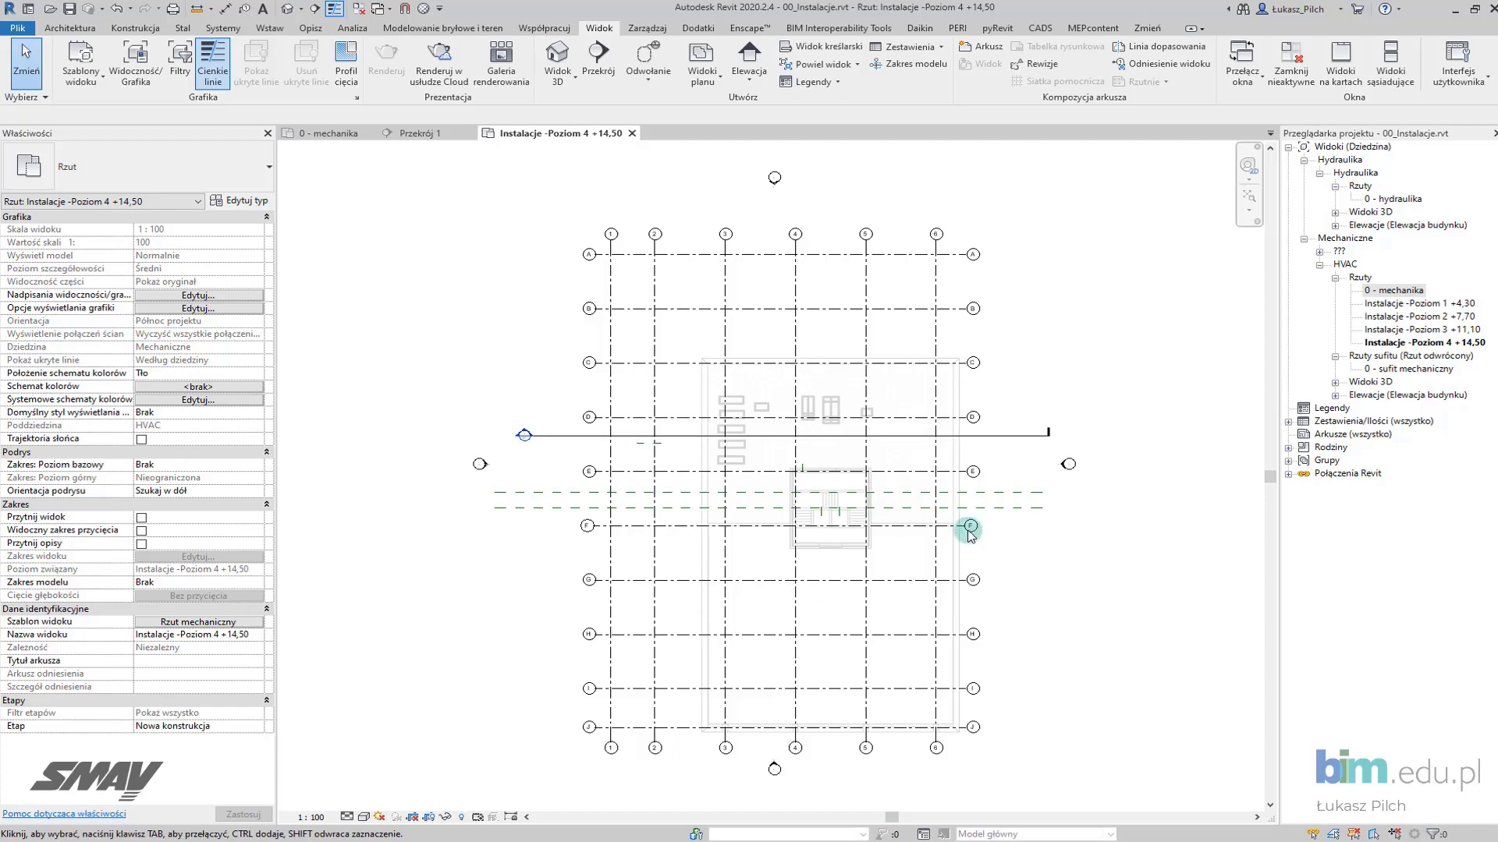
Step: Open the Instalacje Poziom 1, Poziom 2 and Poziom 3 floor plans
left_click(1396, 304)
left_click(1395, 344, "shift")
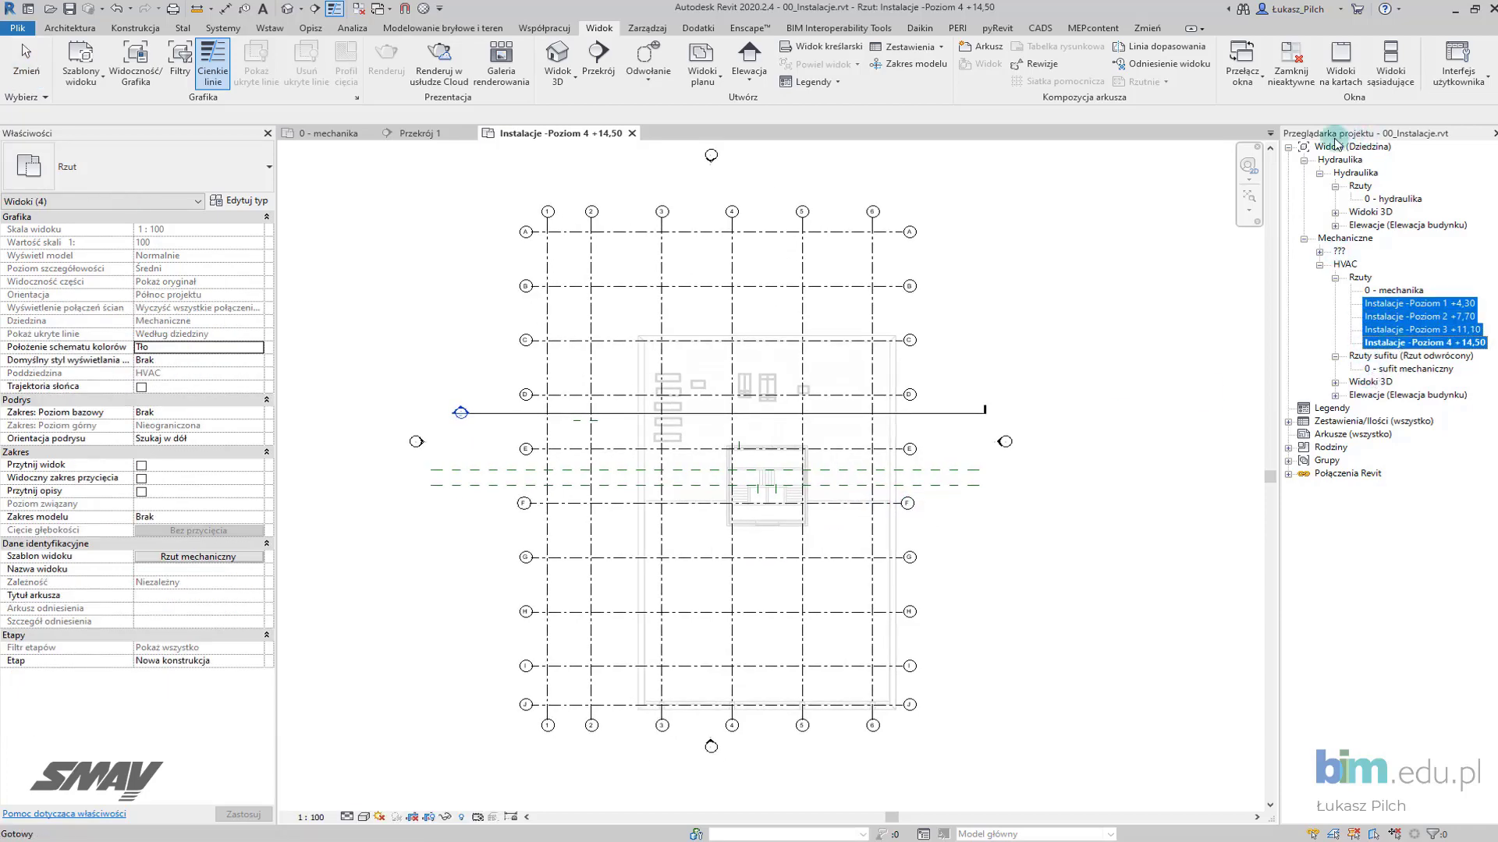
double_click(1413, 305)
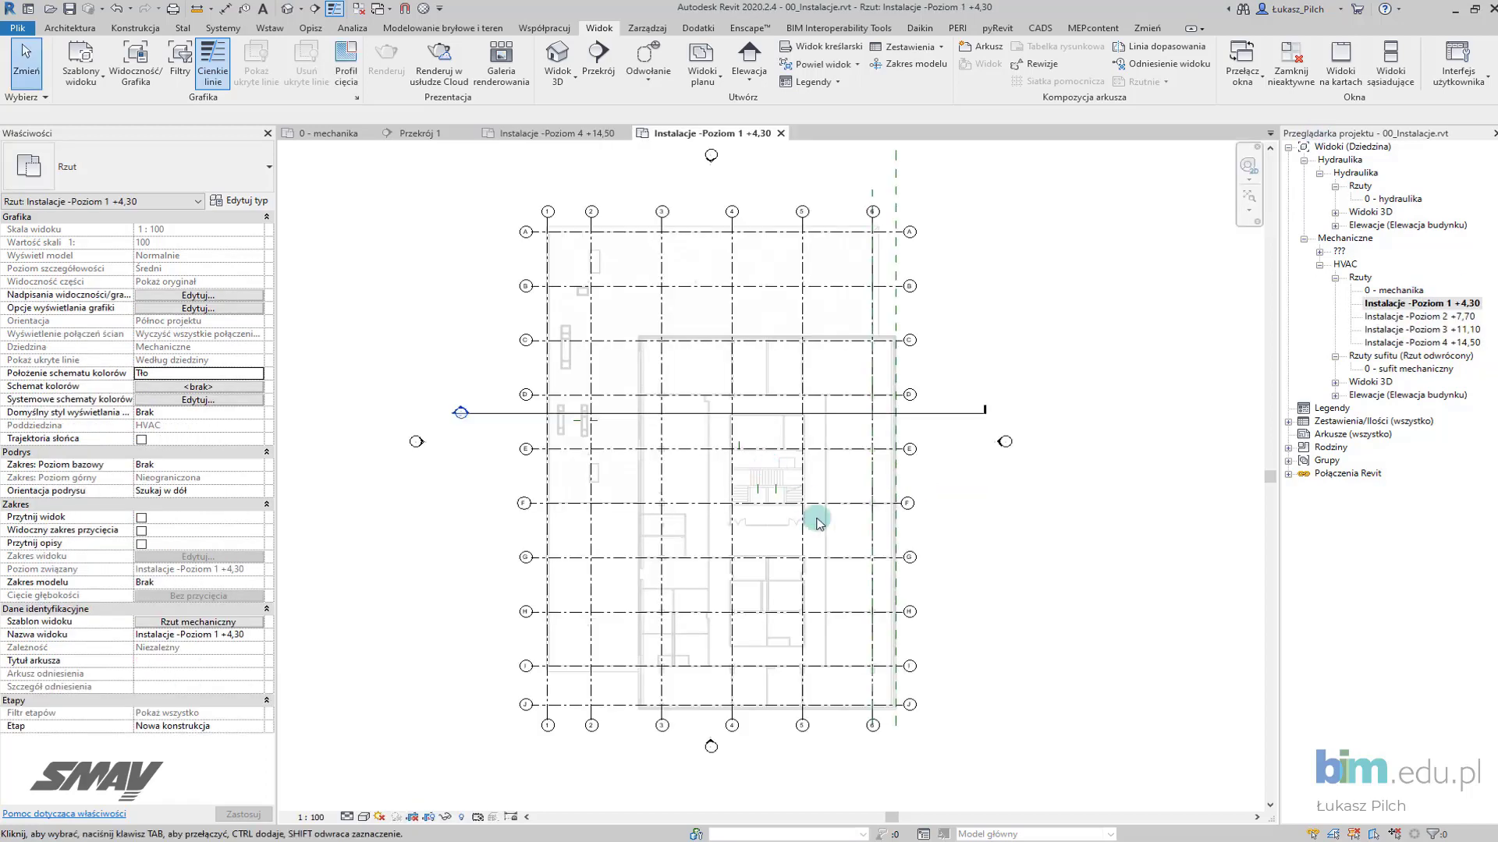
middle_click_drag(715, 564, 656, 478)
left_click(1374, 319)
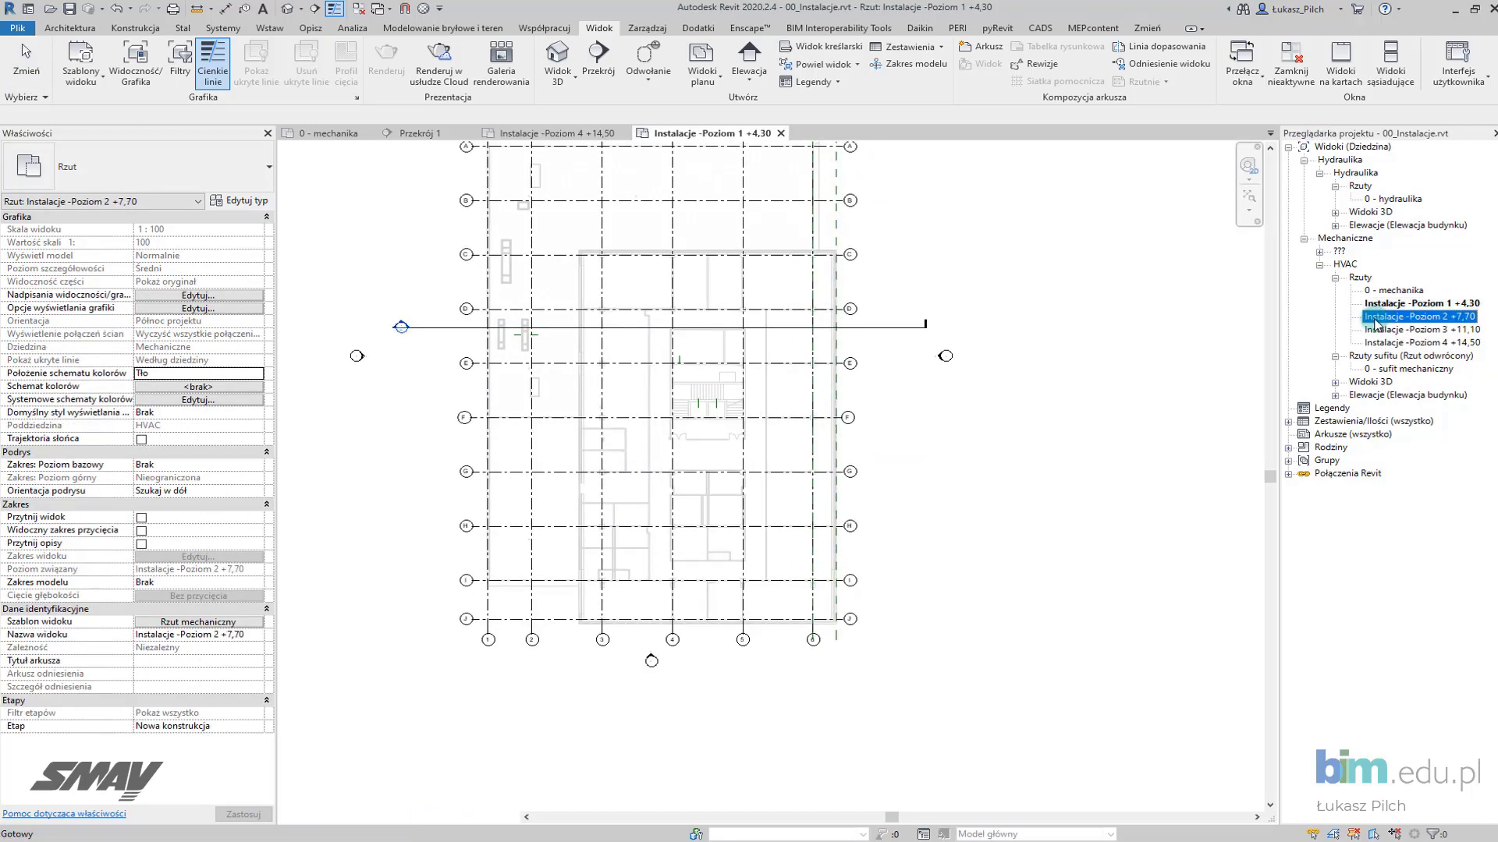
double_click(1374, 323)
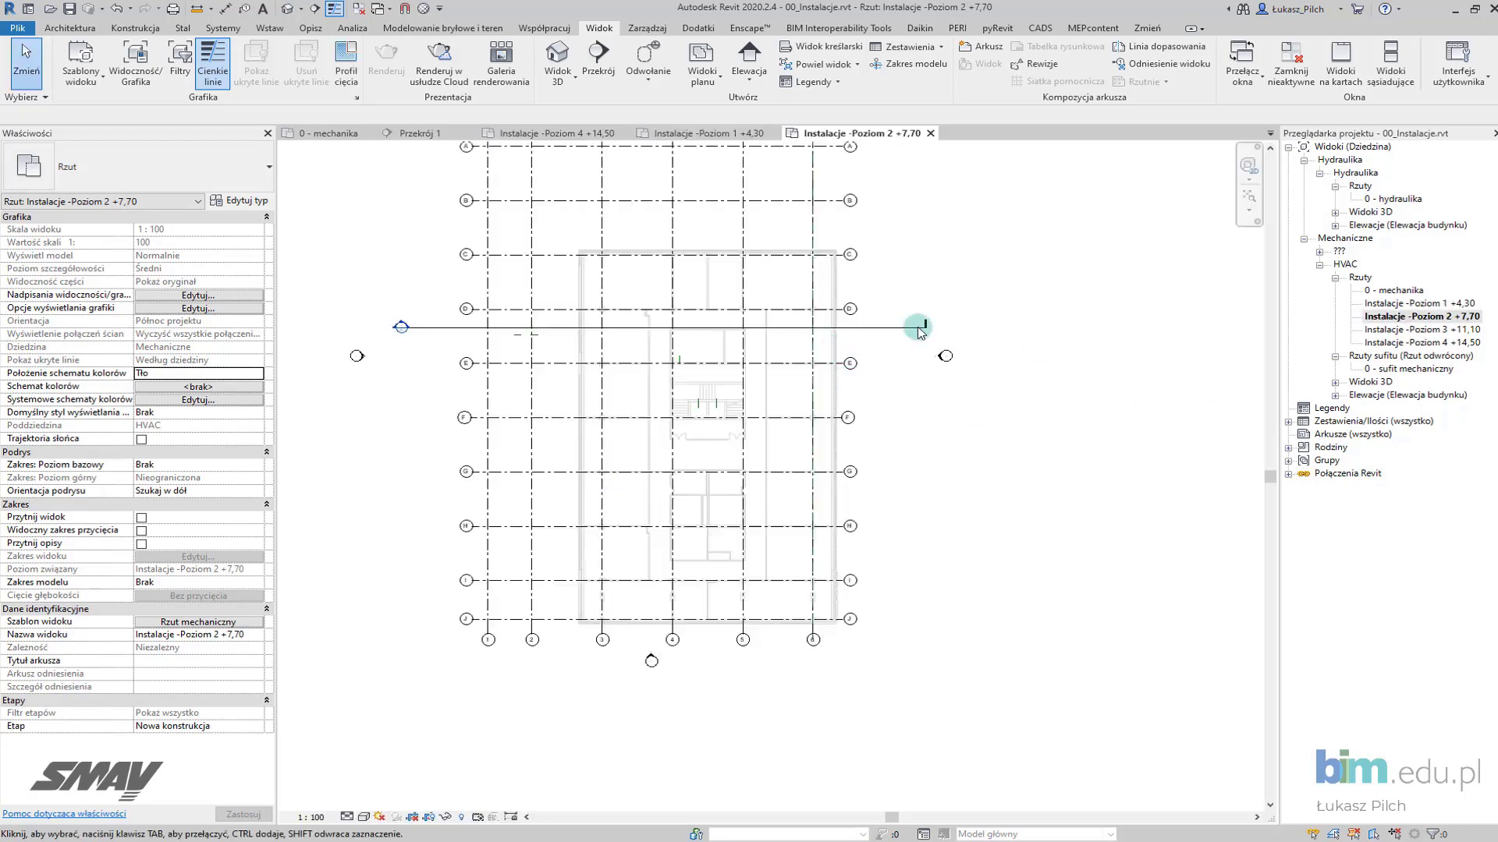
double_click(1387, 334)
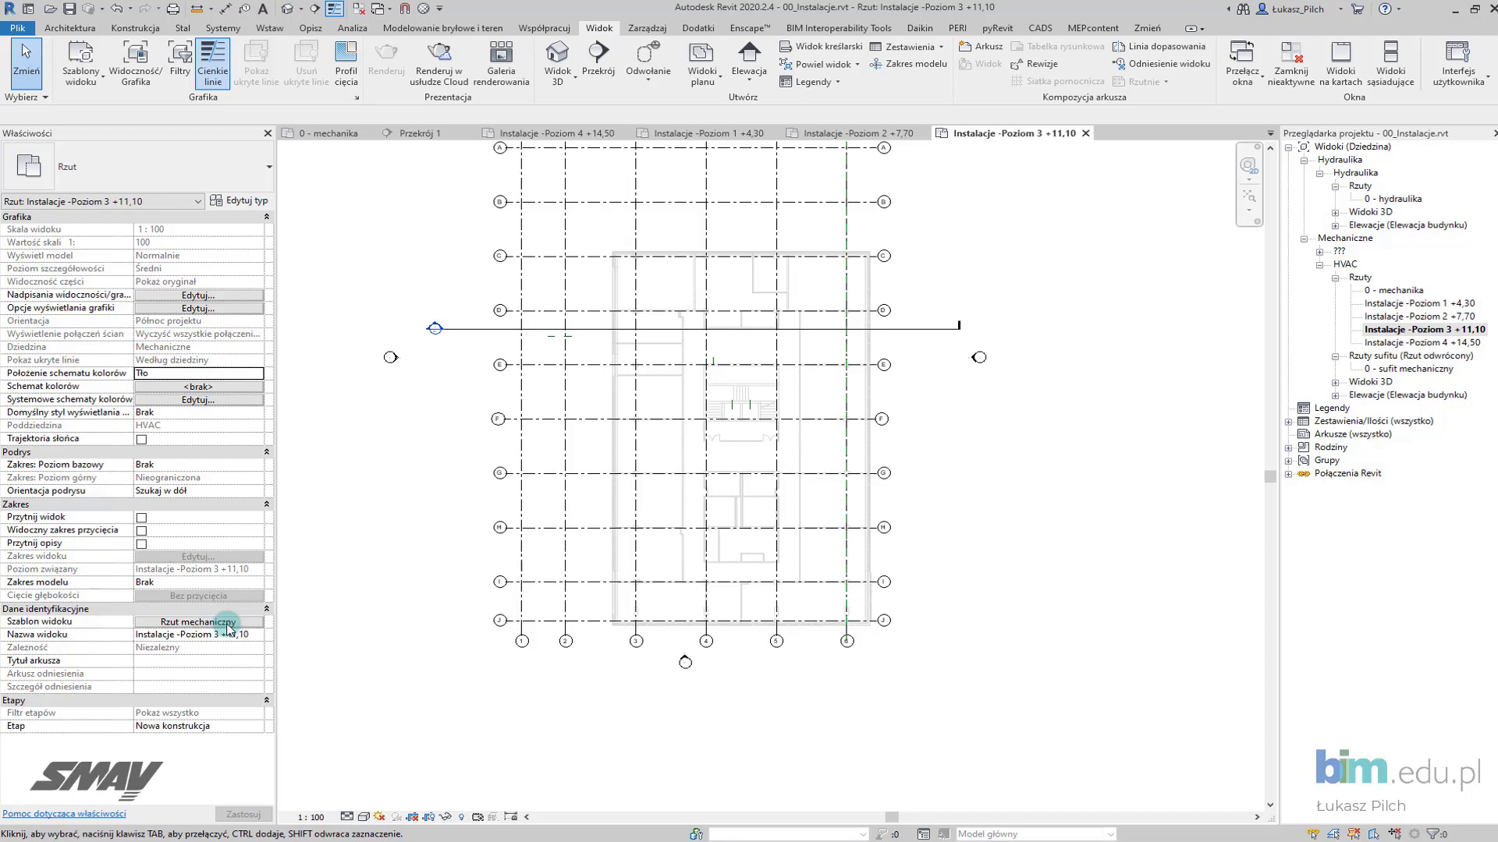
Step: Close the extra Instalacje plan tabs, returning to the 0 - mechanika plan
left_click(862, 135)
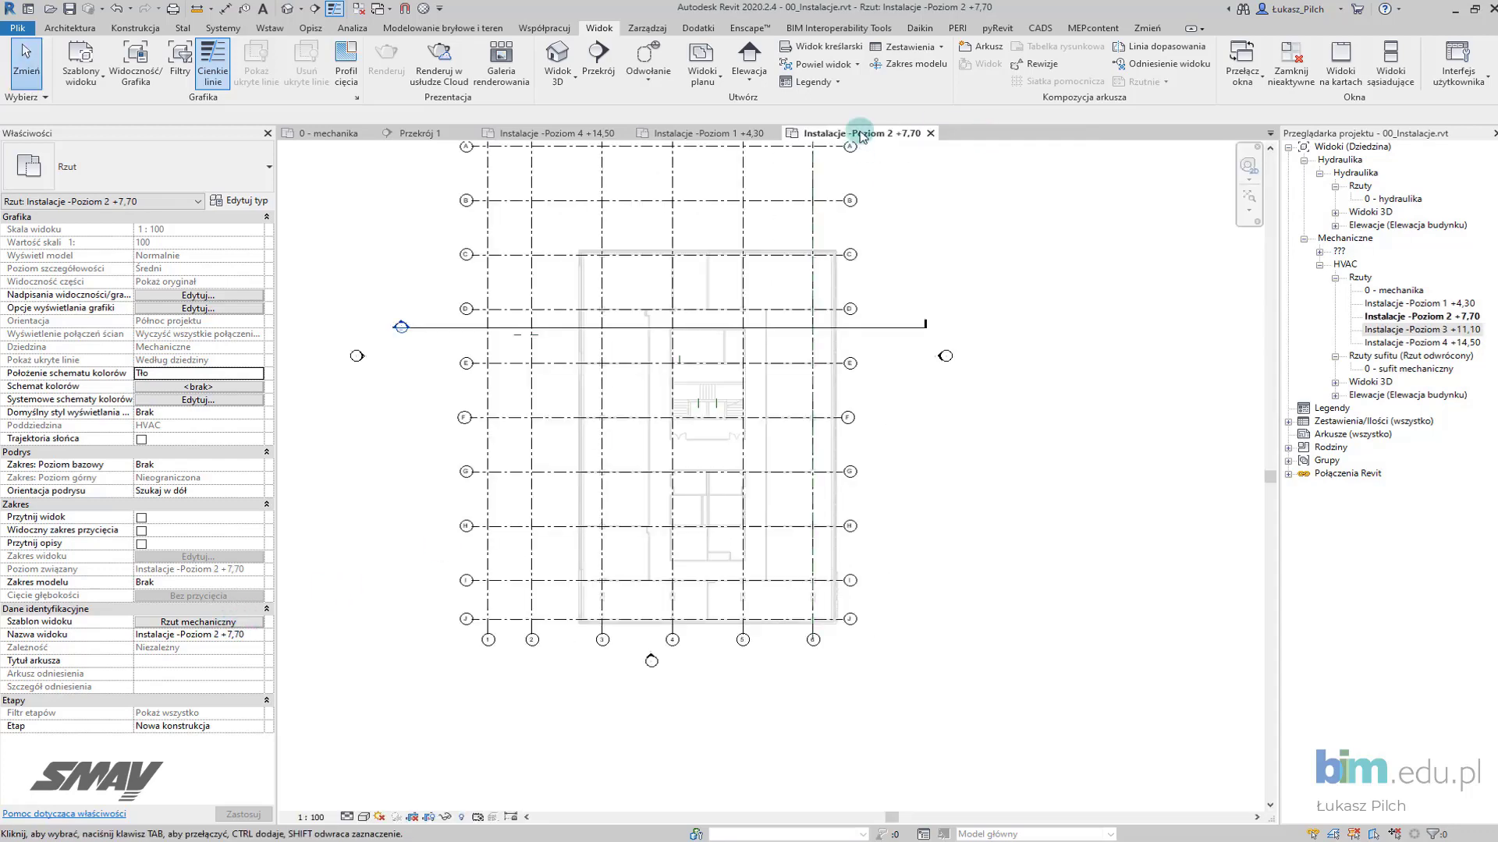
middle_click(726, 134)
middle_click(567, 134)
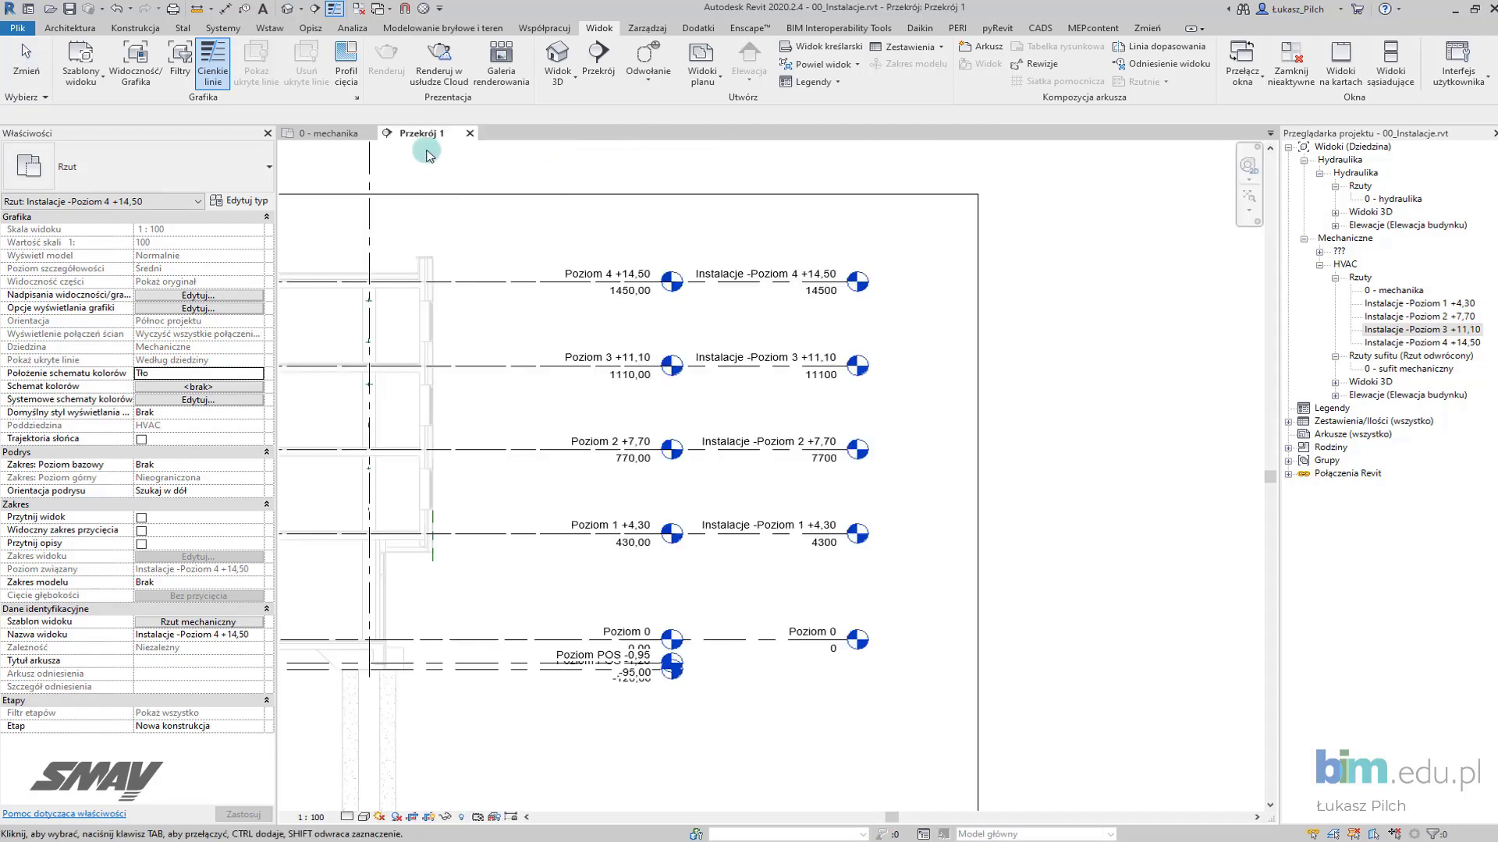
left_click(331, 133)
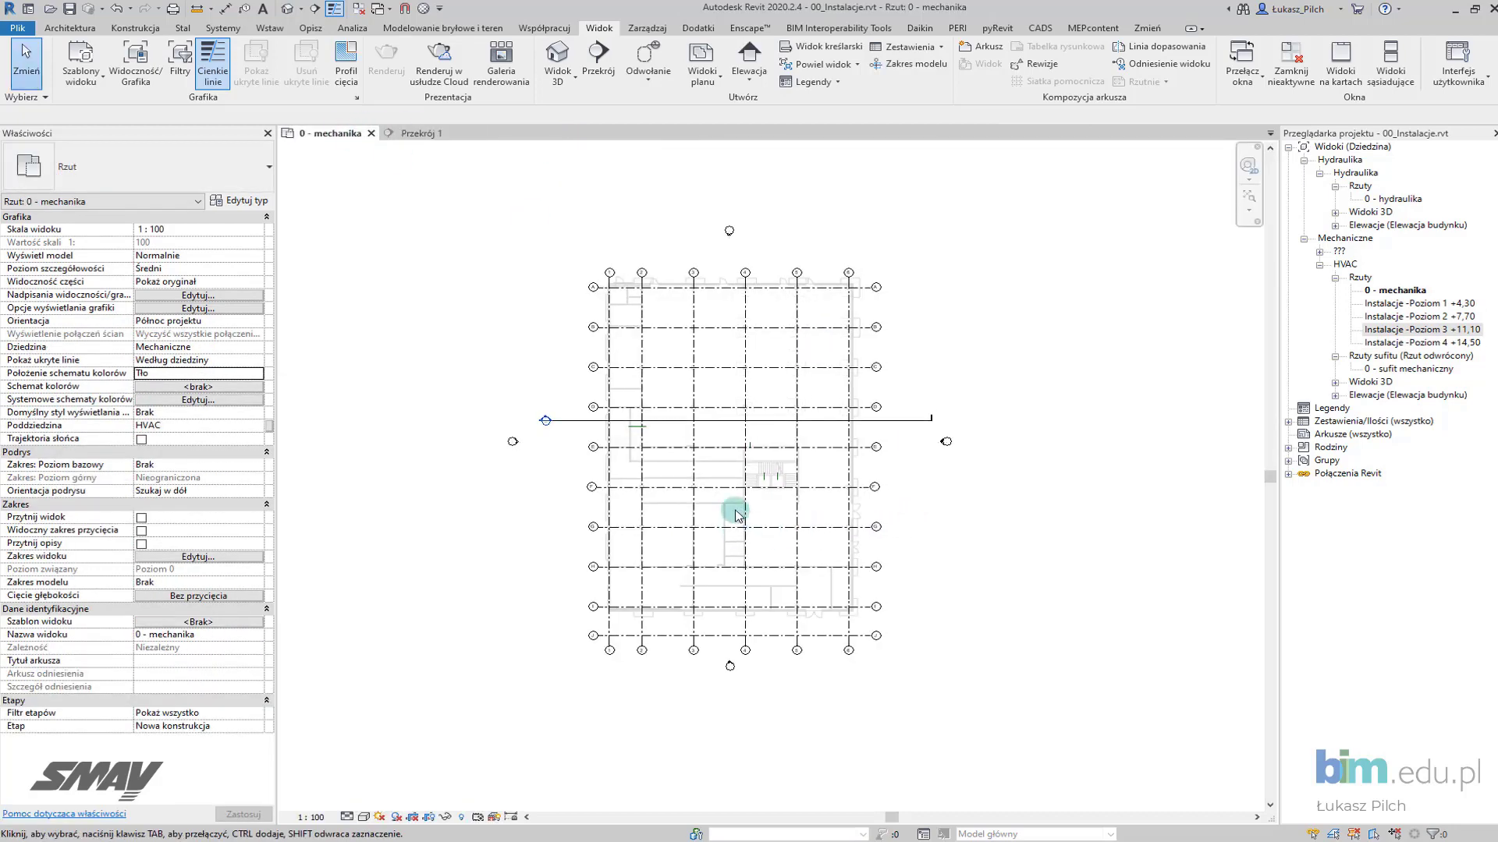
scroll(730, 507, "up", 1)
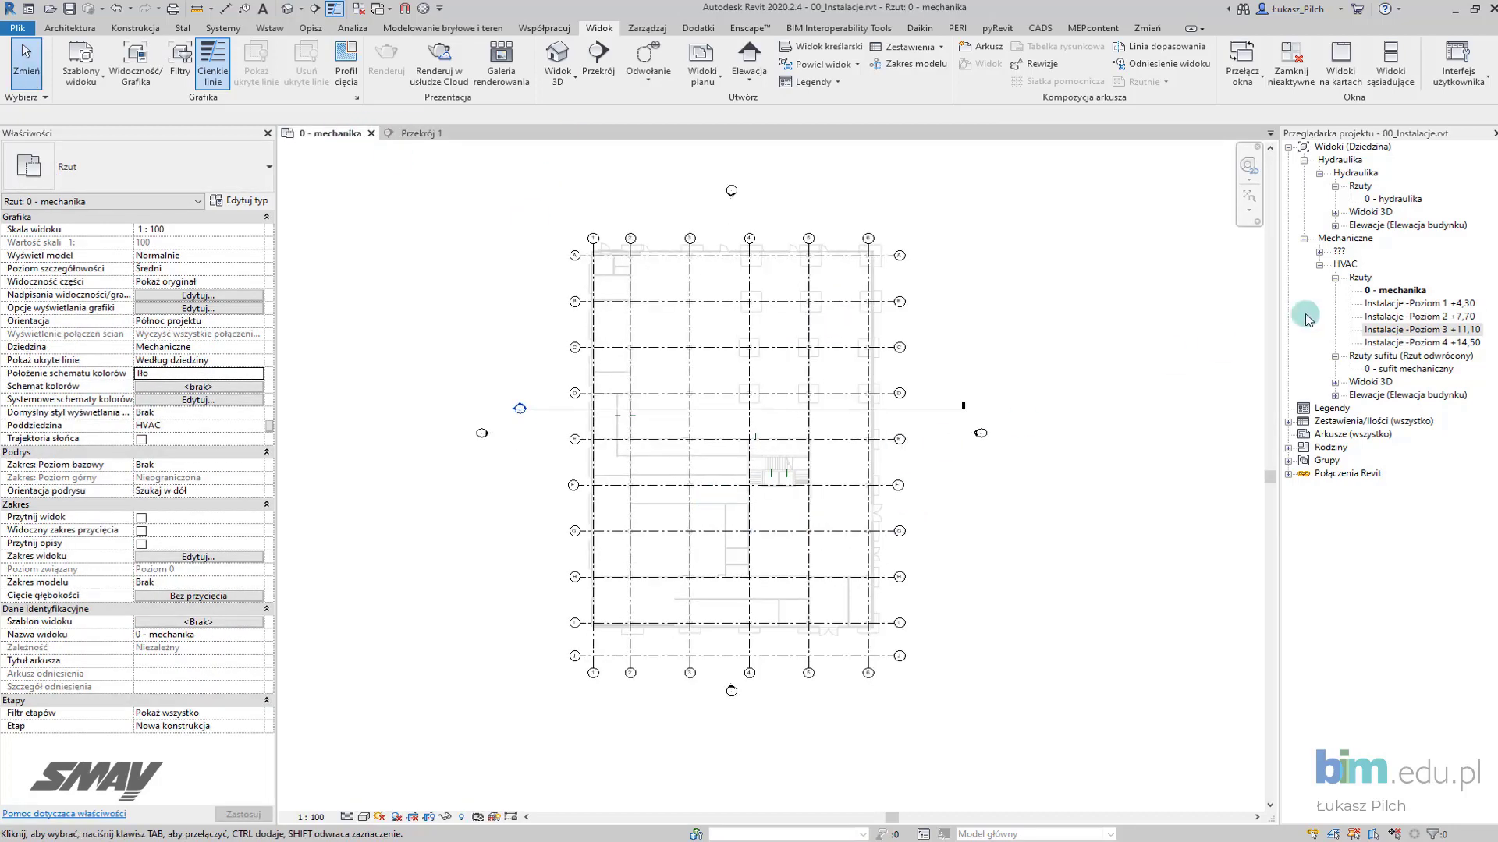
Step: Open the Instalacje -Poziom 1 +4,30 plan and pan across it
double_click(1395, 304)
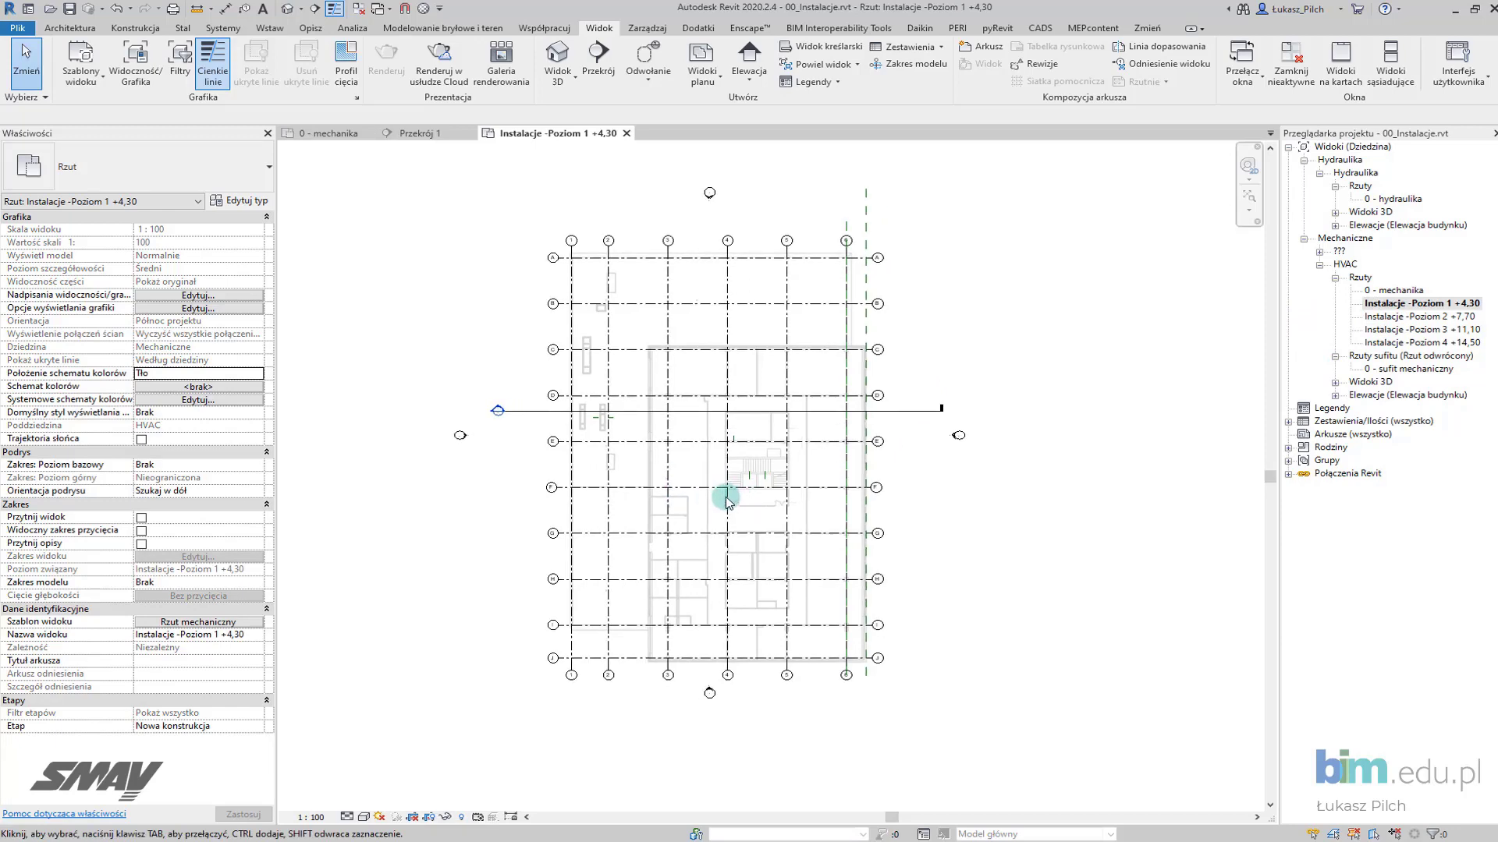
middle_click_drag(727, 501, 688, 544)
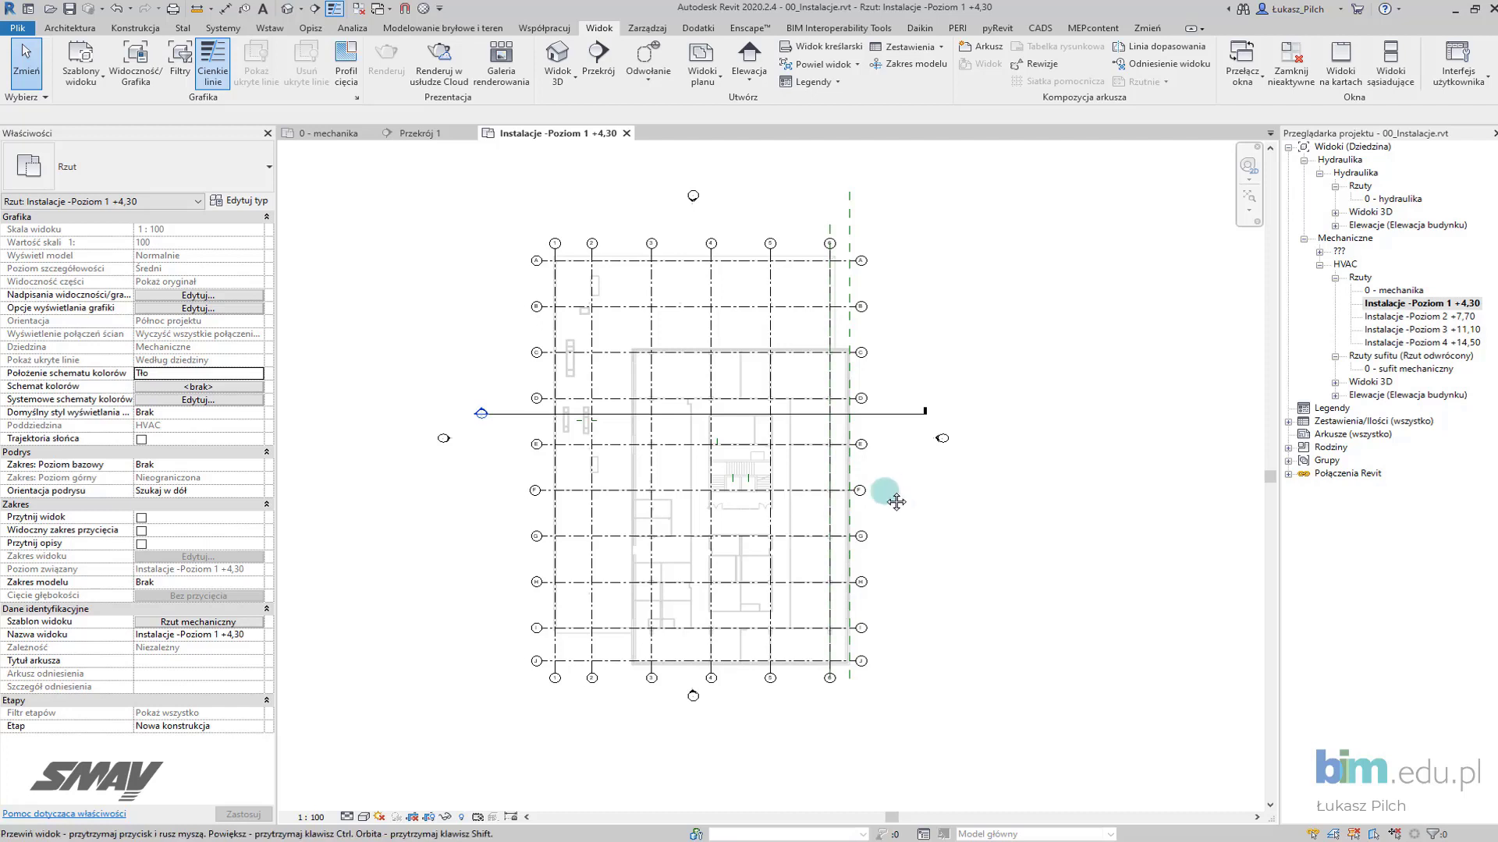
middle_click_drag(897, 494, 879, 499)
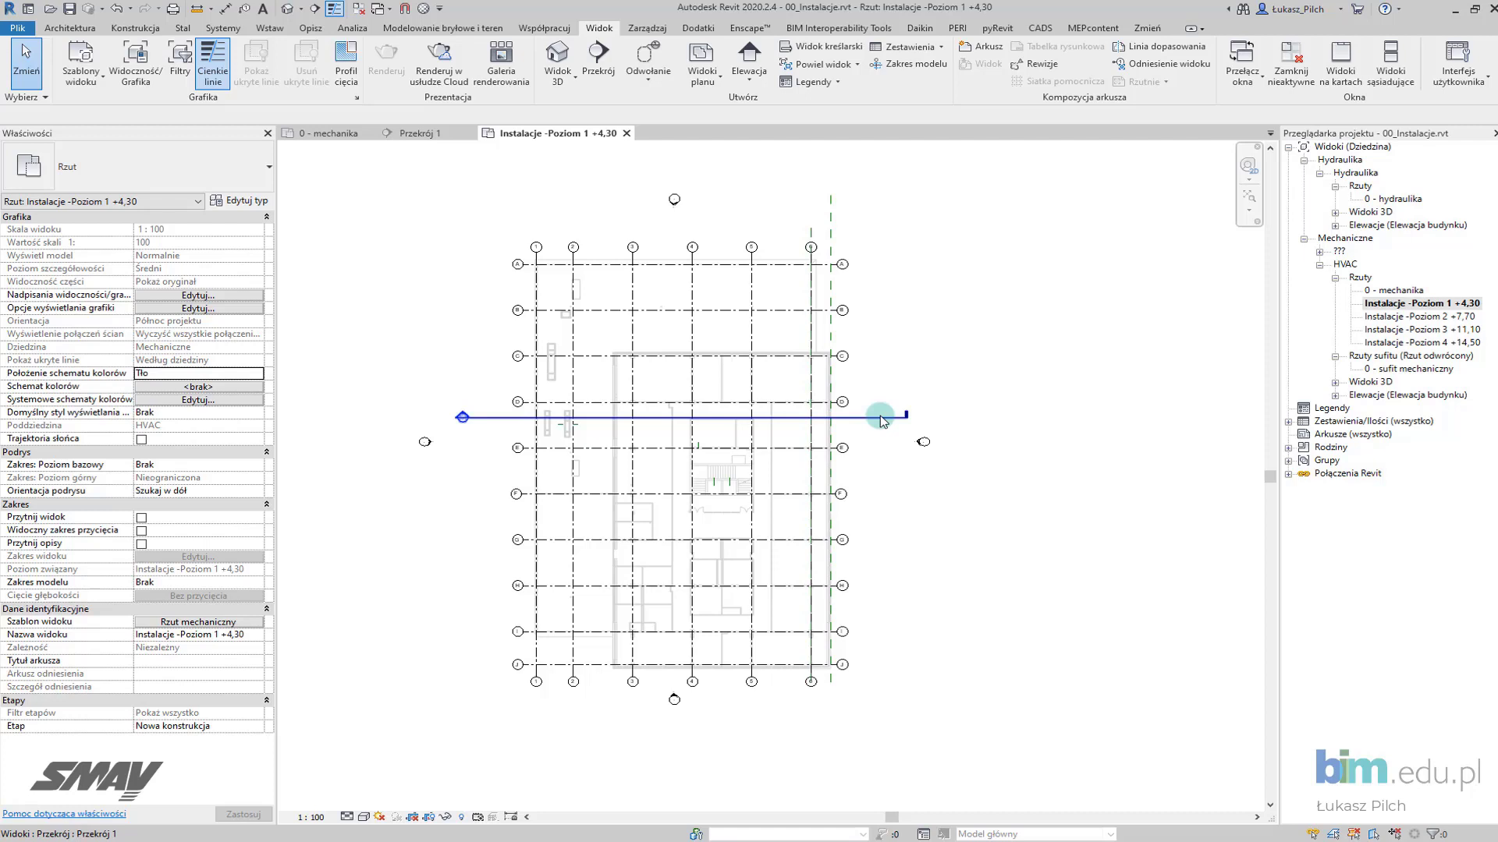
left_click(348, 30)
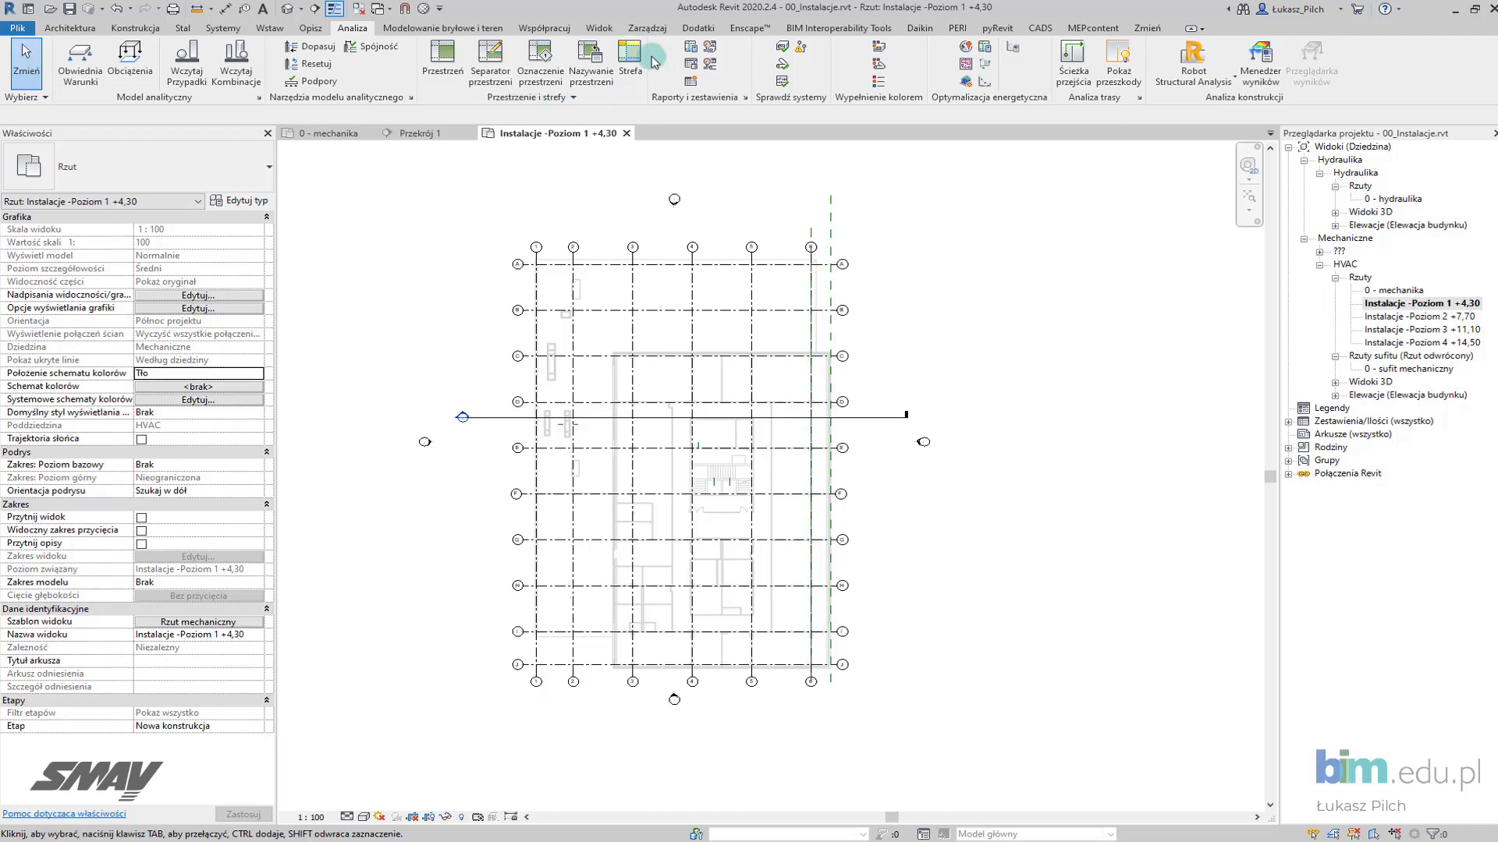
left_click(533, 100)
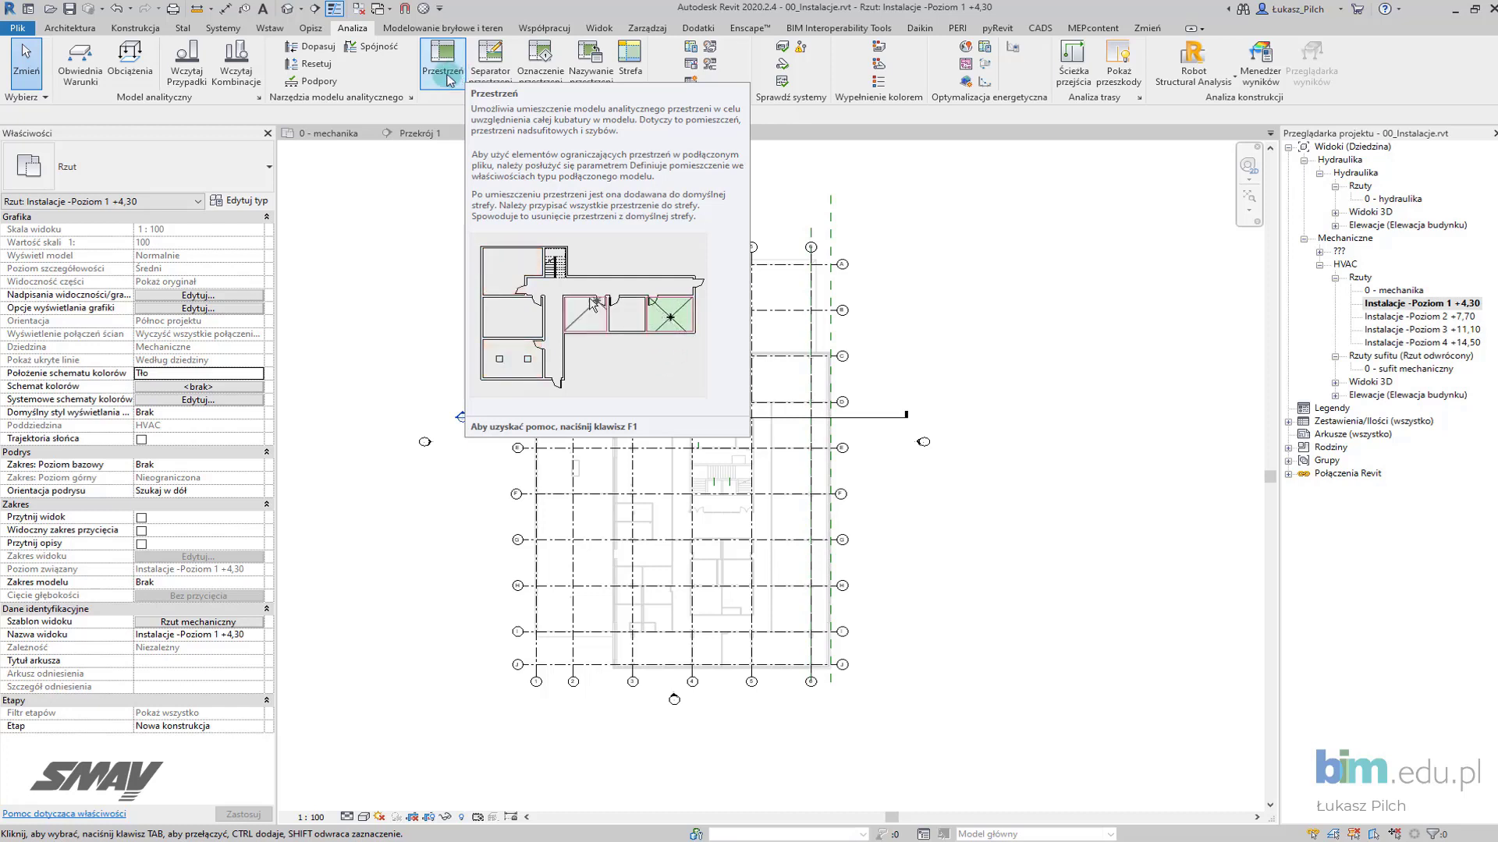
left_click(443, 63)
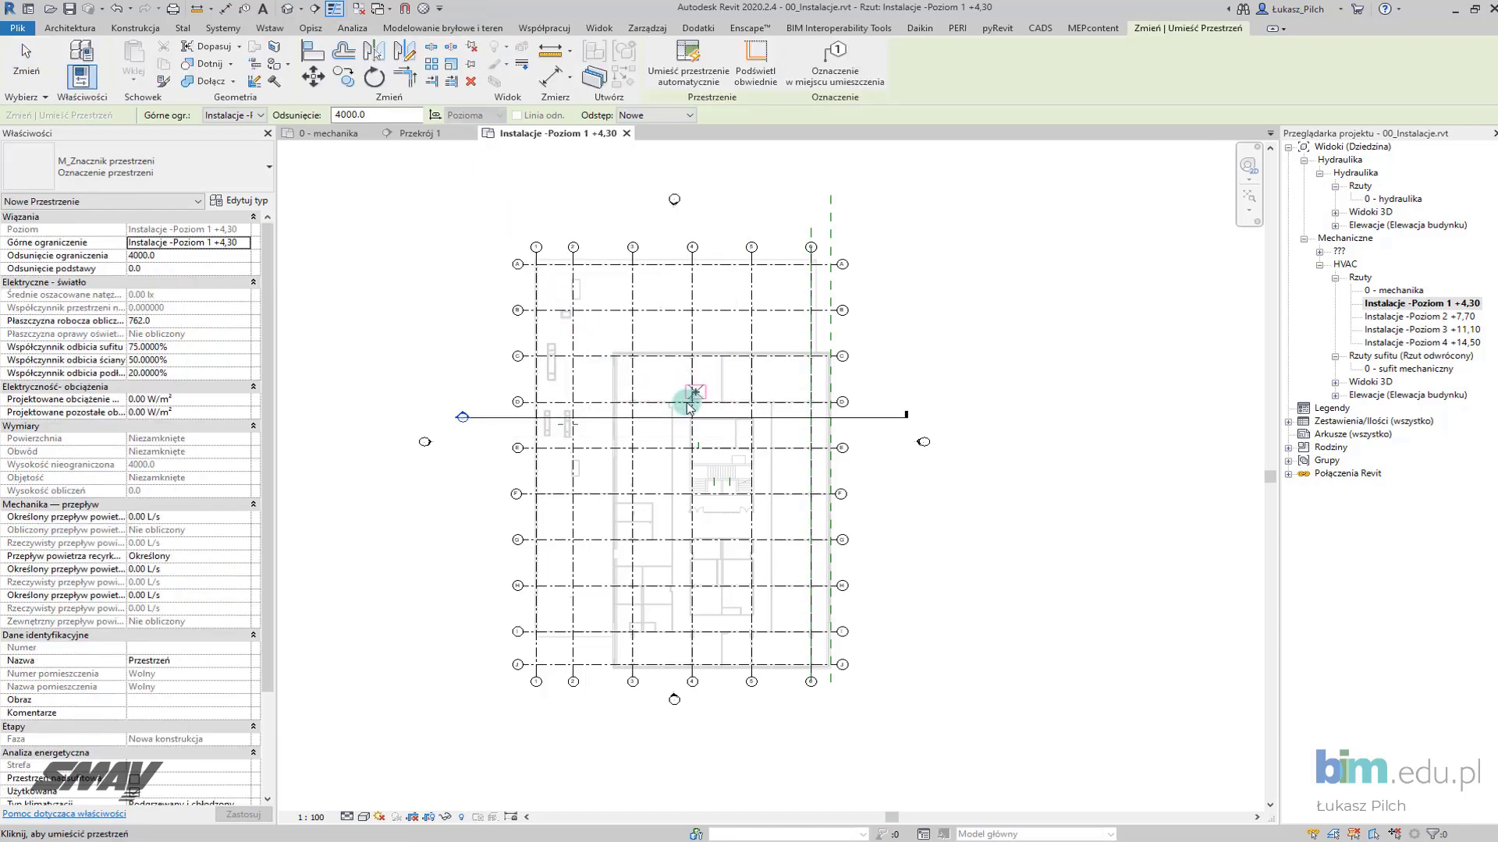
scroll(649, 486, "up", 2)
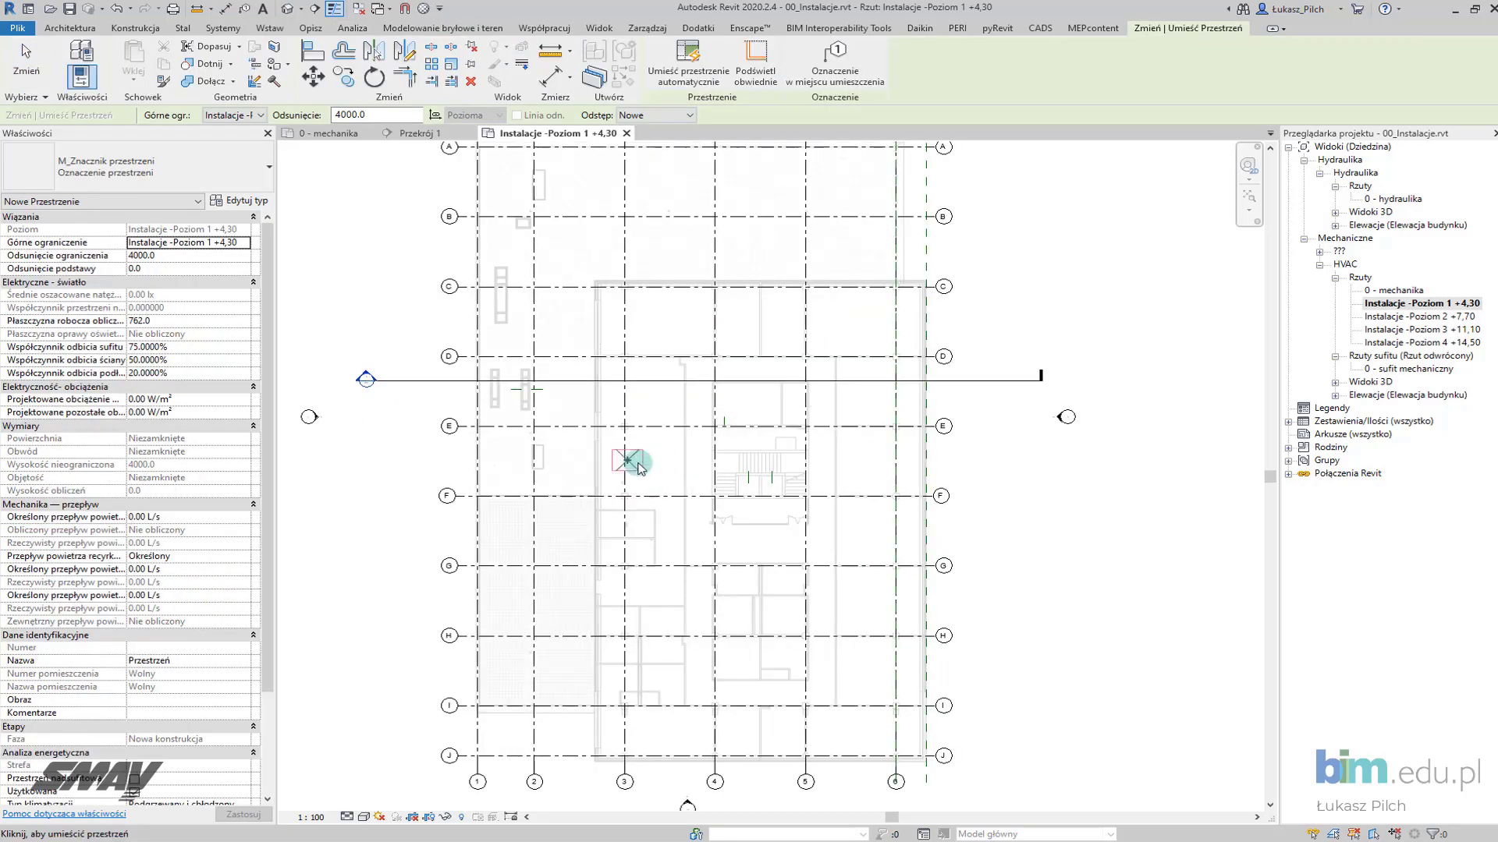
left_click(10, 61)
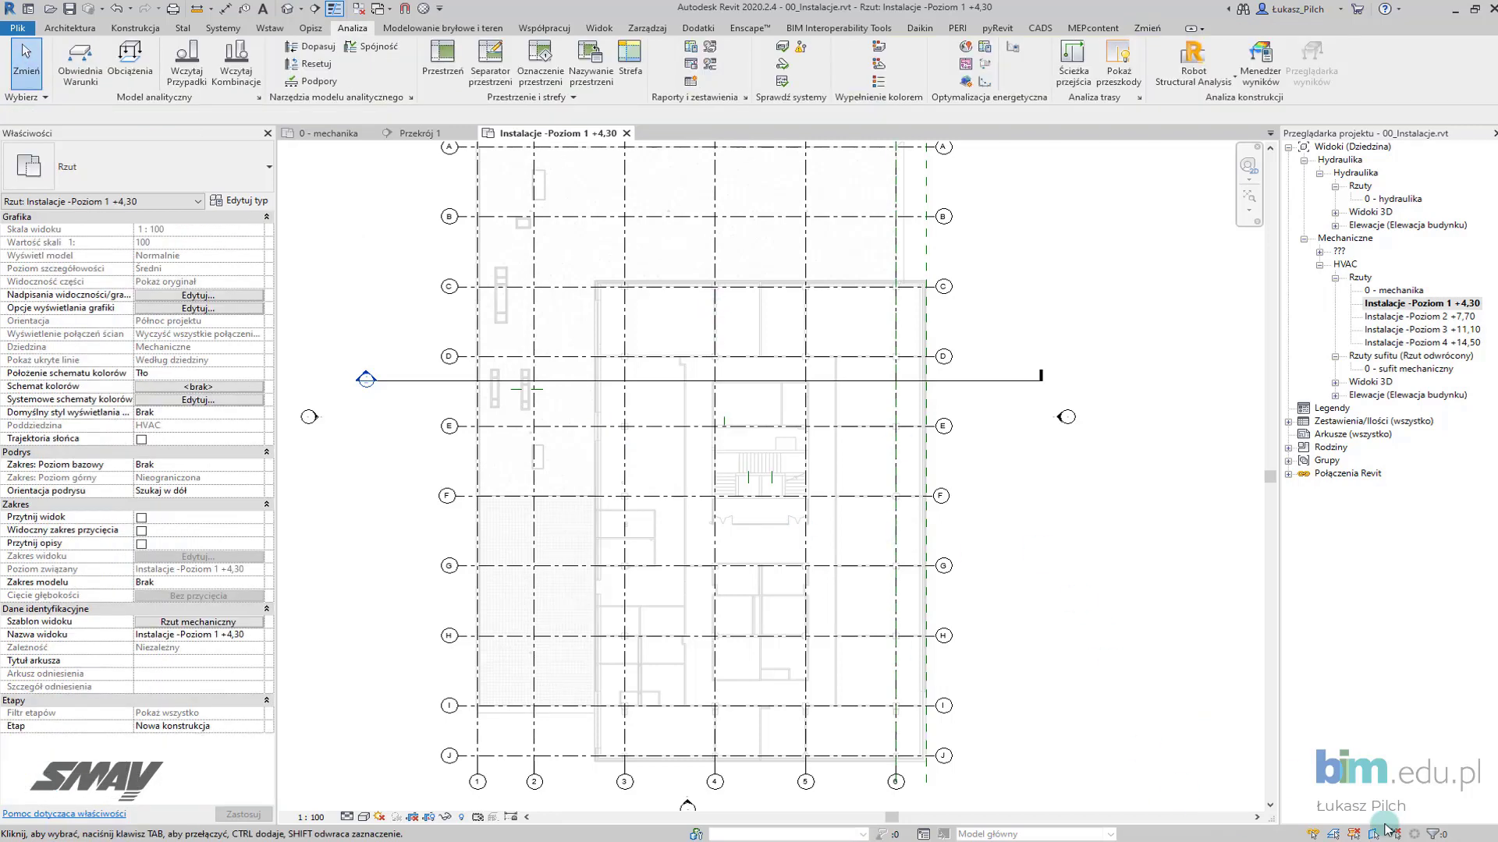
Step: Enable Definiuje pomieszczenie in the 00_ARCHITEKTURA.rvt link's type properties
left_click(694, 441)
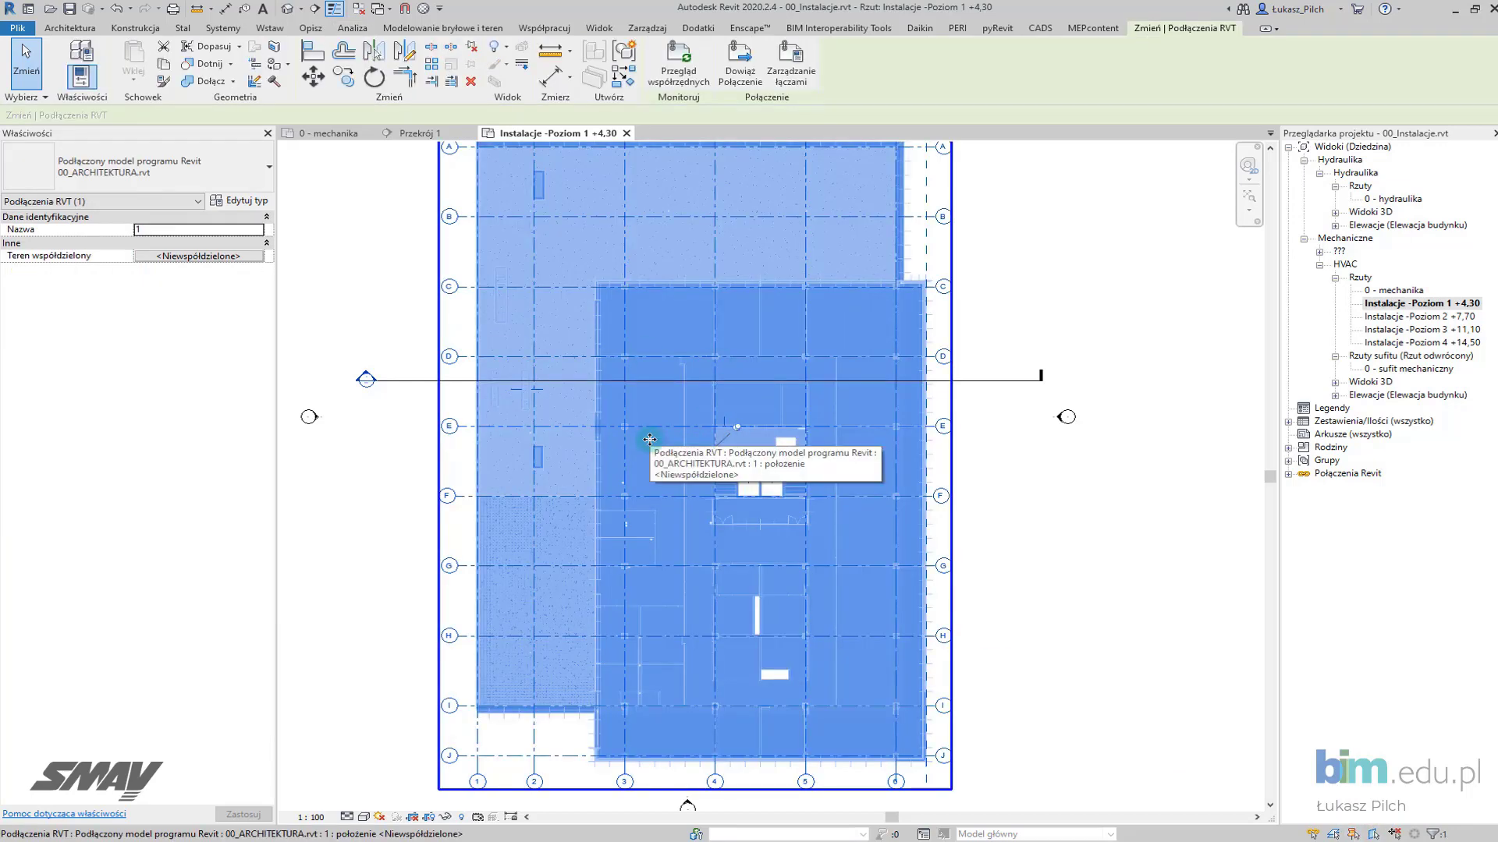
left_click(246, 205)
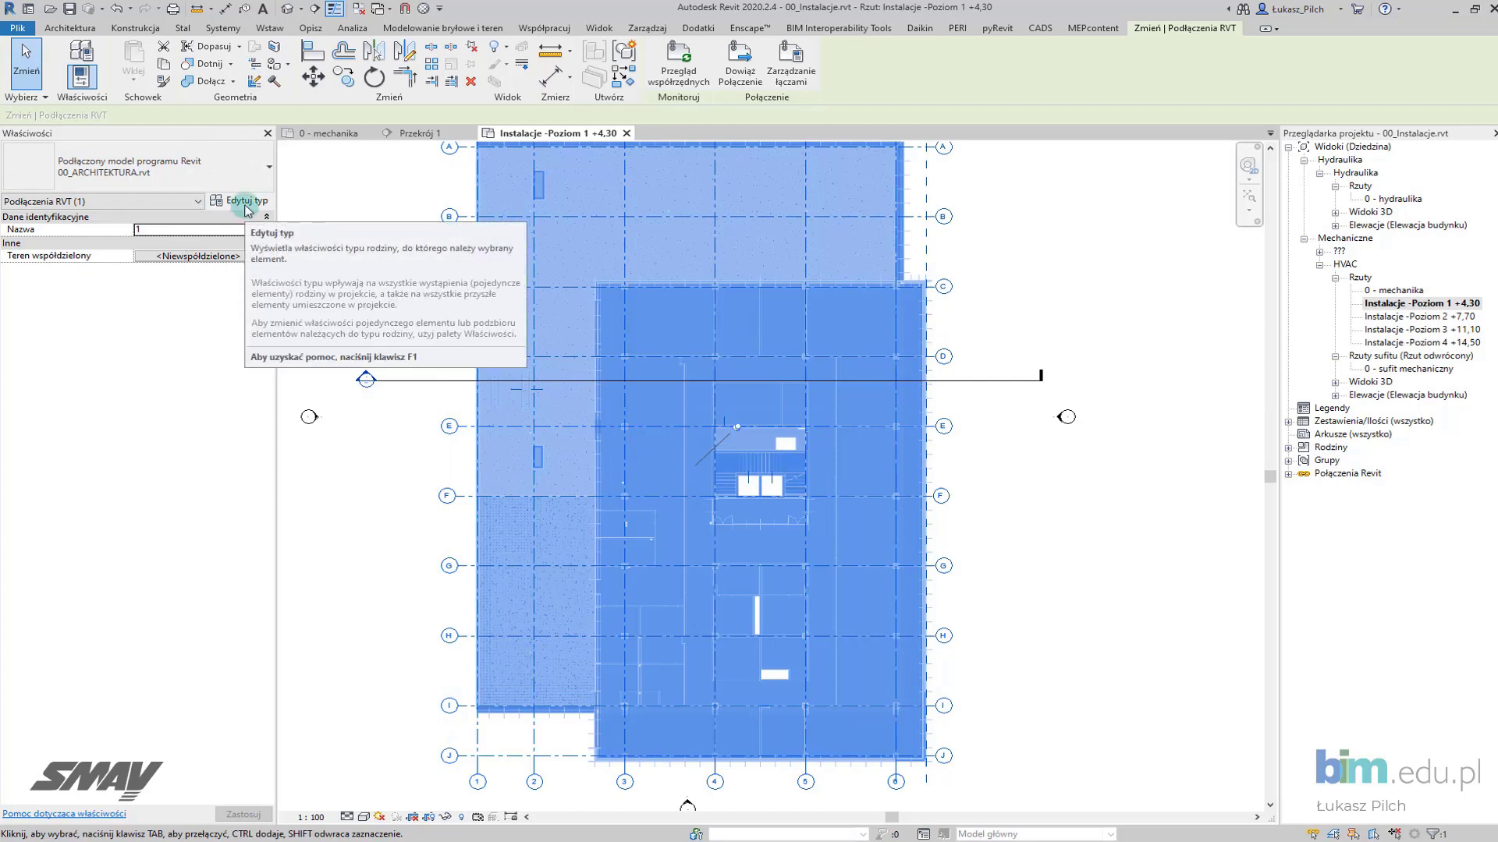
left_click(246, 205)
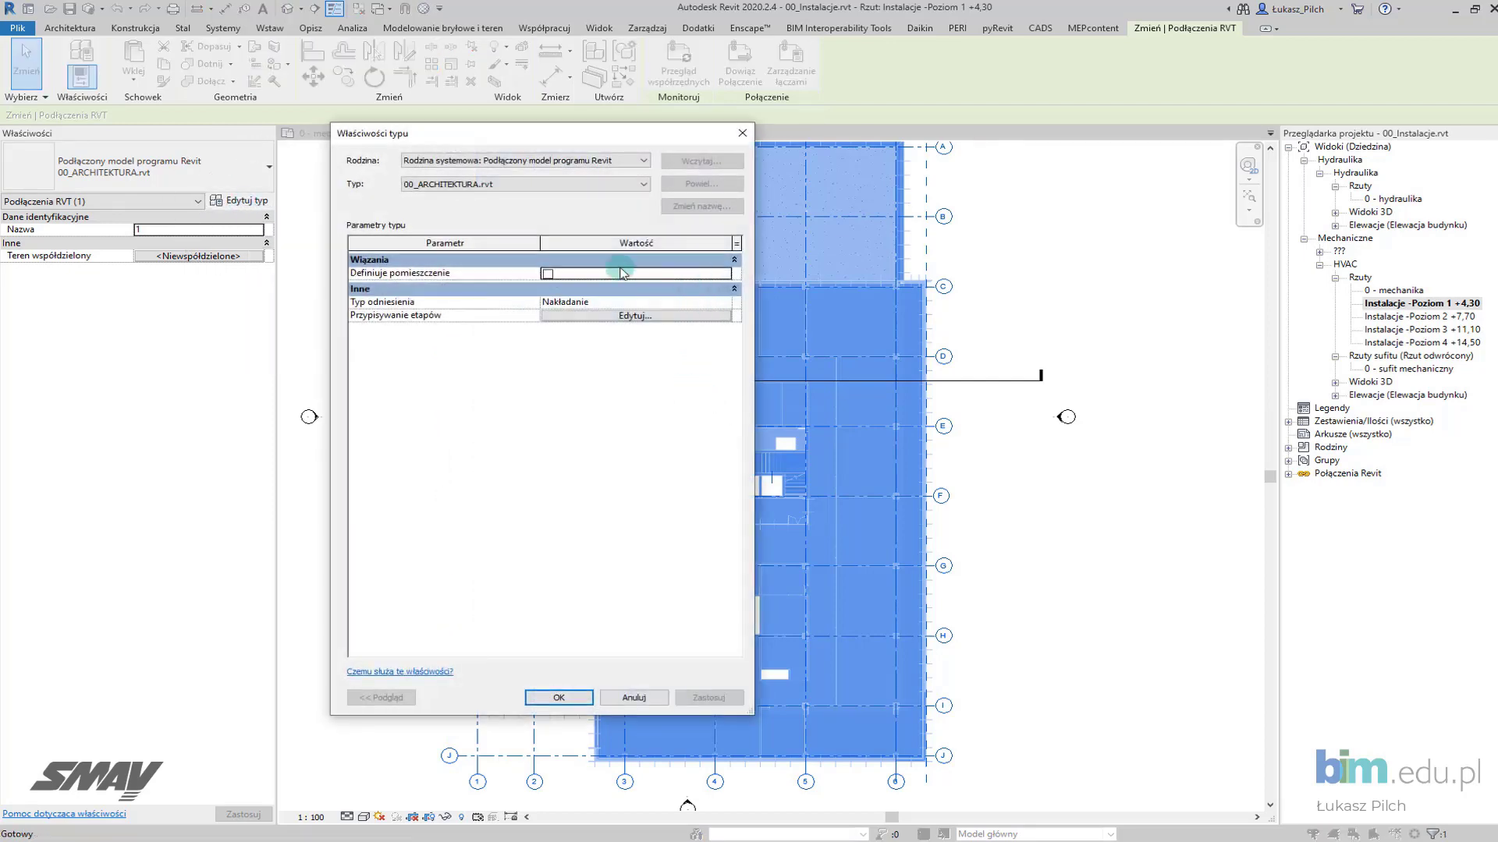
left_click(547, 275)
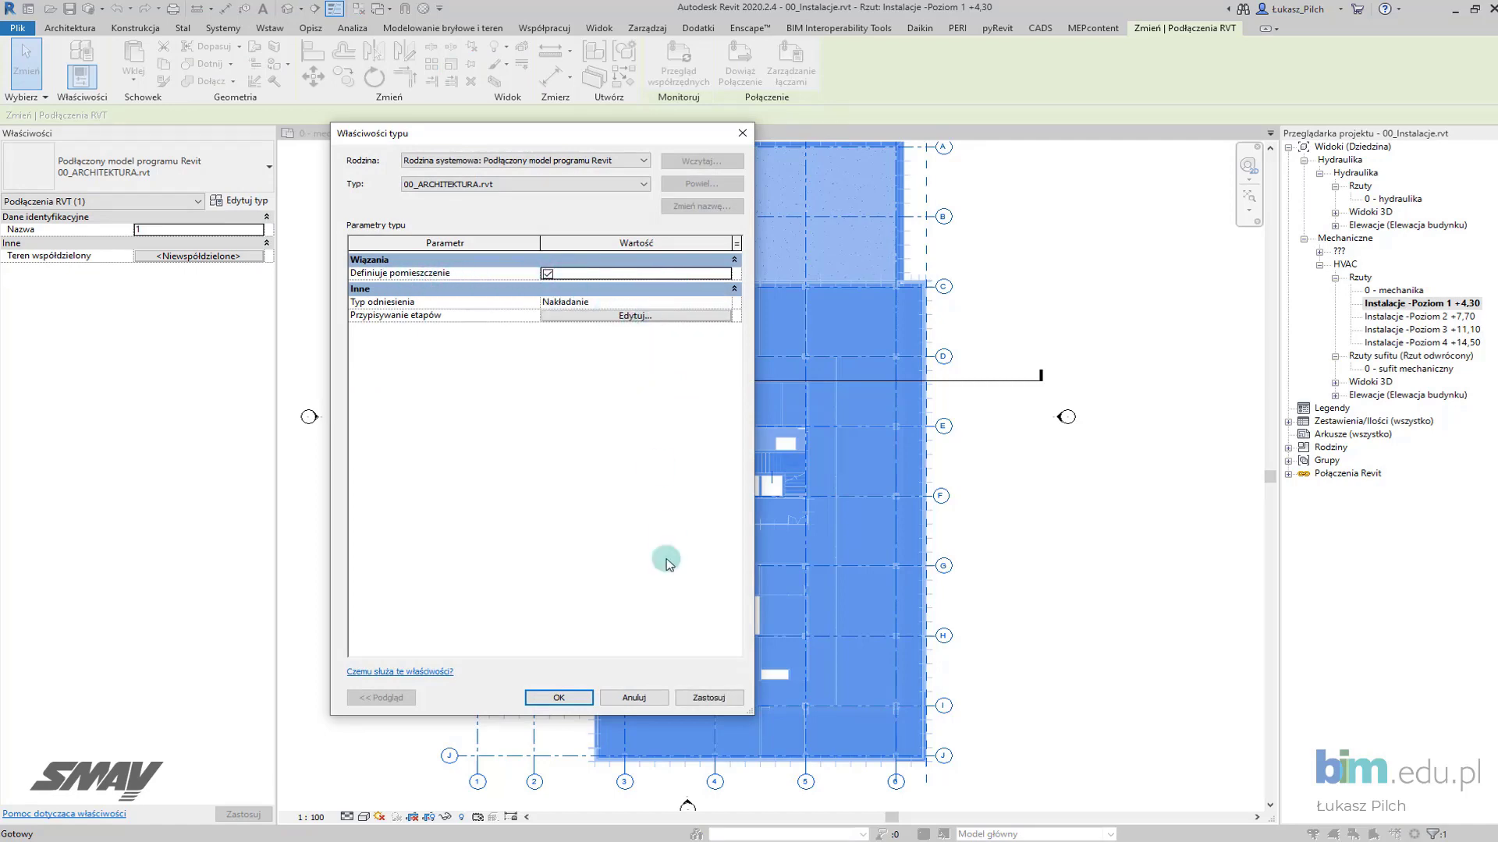
left_click(559, 697)
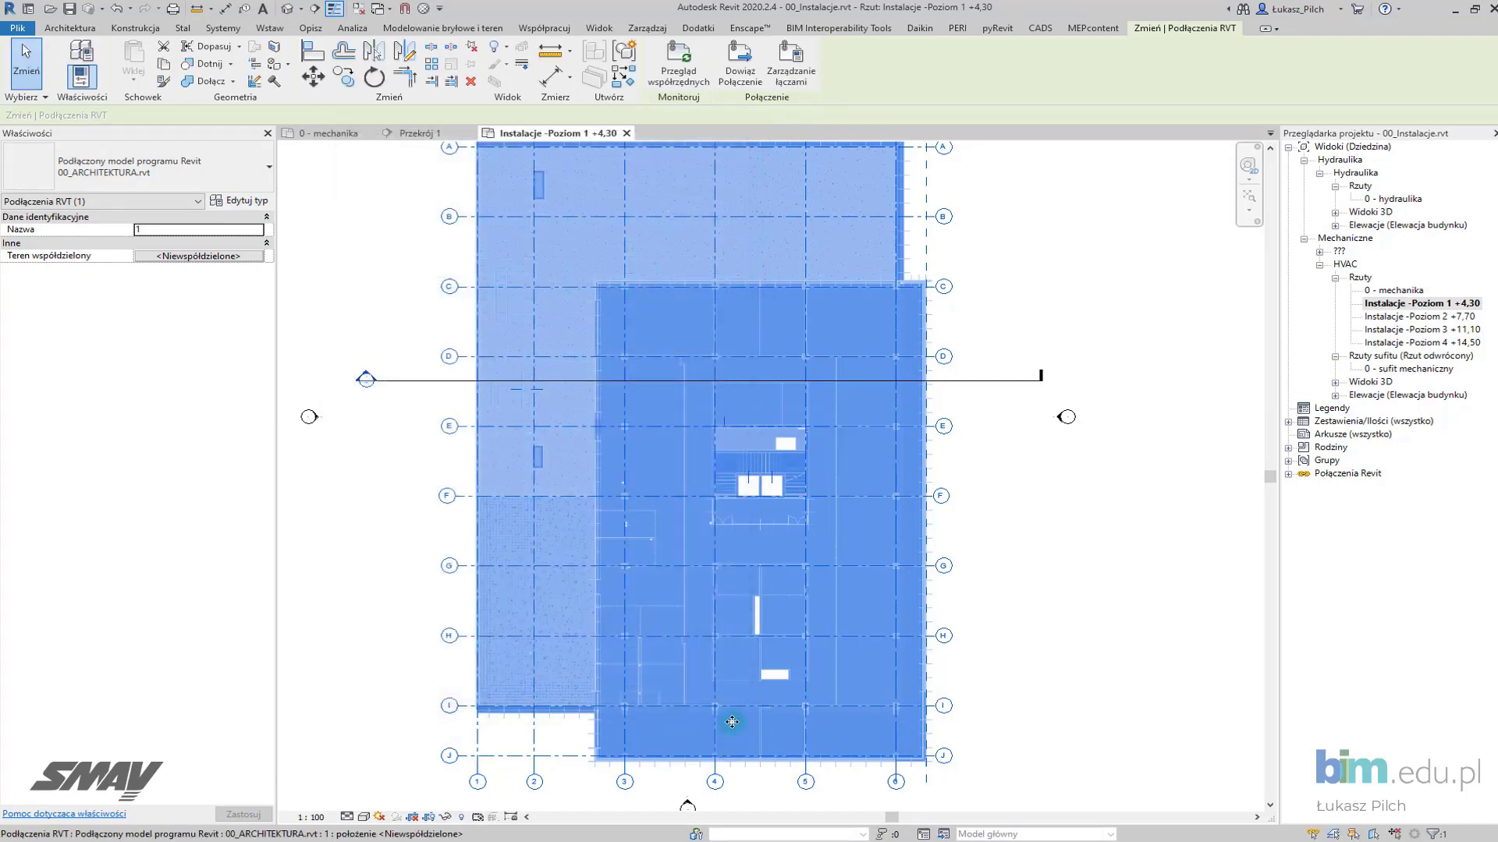
Step: Go to the Przekrój 1 section view from its section line
left_click(1155, 512)
right_click(996, 383)
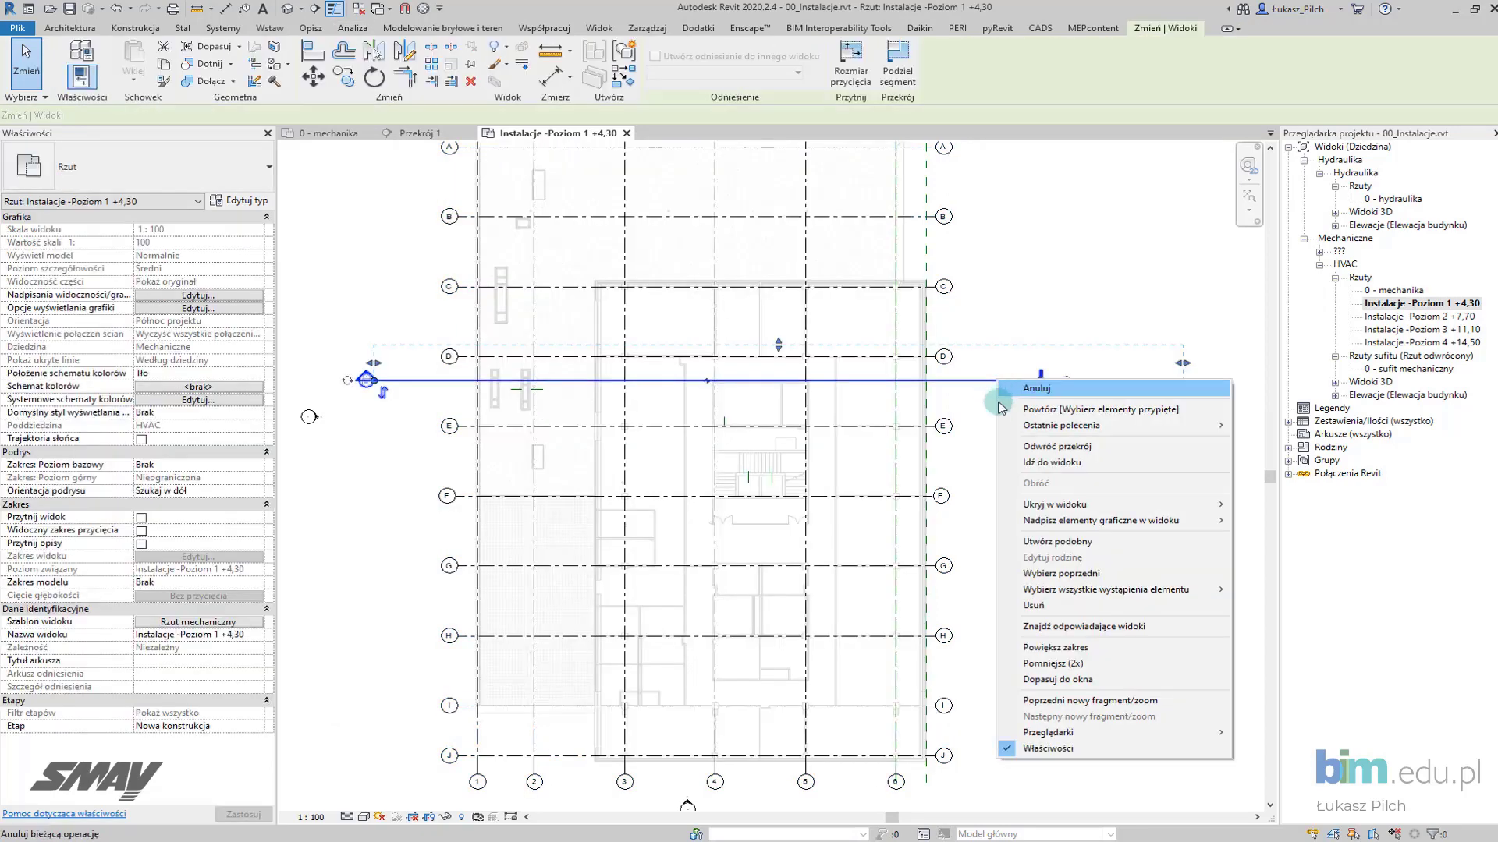
left_click(1052, 463)
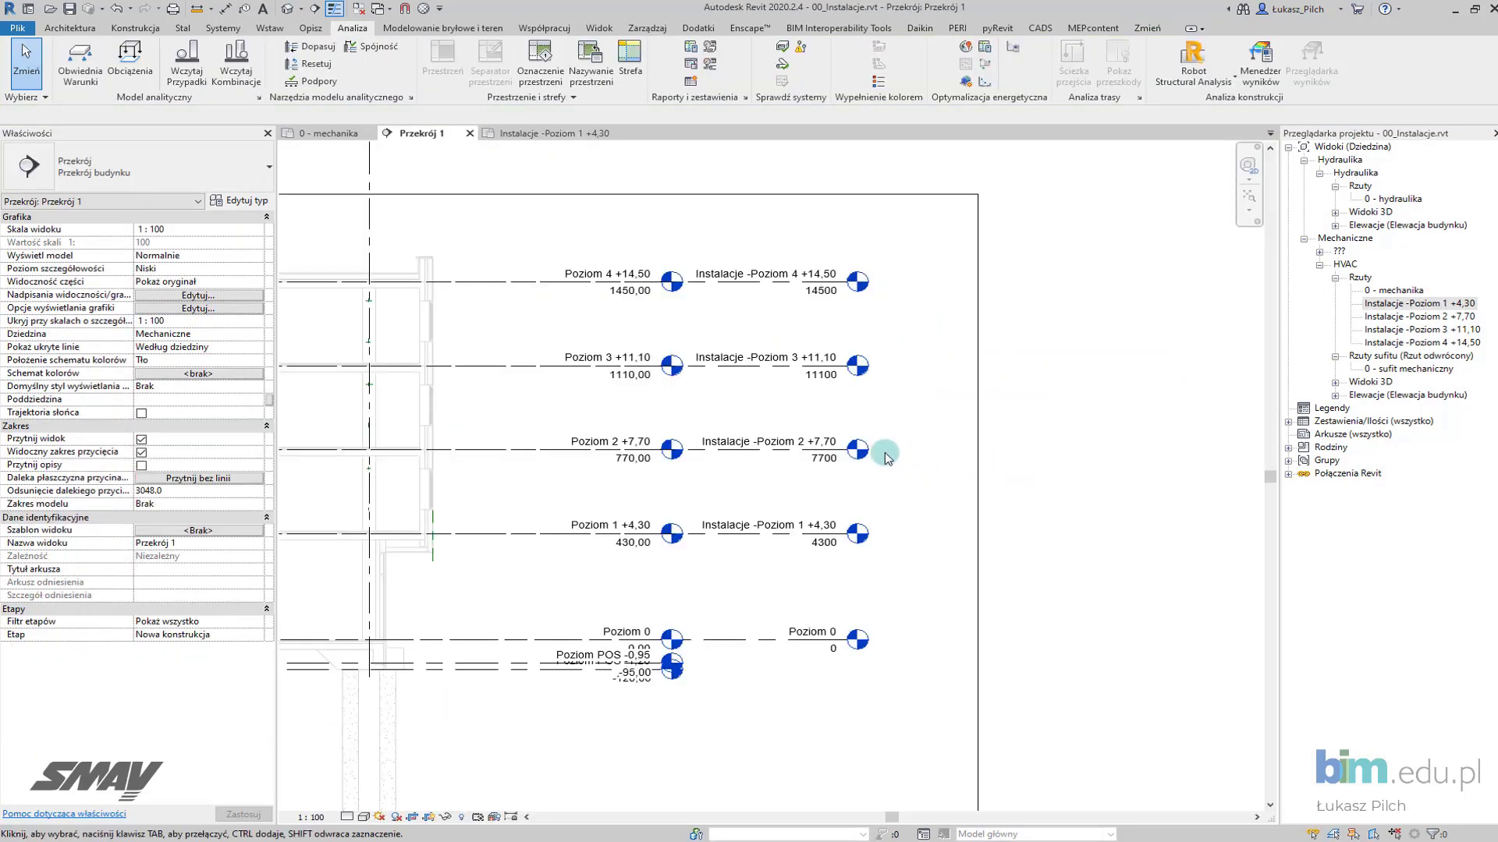
Step: Select and review the Instalacje level lines in the section
left_click(702, 505)
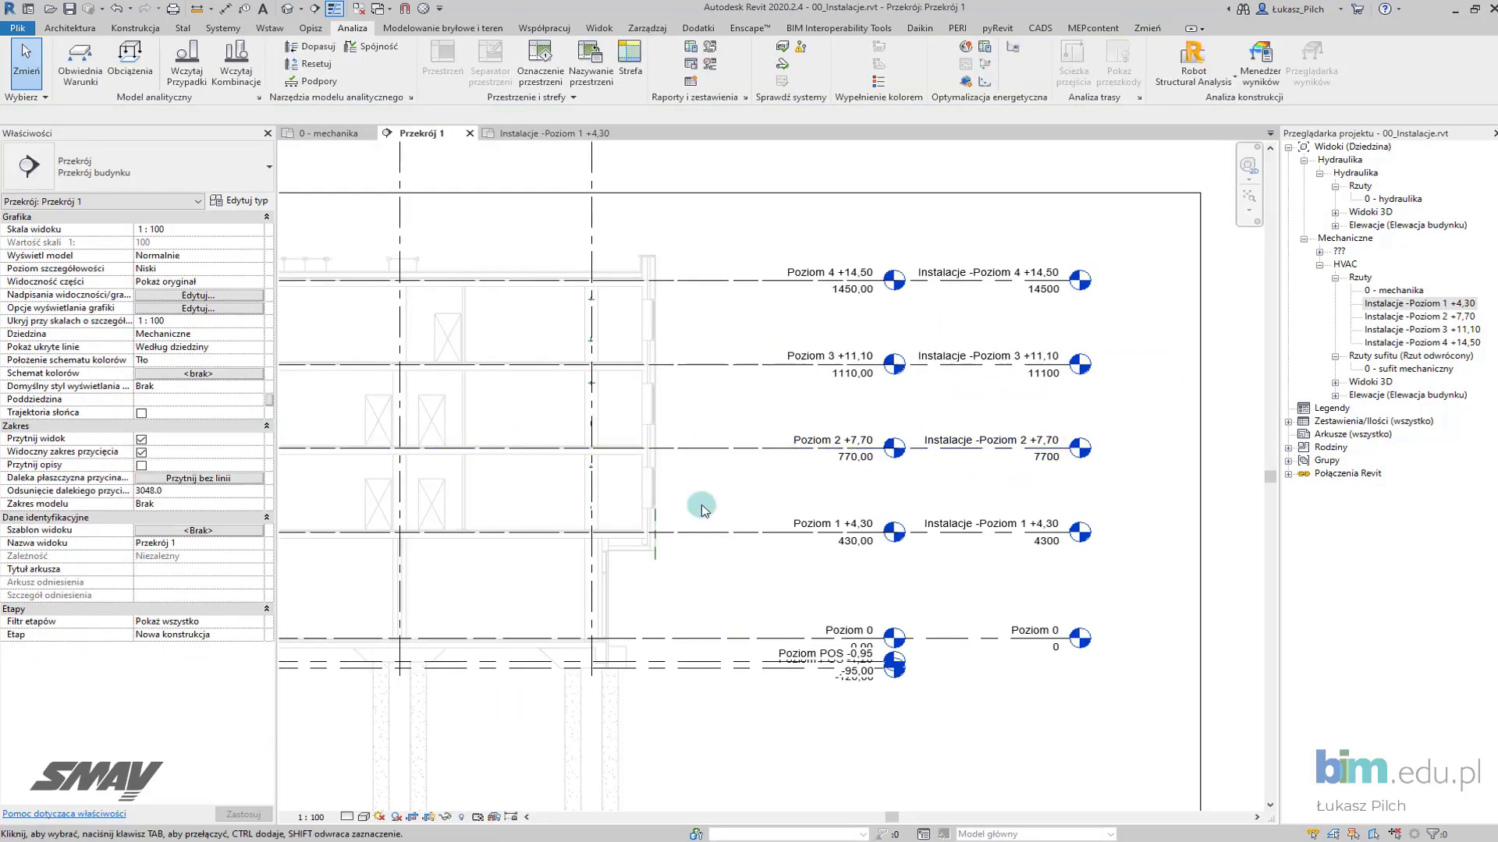
left_click(730, 533)
left_click(994, 448, "ctrl")
left_click(996, 364, "ctrl")
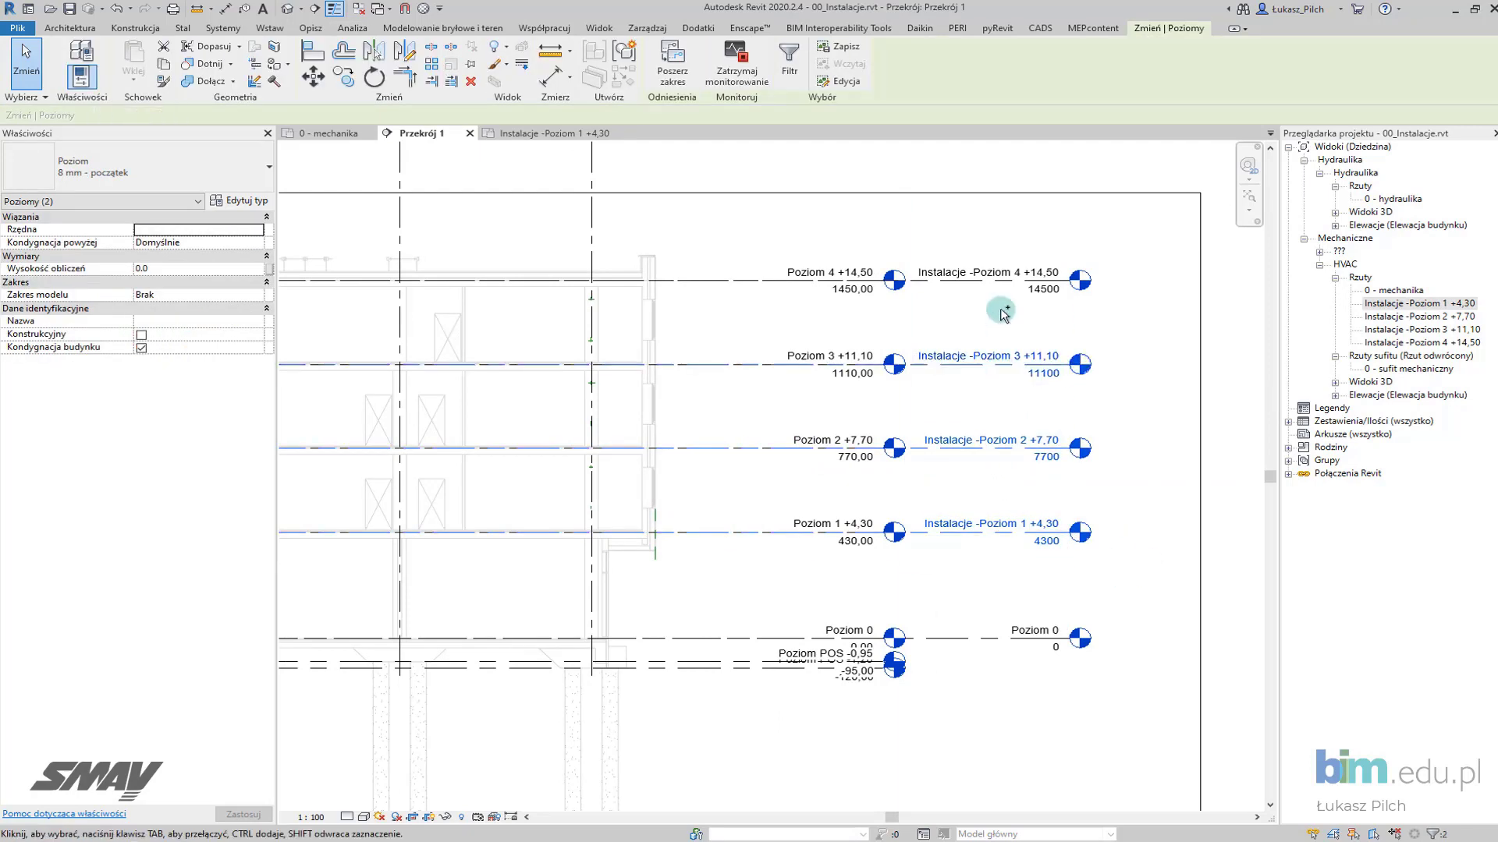
left_click(992, 282, "ctrl")
left_click(1070, 582)
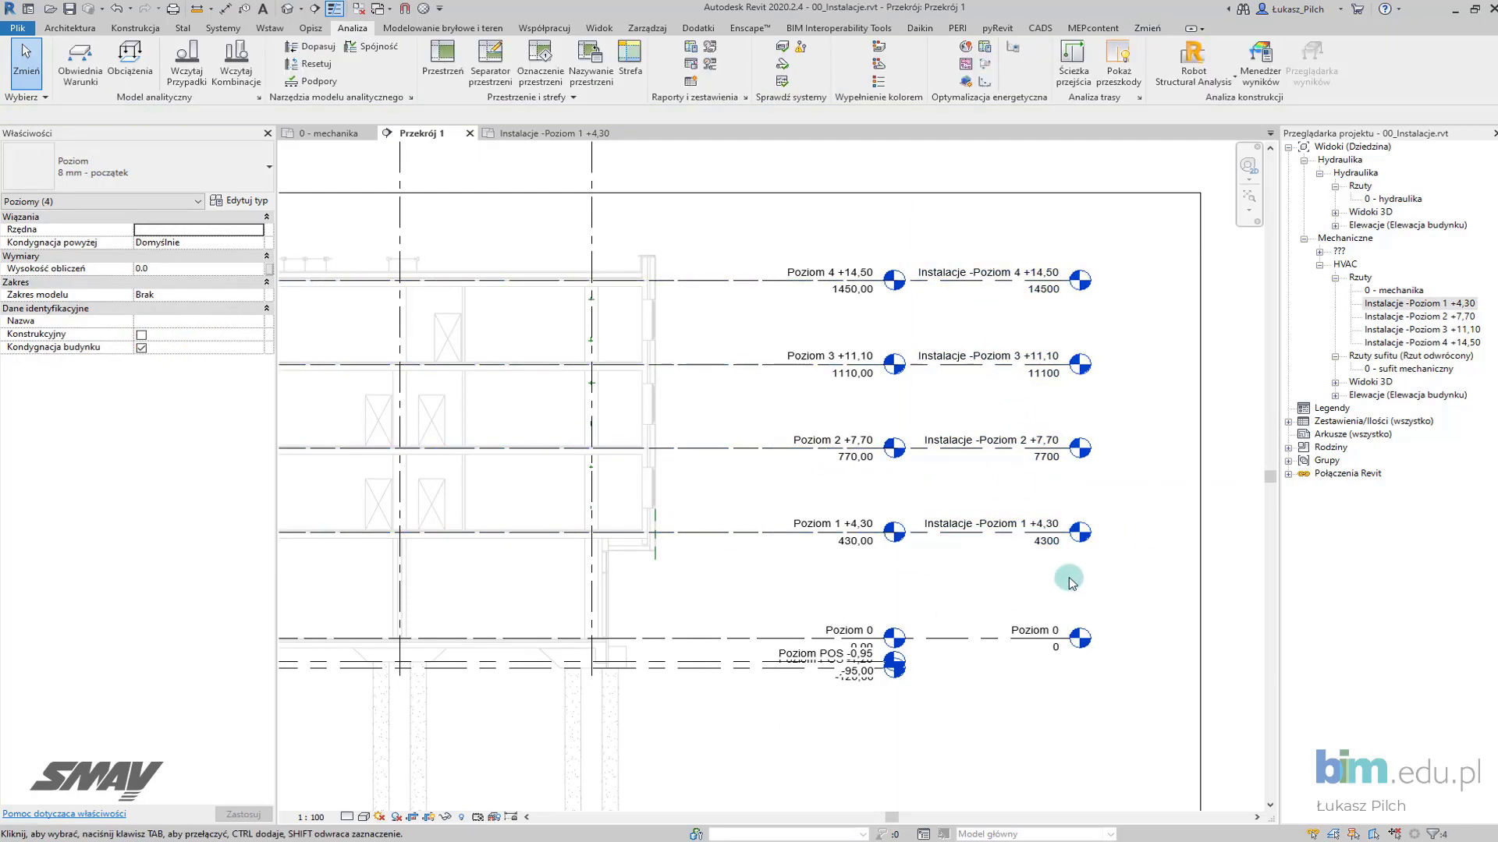
scroll(535, 528, "up", 3)
scroll(706, 534, "up", 2)
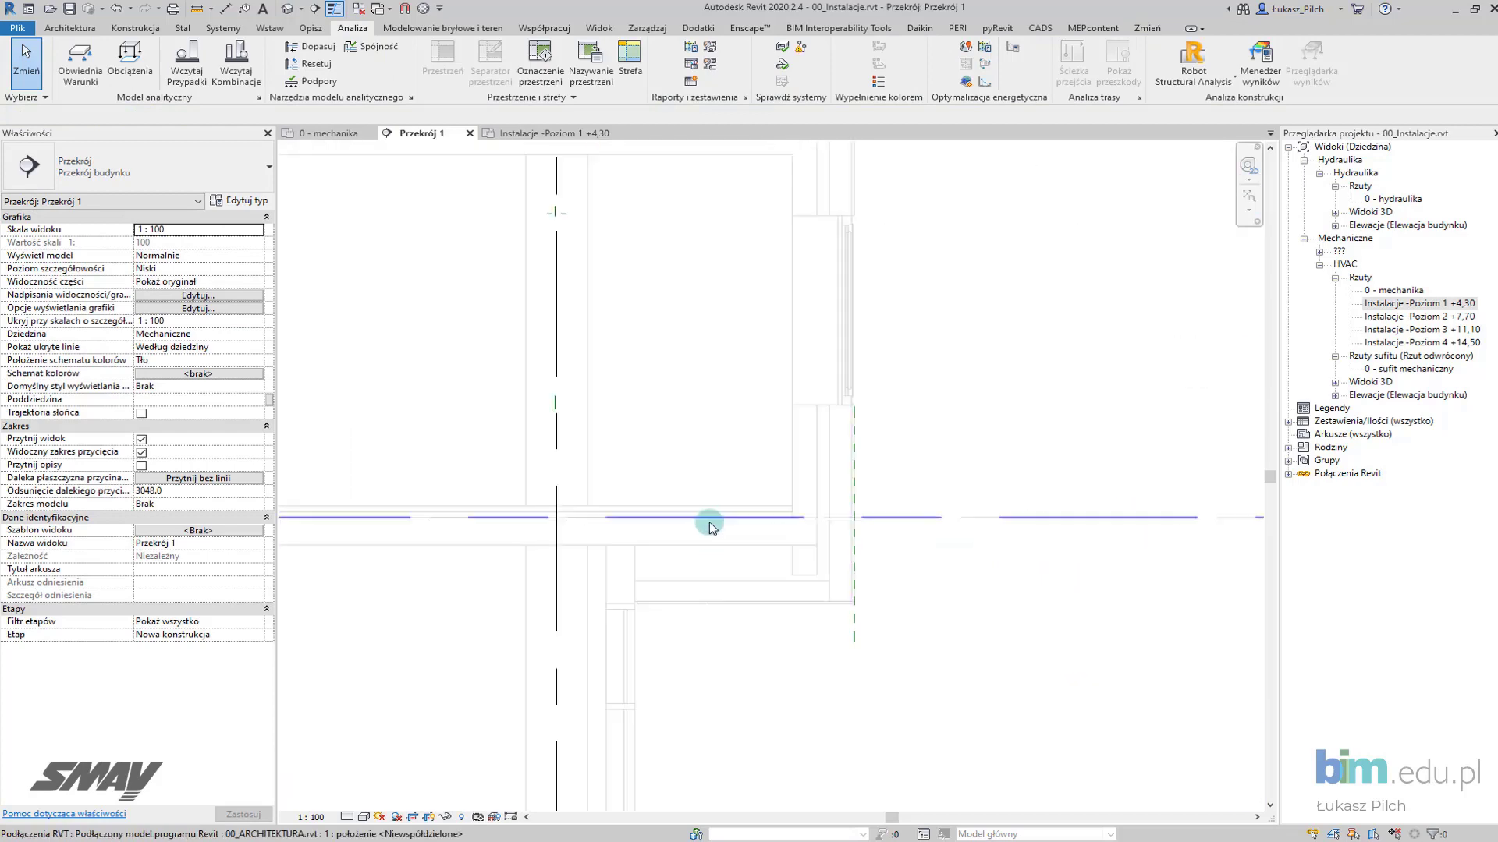
scroll(709, 524, "up", 1)
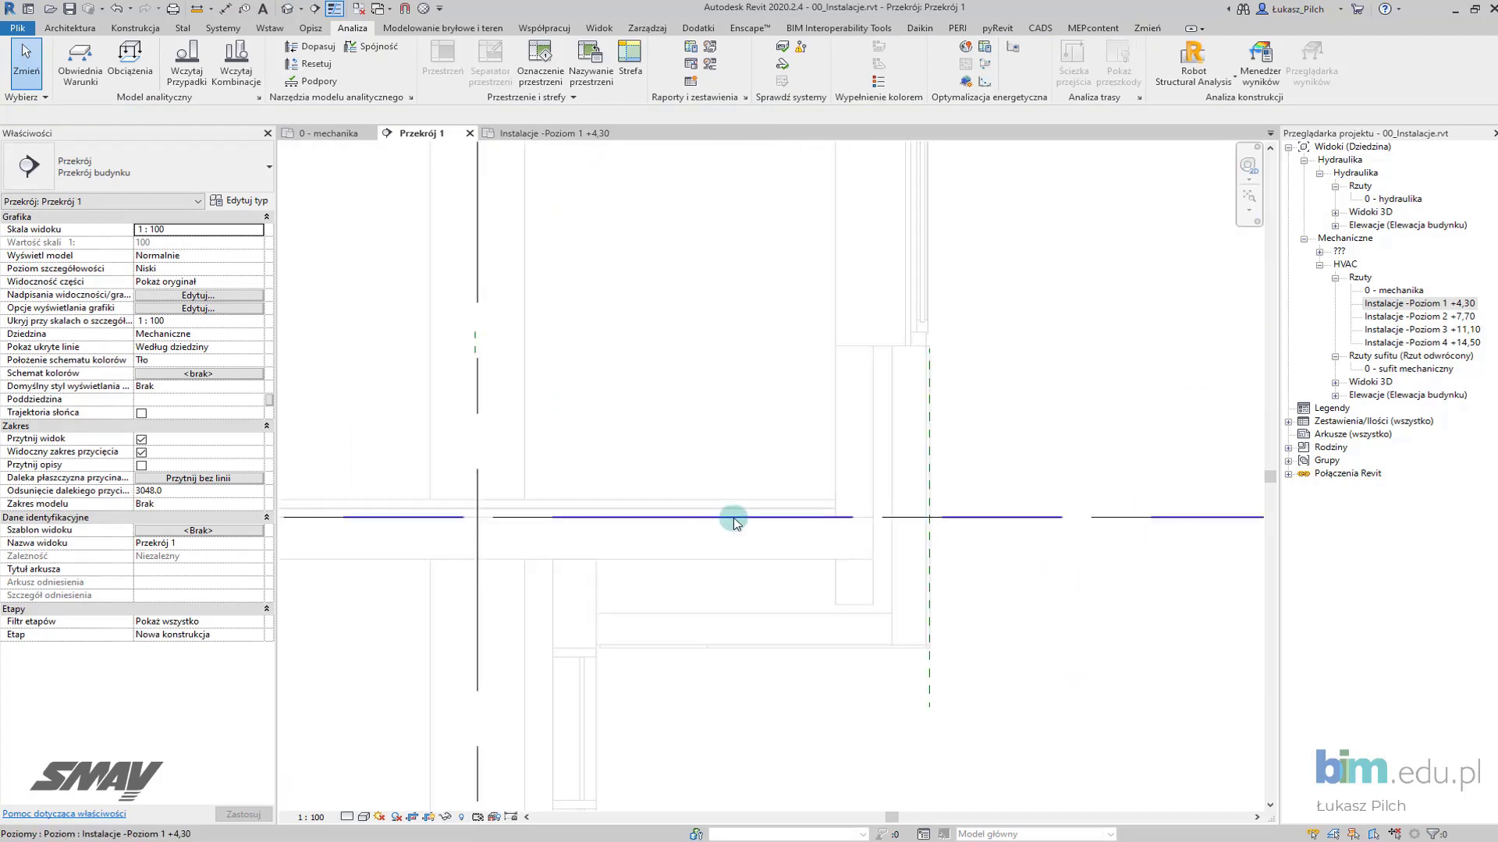
Step: Move Instalacje -Poziom 1 up 102 with MV to elevation 4402
left_click(733, 518)
scroll(625, 515, "down", 1)
scroll(616, 510, "down", 1)
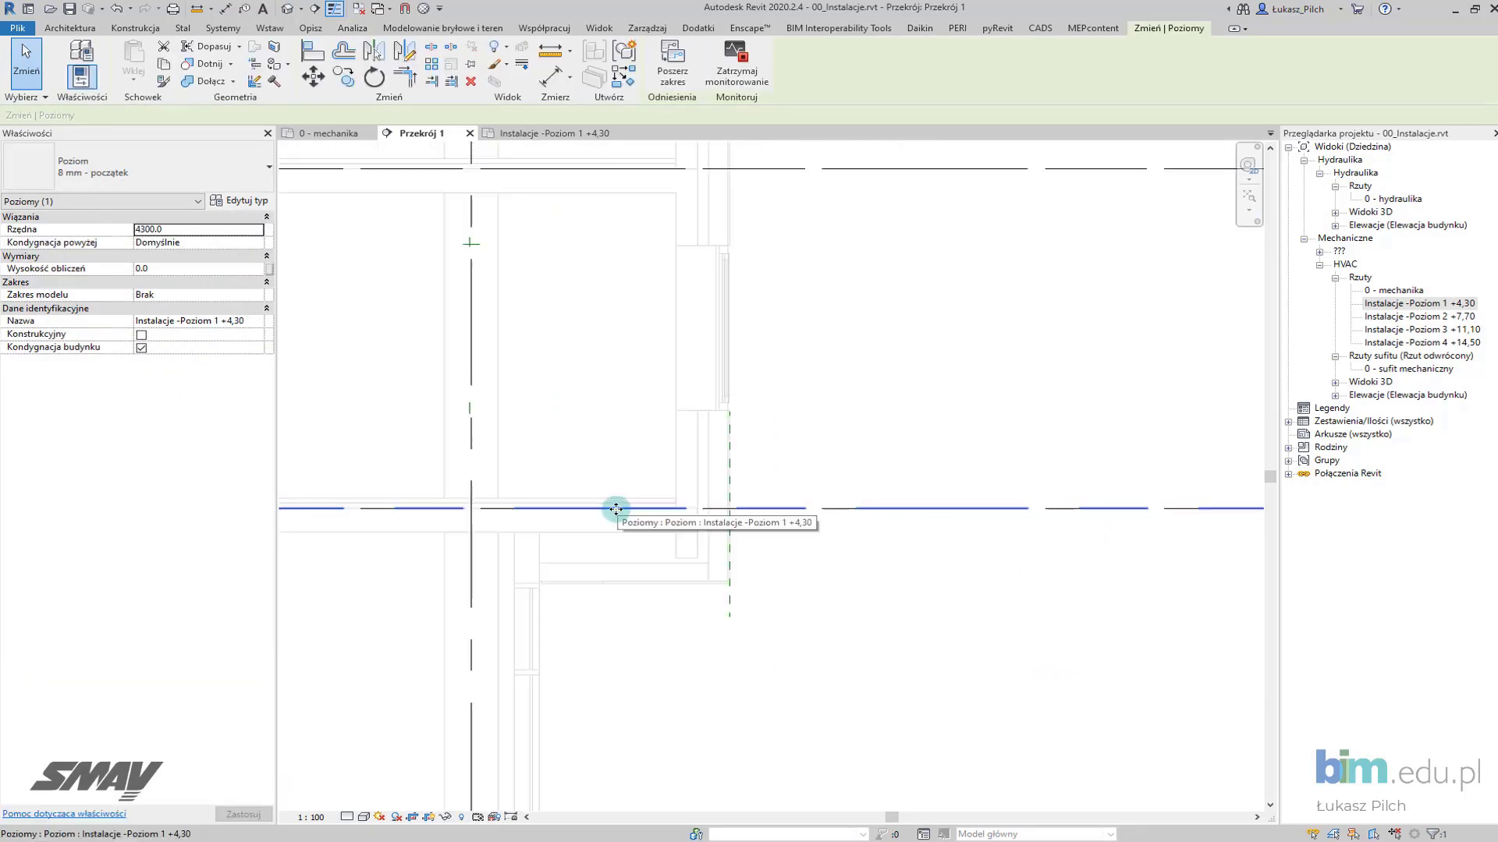
scroll(612, 515, "up", 2)
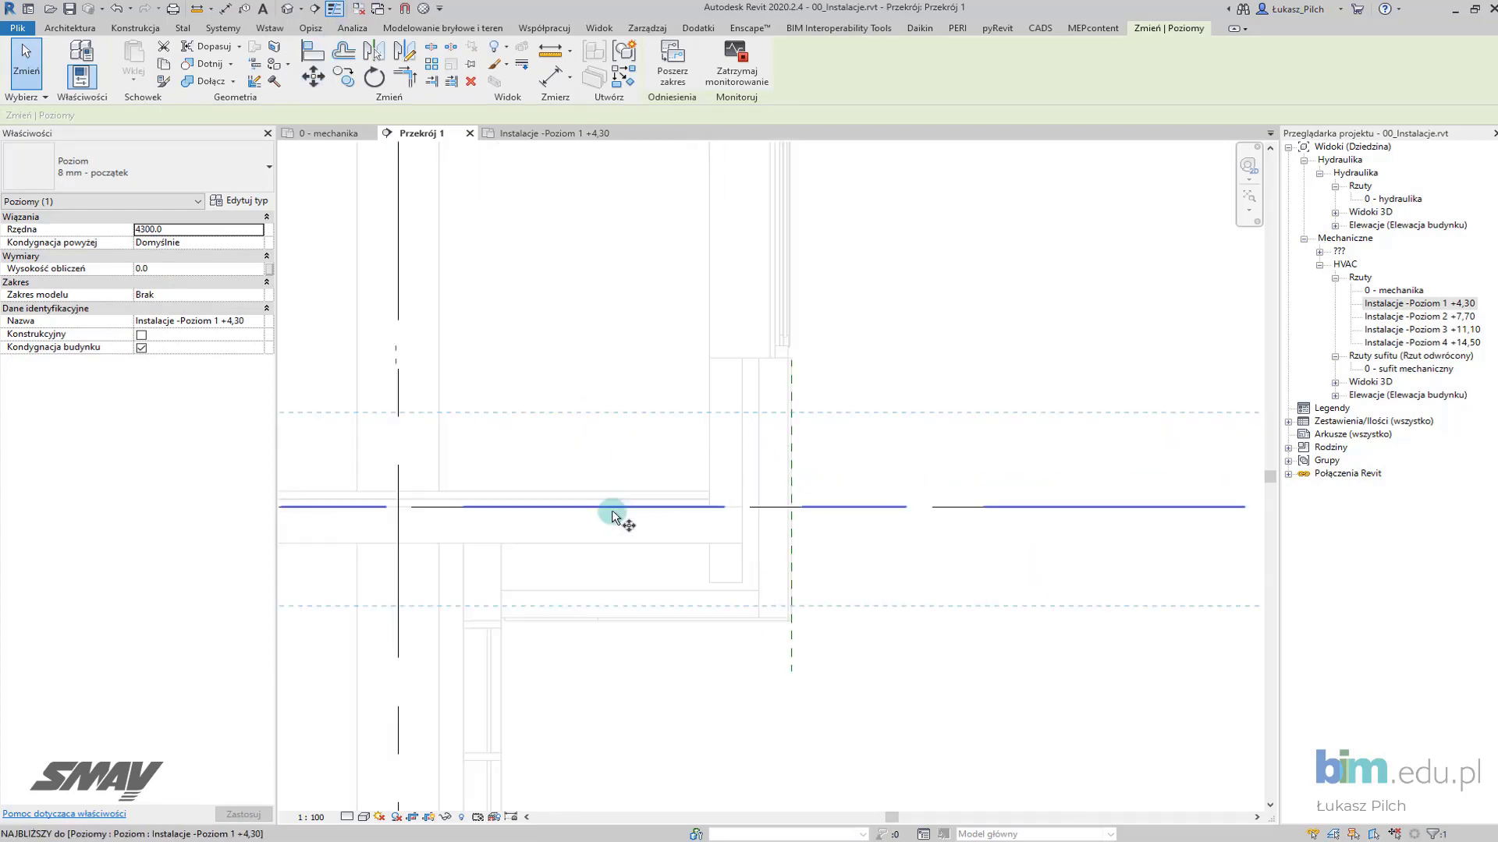
key("m")
key("v")
scroll(612, 513, "up", 1)
left_click(614, 511)
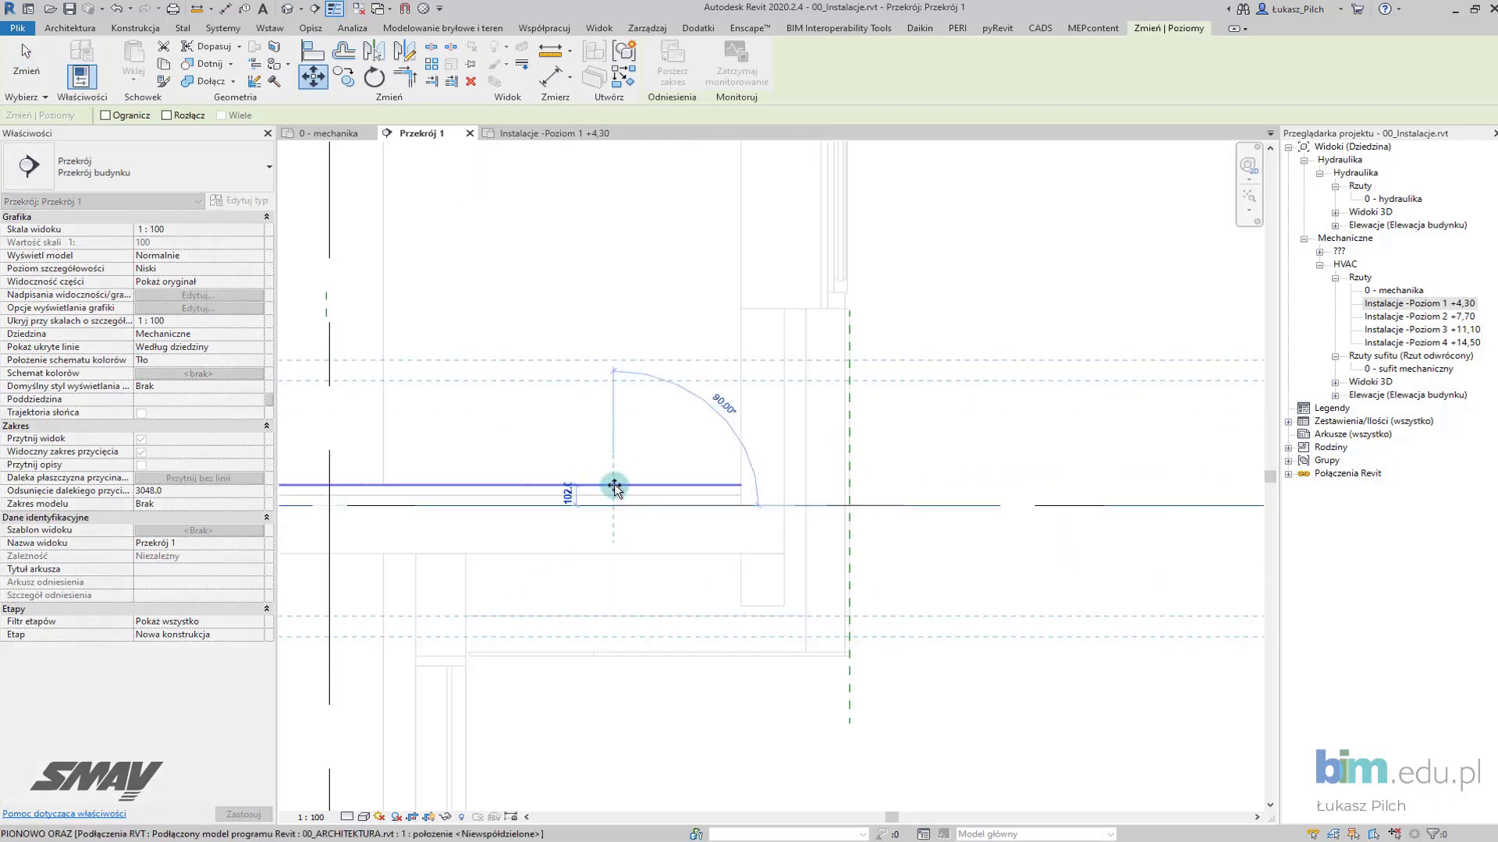
left_click(613, 489)
scroll(647, 490, "down", 2)
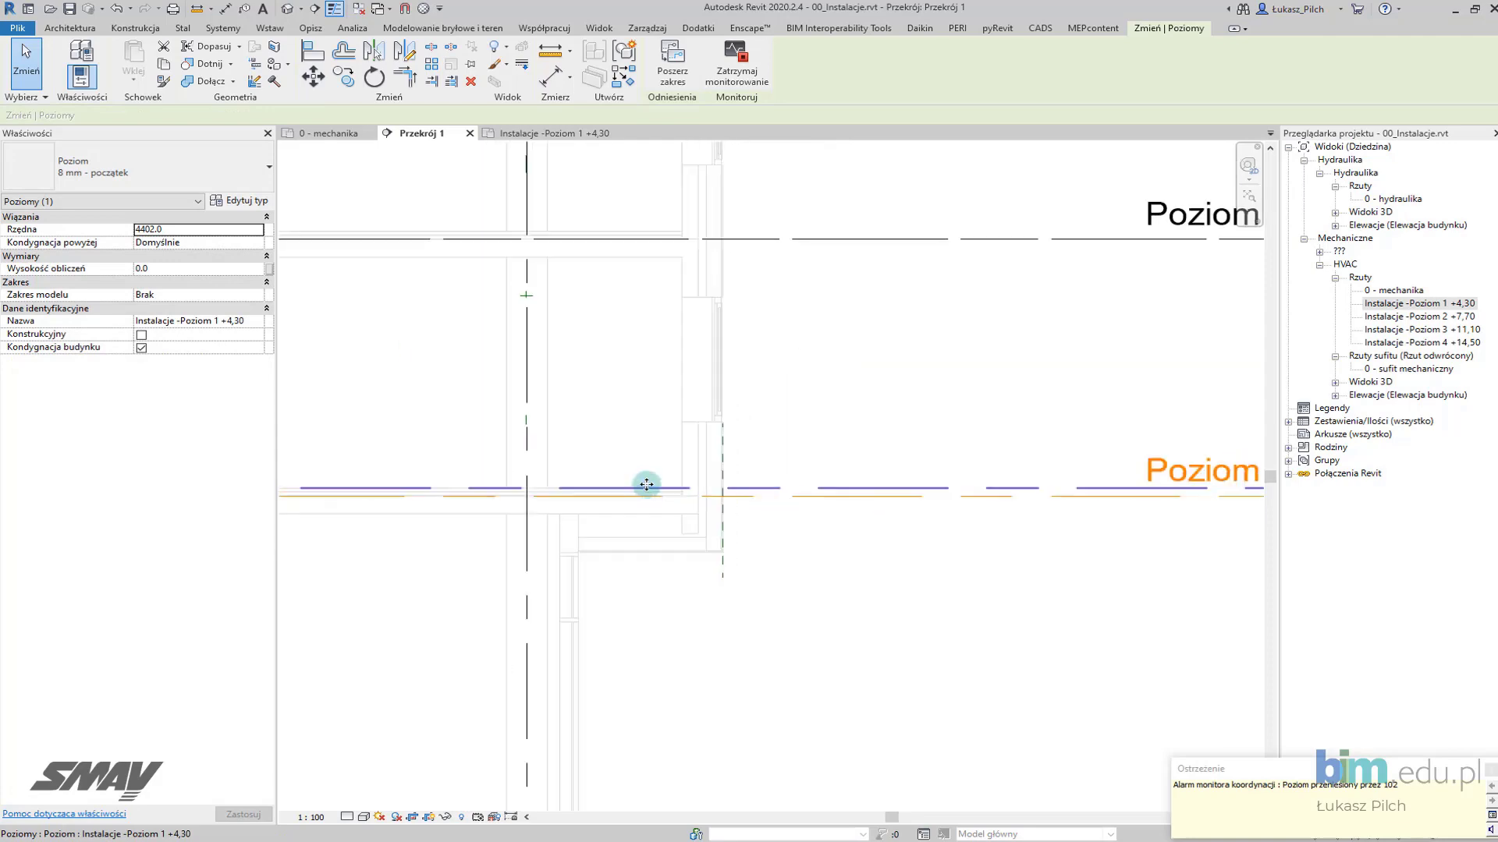
scroll(635, 485, "down", 3)
scroll(633, 499, "down", 1)
scroll(596, 405, "up", 1)
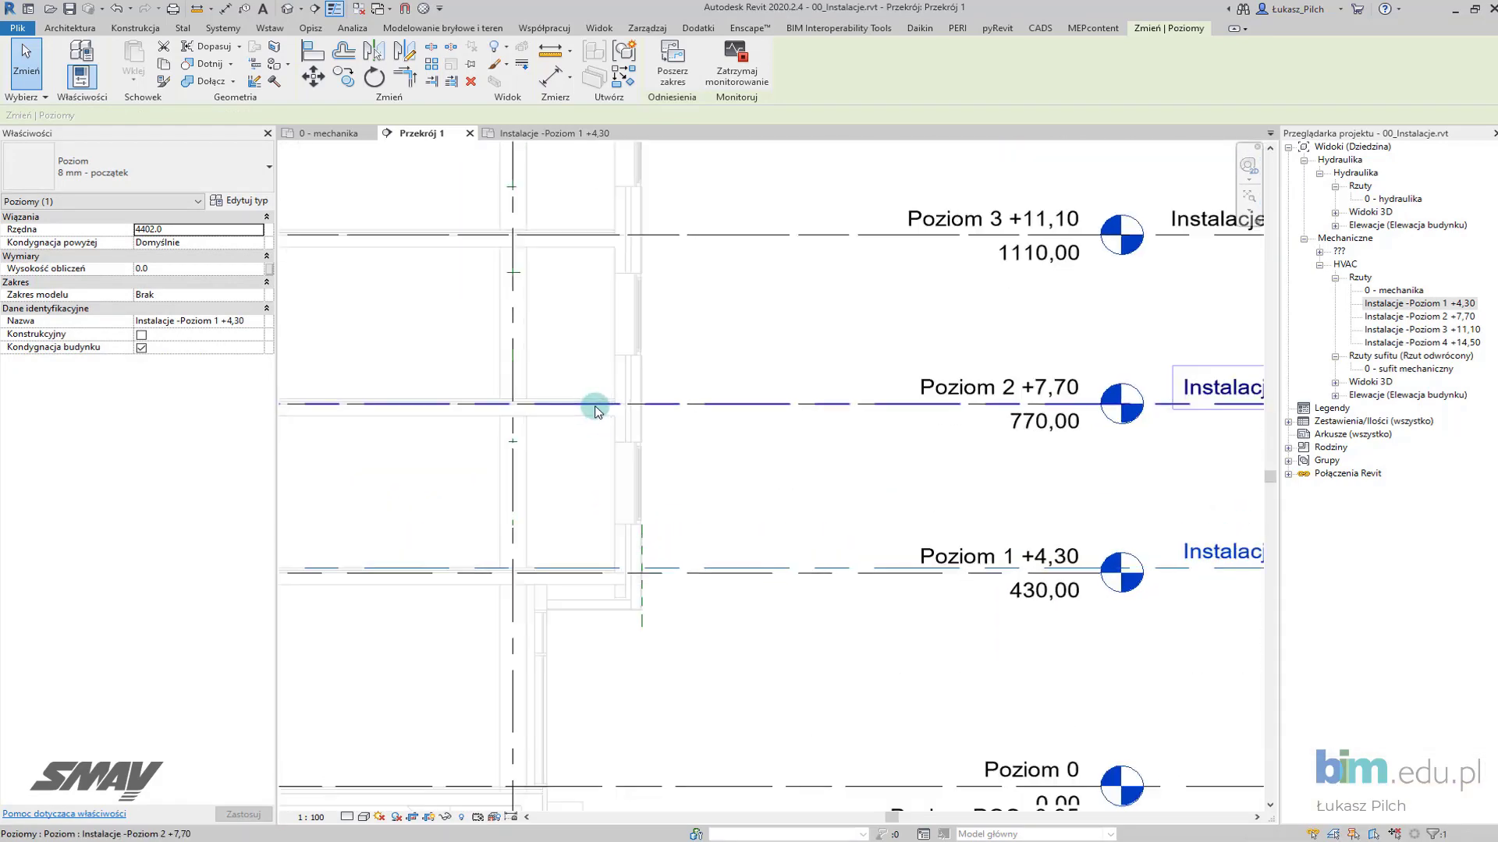
scroll(589, 406, "up", 3)
Step: Drag Instalacje -Poziom 2 up 102 to elevation 7802
left_click(582, 415)
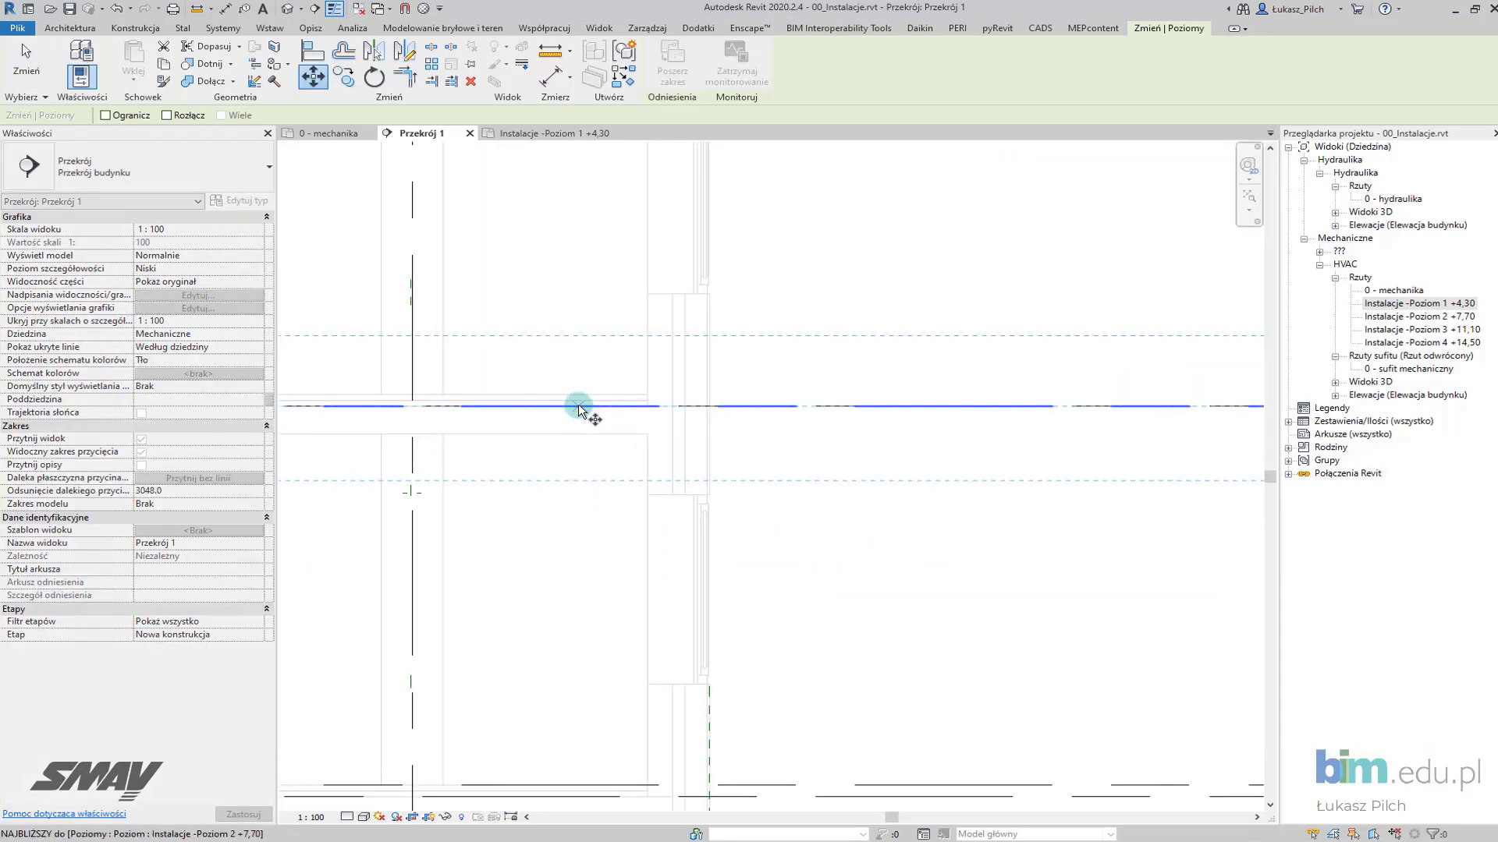
left_click_drag(582, 415, 578, 393)
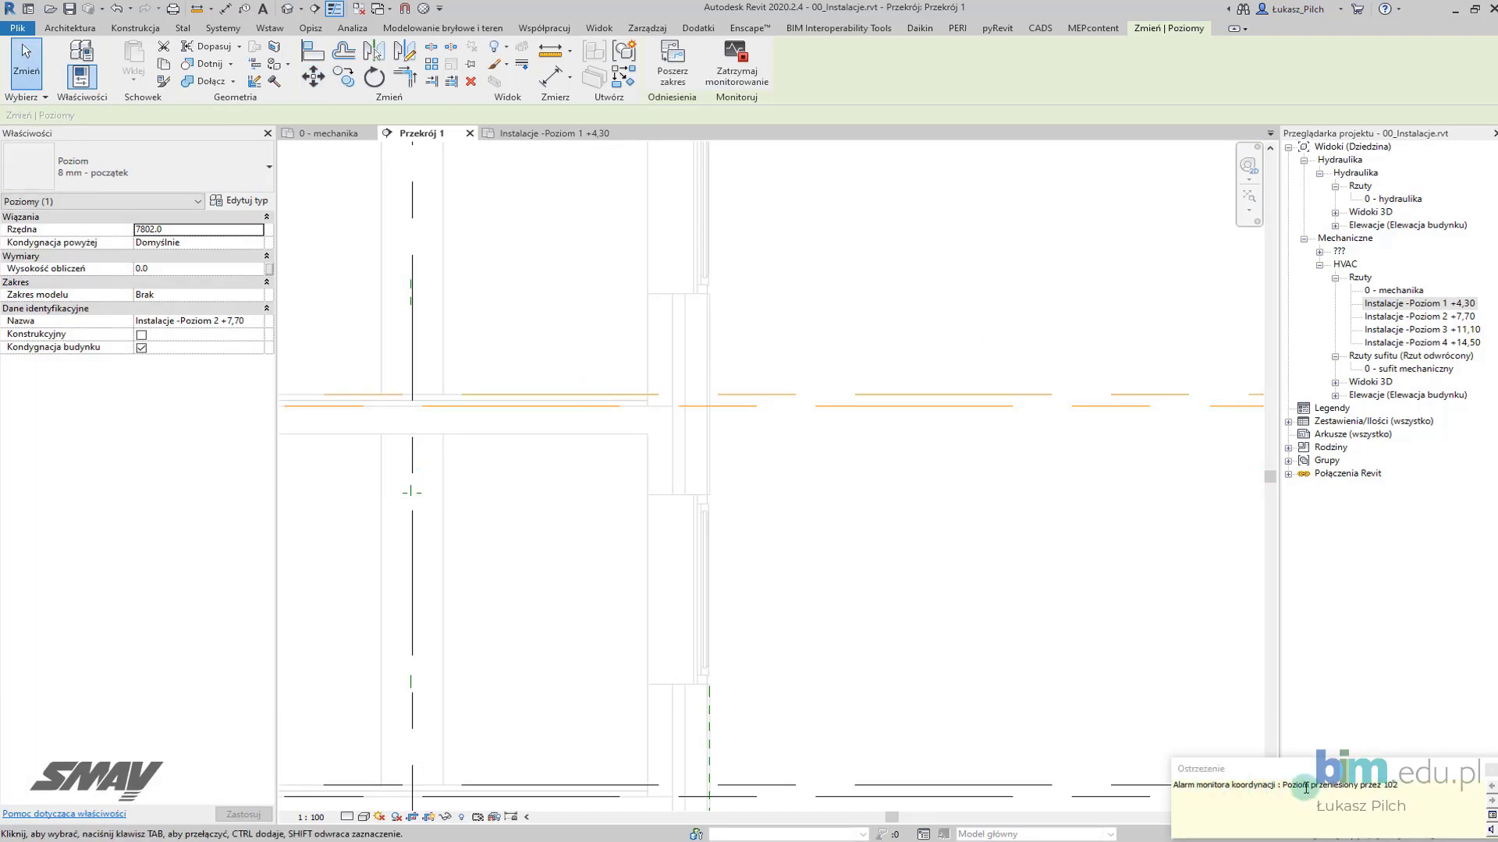
scroll(663, 499, "down", 1)
scroll(671, 530, "down", 1)
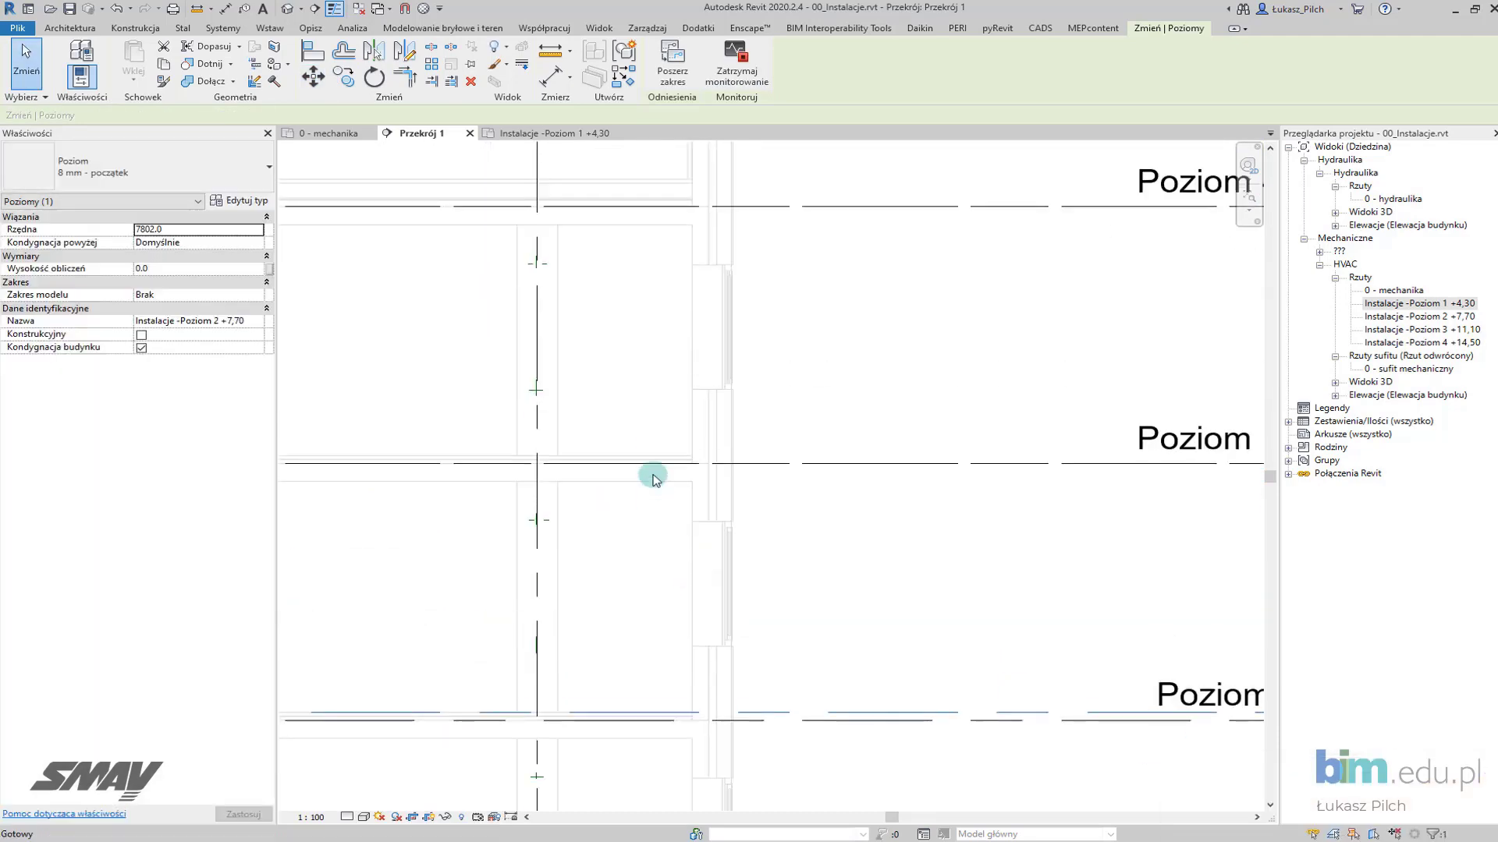
Step: Raise Instalacje -Poziom 3 by 102 to elevation 11202
left_click(652, 464)
left_click(313, 75)
scroll(676, 466, "up", 1)
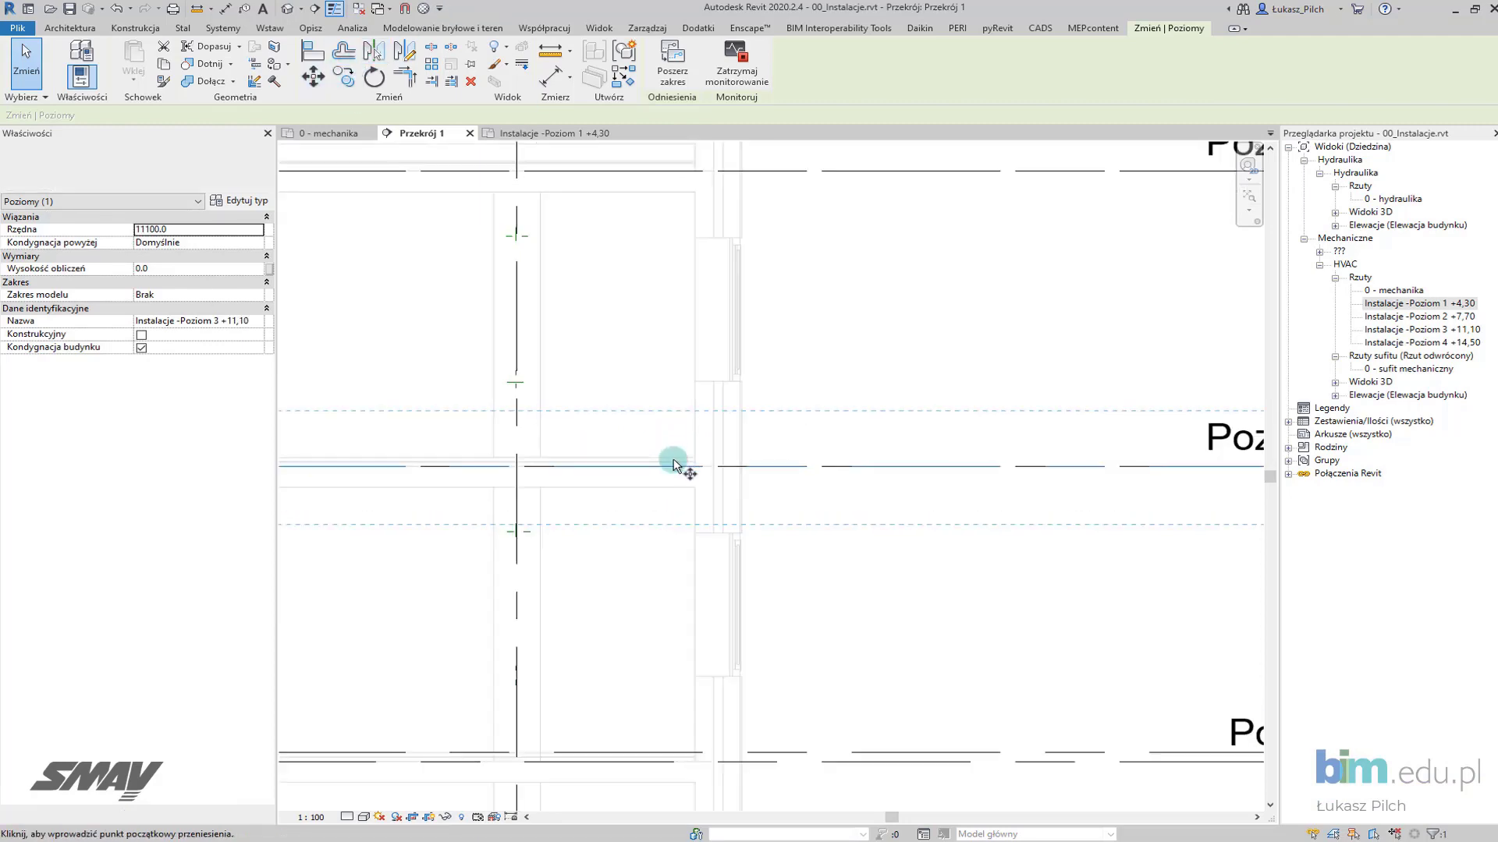
key("Escape")
scroll(668, 472, "up", 2)
mouse_move(678, 357)
middle_mouse_down()
mouse_move(675, 569)
mouse_move(652, 361)
mouse_move(638, 405)
middle_mouse_up()
left_click(652, 361)
Step: Pan to show all level heads reading 4402, 7802, 11202 and 14500
scroll(702, 538, "down", 5)
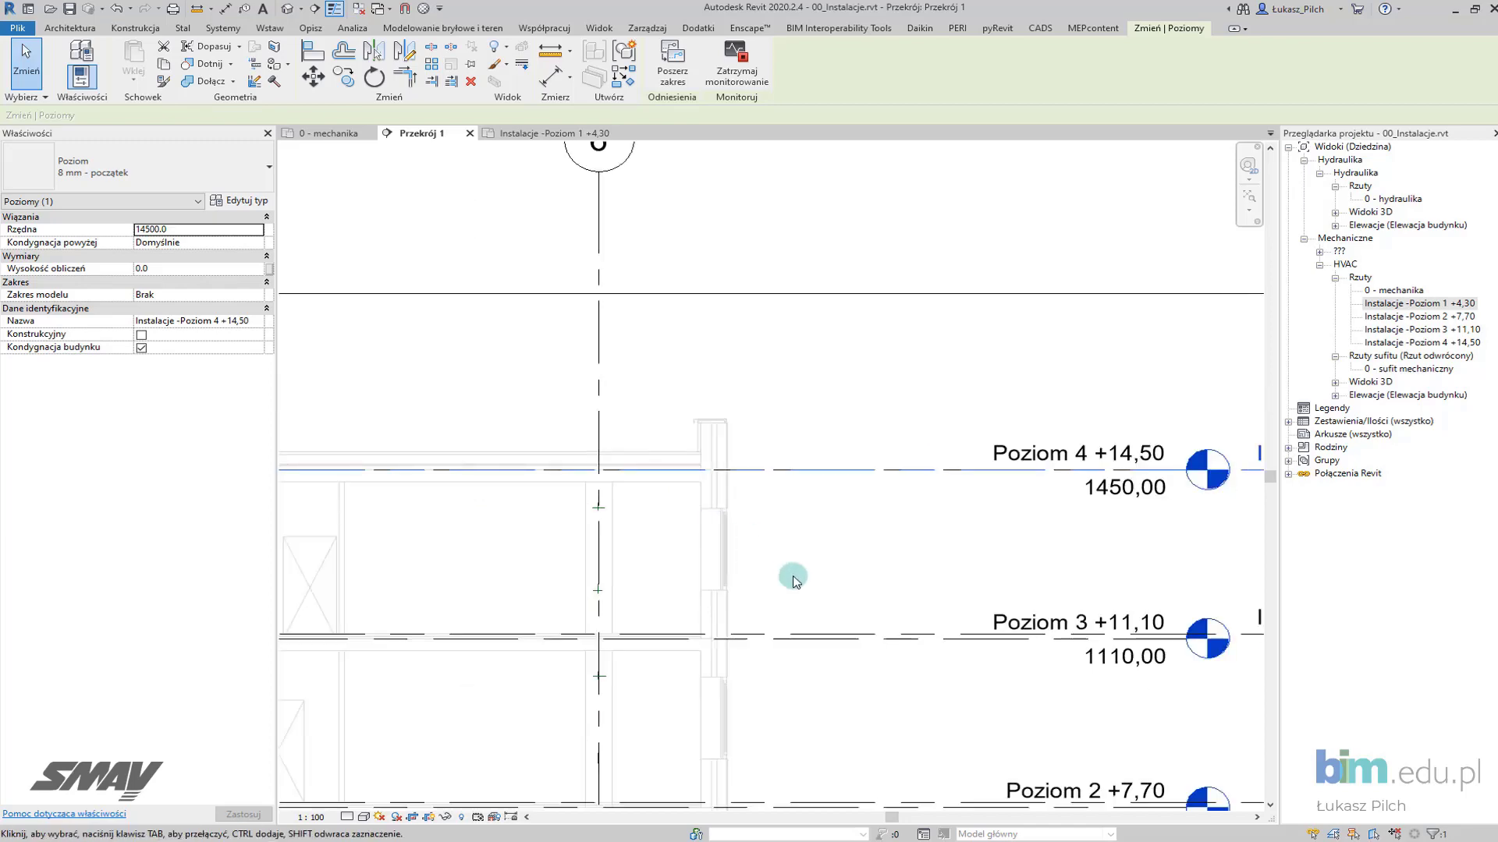
scroll(762, 324, "down", 1)
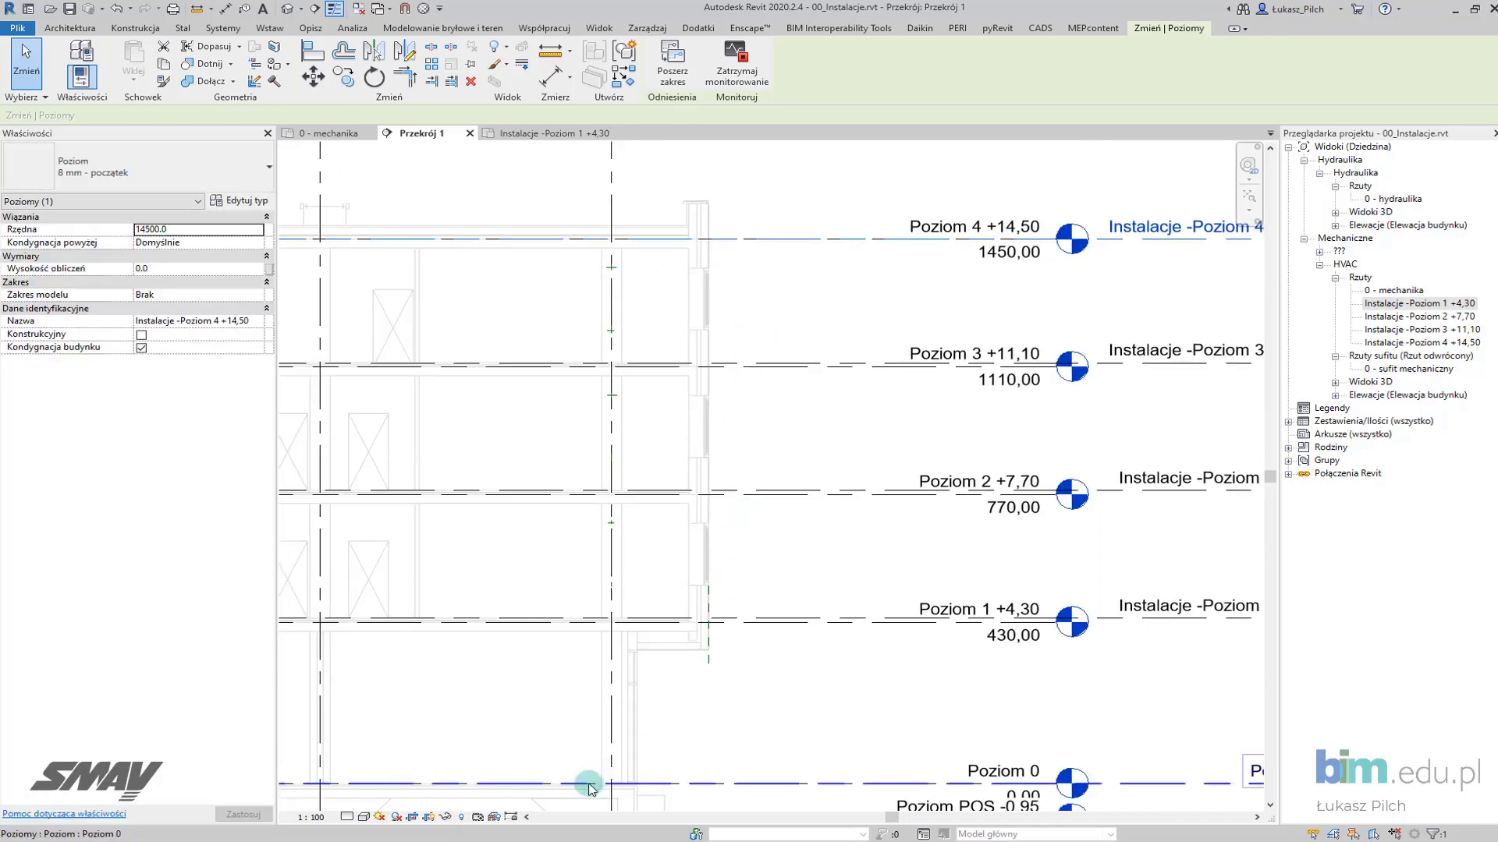
scroll(858, 647, "down", 1)
middle_click_drag(862, 568, 731, 563)
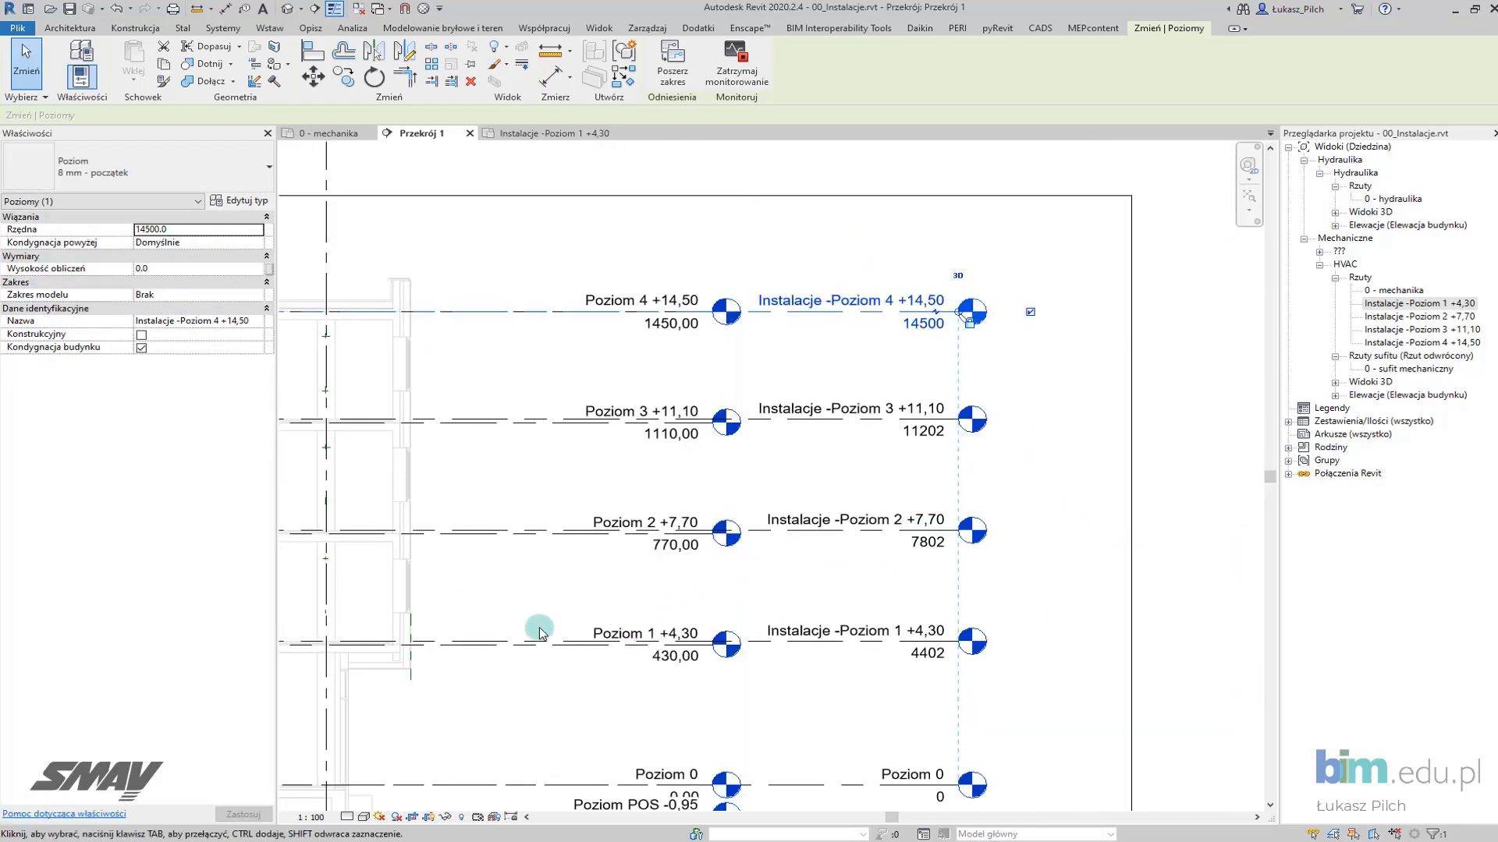
middle_click_drag(539, 624, 712, 592)
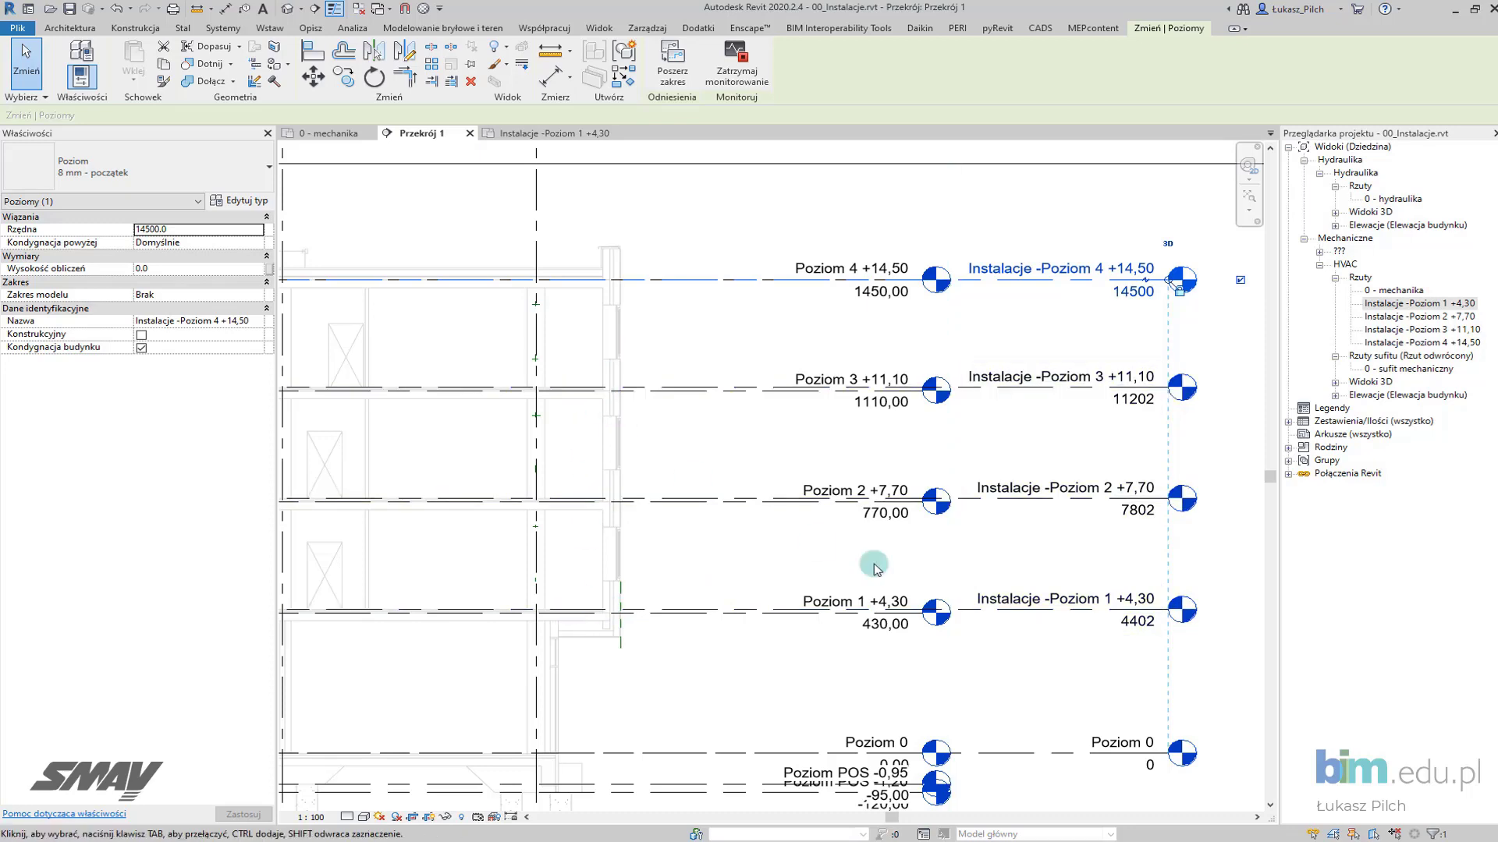
middle_click_drag(928, 601, 864, 596)
left_click(1165, 583)
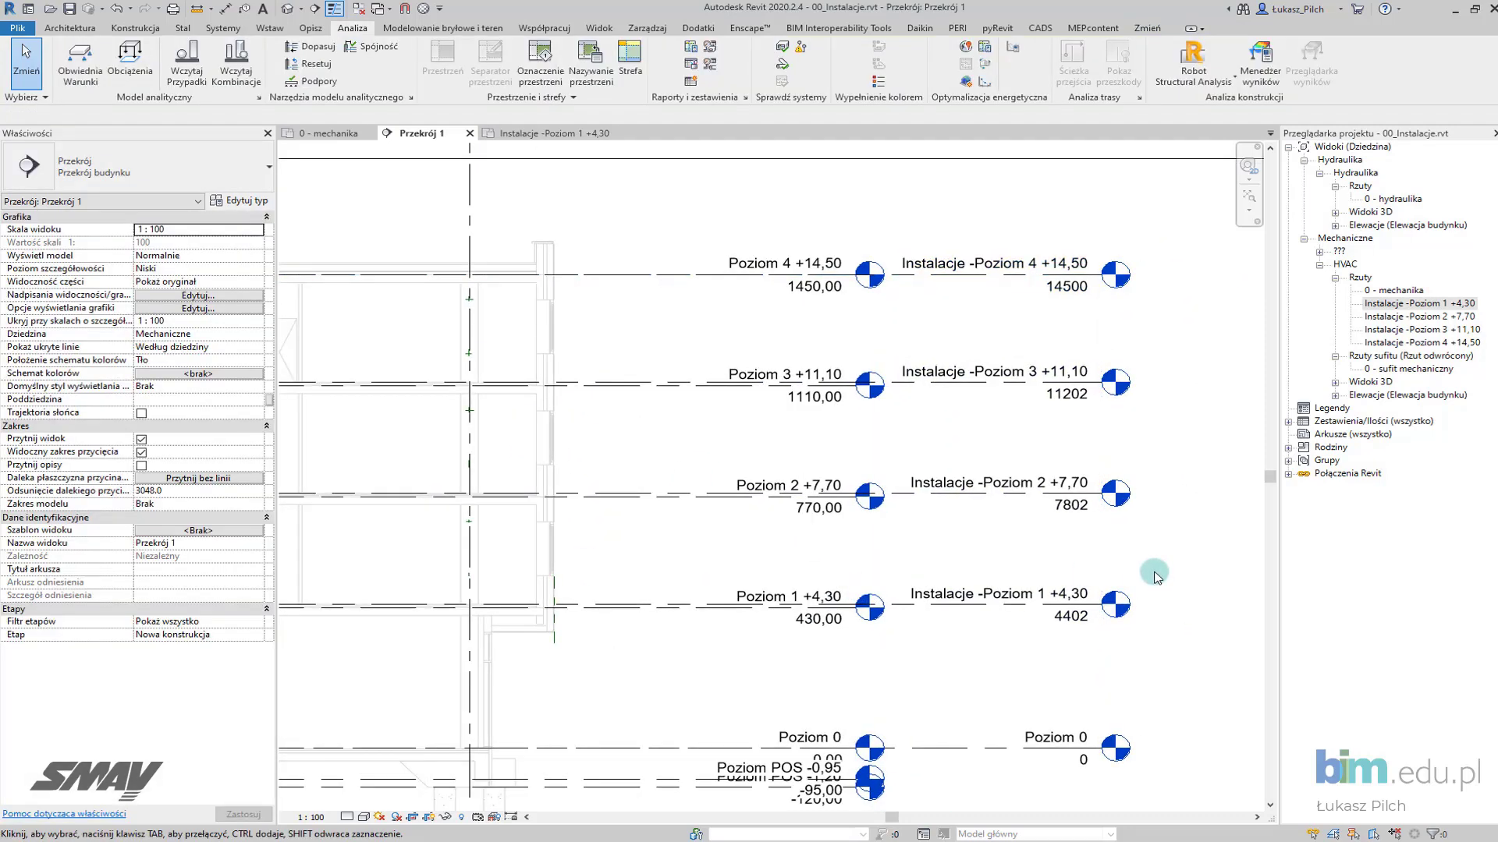
Step: Select the linked architecture model in the section
left_click(548, 27)
middle_click_drag(535, 562, 654, 544)
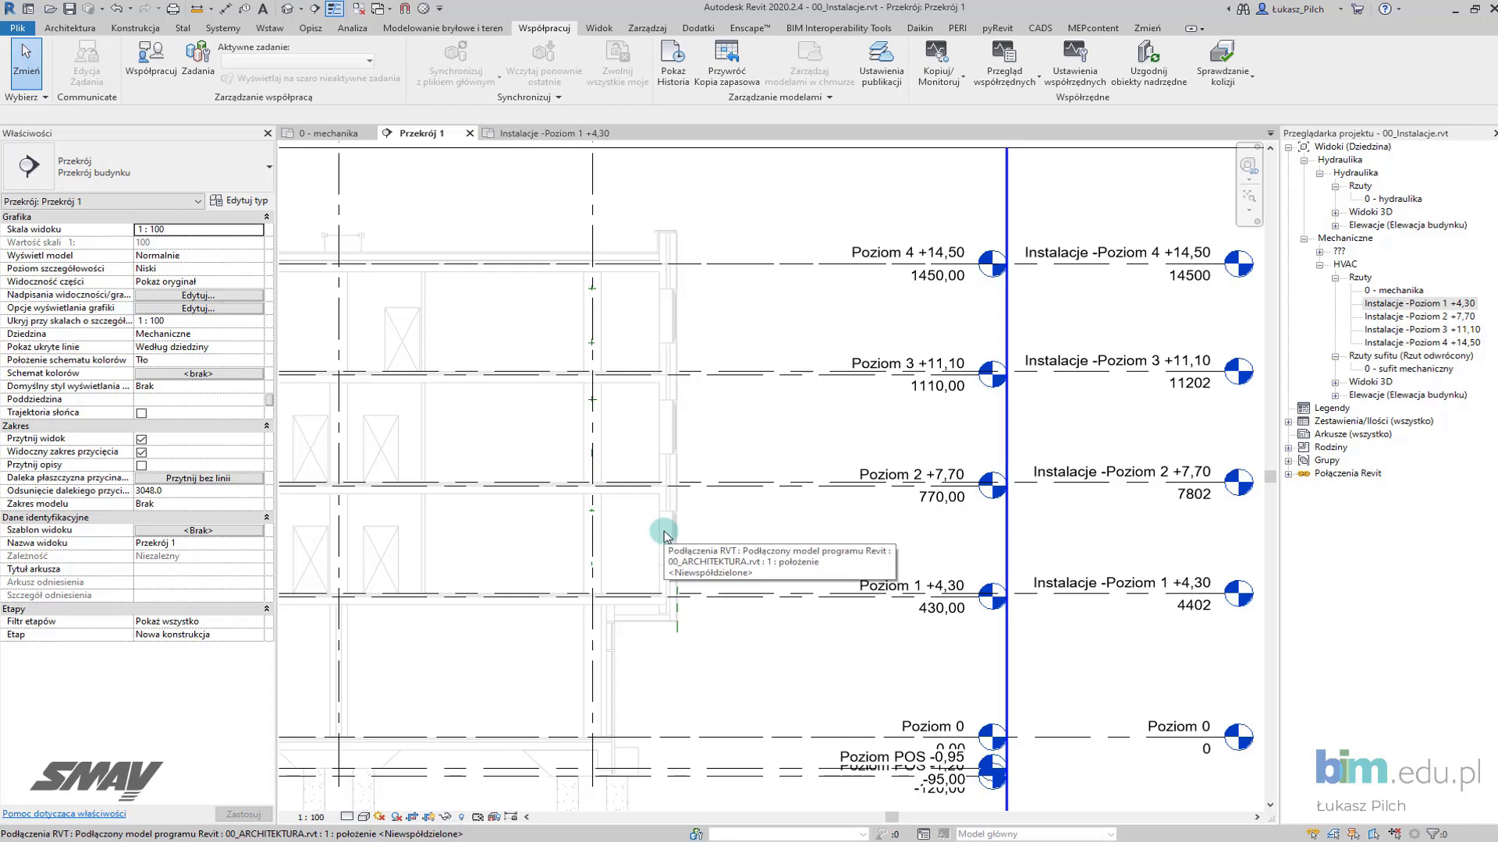
left_click(666, 535)
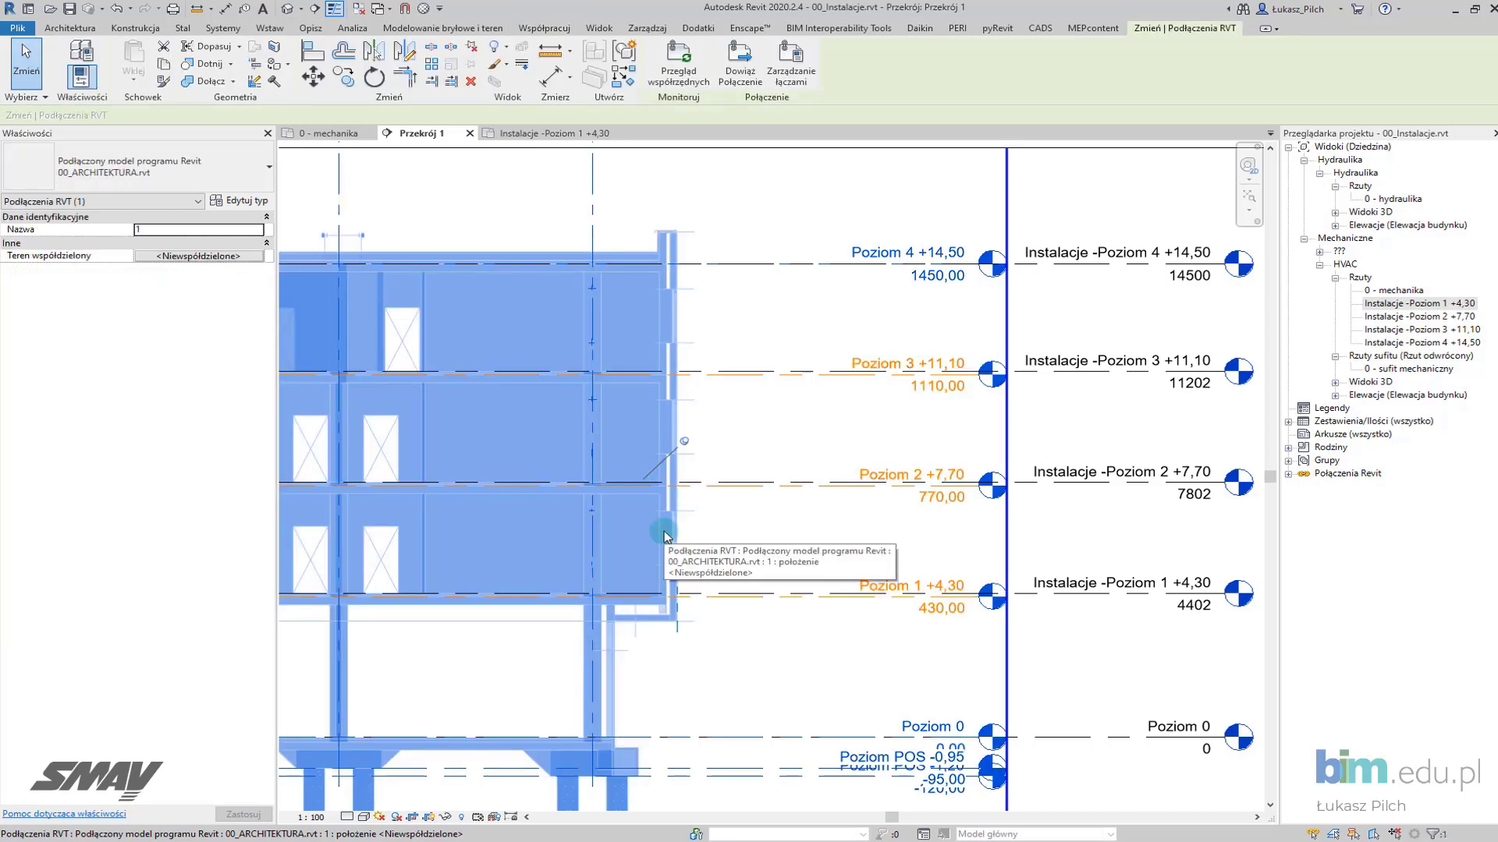
scroll(811, 525, "down", 2)
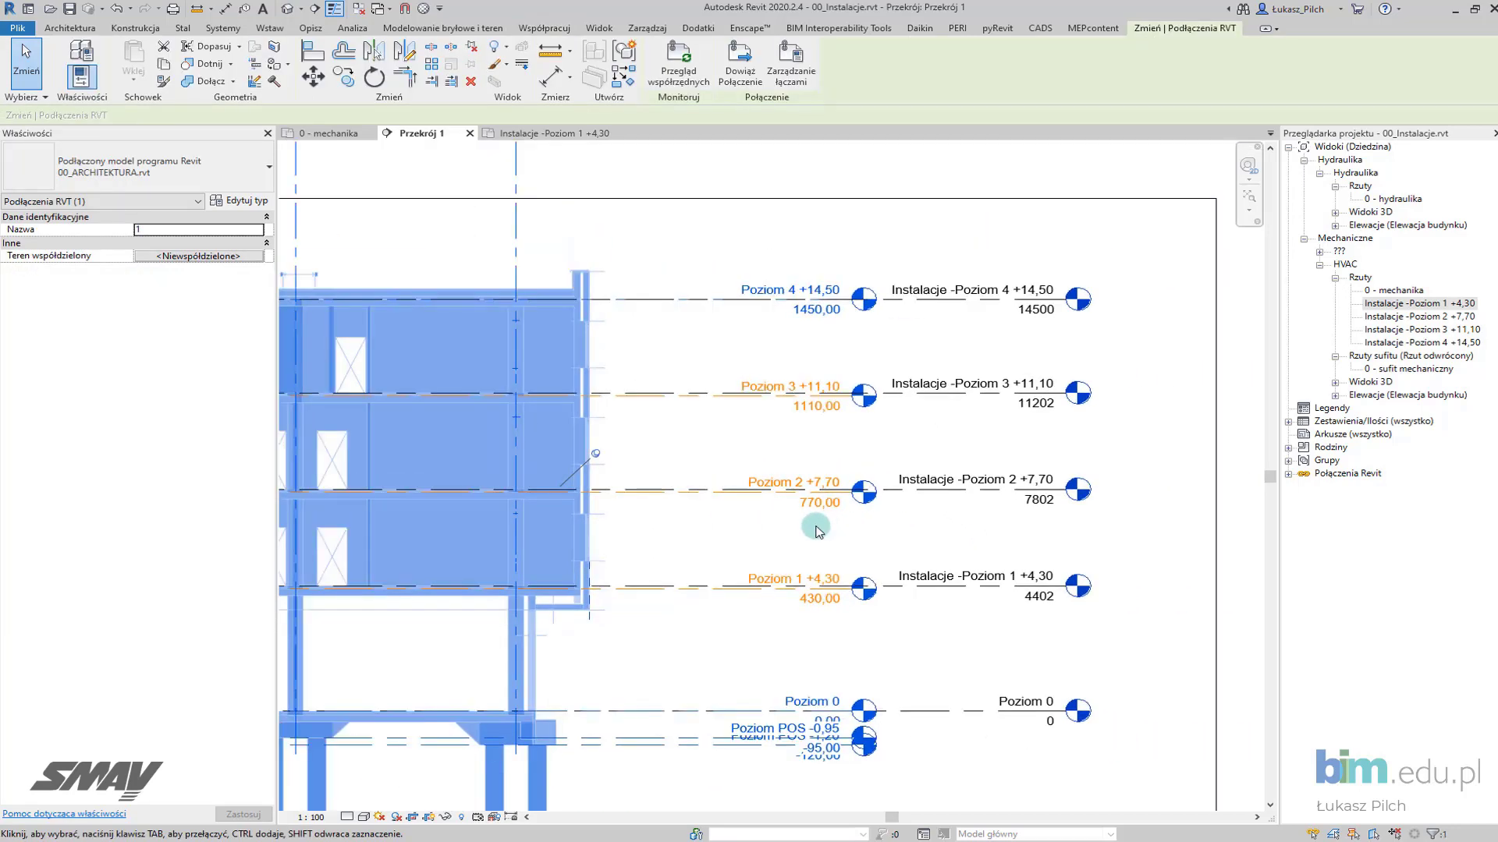
Step: Accept the difference for all three moved-level rows in Coordination Review and apply
left_click(678, 72)
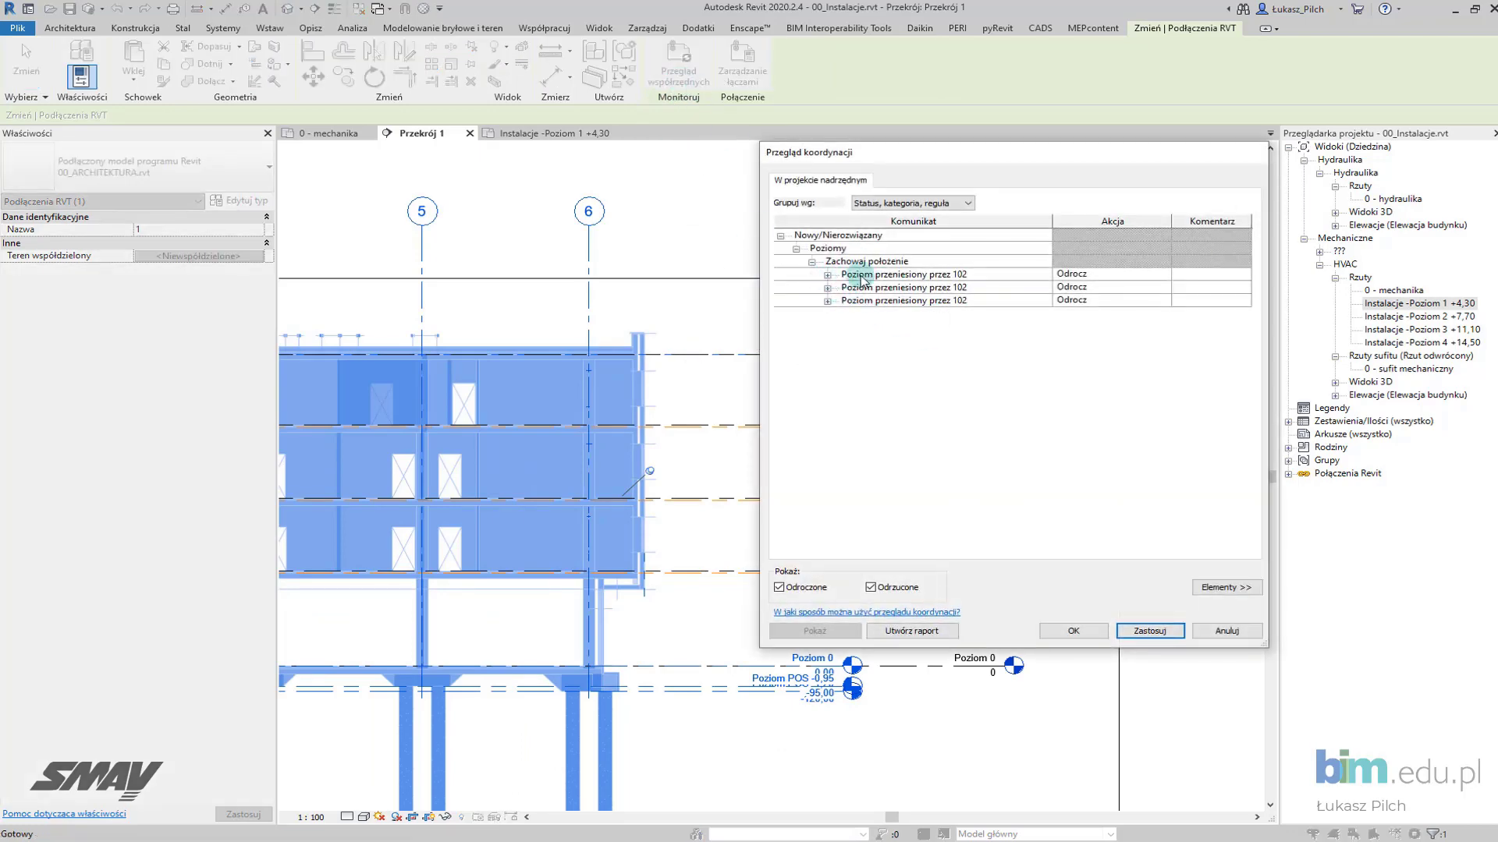
left_click_drag(862, 274, 871, 303)
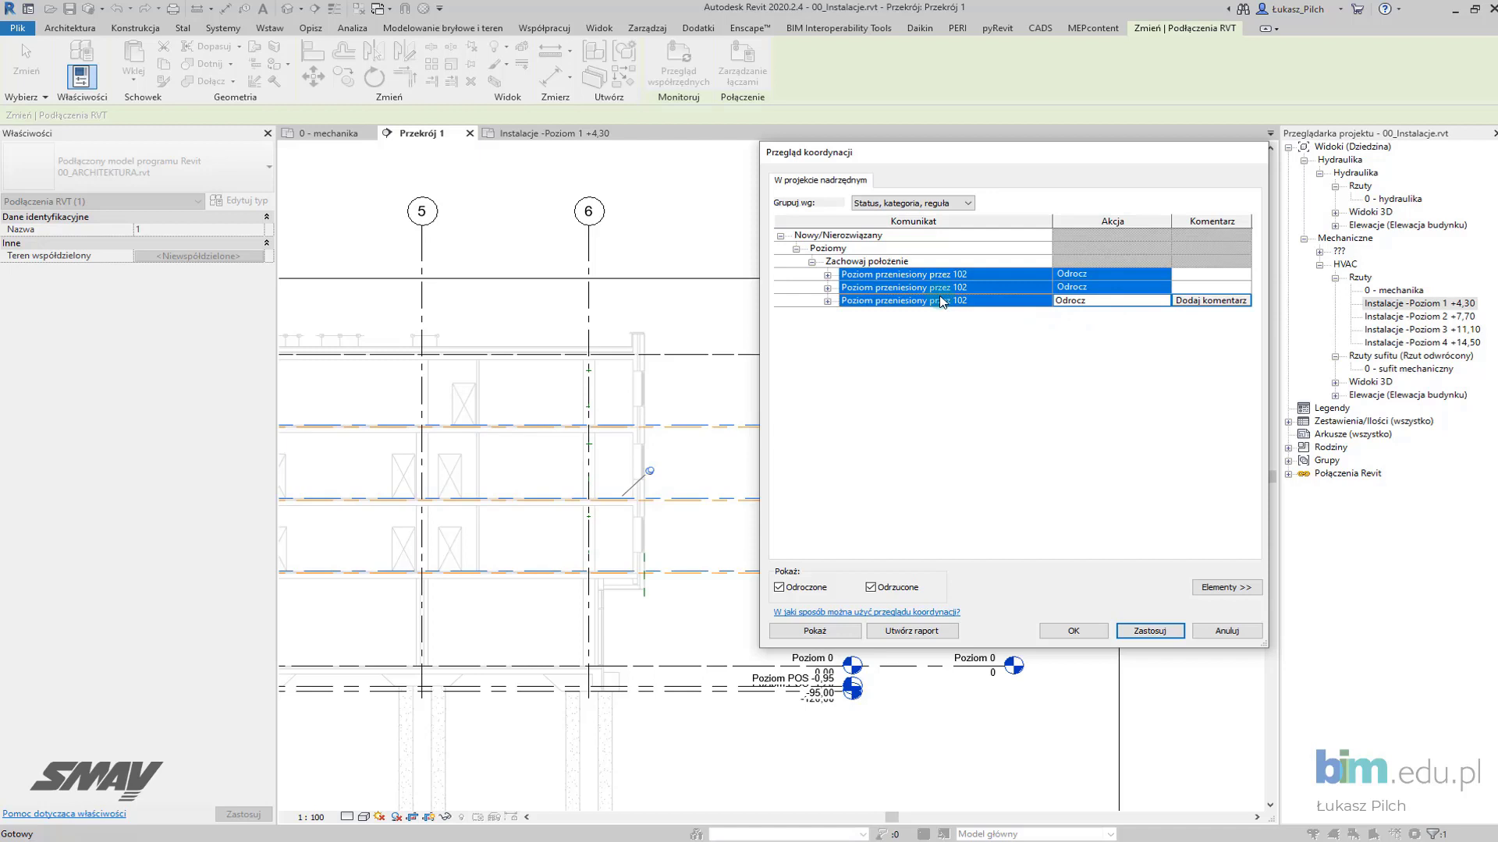
left_click(1160, 273)
left_click(1162, 274)
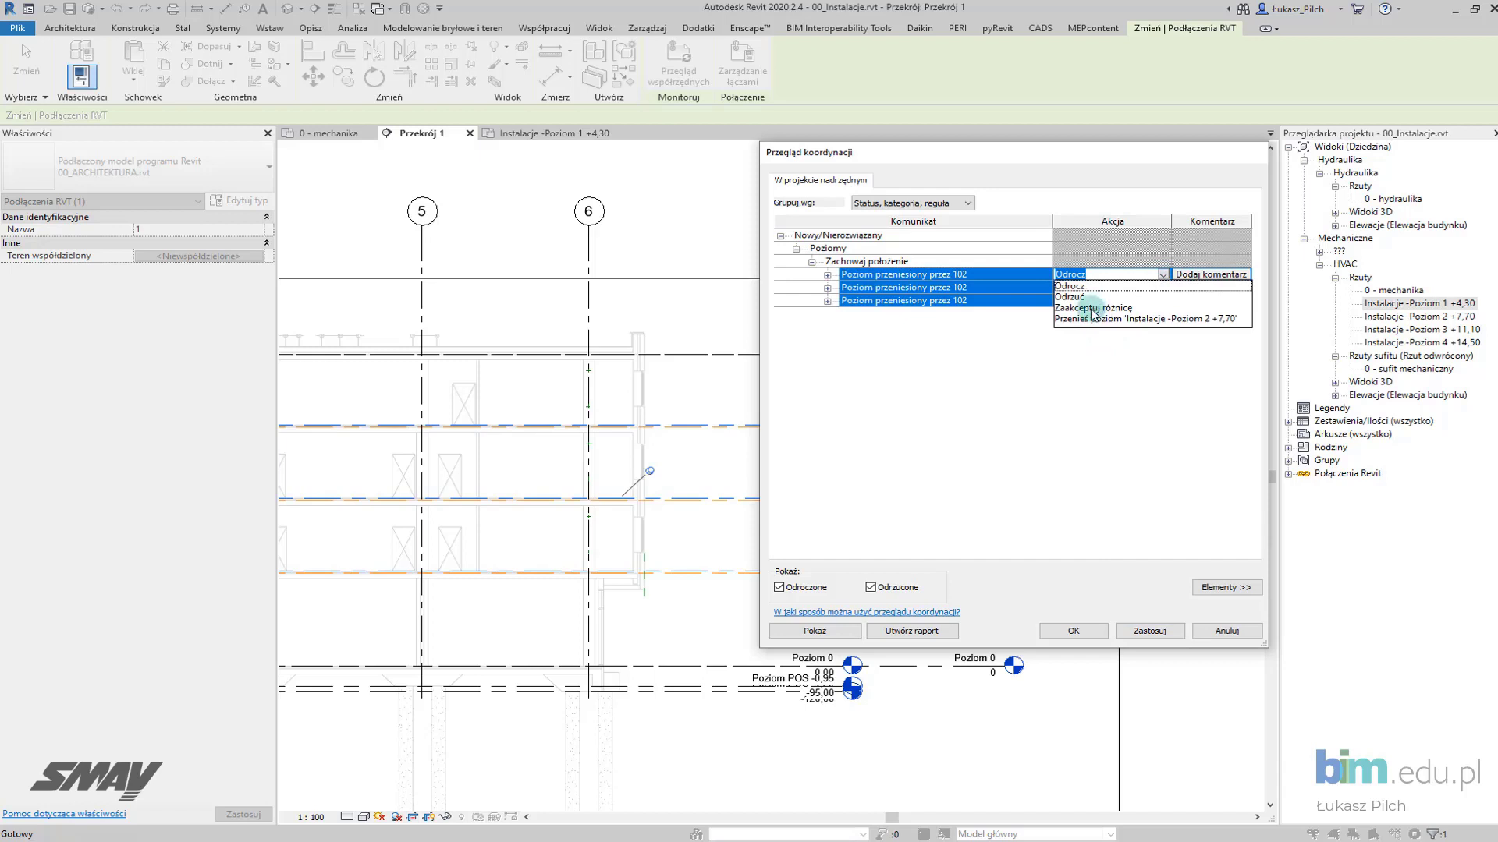
left_click(1093, 308)
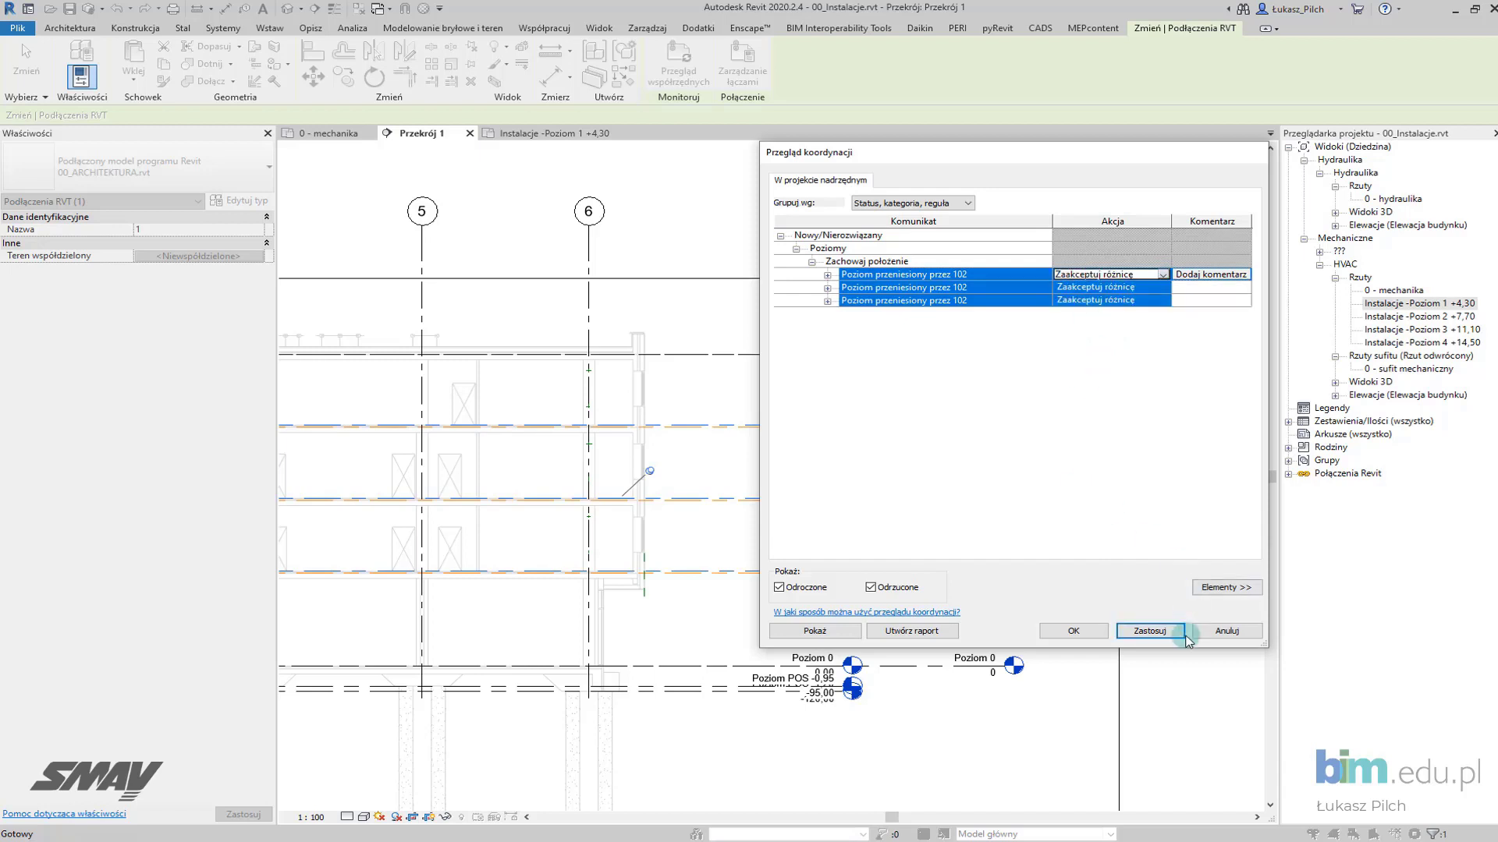
left_click(1068, 630)
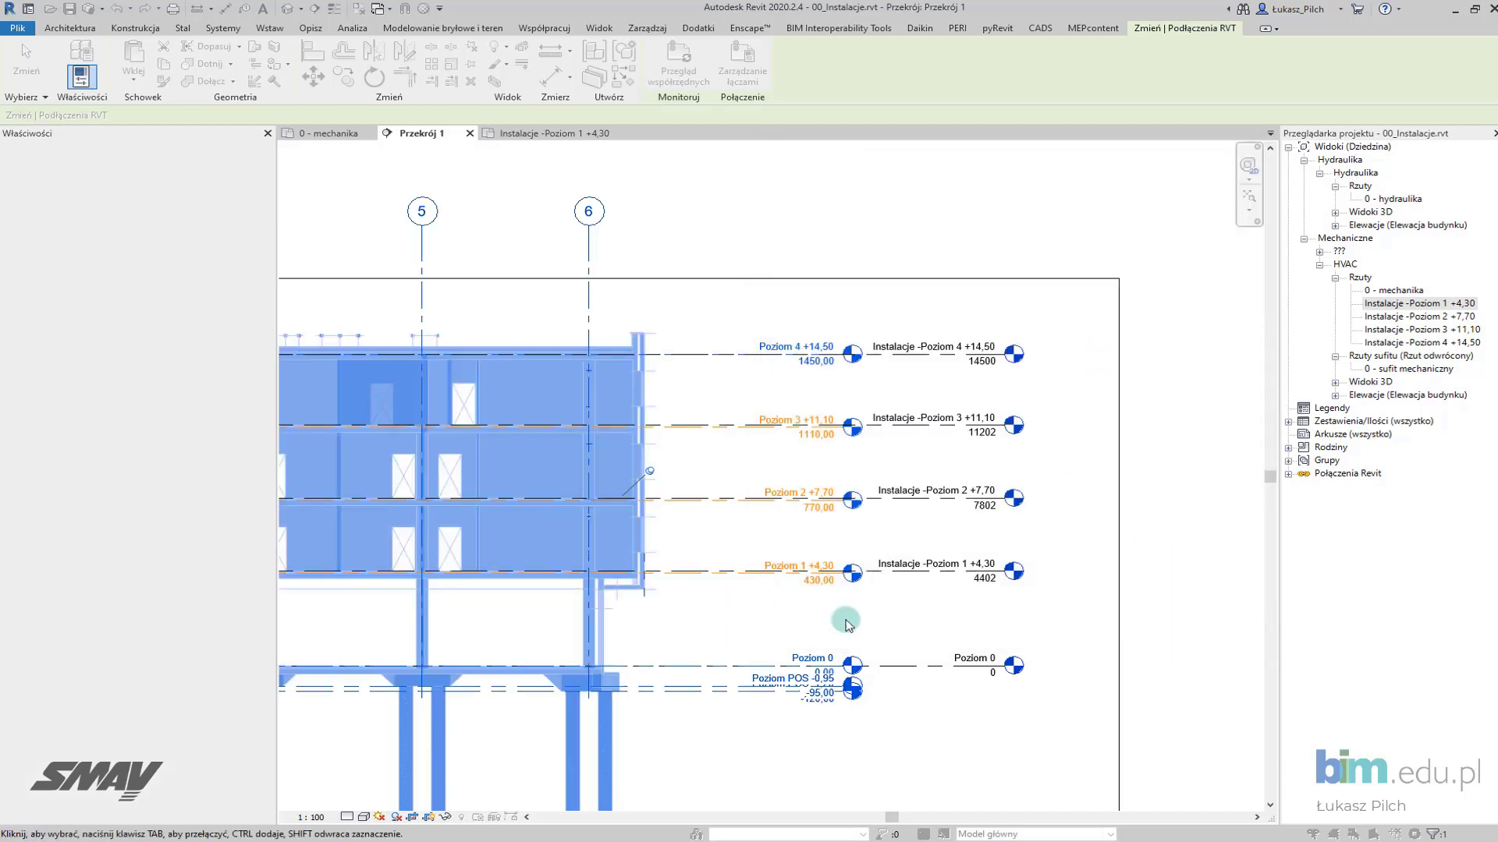
left_click(1070, 625)
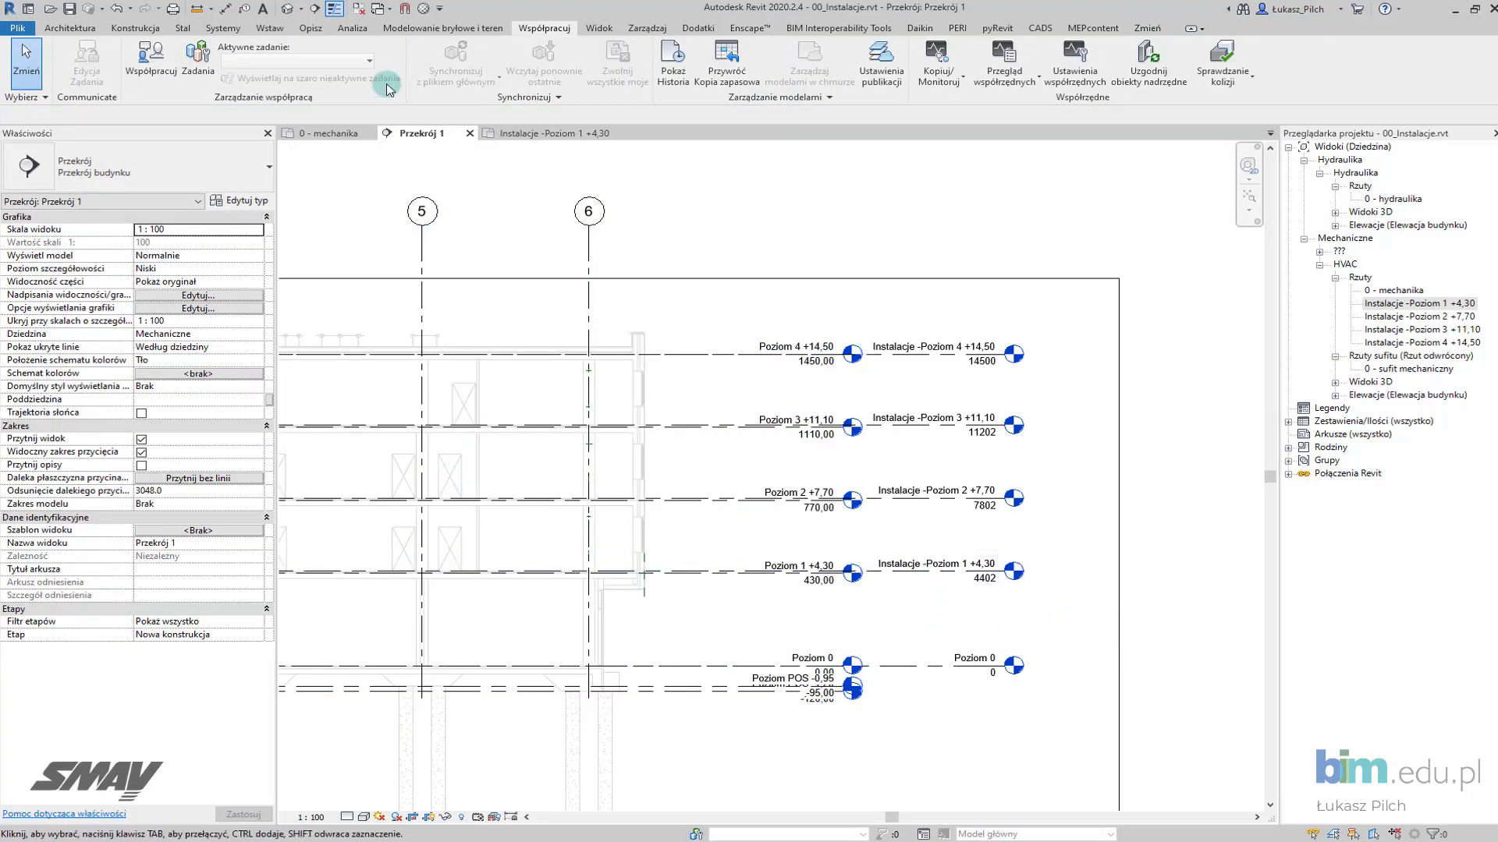
Step: Close the Przekrój 1 section and place a space in the room between grids C and D
left_click(437, 138)
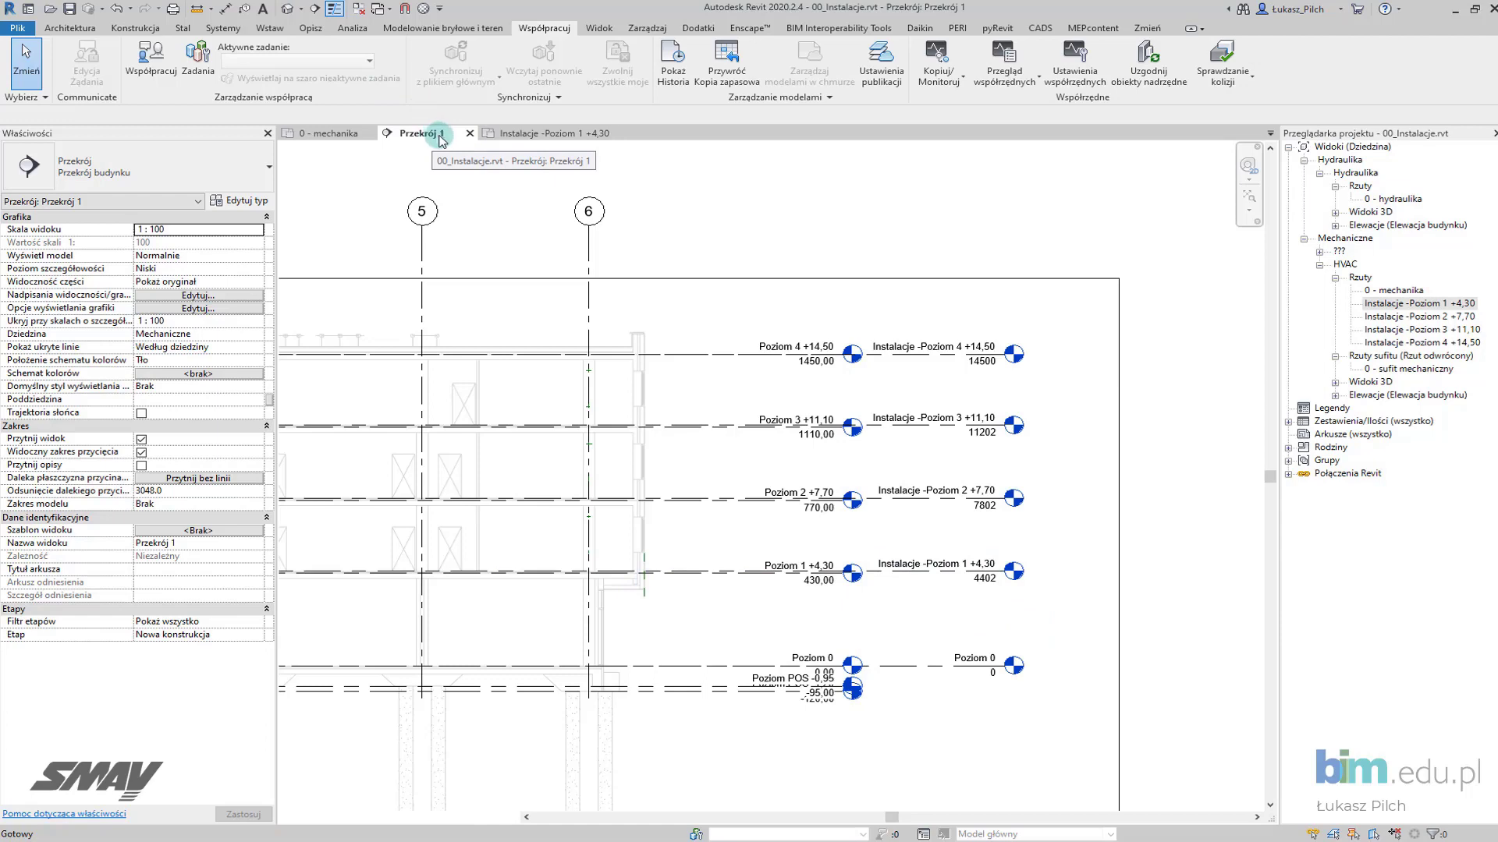
left_click(469, 133)
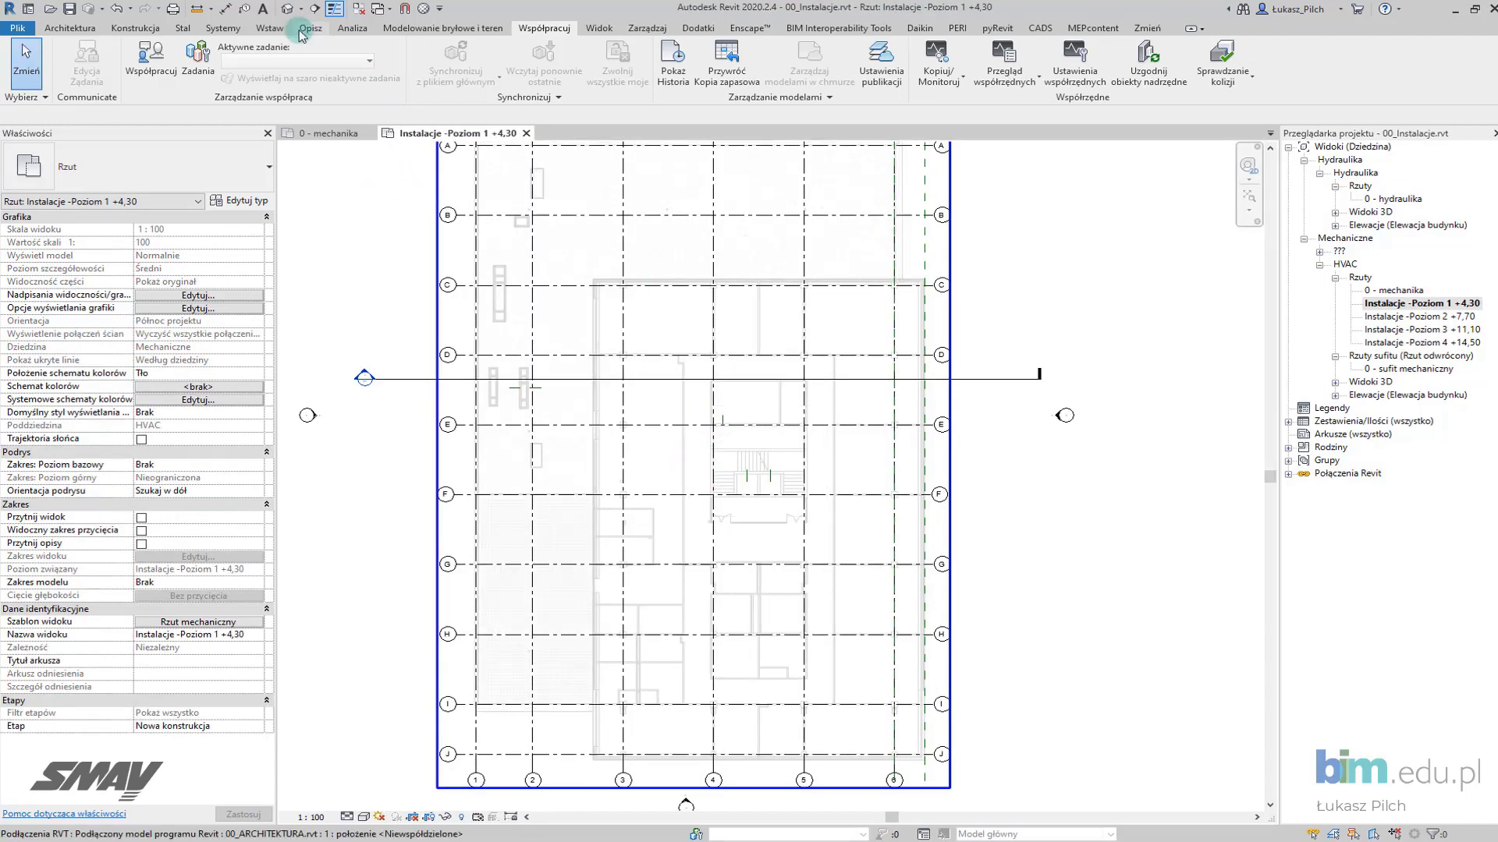
left_click(351, 27)
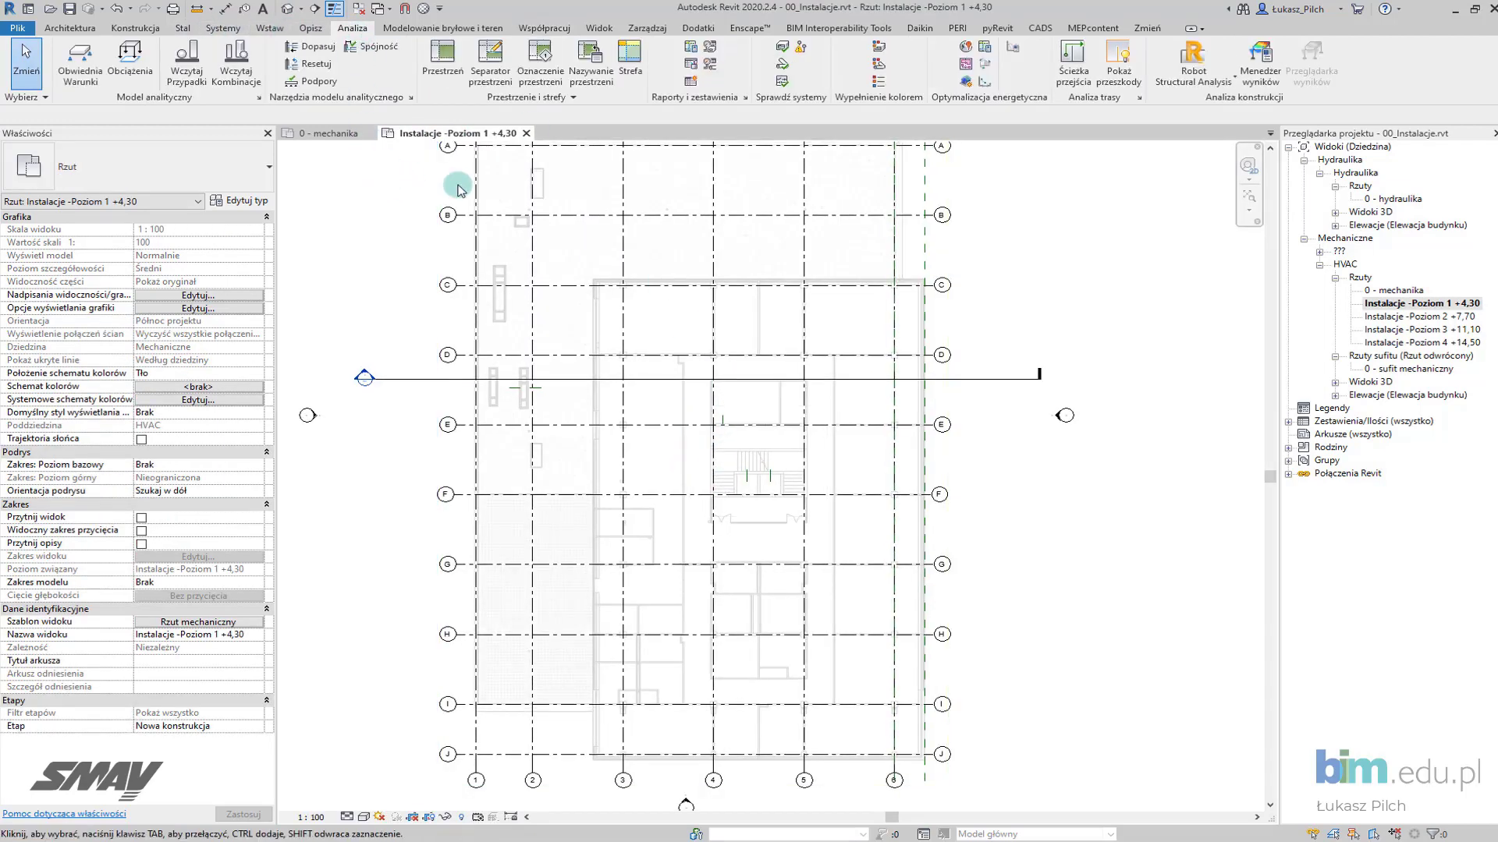
left_click(453, 72)
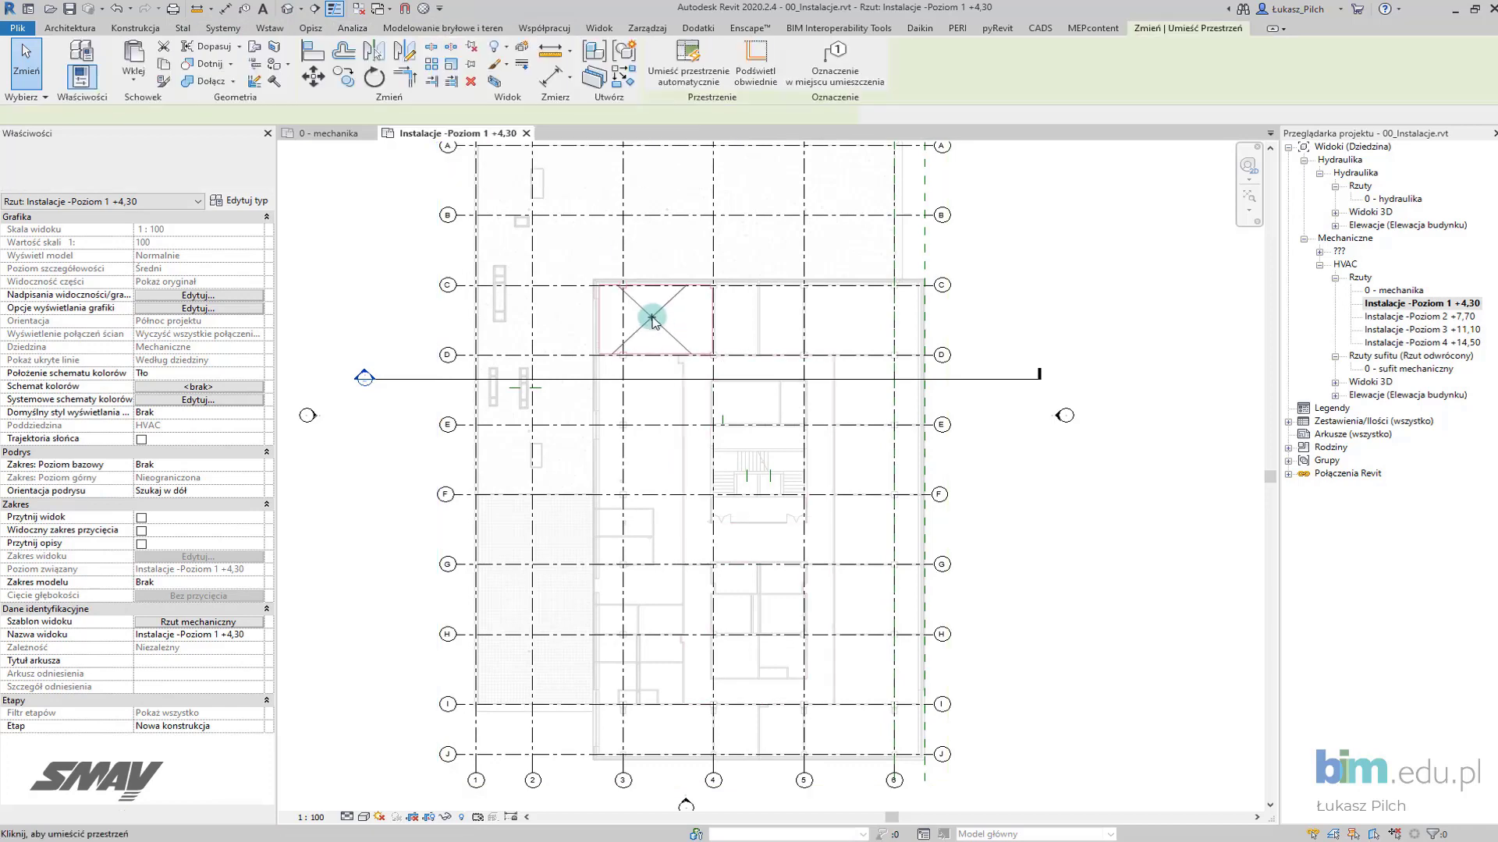
scroll(655, 320, "up", 3)
middle_click_drag(656, 328, 659, 381)
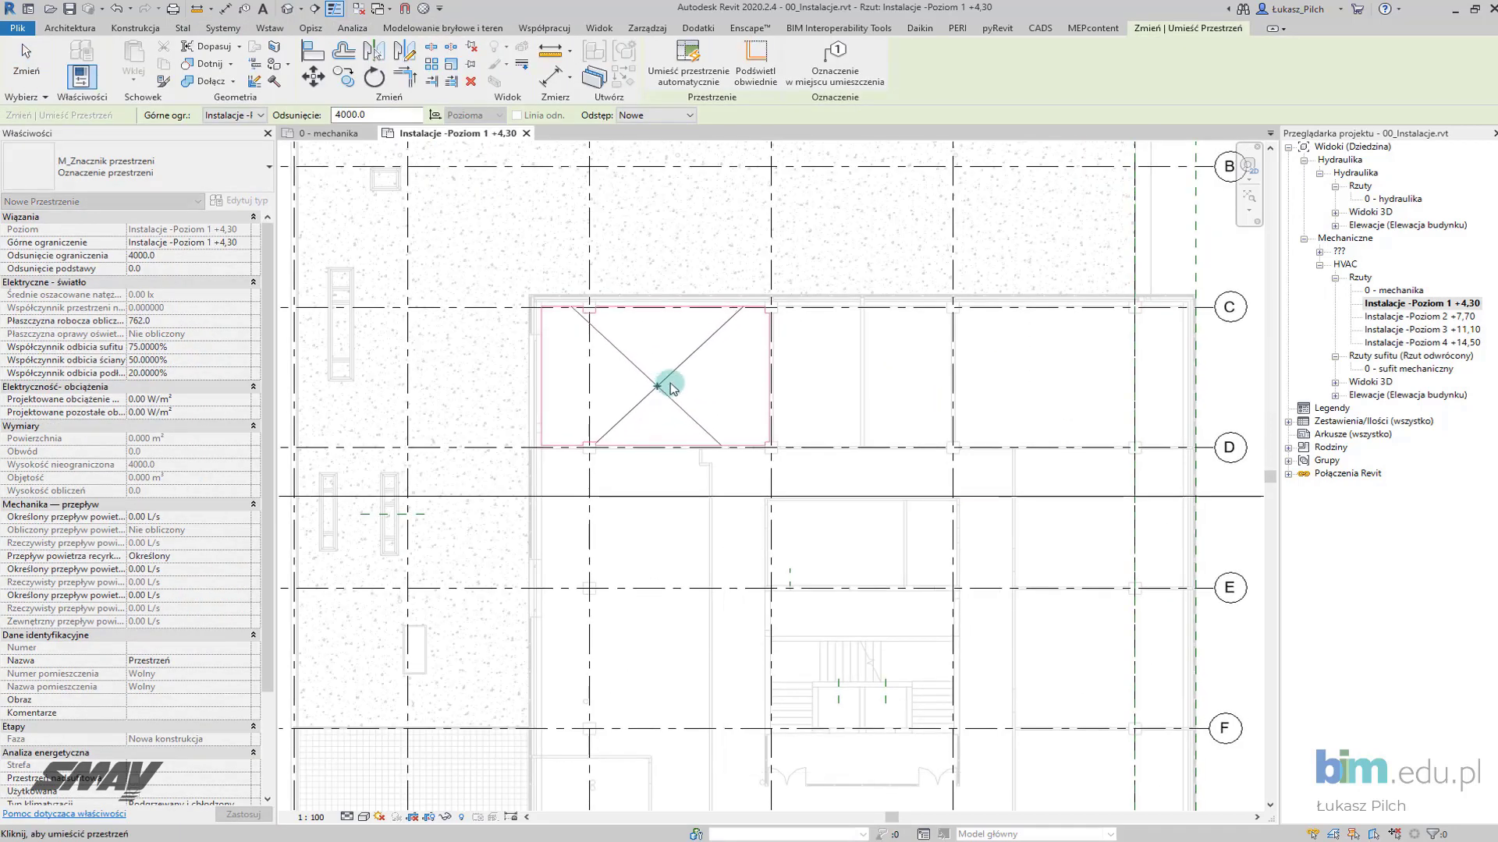
left_click(668, 385)
scroll(819, 386, "down", 2)
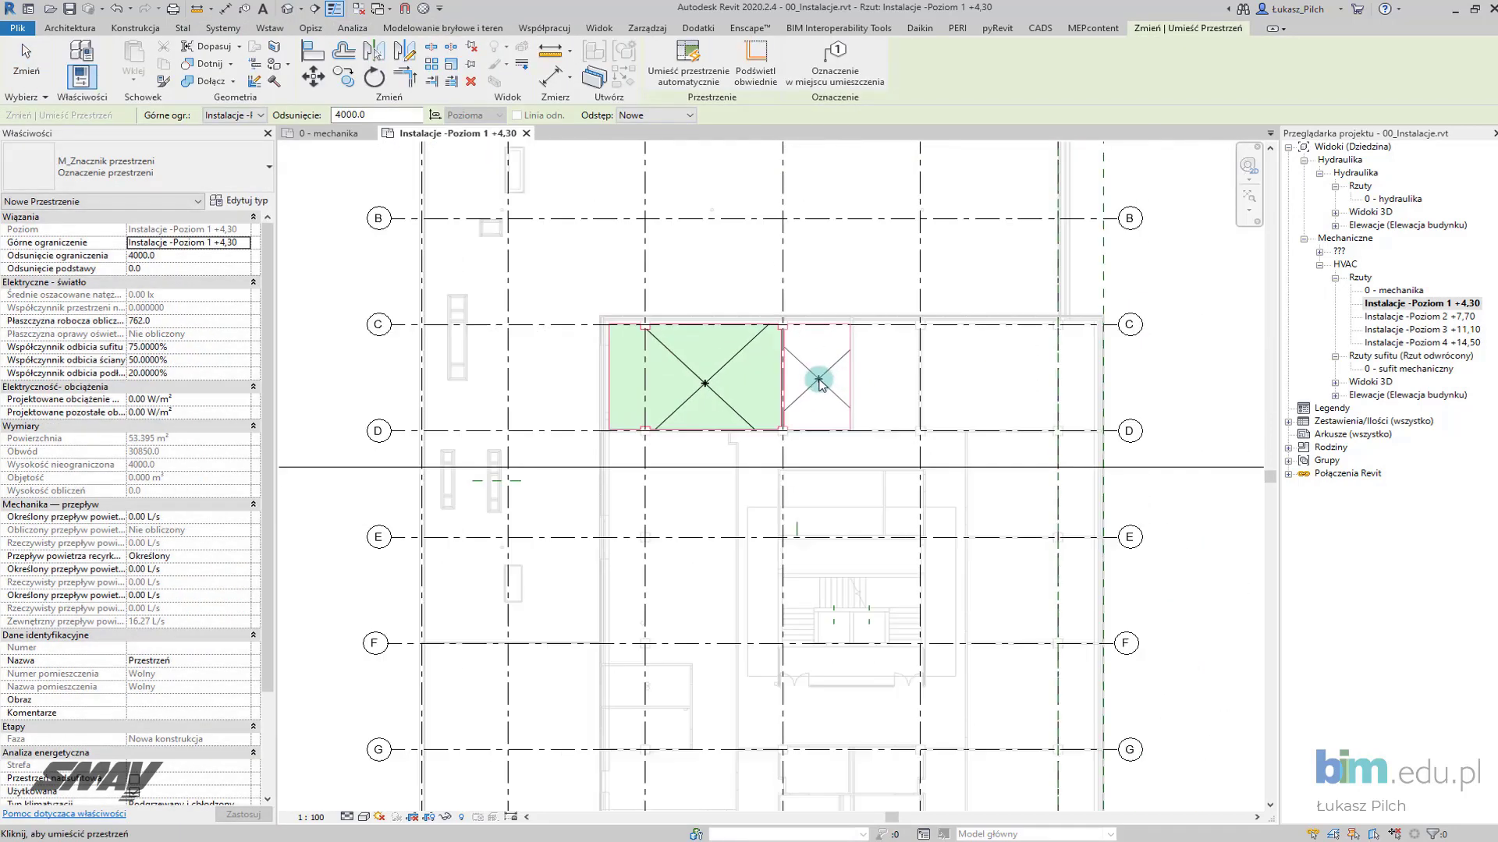
scroll(808, 380, "down", 1)
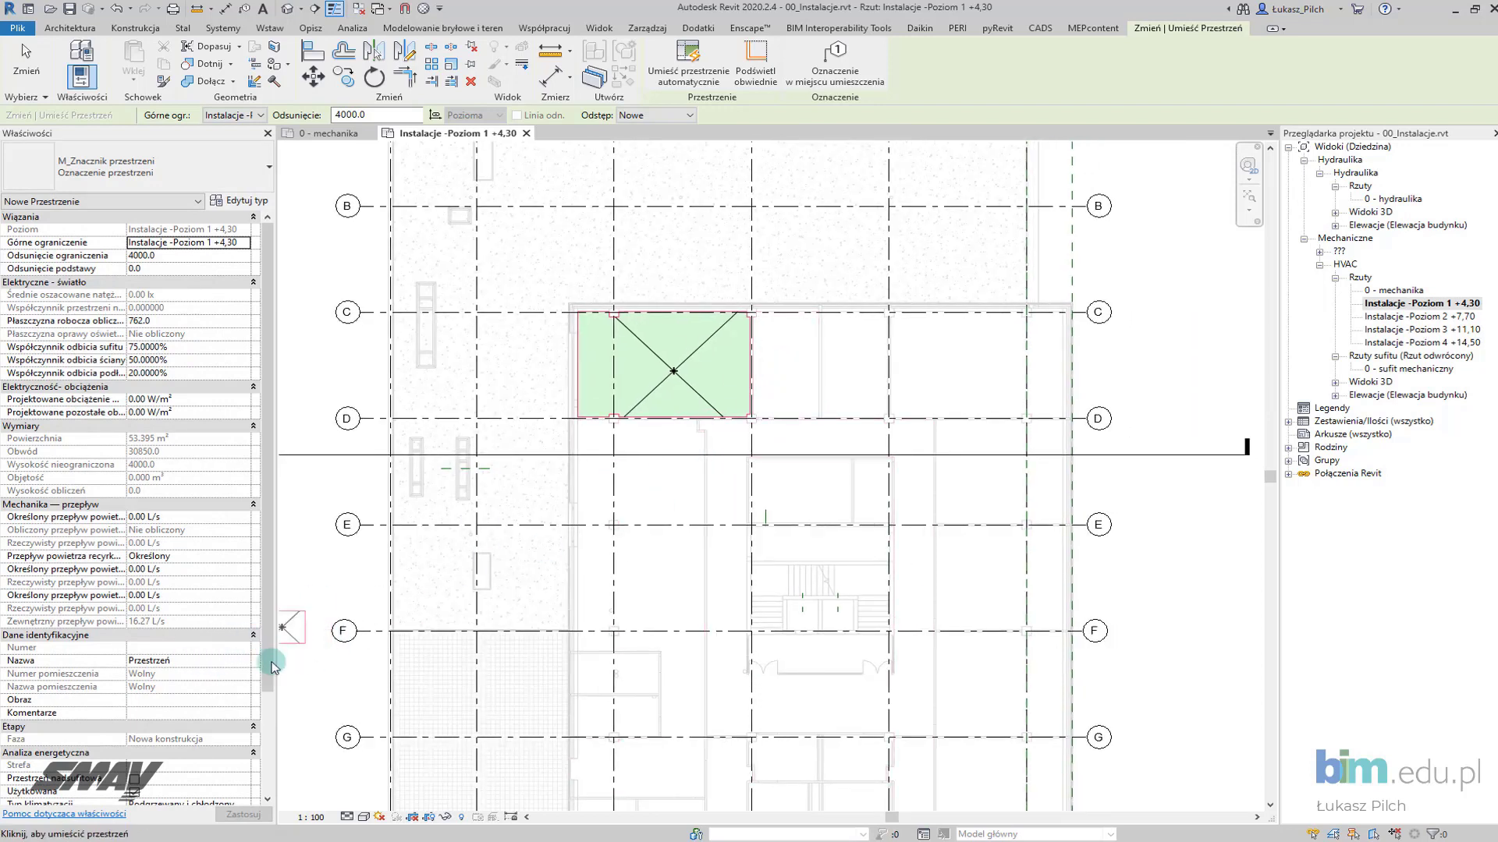
Step: Name new spaces Sala konferencyjna and place them in the small rooms to the right
left_click(194, 665)
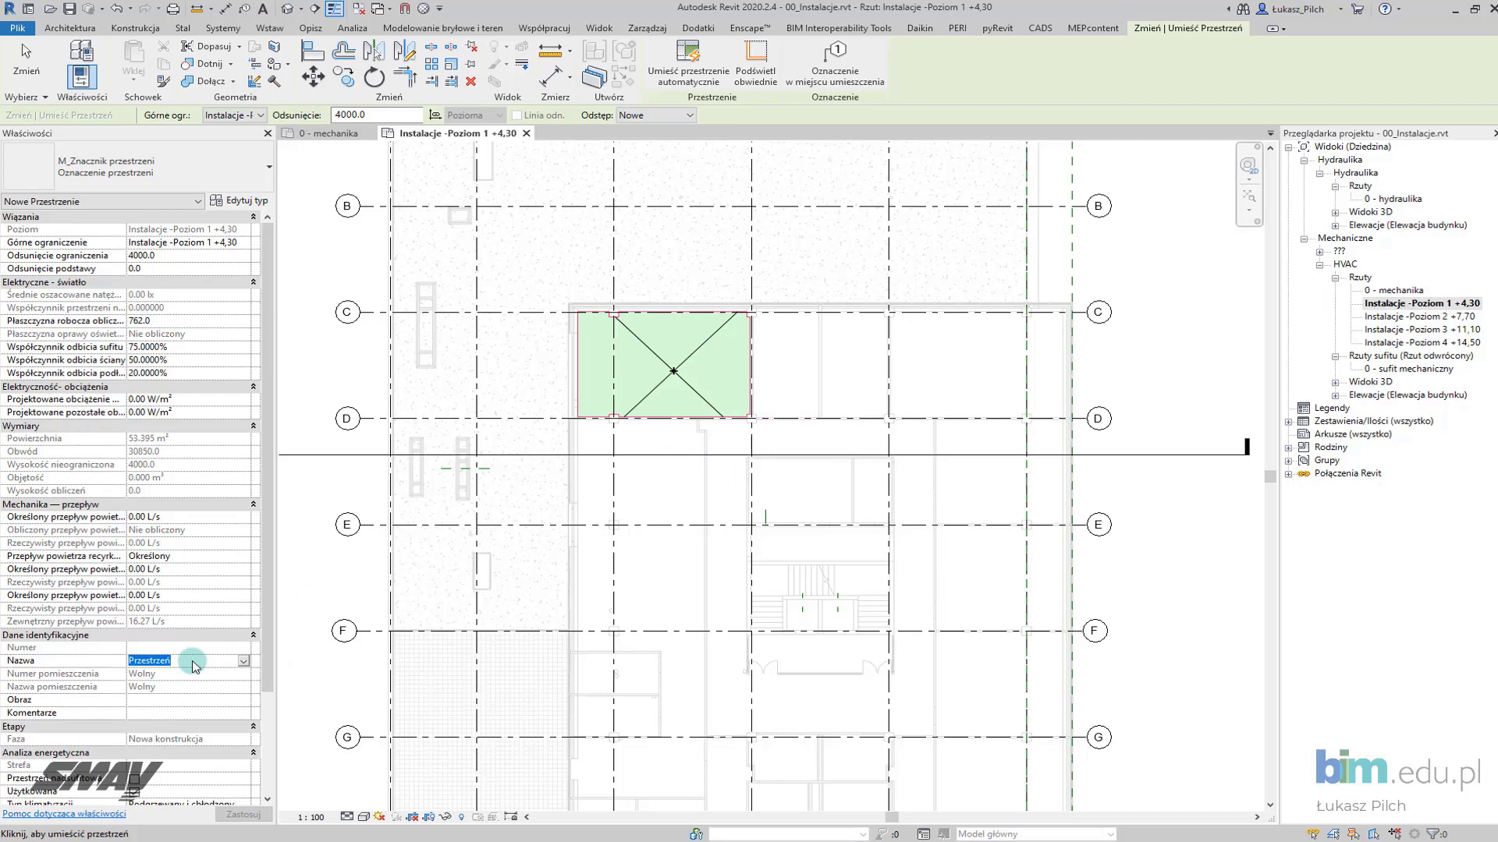
type("Sala konferencyjn")
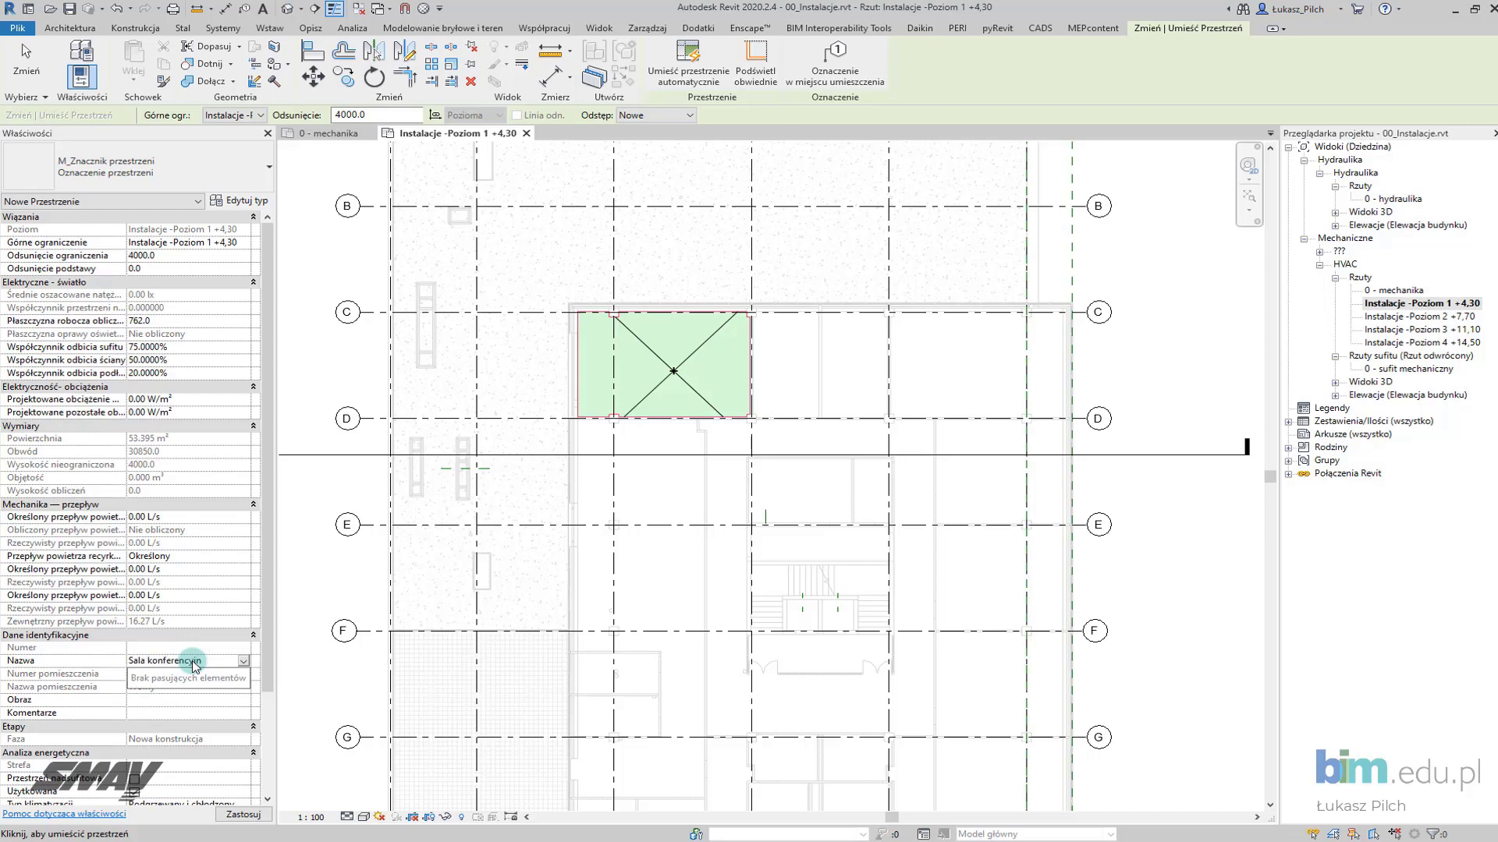
key("Return")
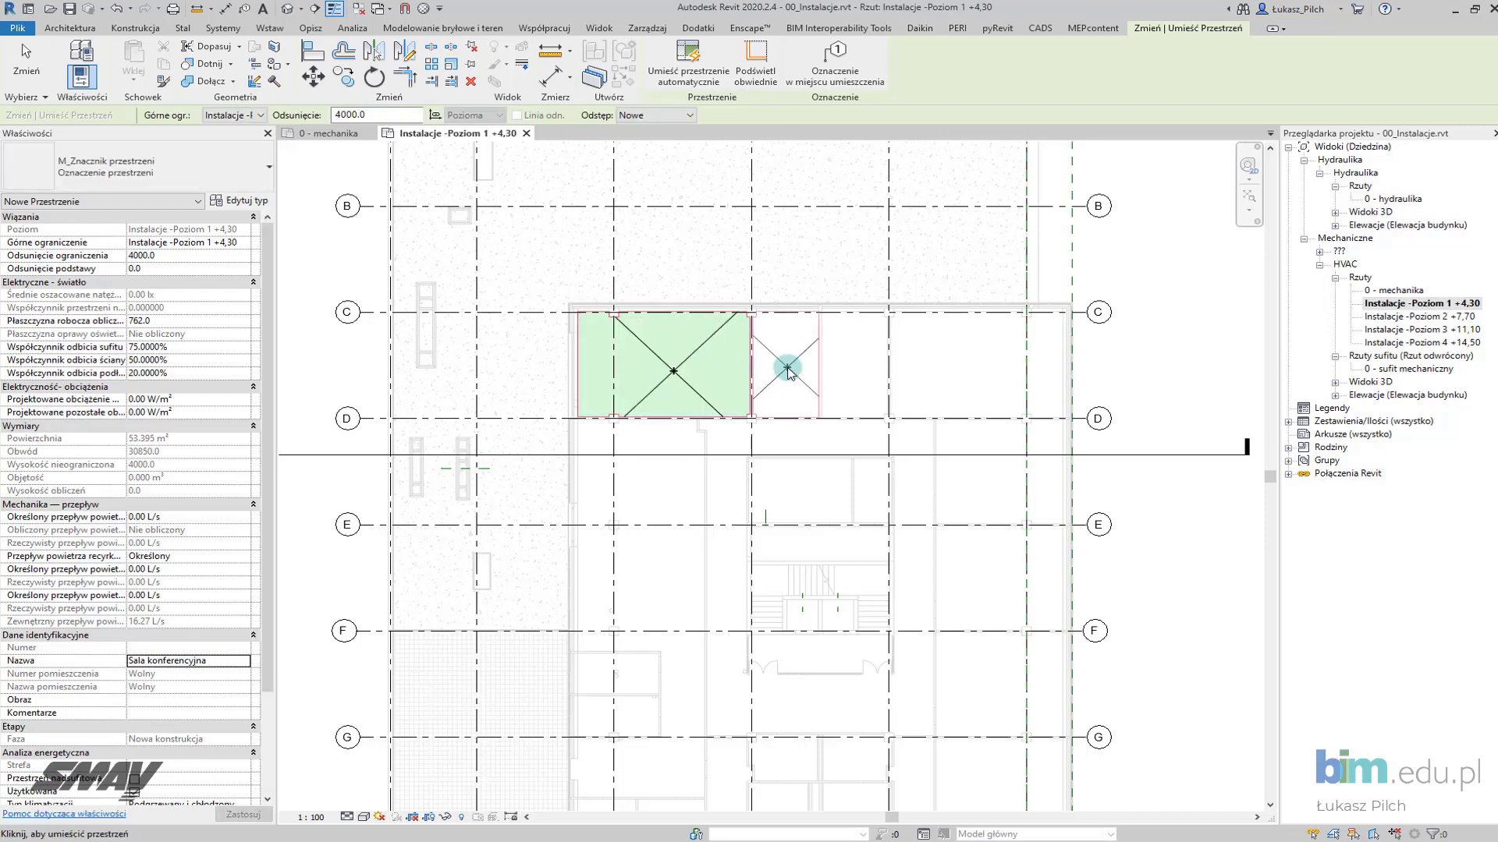
left_click(788, 373)
left_click(854, 328)
middle_click_drag(986, 418, 873, 390)
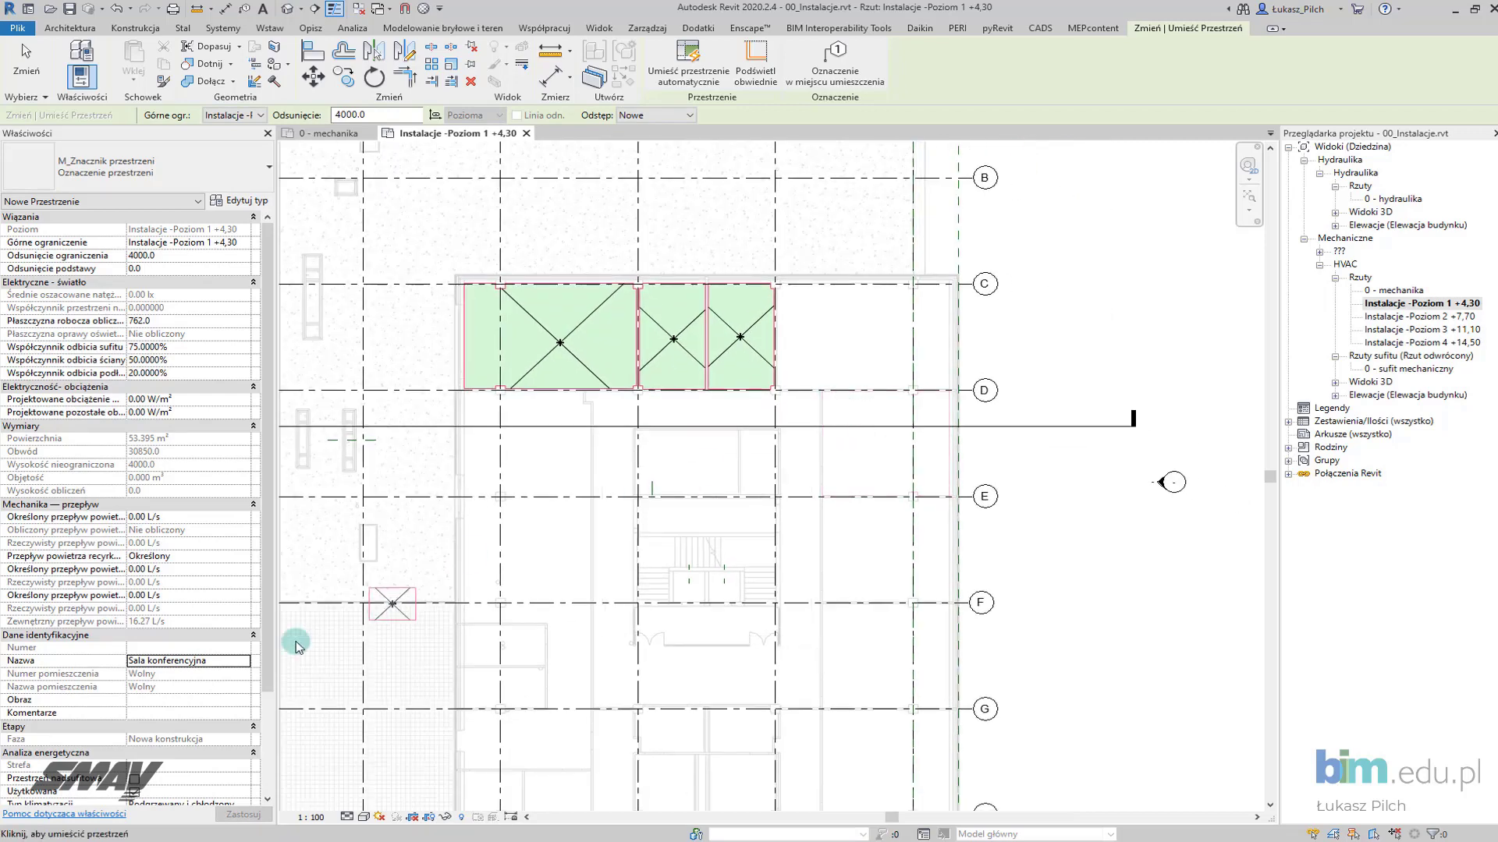
Step: Name new spaces Biuro and place offices down the right-hand column, grids F to I
left_click(223, 662)
type("Biuro")
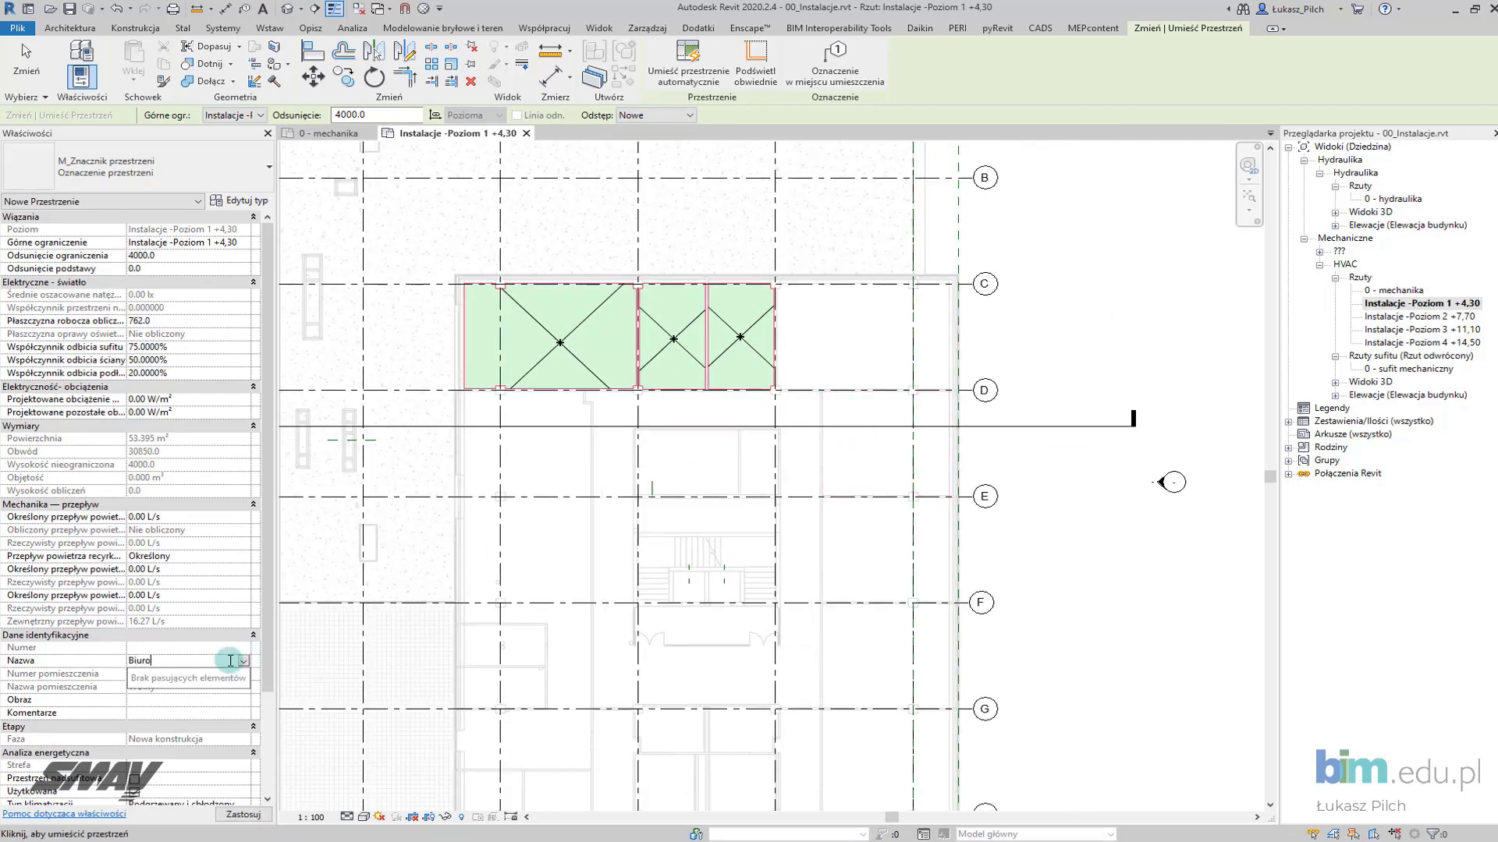
key("Return")
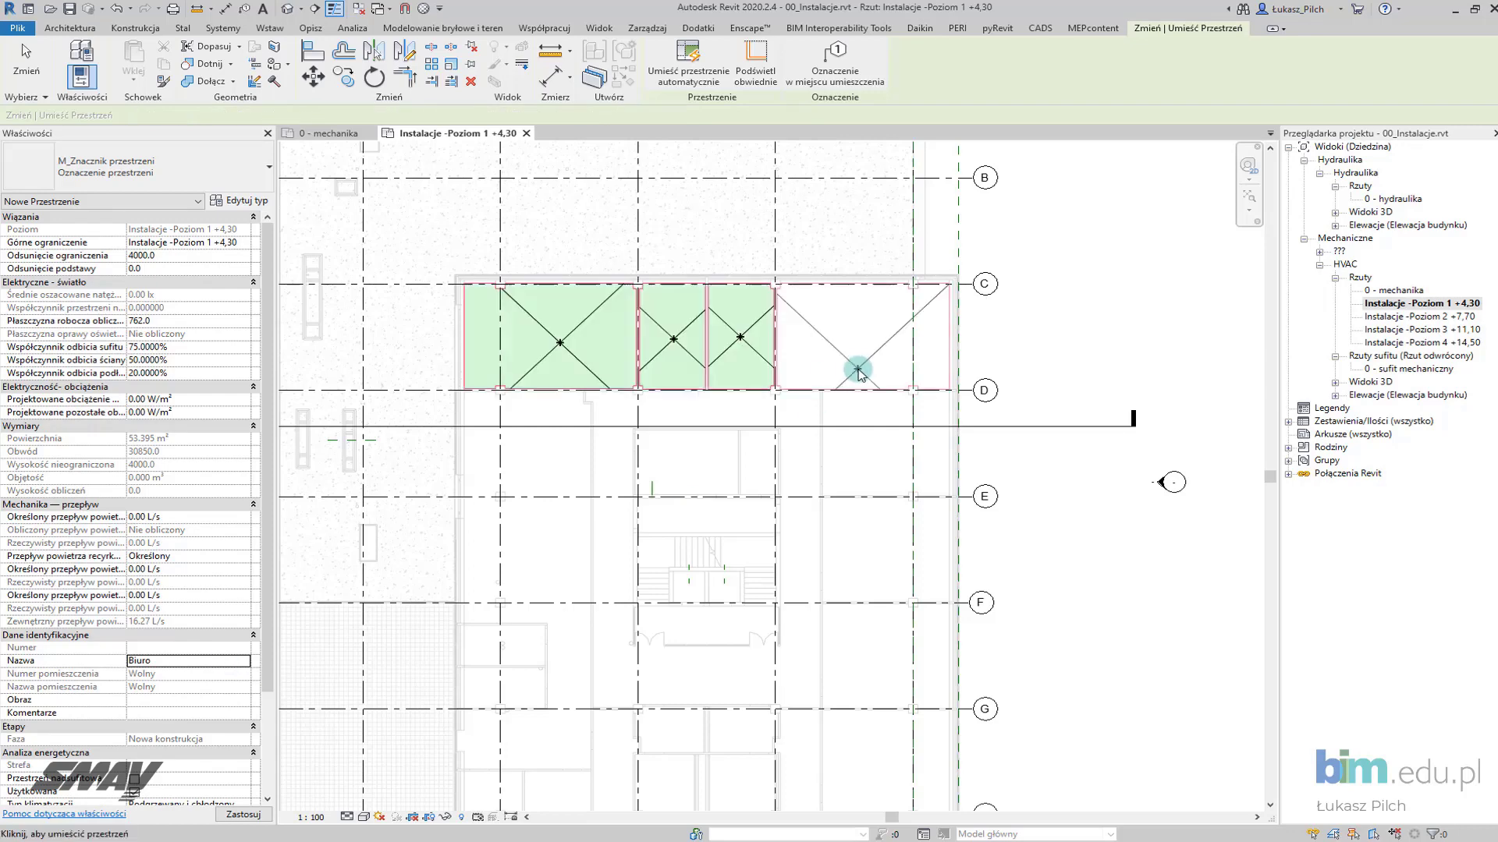
scroll(856, 359, "down", 3)
scroll(857, 344, "up", 2)
left_click(858, 346)
left_click(863, 425)
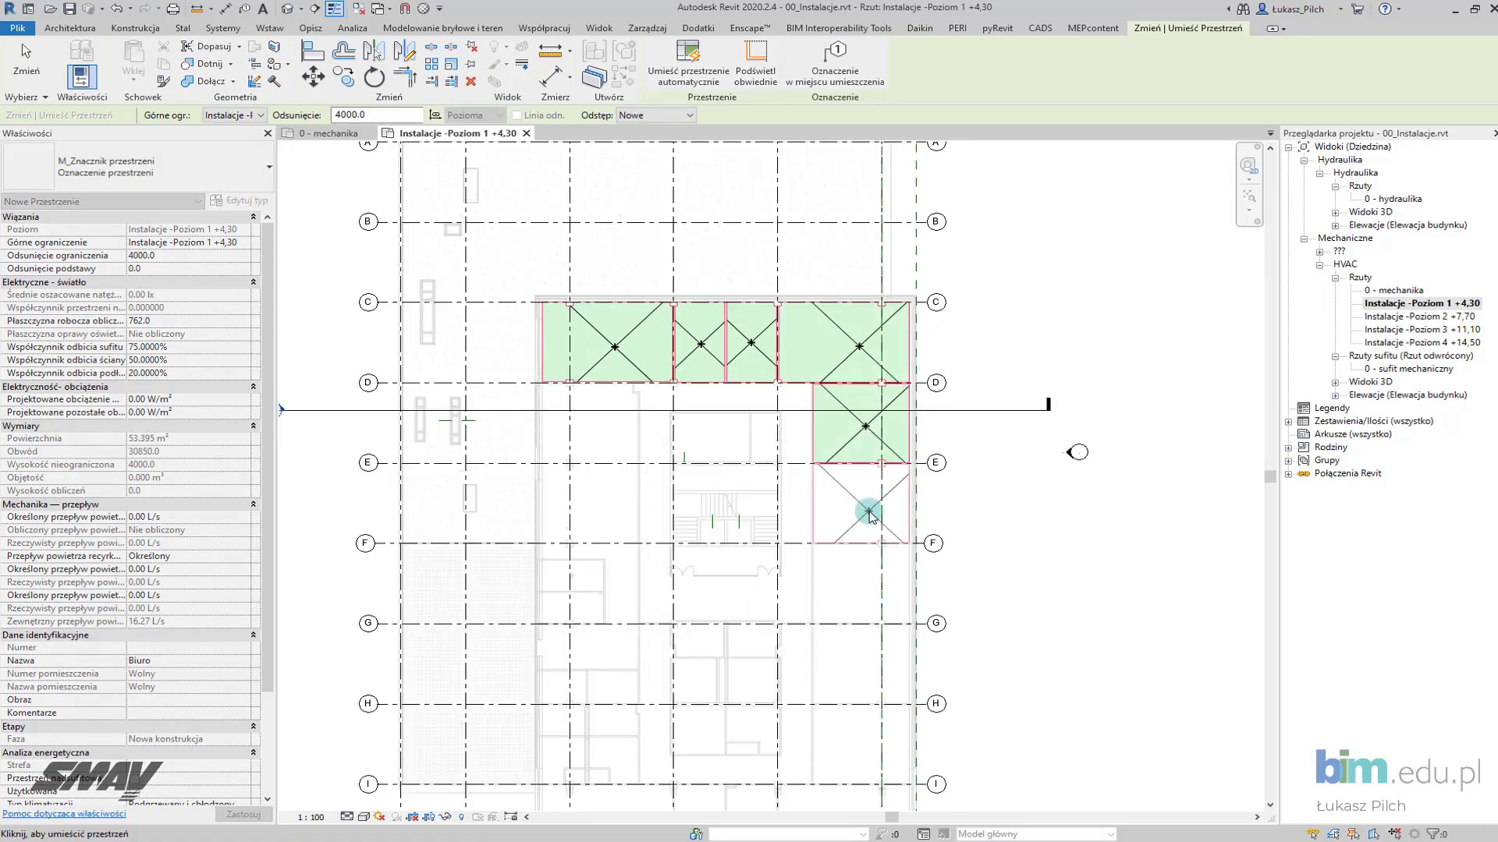
left_click(864, 508)
left_click(863, 584)
left_click(863, 672)
middle_click_drag(863, 744, 862, 588)
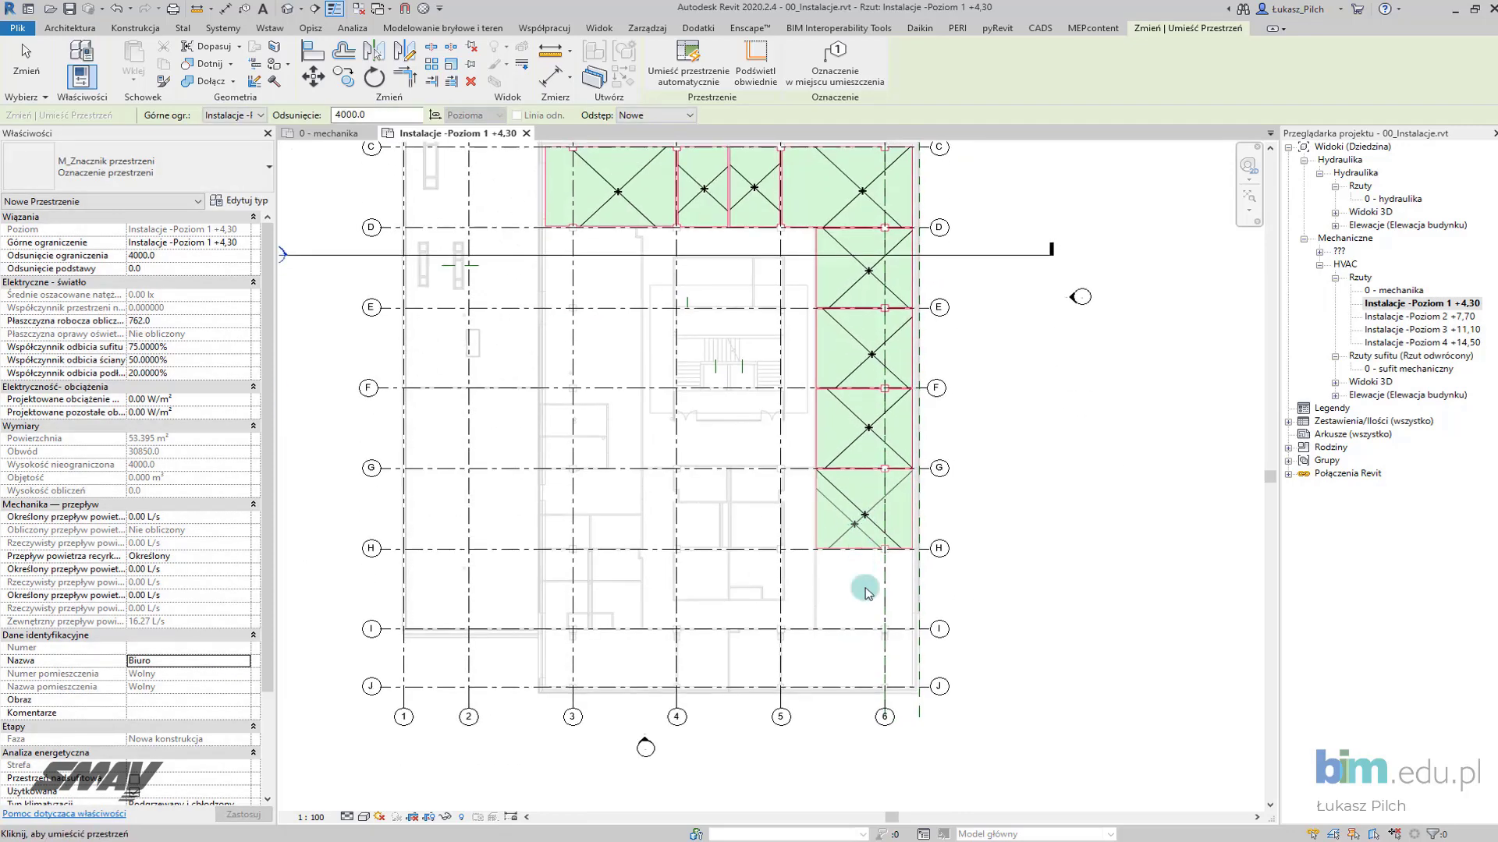
left_click(864, 591)
middle_click_drag(798, 388, 782, 484)
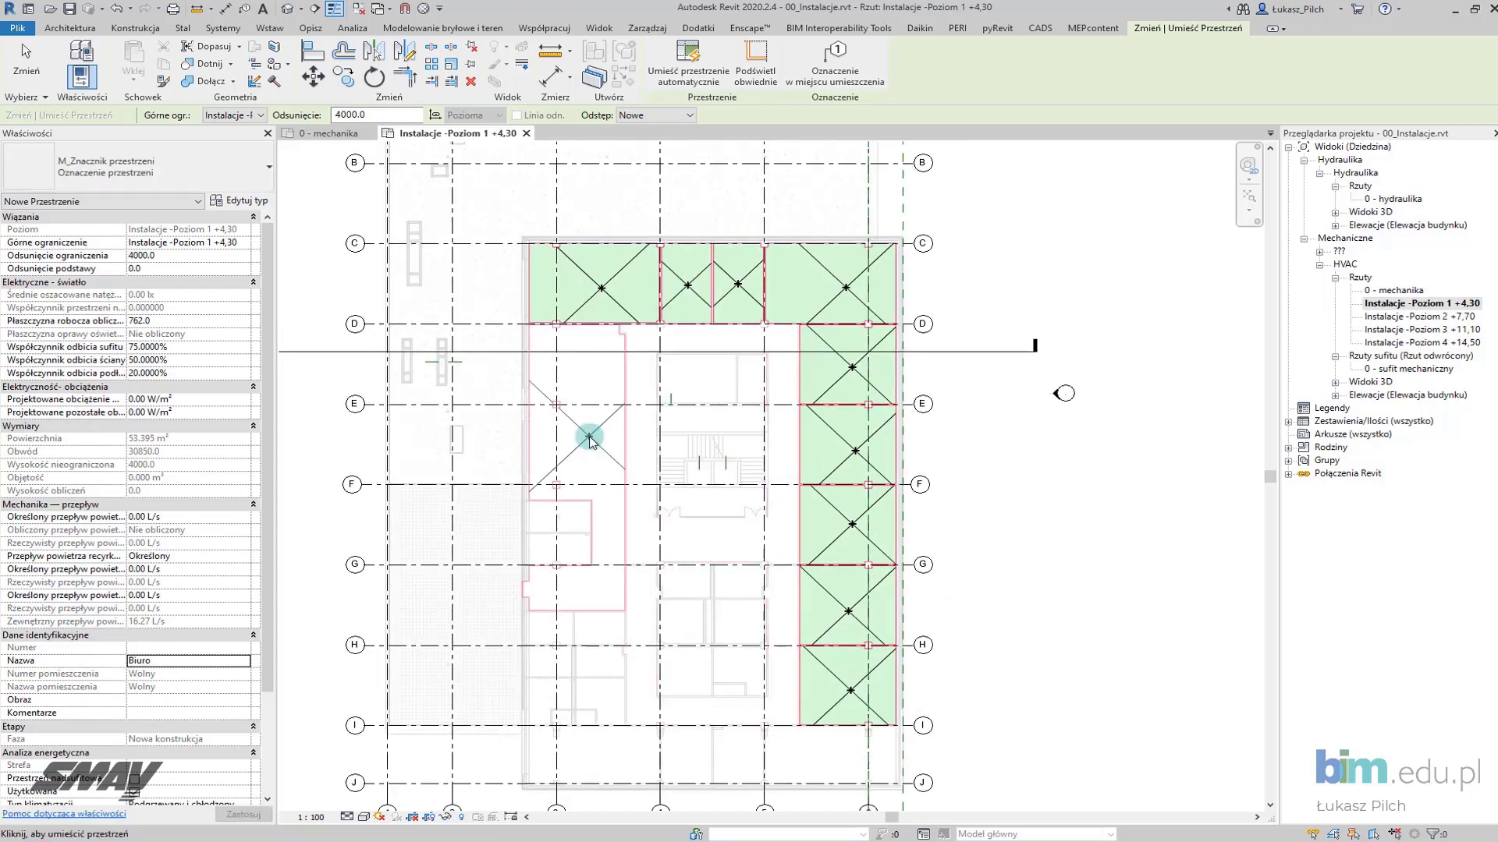
Step: Name the next space Siłownia and place it in the left-hand room, then finish placing
left_click(219, 658)
type("Sł")
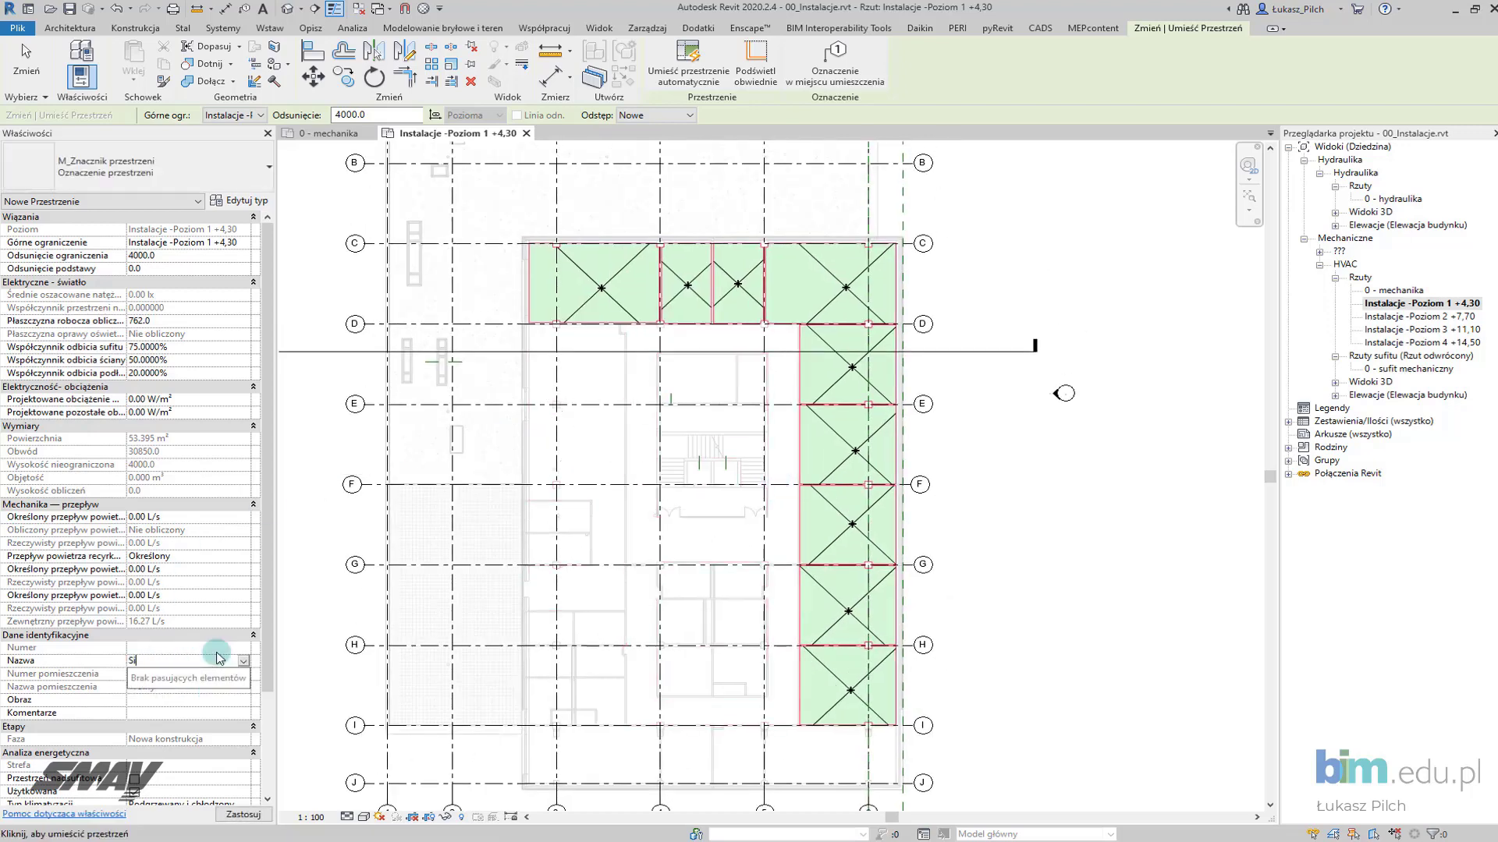
key("Return")
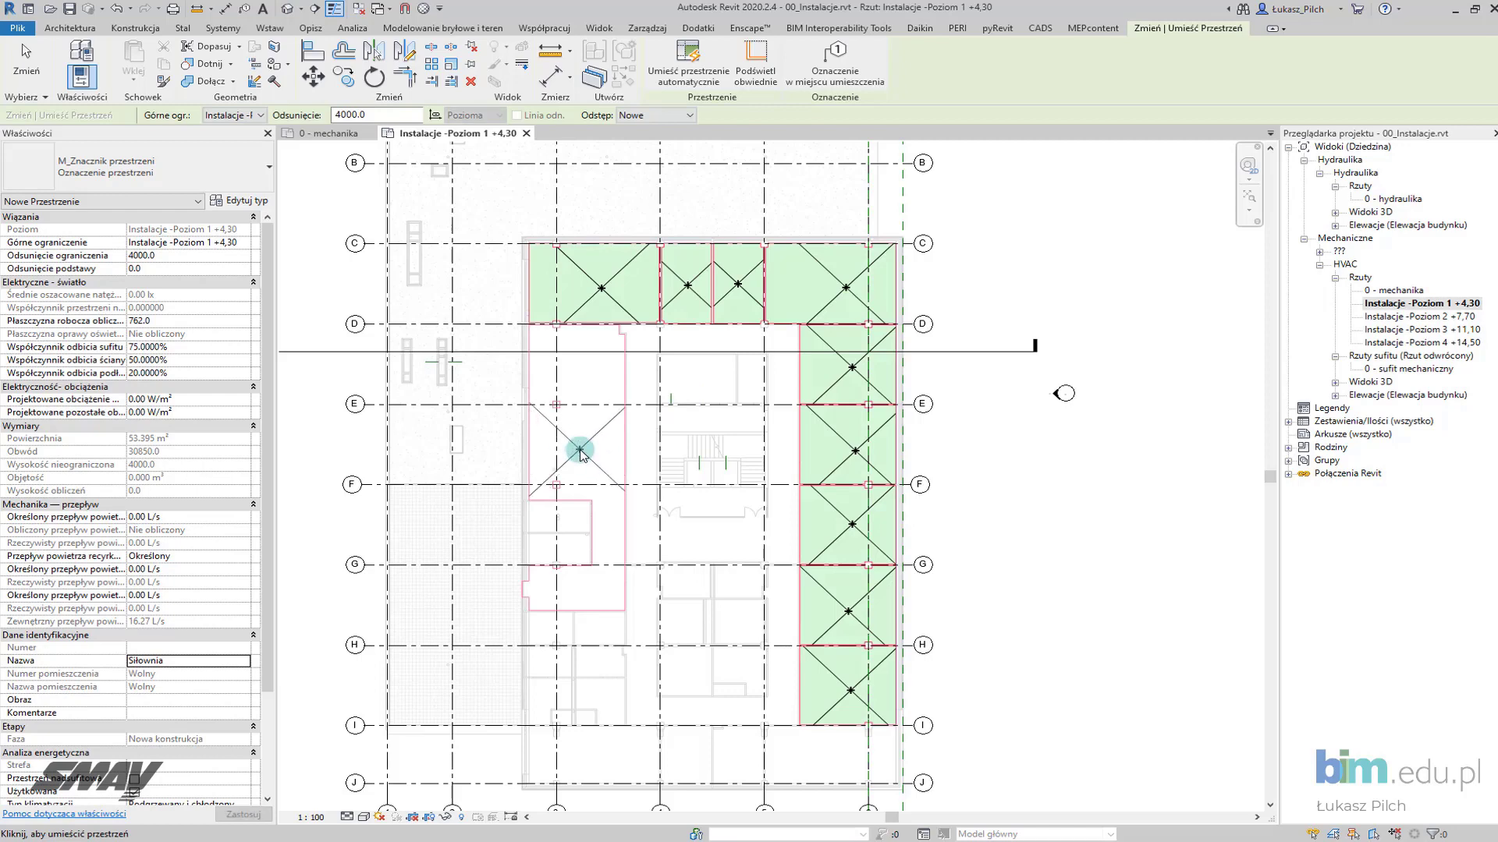
left_click(579, 452)
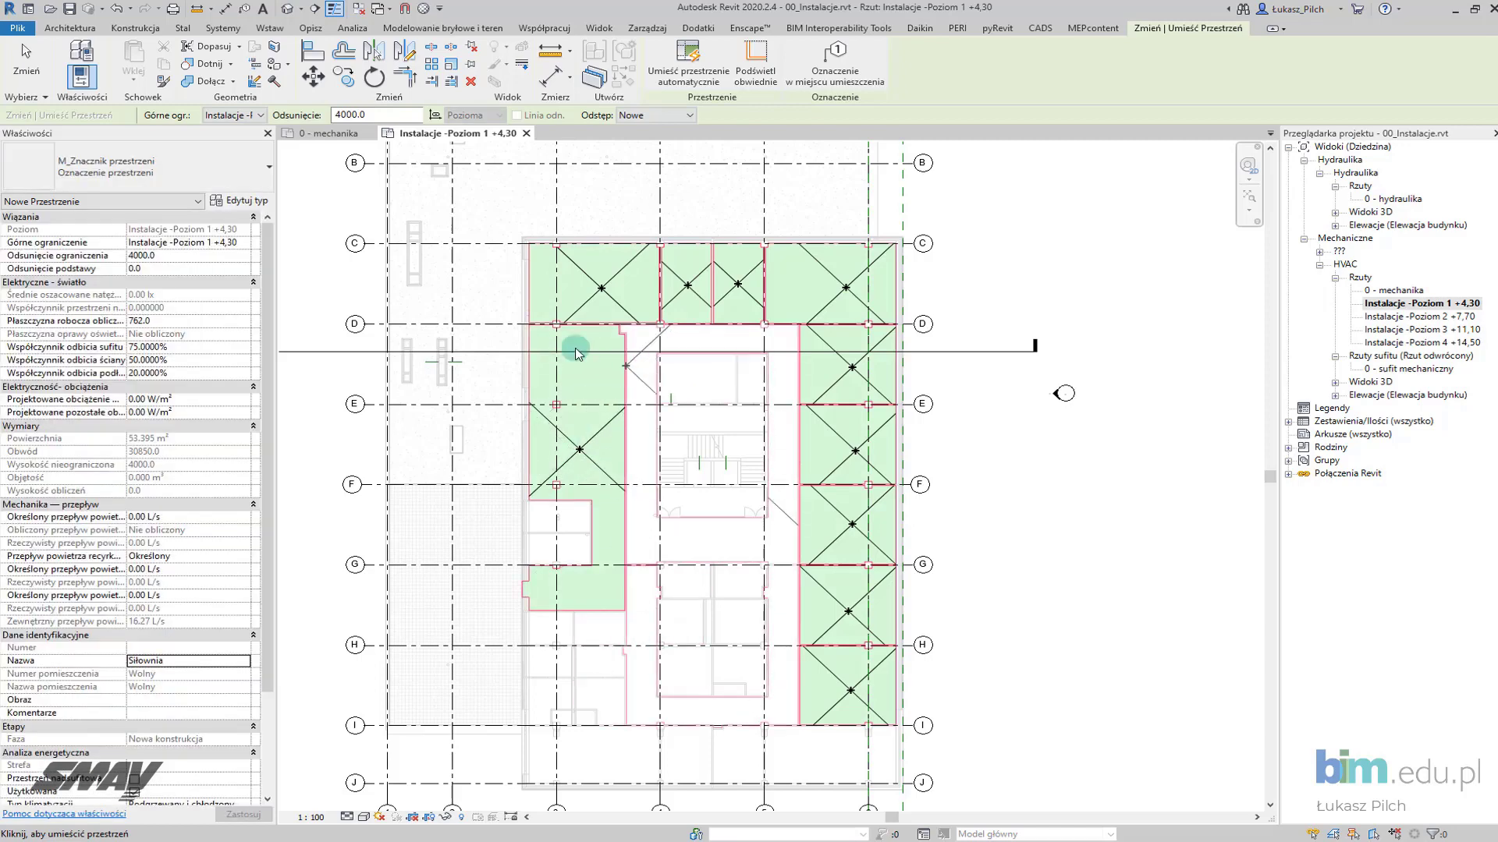
scroll(660, 520, "up", 1)
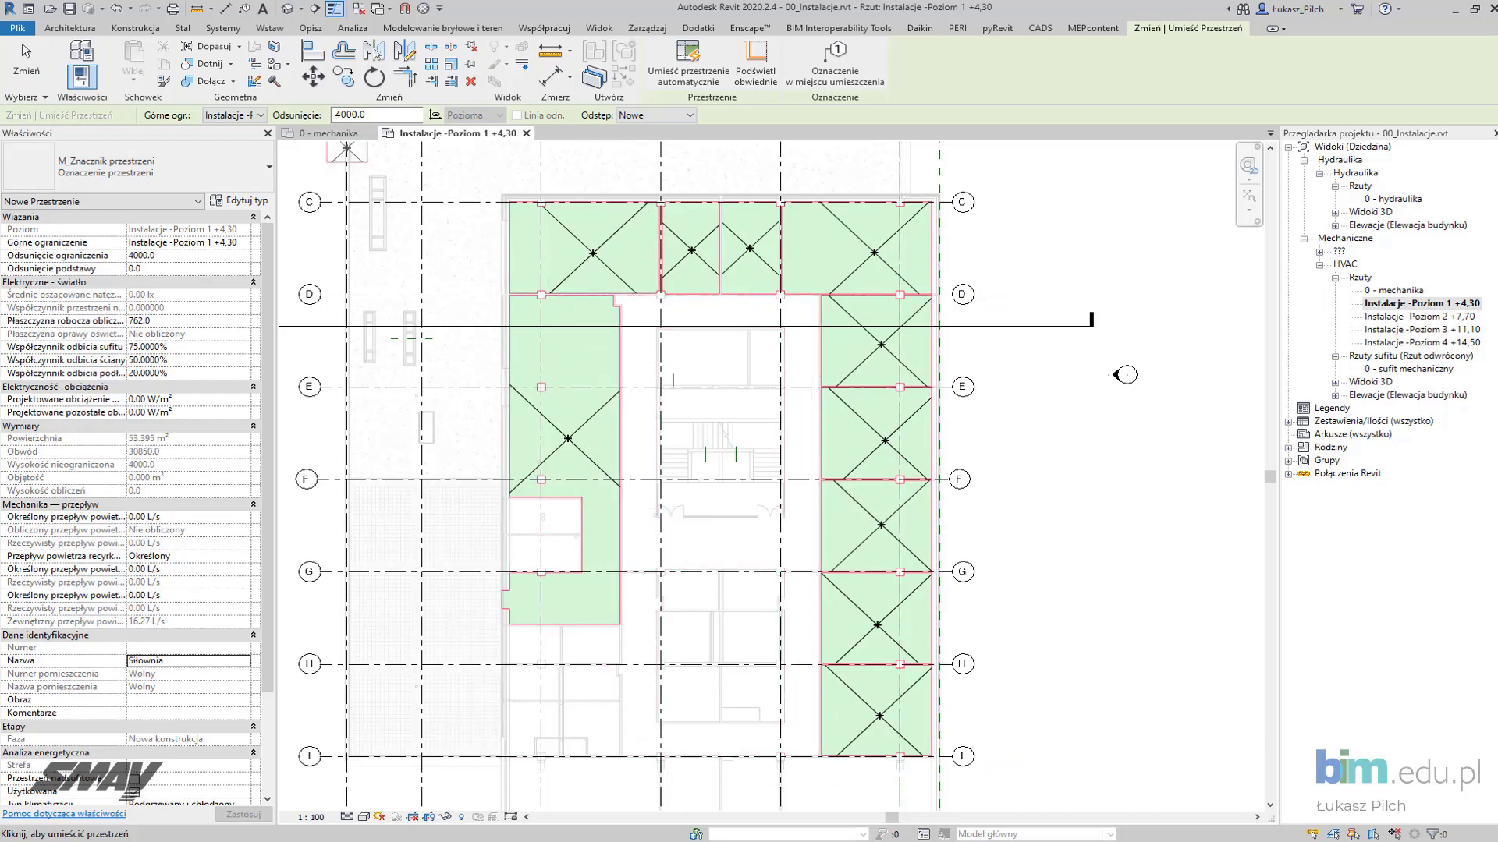
key("Escape")
key("Escape")
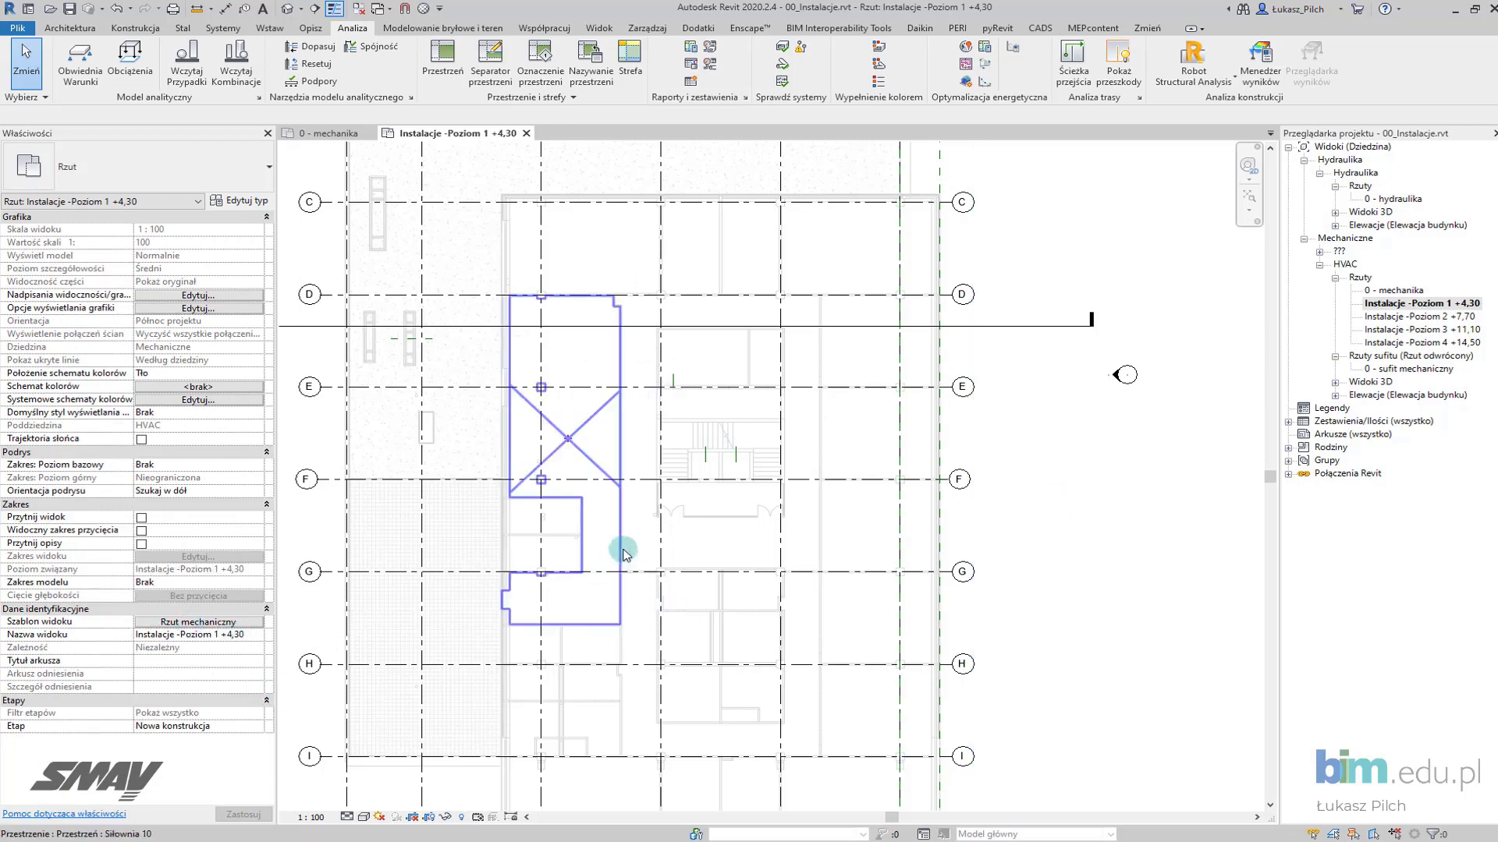
Step: Enable the Przestrzenie Wewnętrzne subcategory in the Rzut mechaniczny template's visibility overrides
left_click(170, 624)
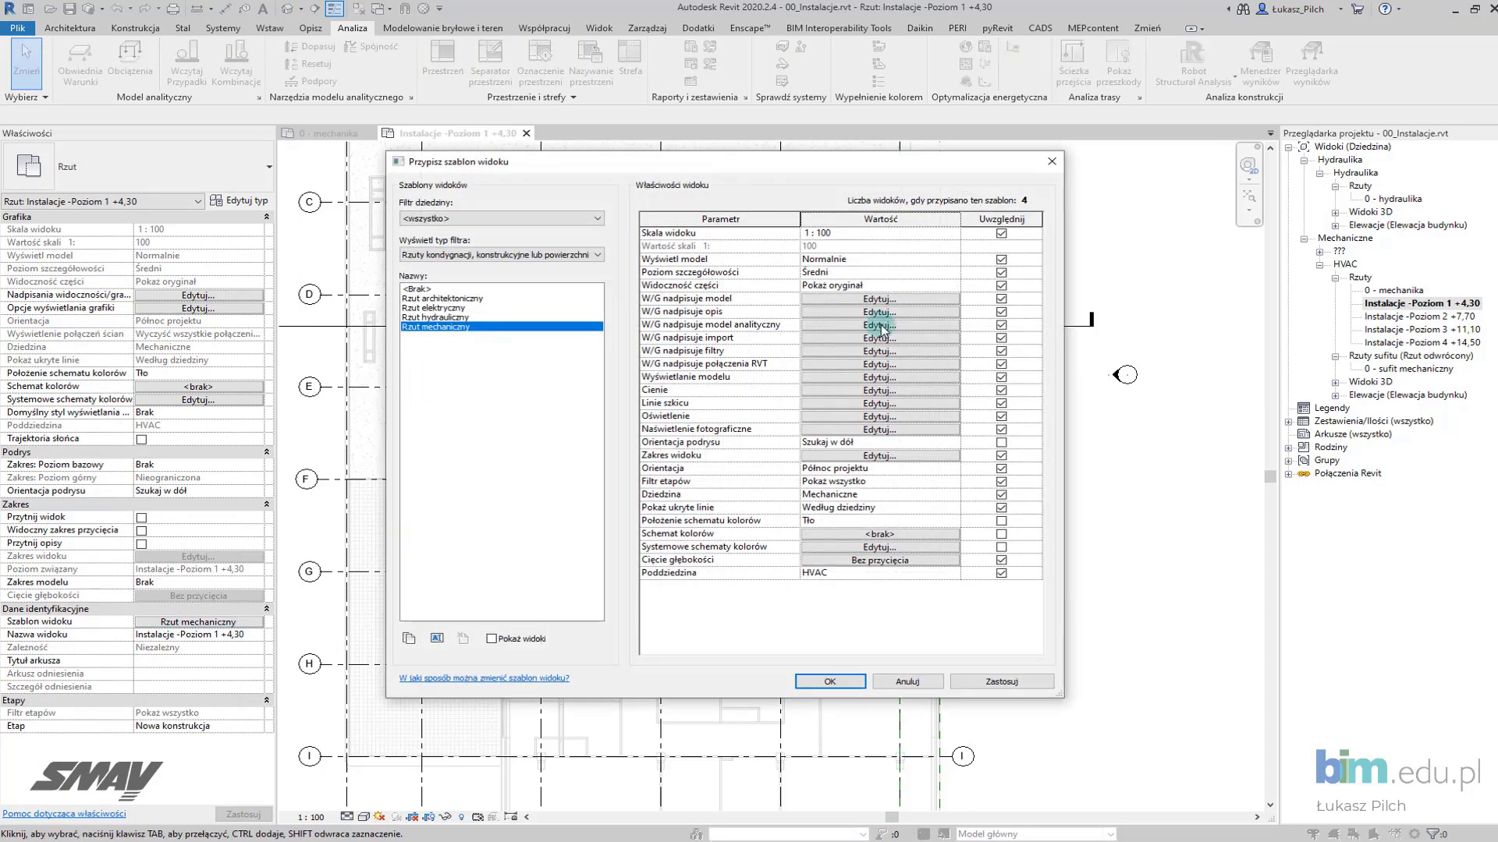
left_click(879, 300)
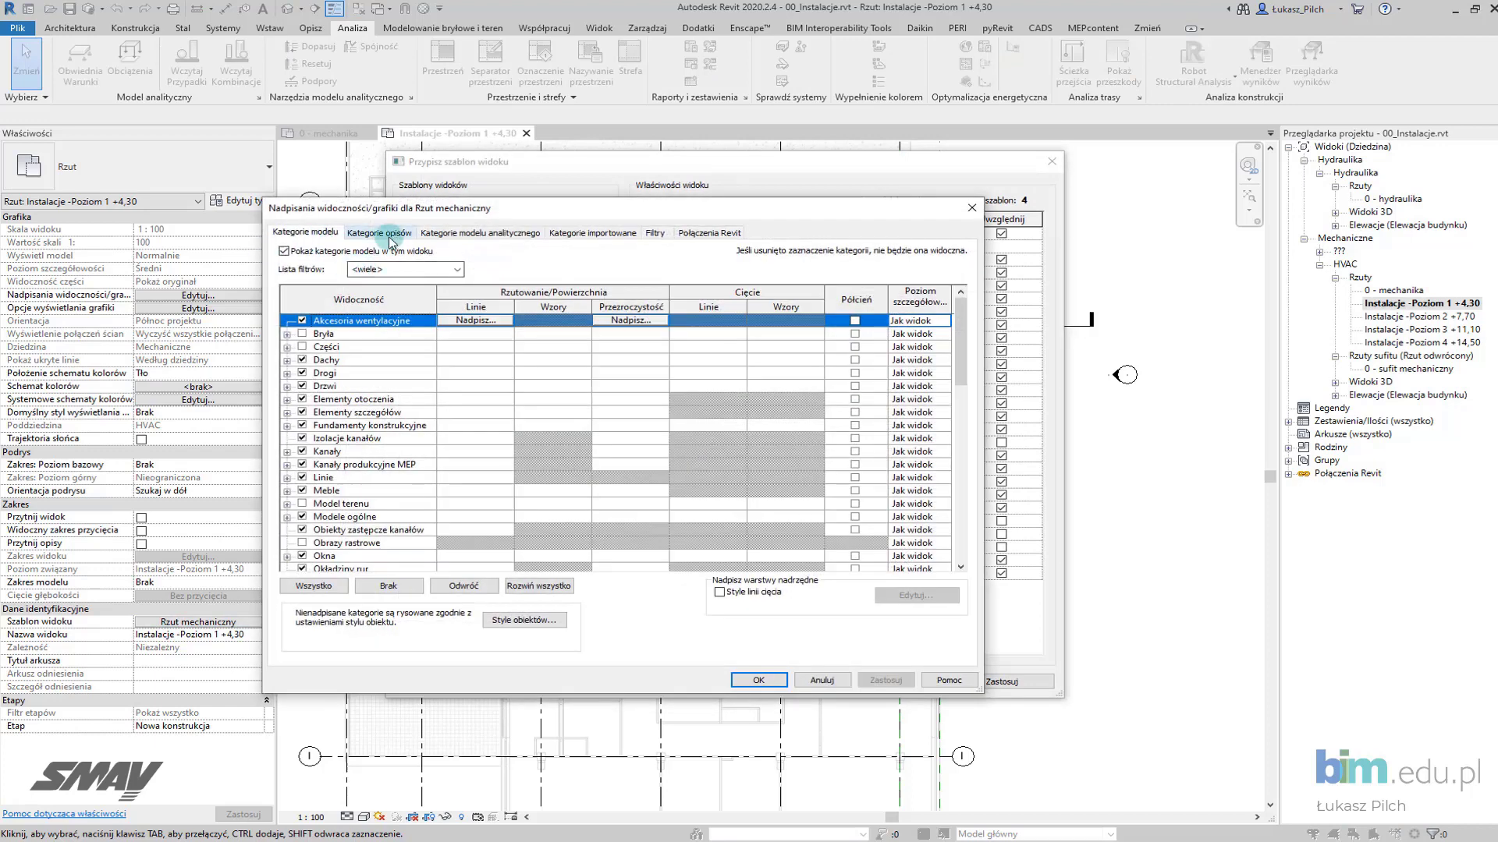
left_click(370, 362)
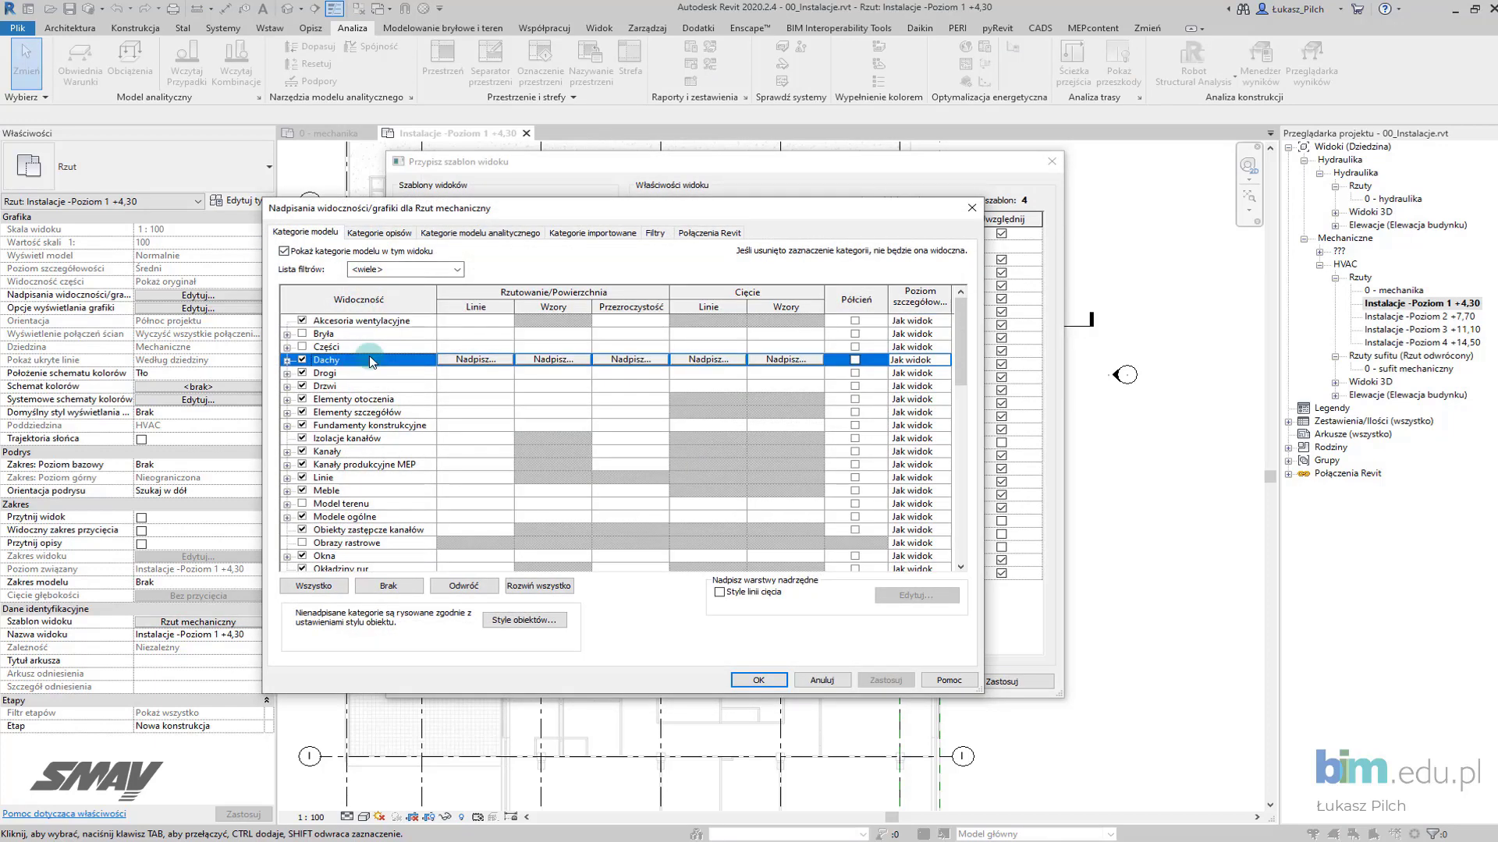
type("prz")
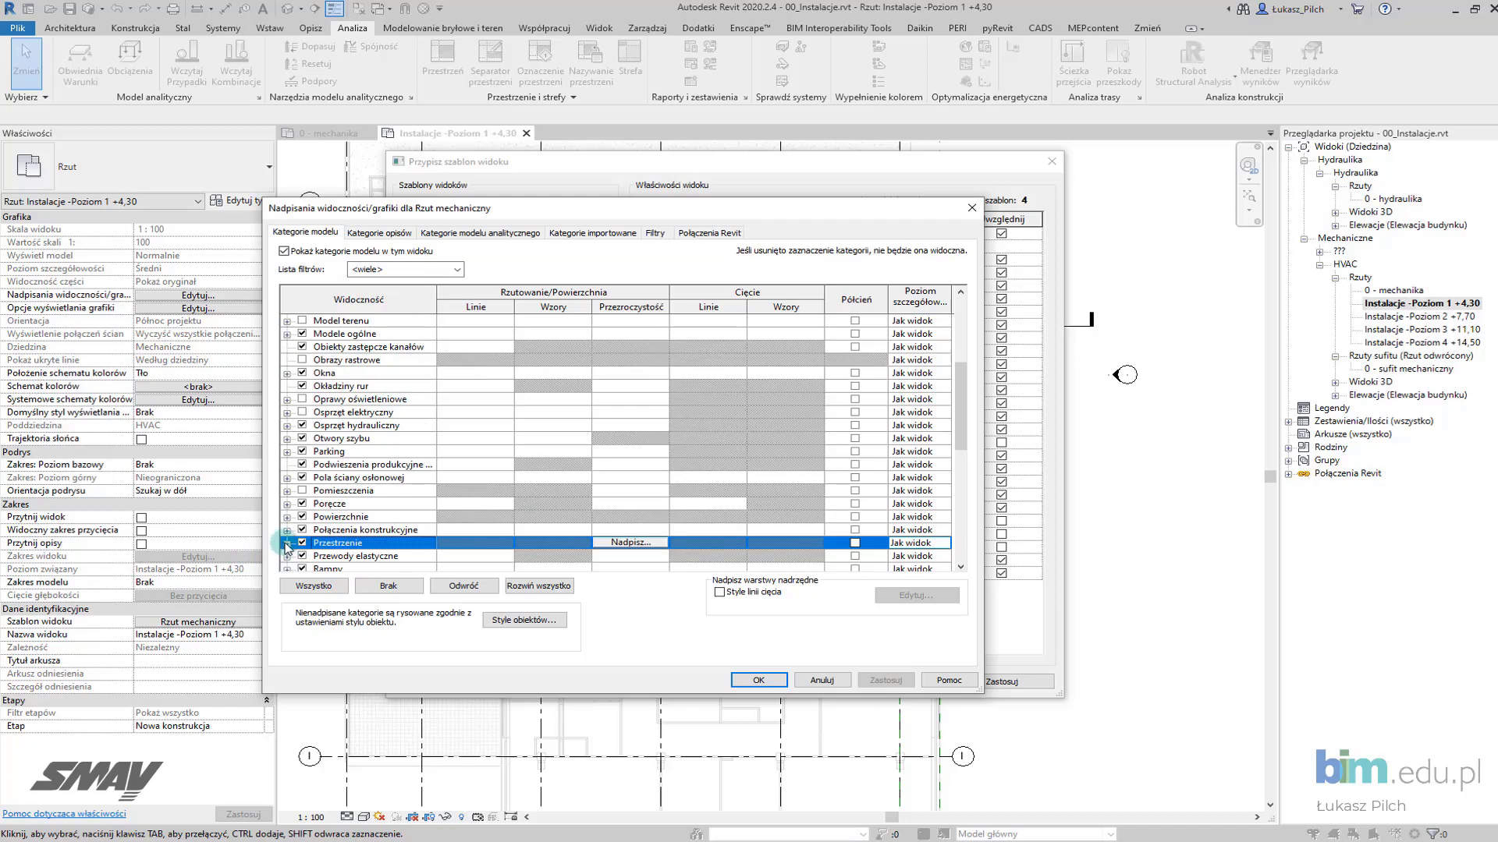
left_click(287, 543)
left_click(317, 544)
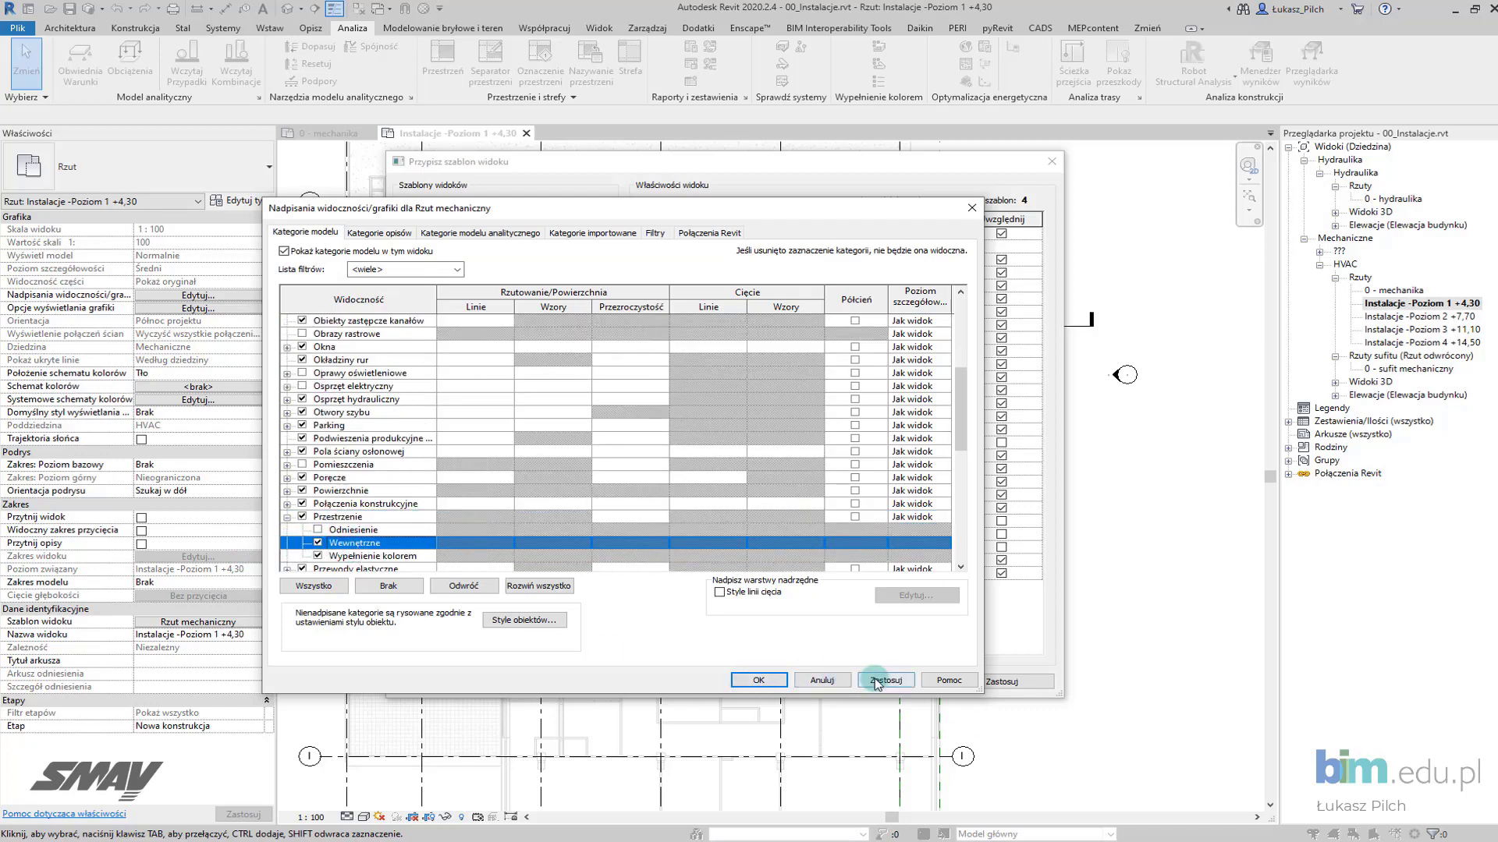
left_click(875, 681)
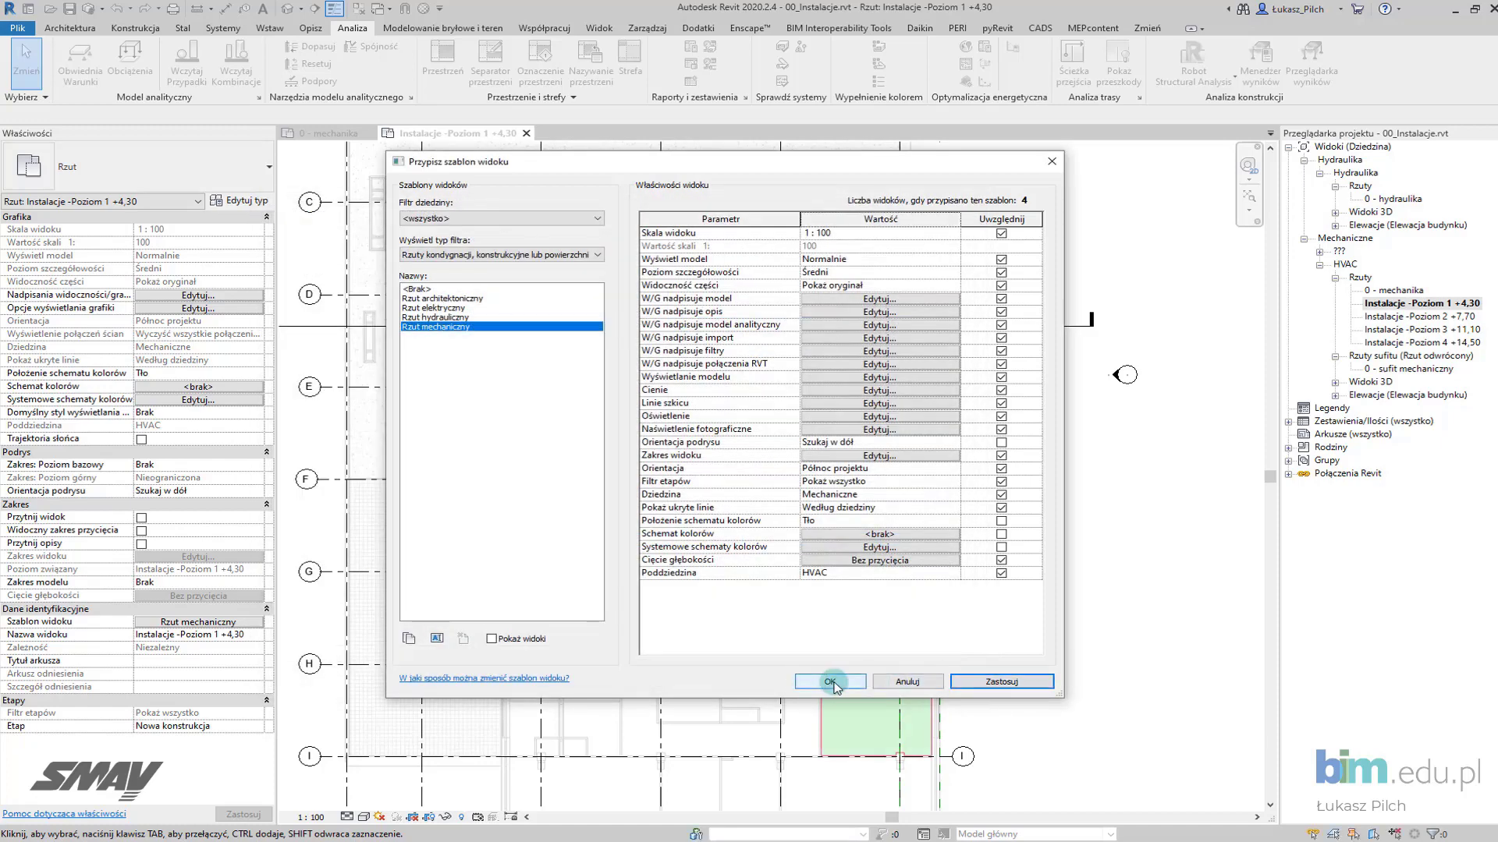
left_click(835, 586)
mouse_move(1052, 628)
middle_mouse_down()
mouse_move(1038, 621)
mouse_move(1037, 569)
middle_mouse_up()
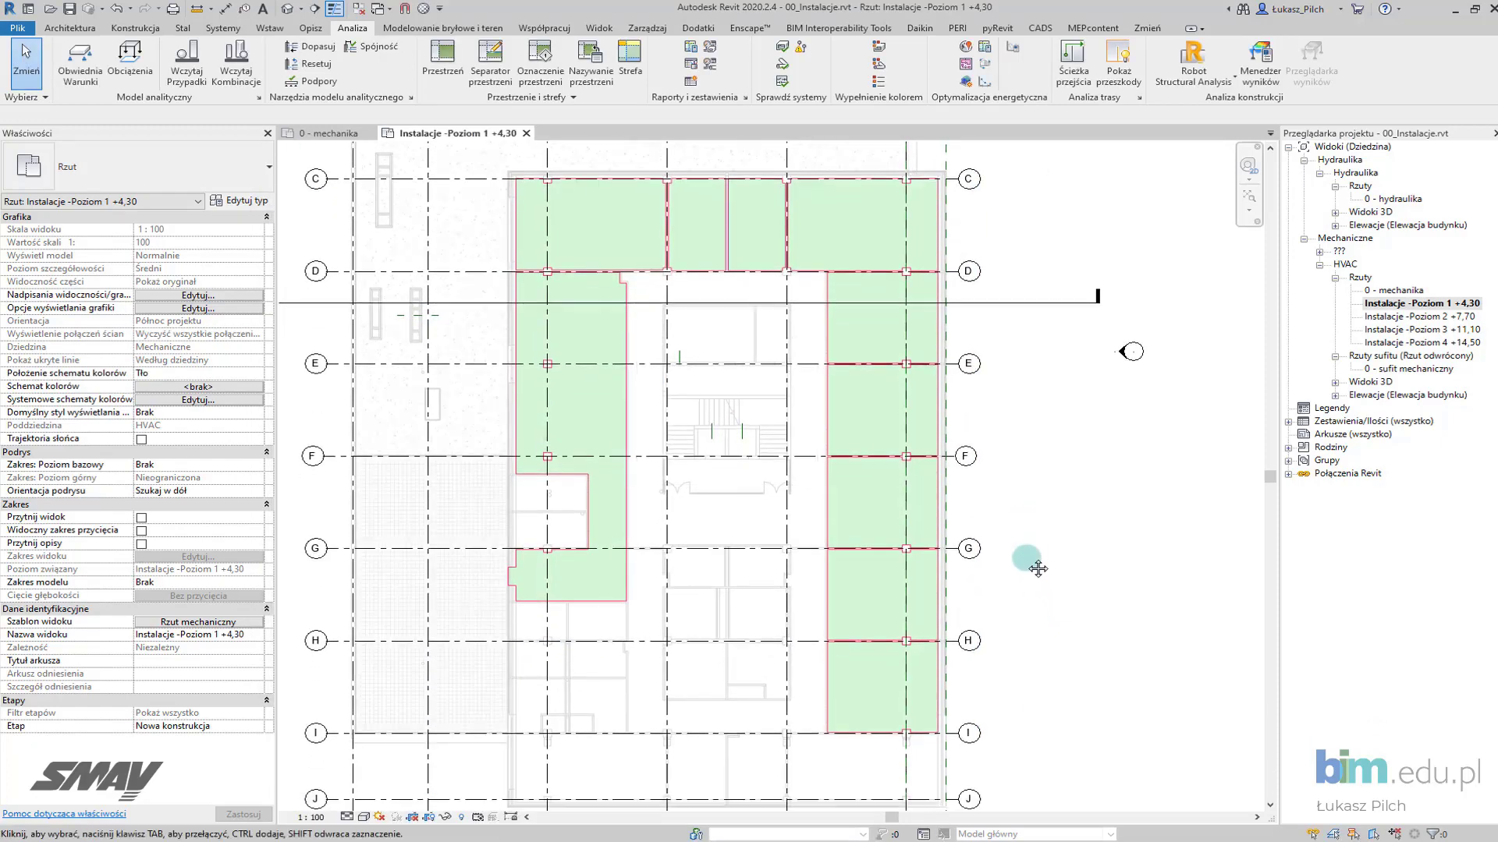
Step: Check the Siłownia 10 space's name, then clear the selection
left_click(624, 364)
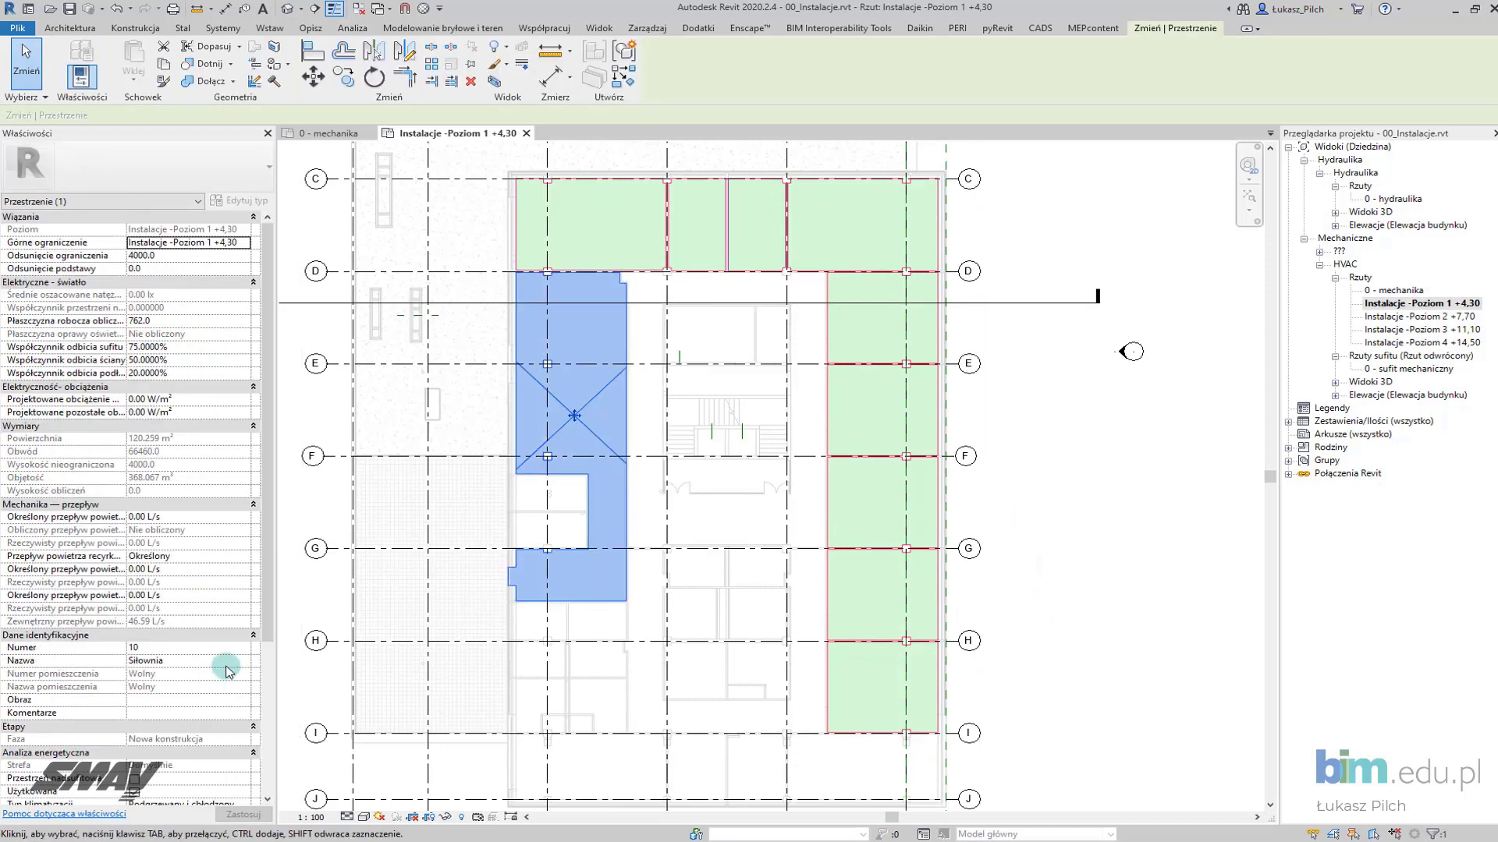
left_click(190, 661)
left_click(1070, 479)
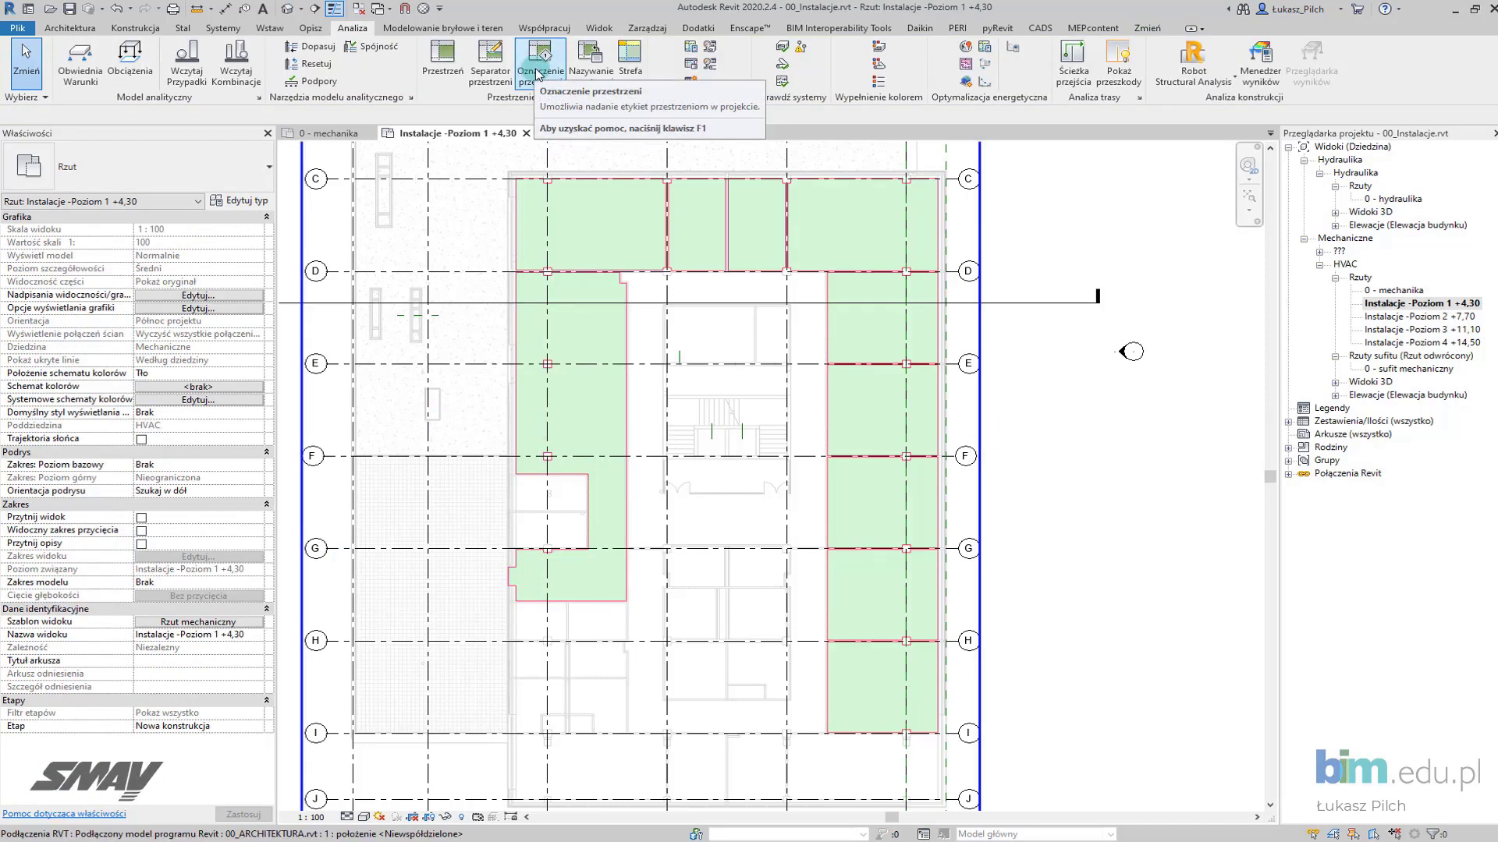
Step: Place space tags on the plan's spaces, from Siłownia through Biuro 9
left_click(544, 71)
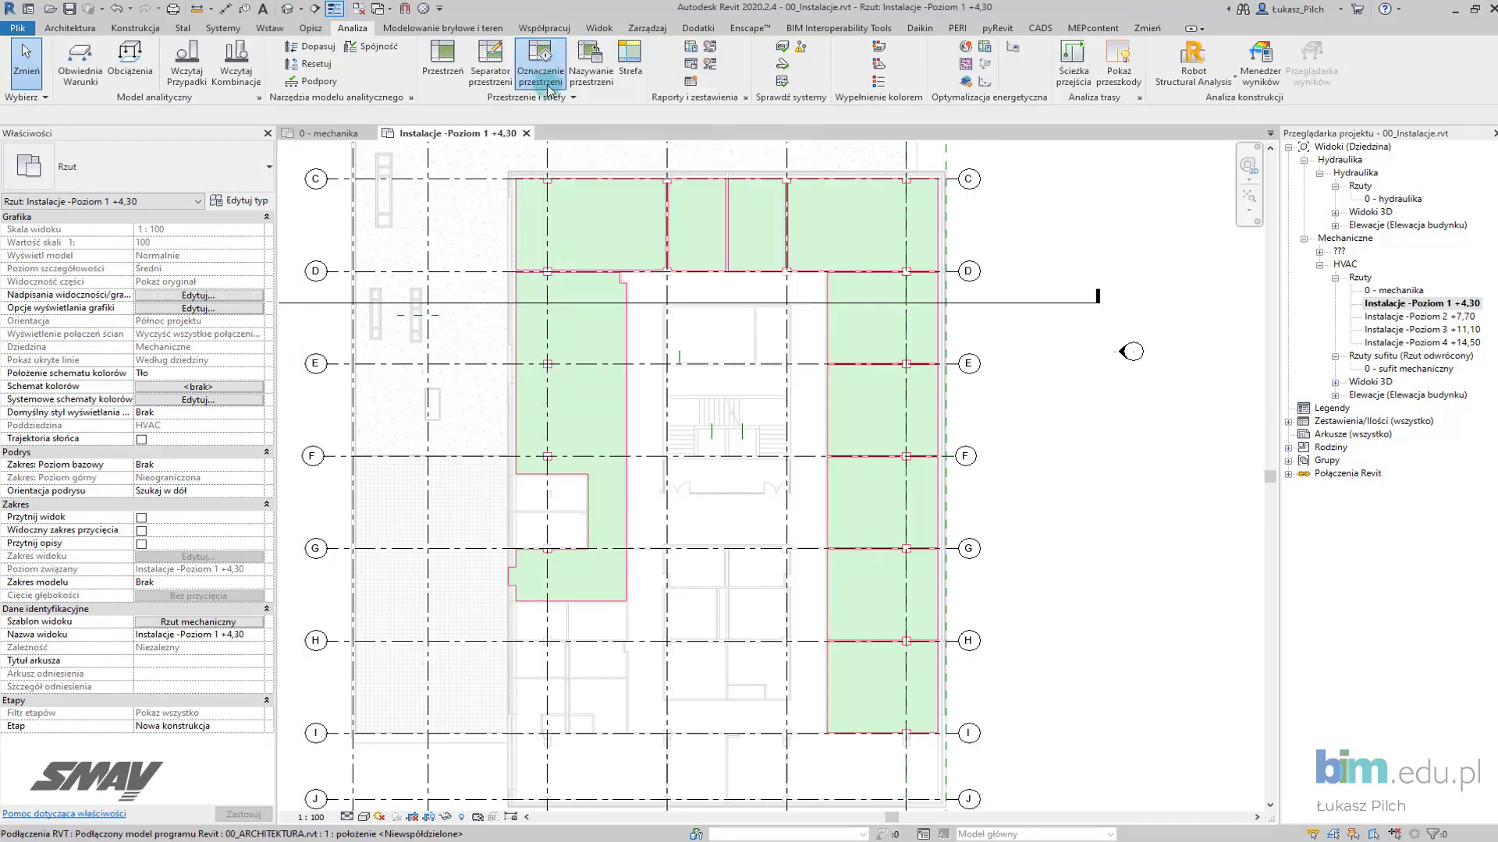
left_click(587, 403)
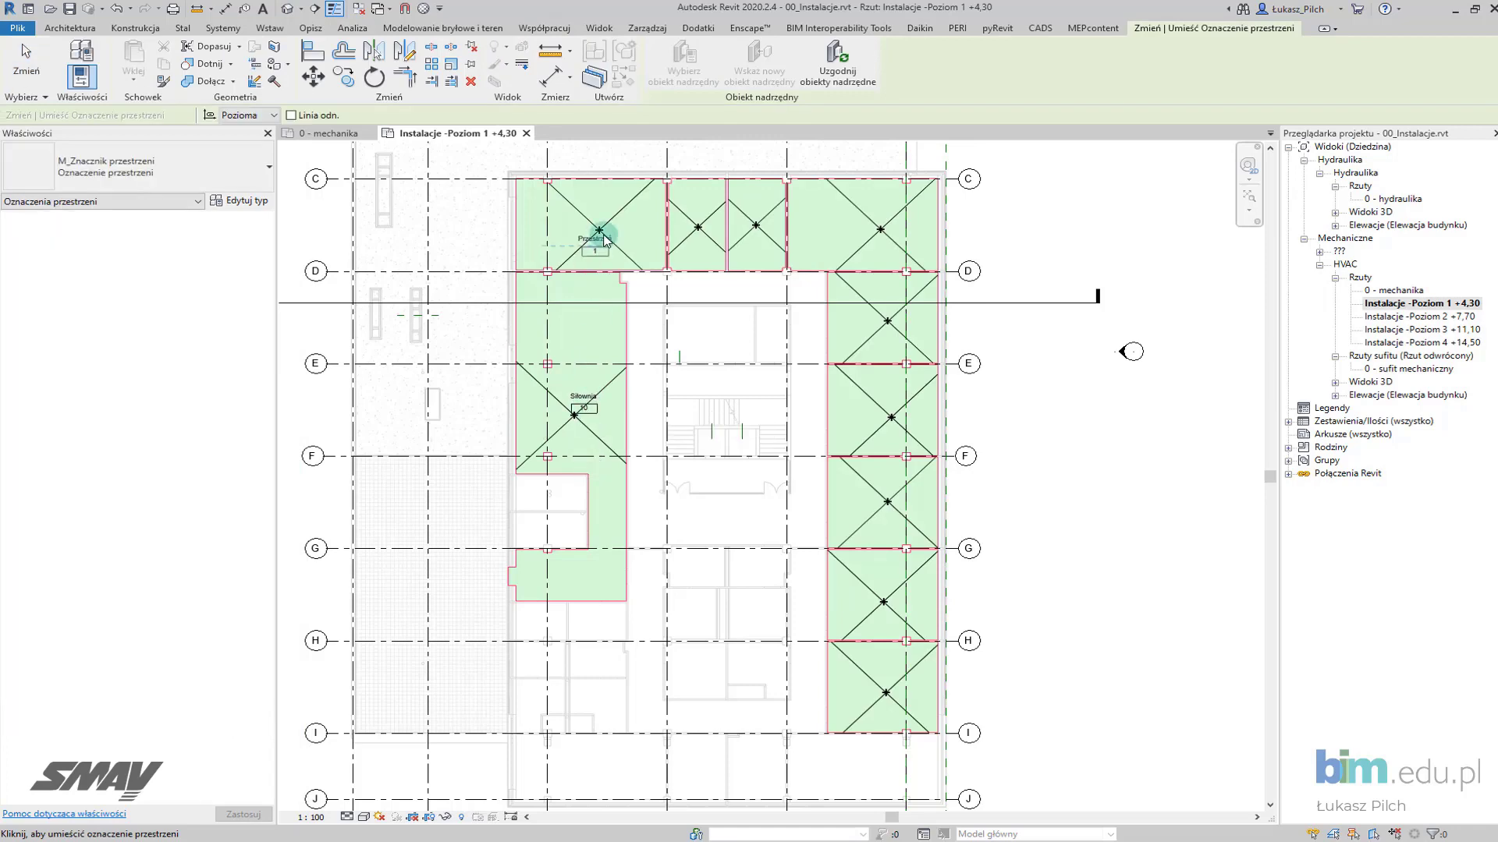
left_click(700, 229)
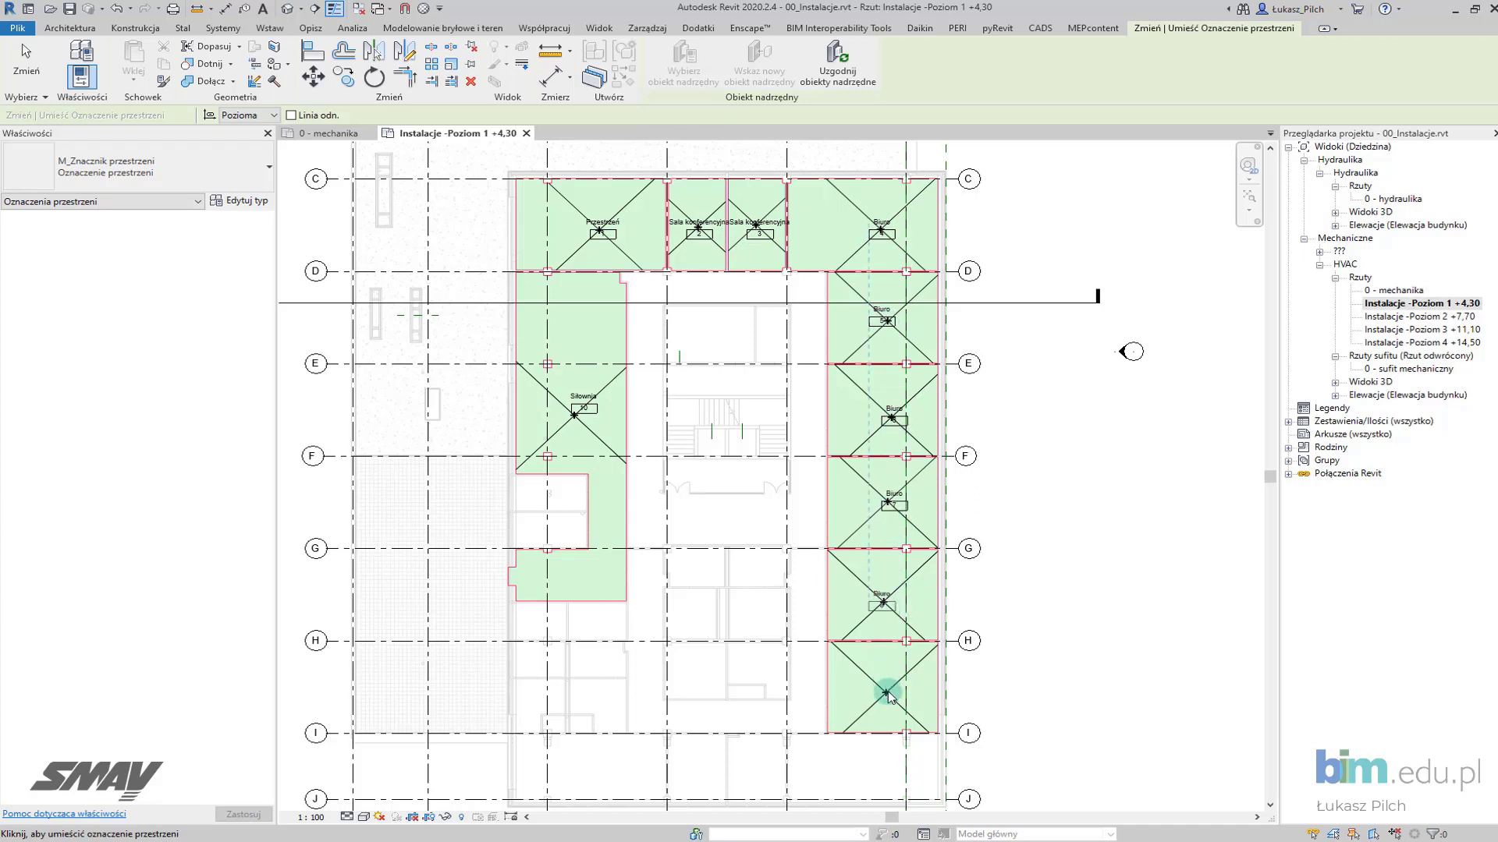
left_click(953, 704)
key("Escape")
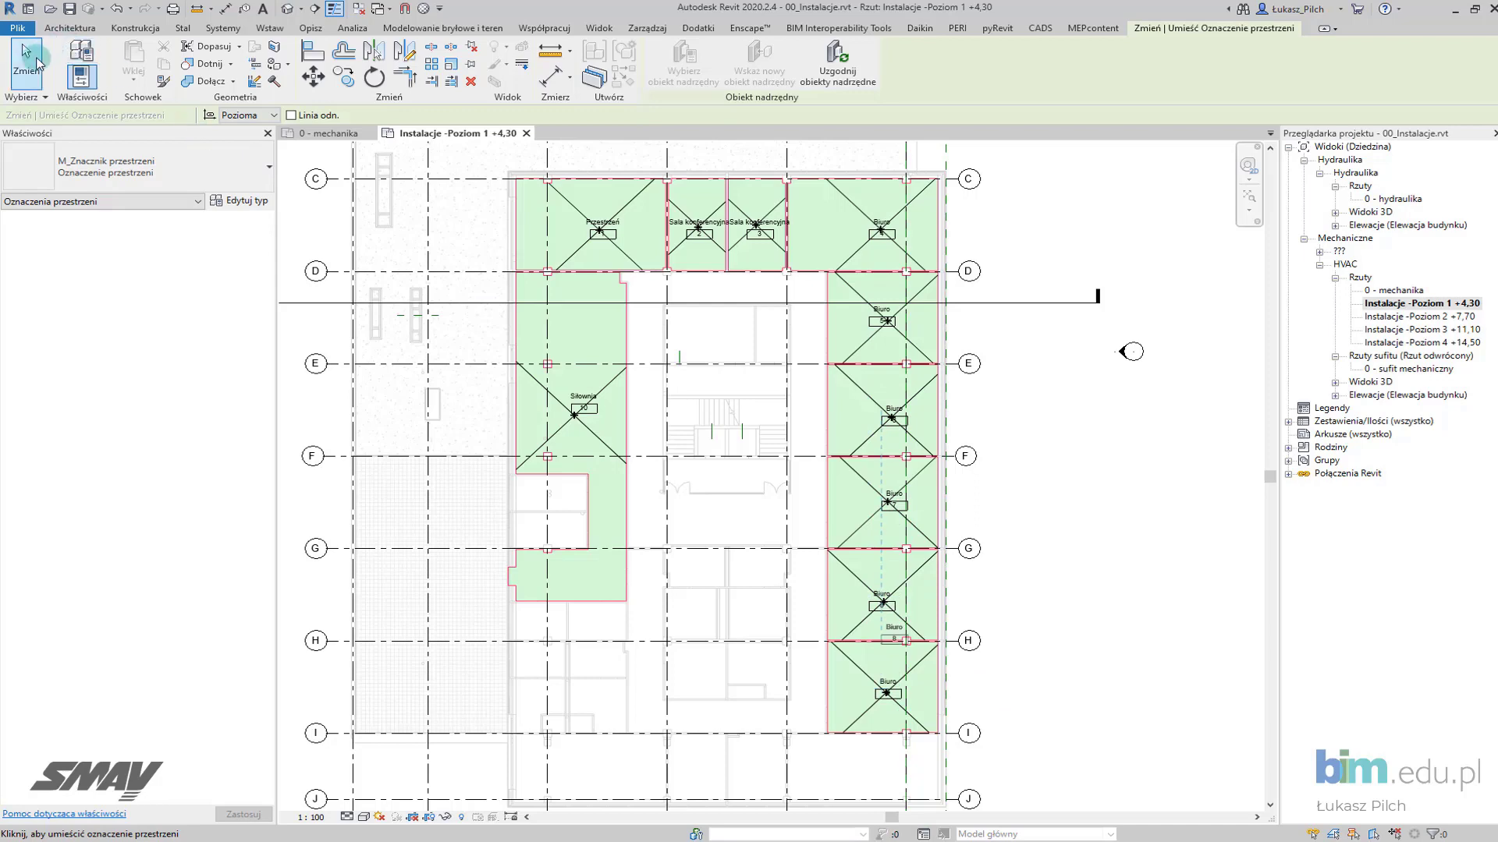
key("Escape")
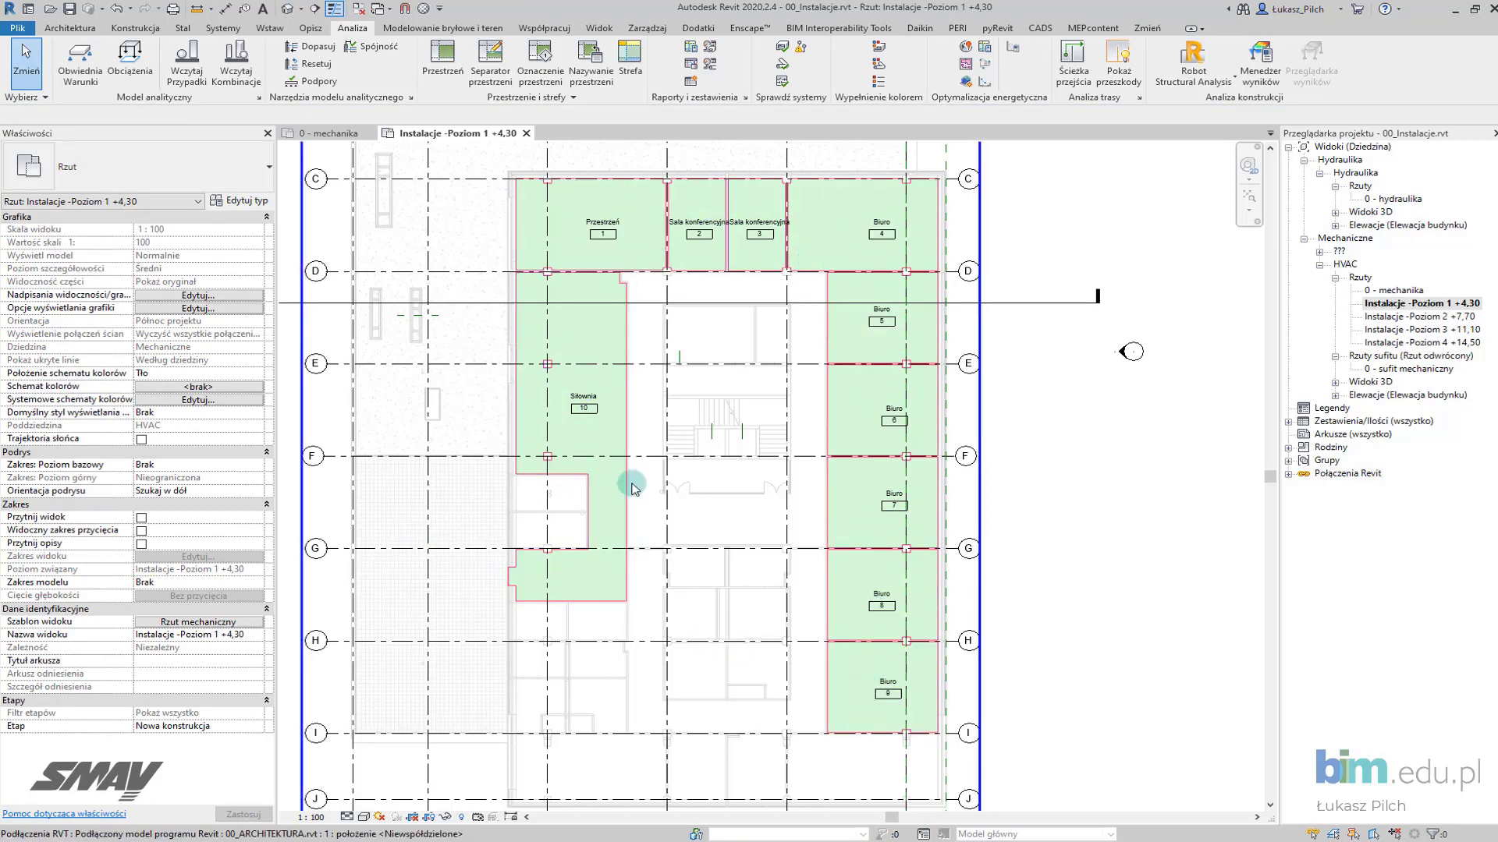
left_click(608, 452)
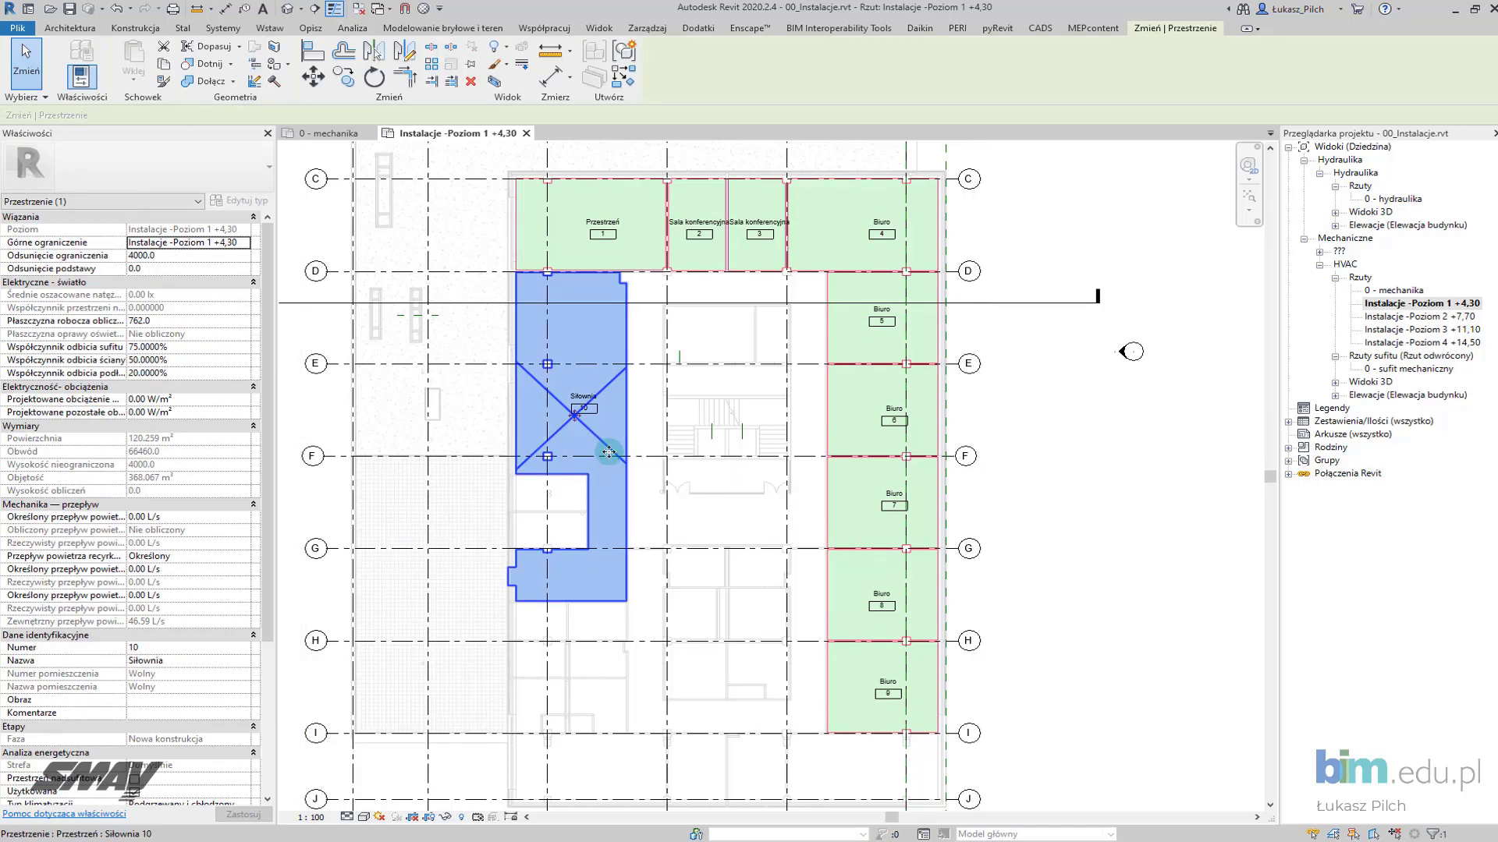
left_click(1053, 414)
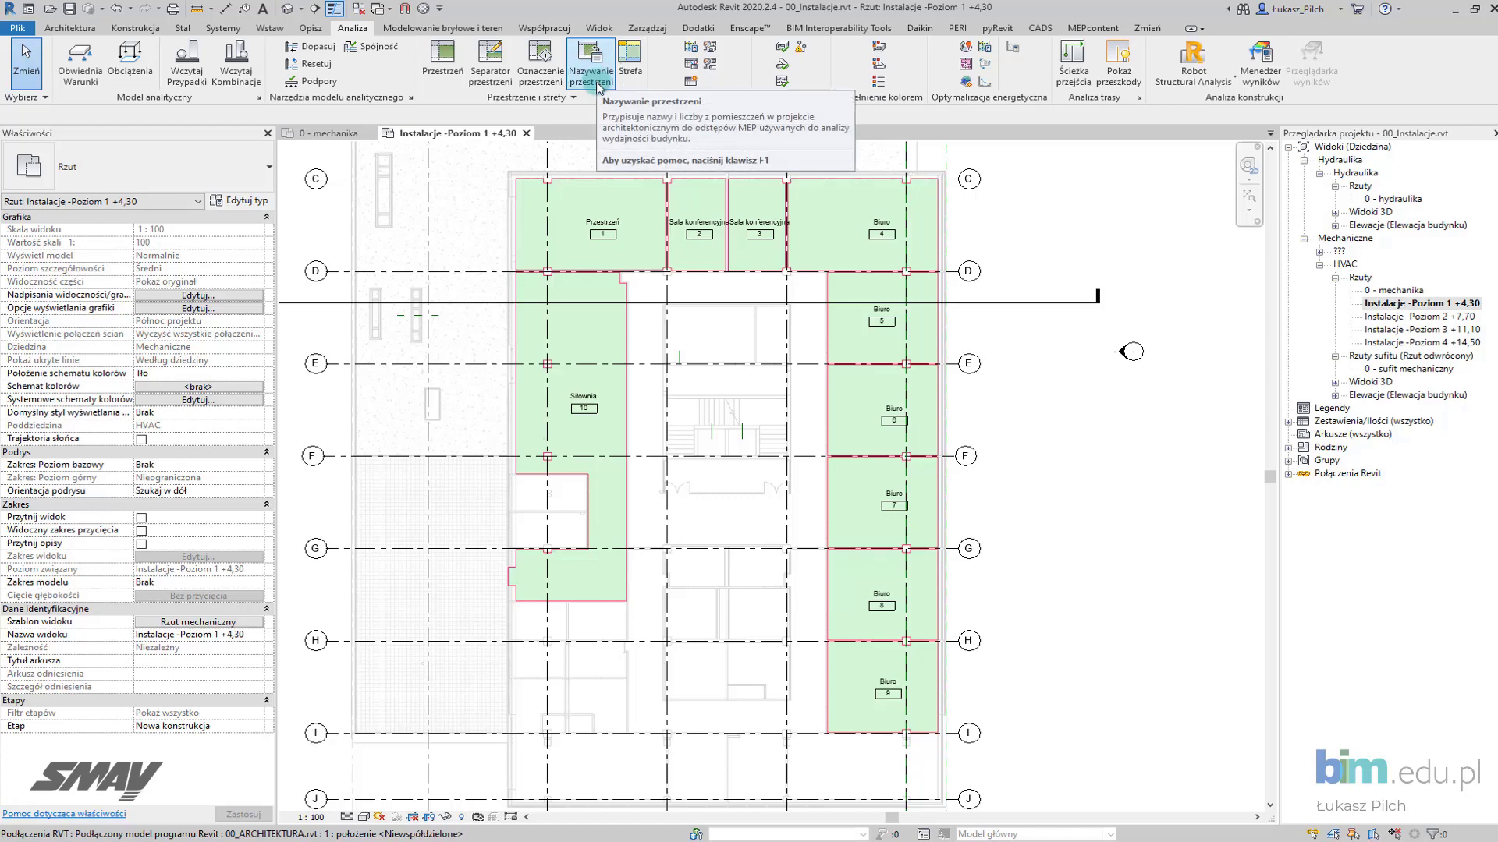
left_click(652, 274)
left_click(763, 312)
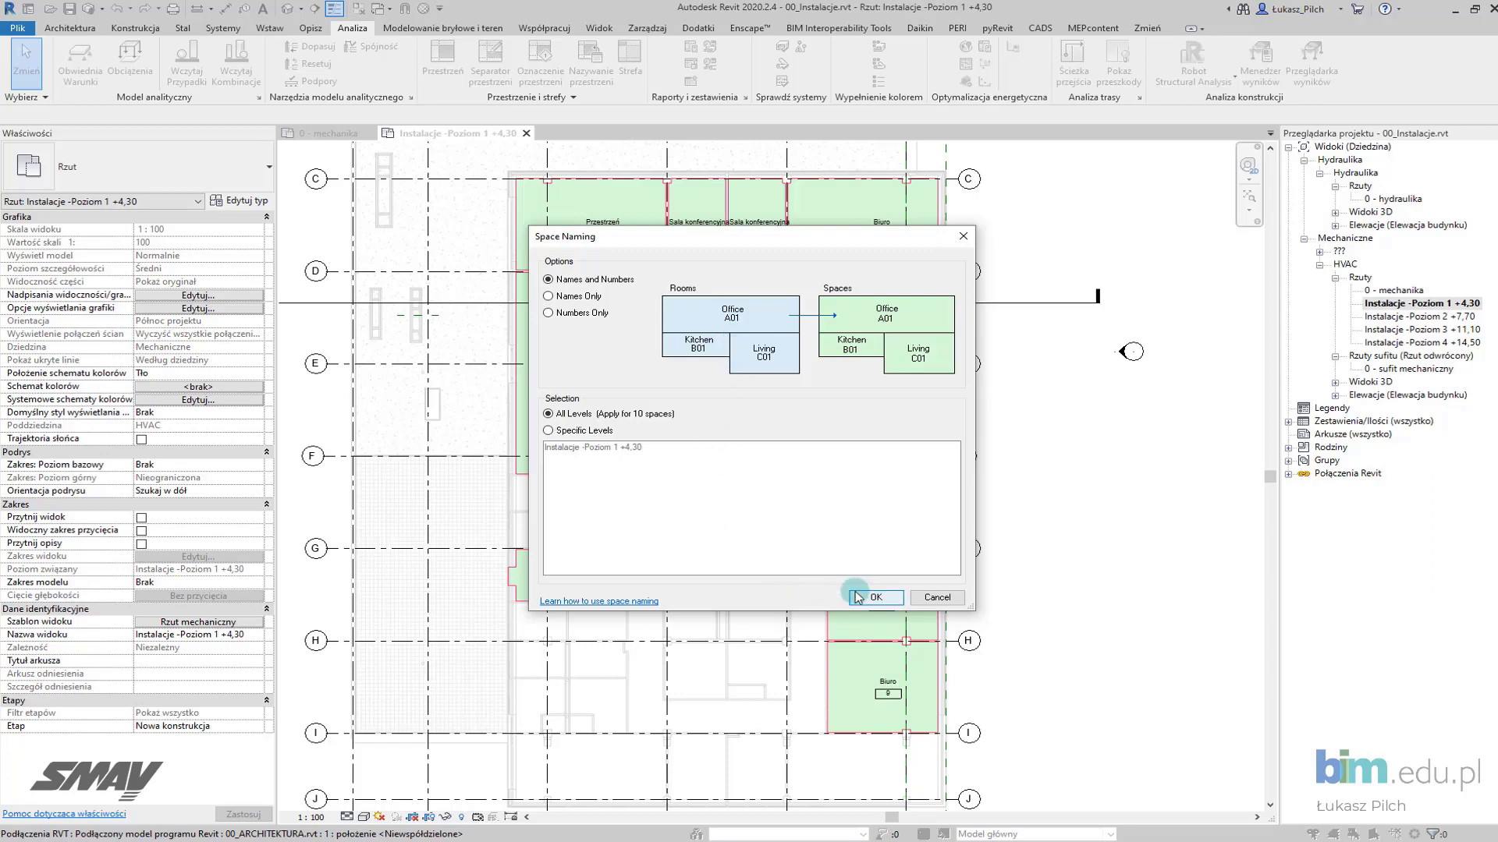
left_click(875, 597)
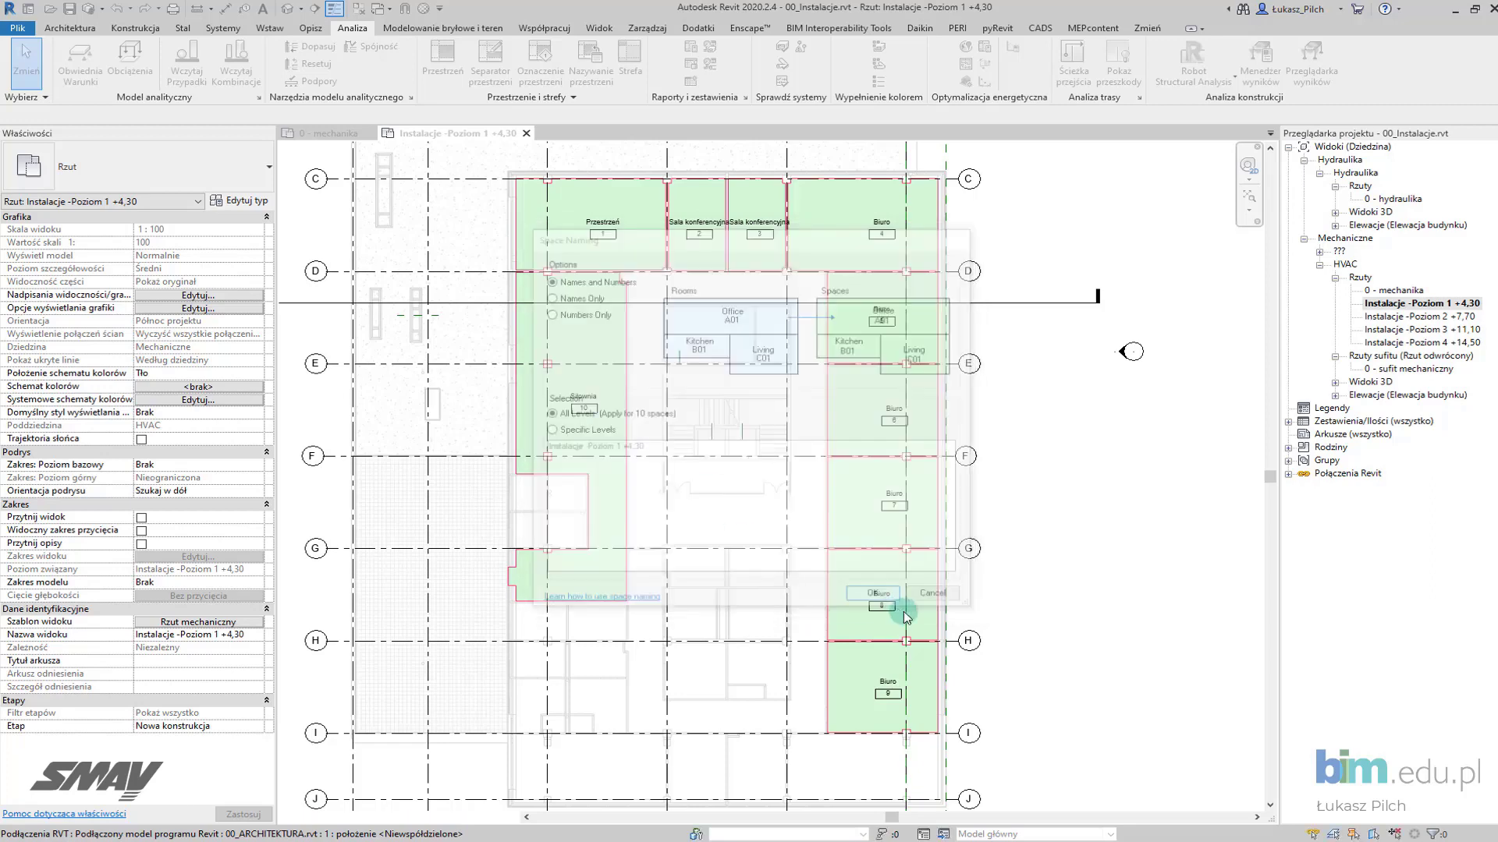
left_click(612, 460)
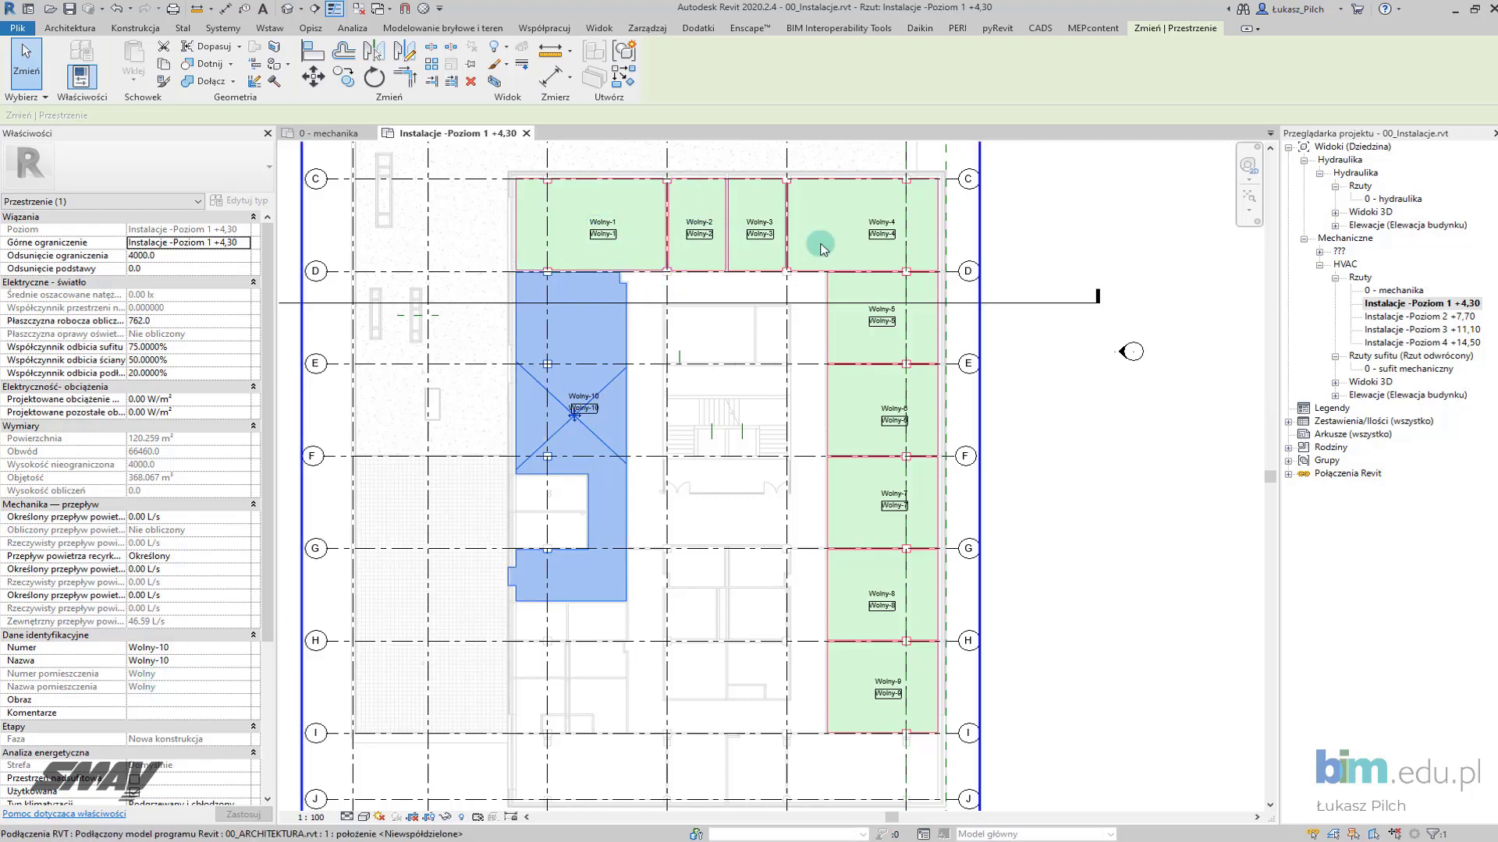
left_click(115, 9)
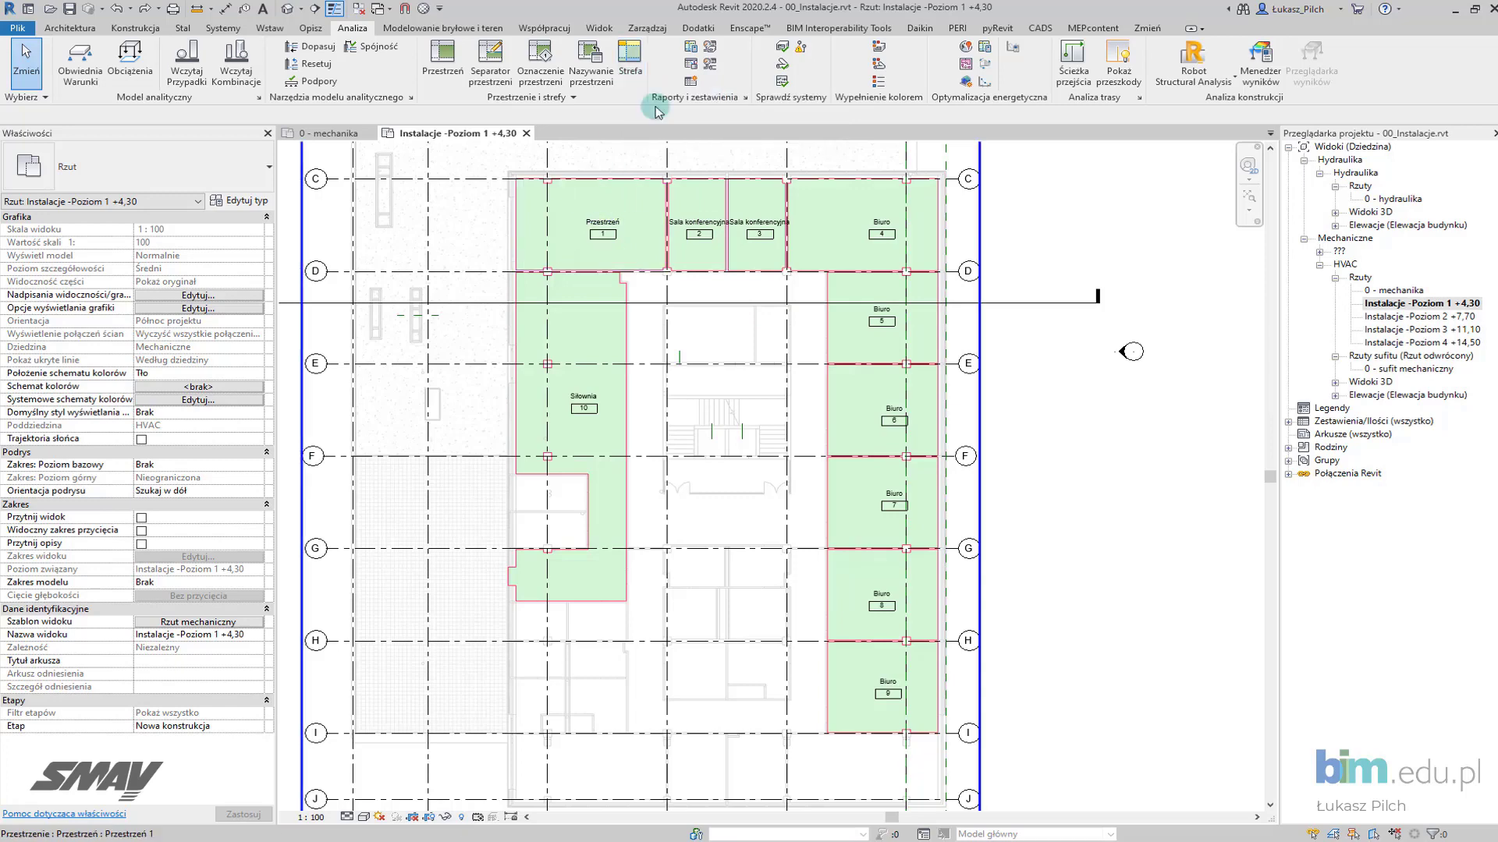
Step: Group Przestrzeń 1 and Biuro 4–9 into an HVAC zone named C1
left_click(658, 277)
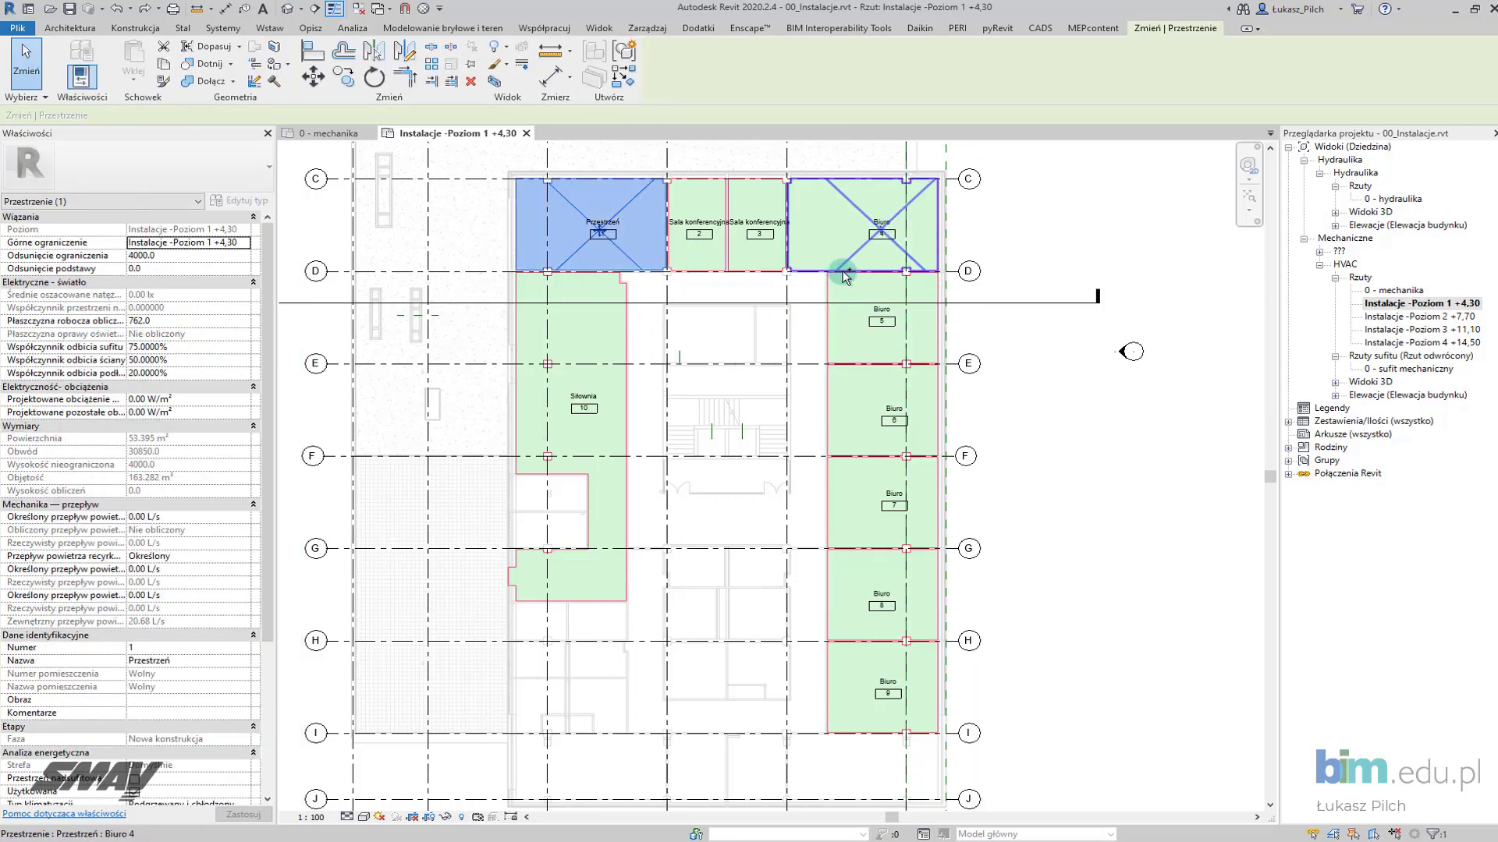
left_click(877, 269, "ctrl")
left_click(936, 326, "ctrl")
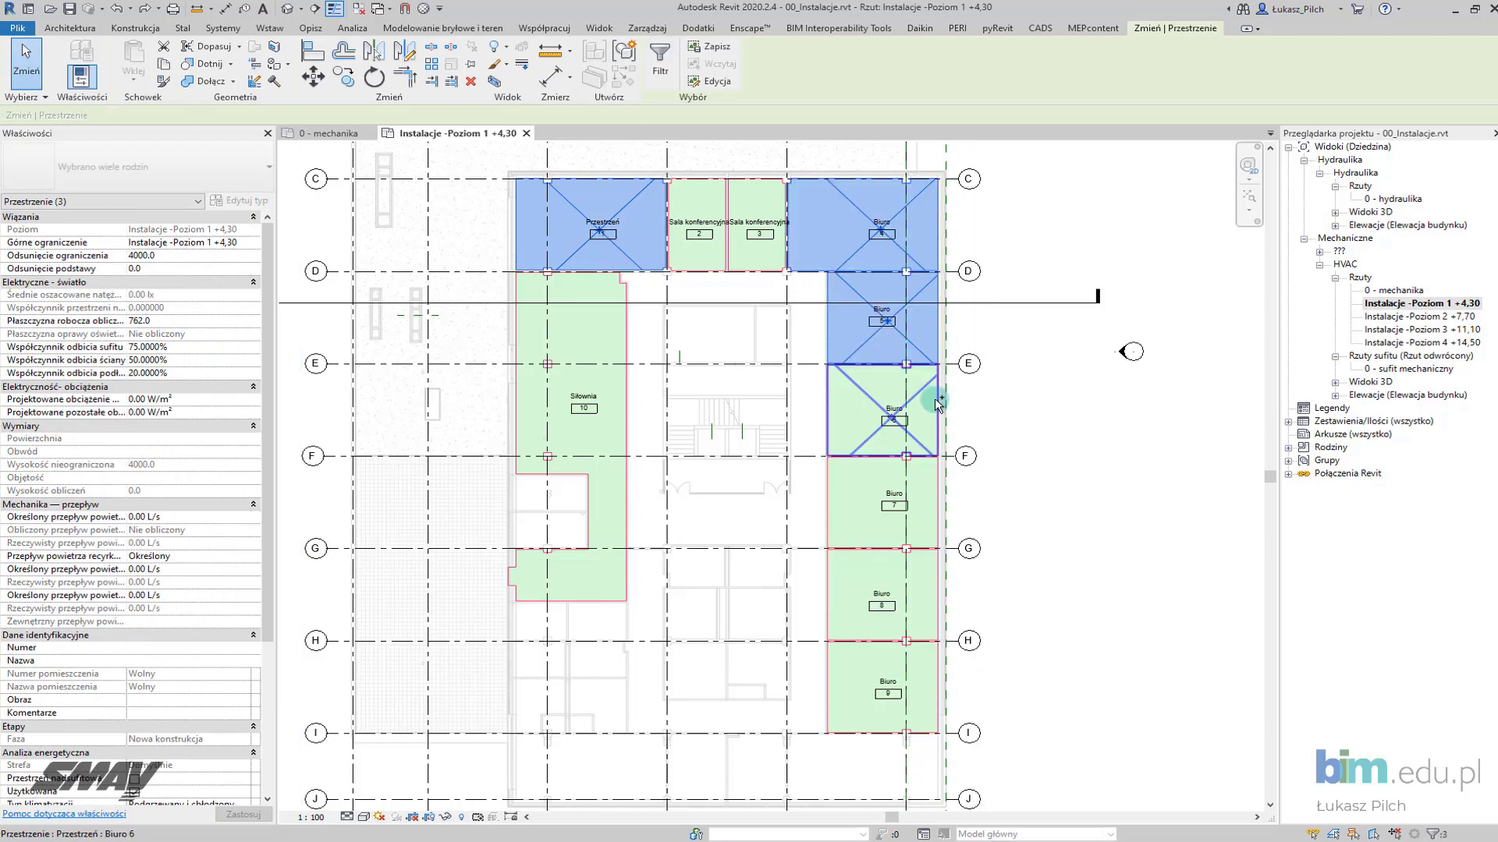
left_click(939, 414, "ctrl")
left_click(940, 503, "ctrl")
left_click(943, 594, "ctrl")
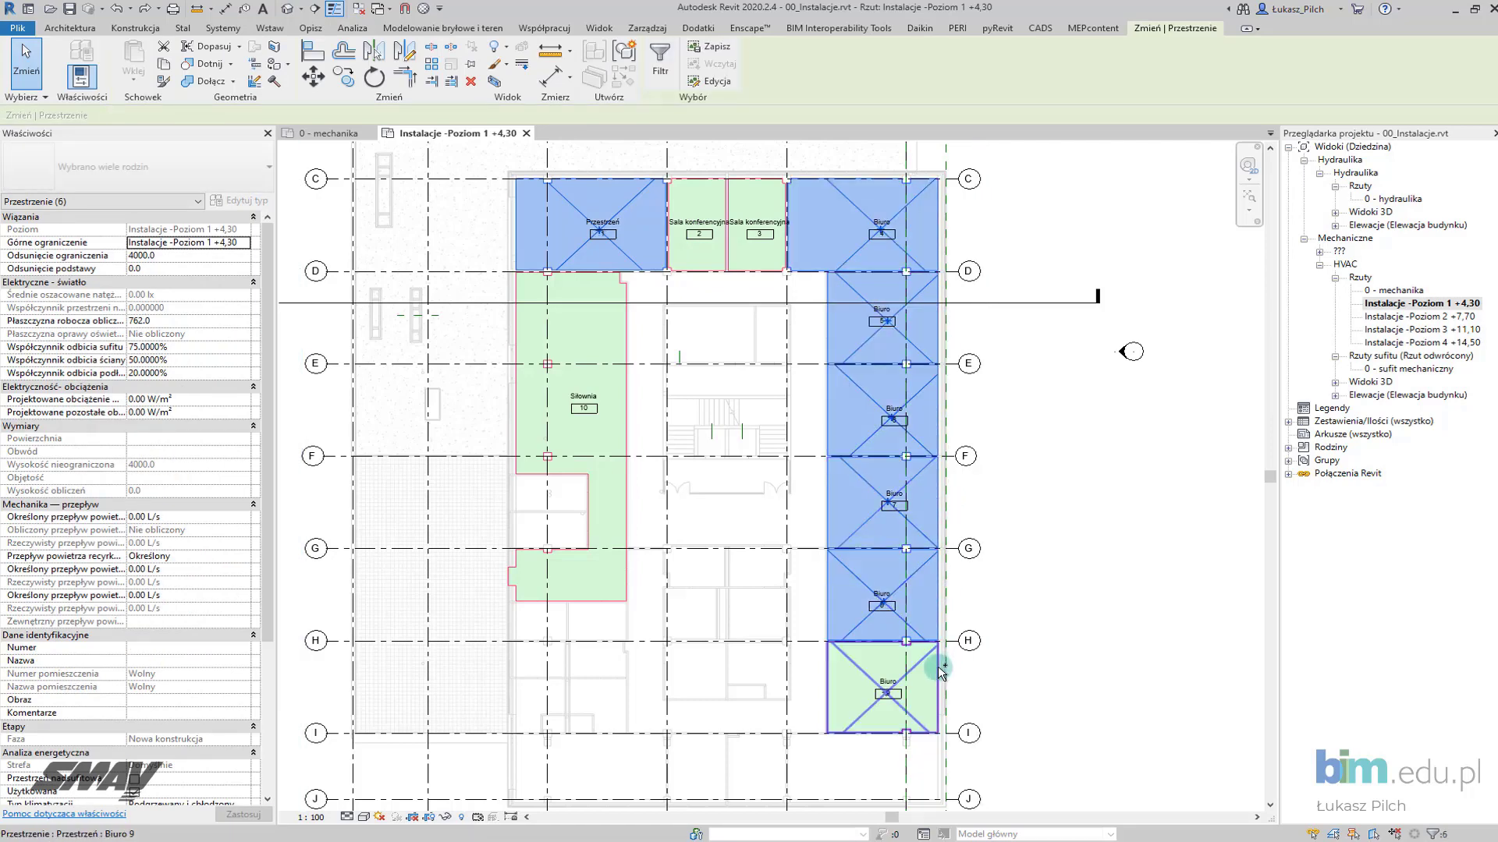
left_click(940, 686, "ctrl")
left_click(352, 28)
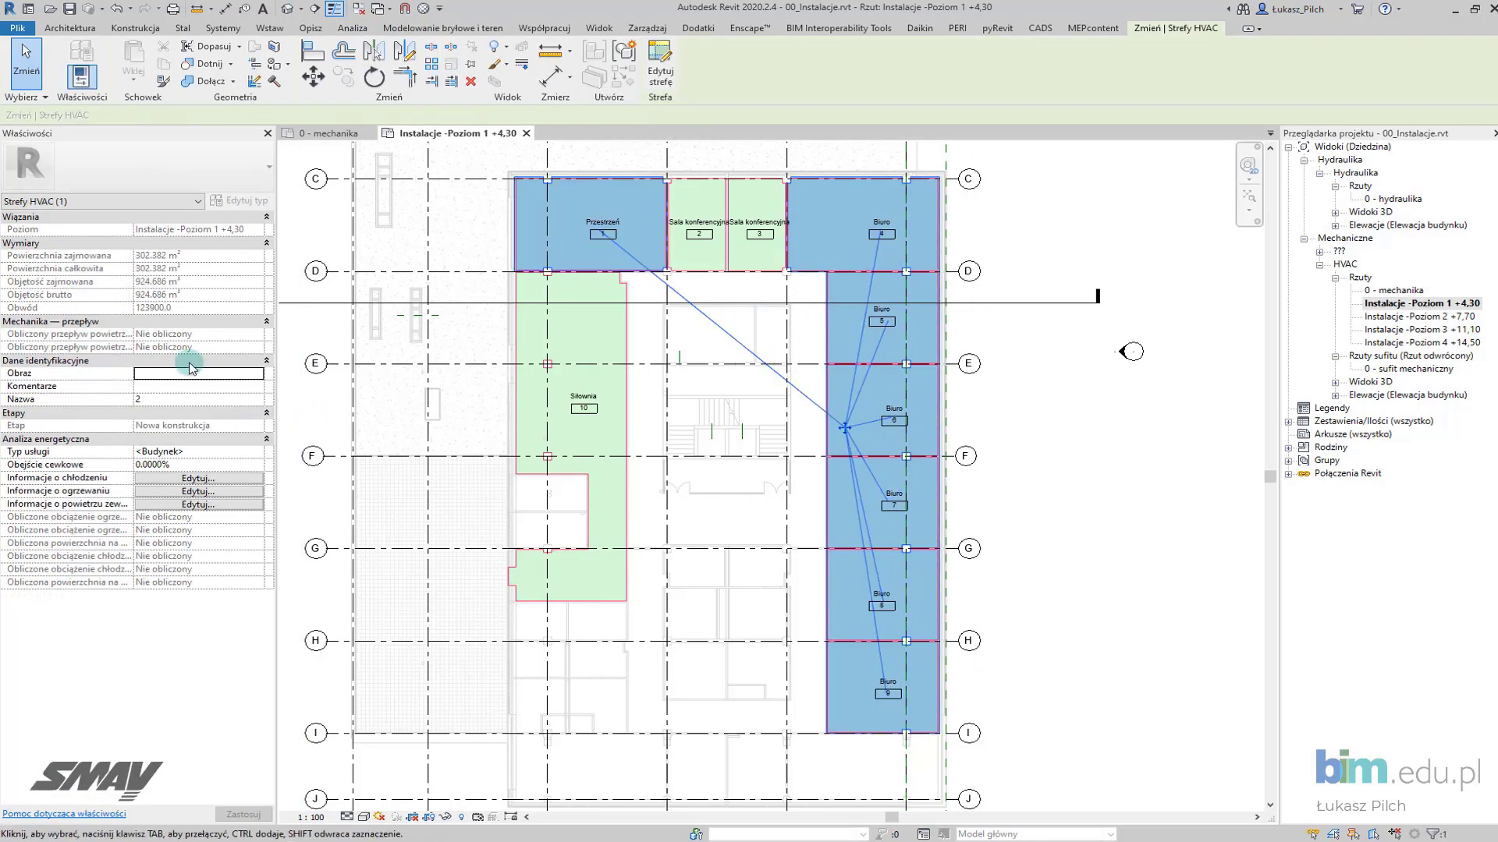
left_click(174, 401)
type("C1")
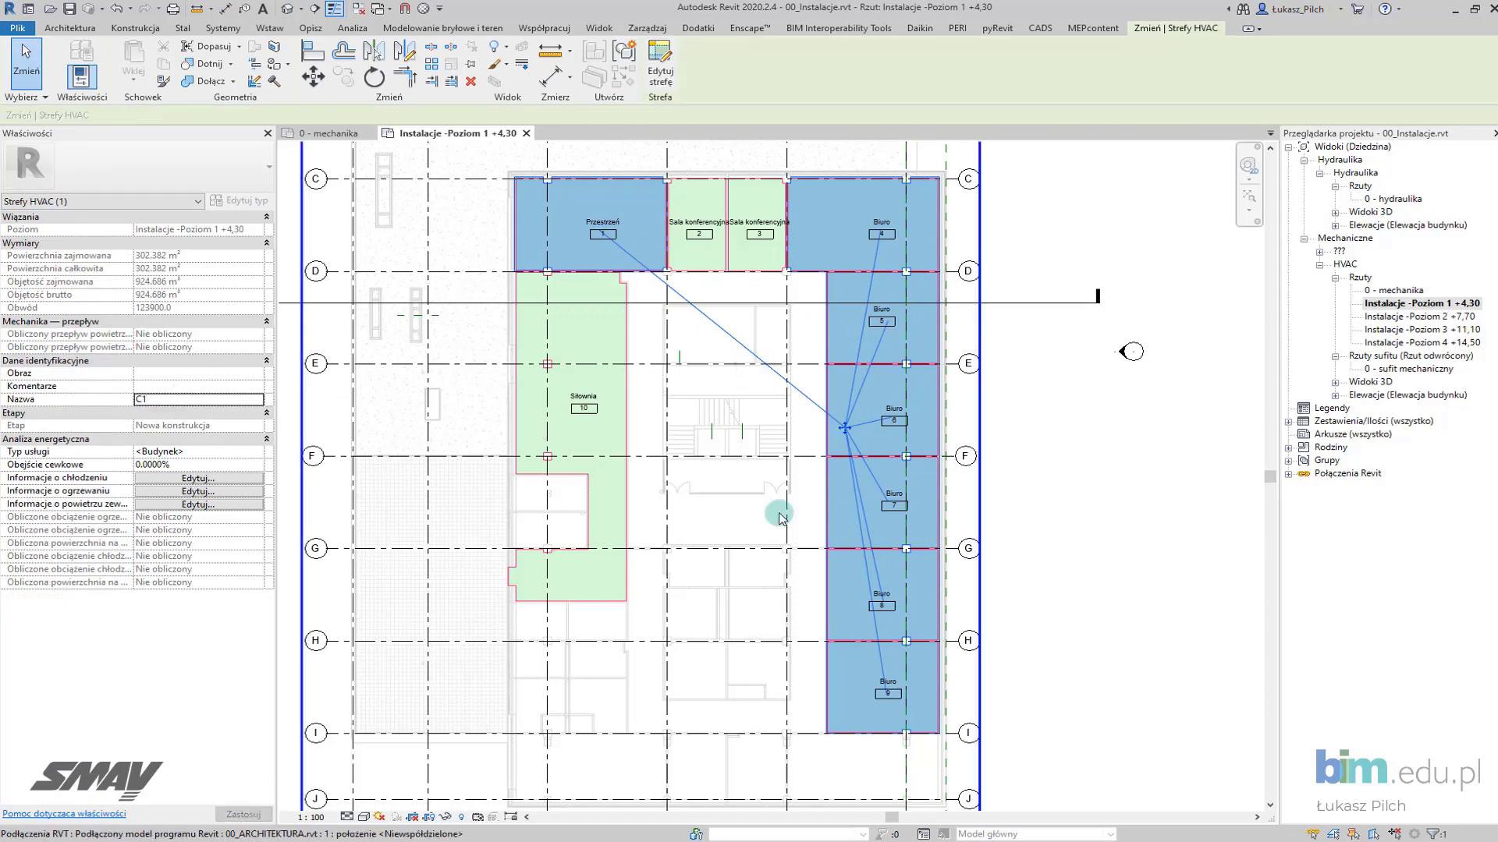
Step: Group Sala konferencyjna 2 and 3 into a second HVAC zone
left_click(737, 269)
left_click(713, 269, "ctrl")
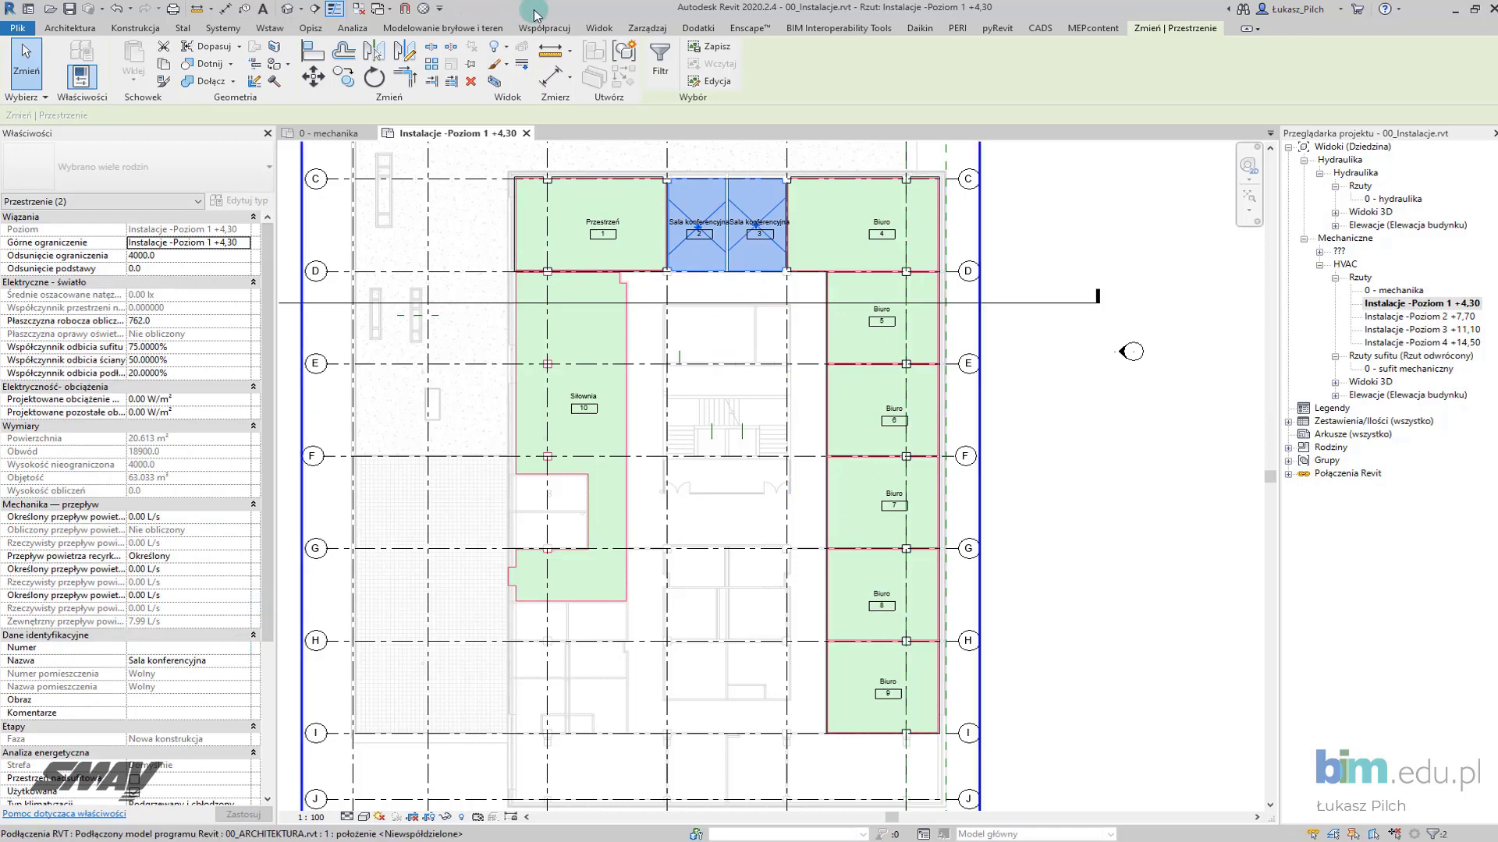
left_click(352, 27)
left_click(626, 66)
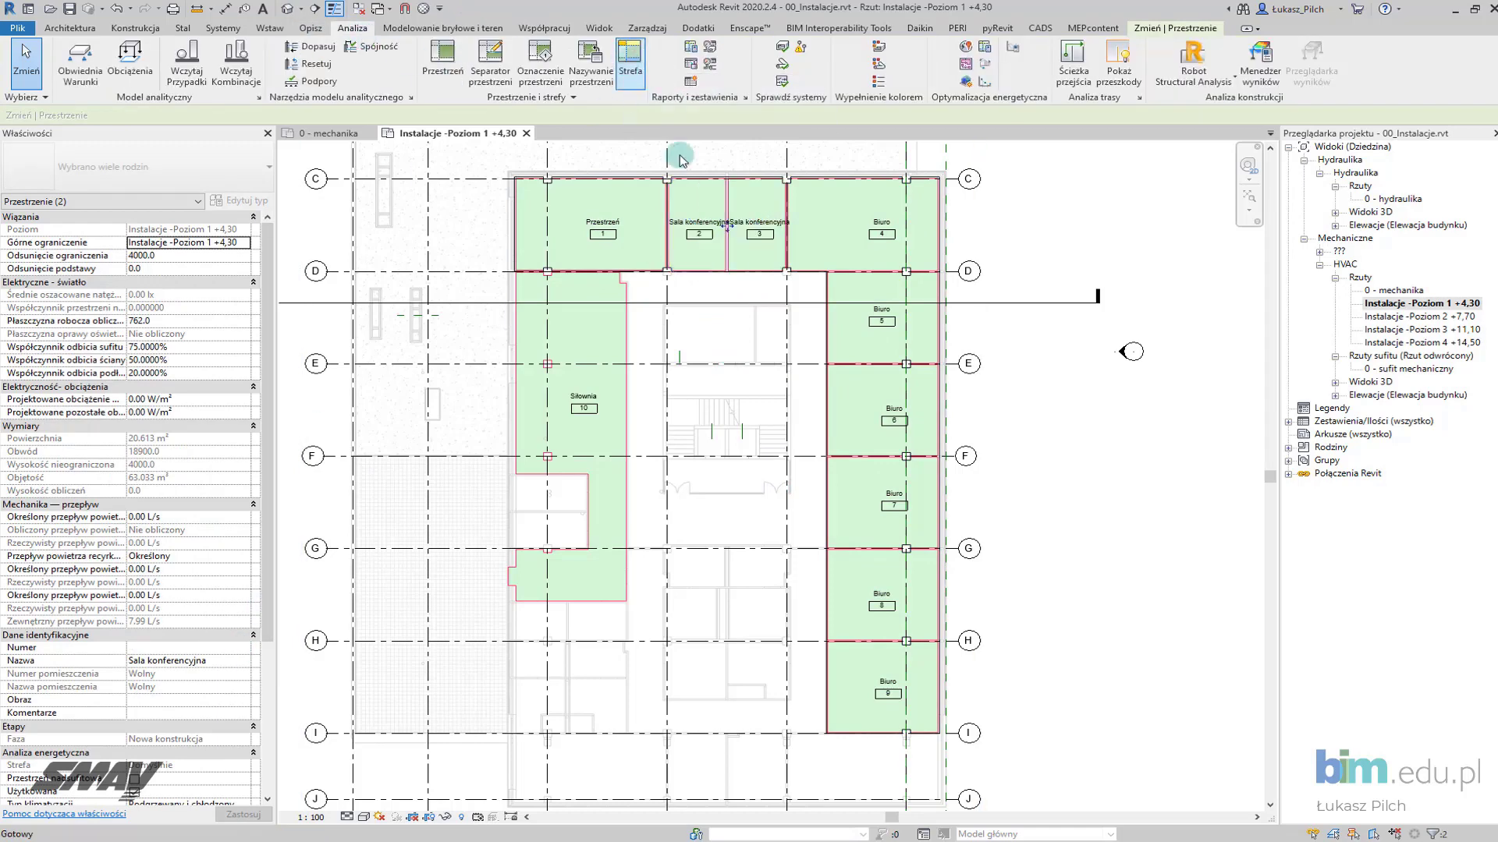
Step: Select the Siłownia space and its surrounding HVAC zone, then clear the selection
left_click(624, 395)
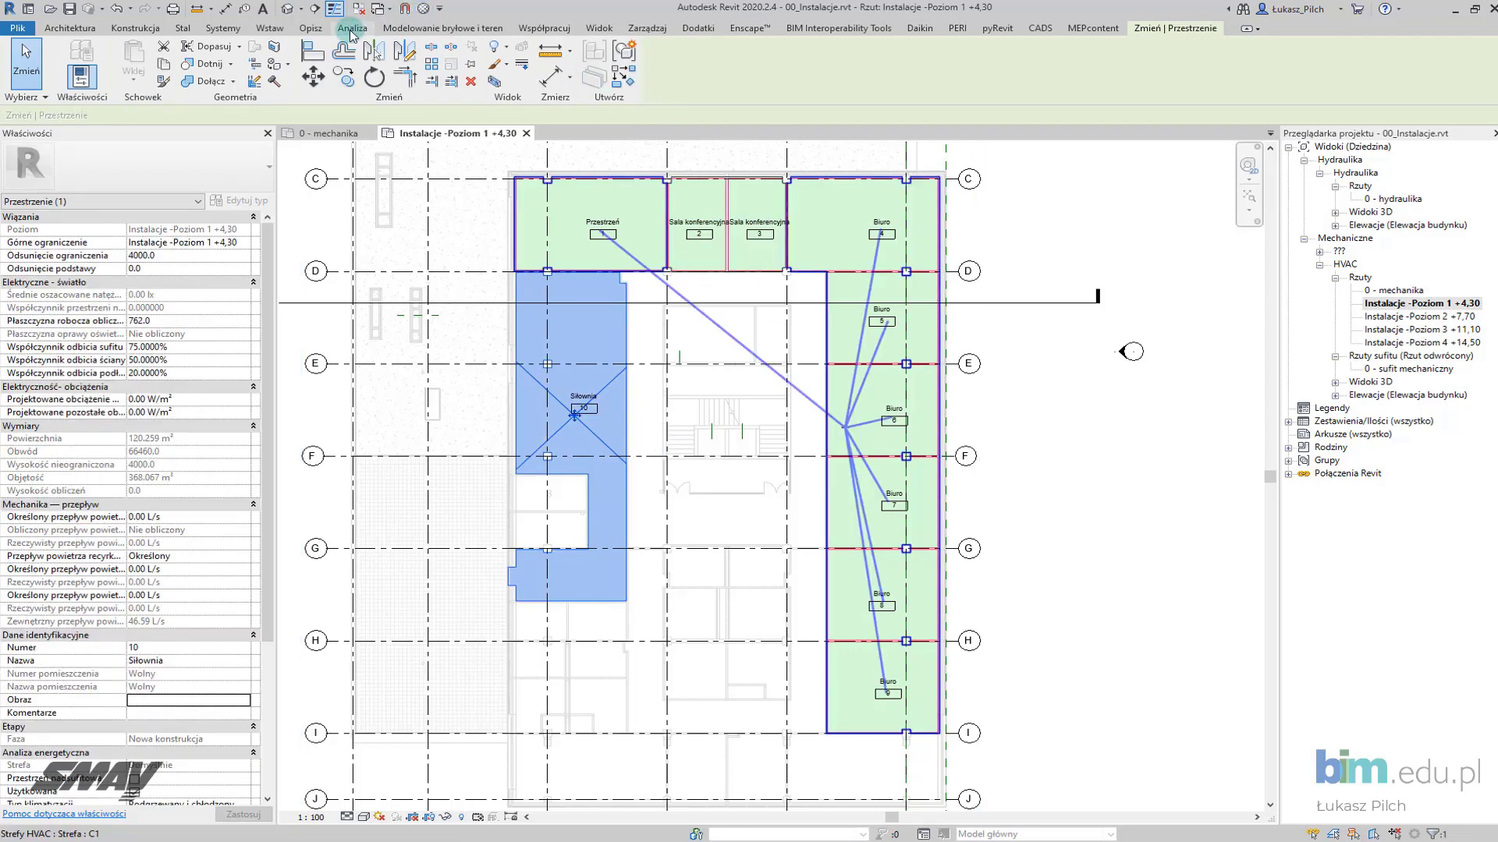
left_click(353, 28)
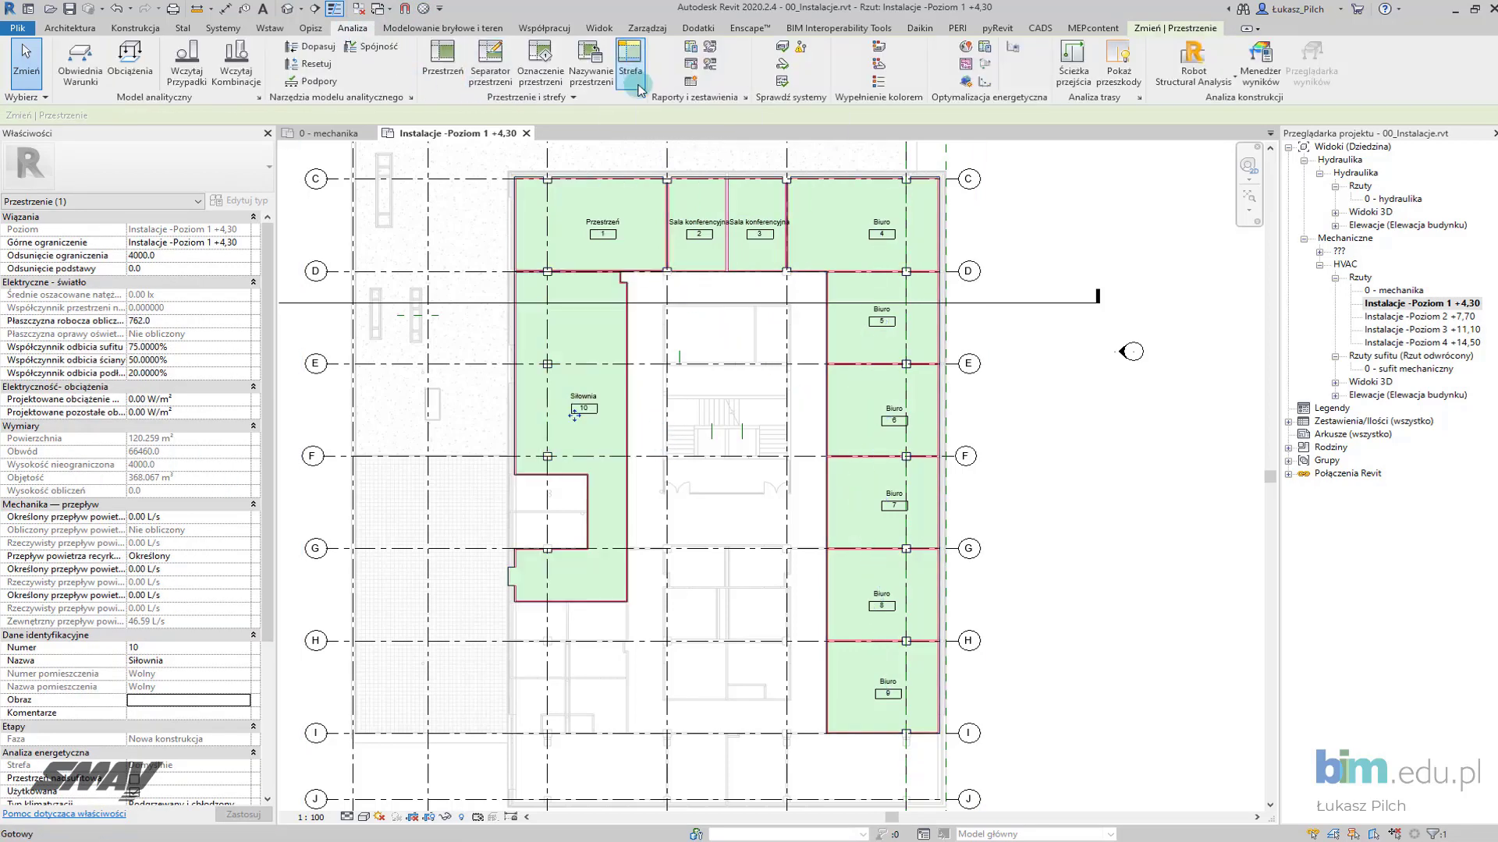
left_click(631, 420)
left_click(1153, 468)
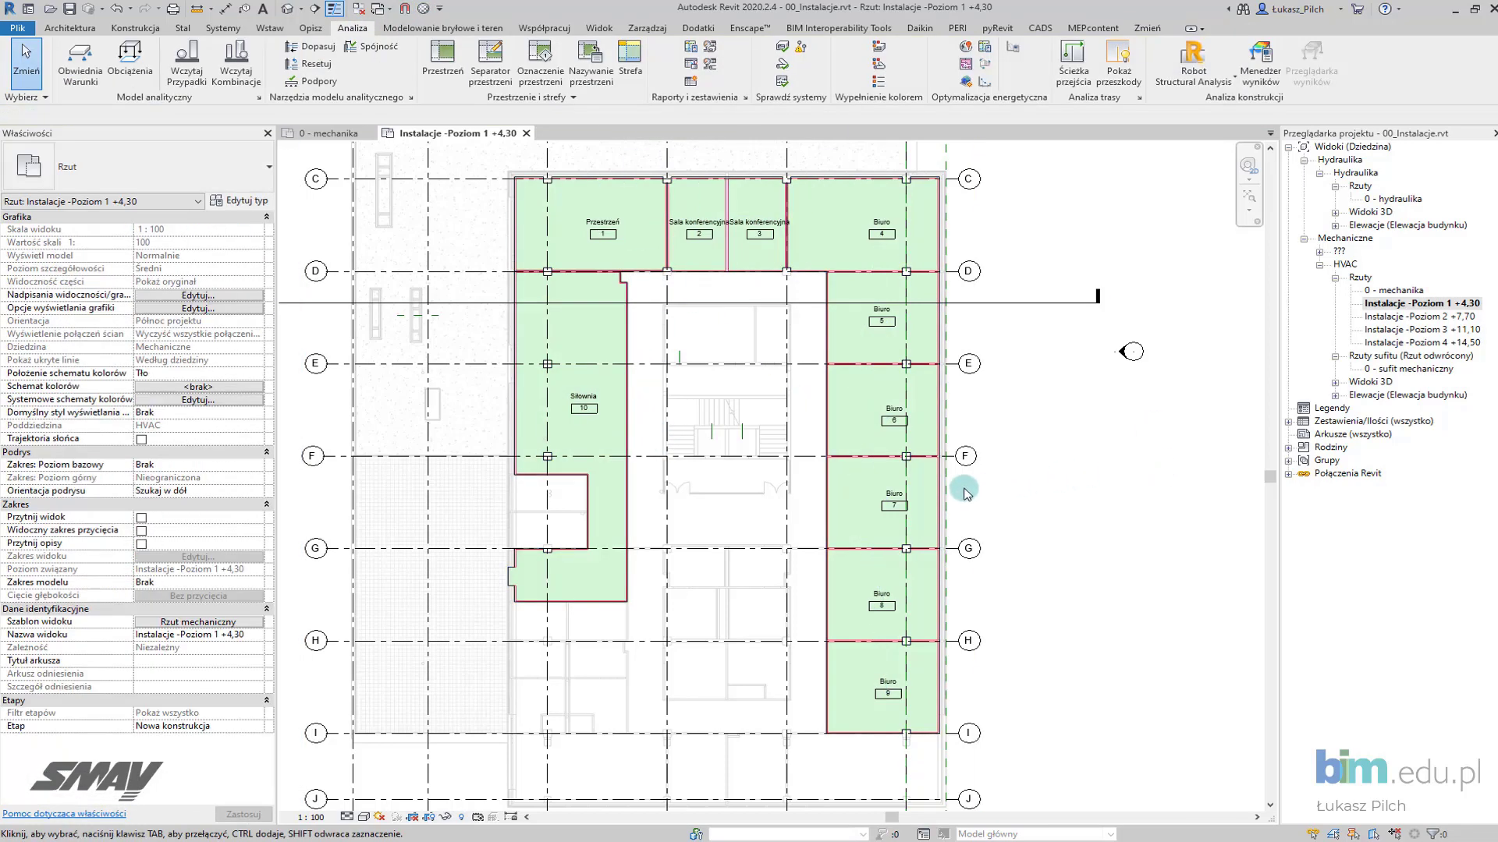
Step: Select Sala konferencyjna 2 and scroll Properties to its Analiza energetyczna parameters
left_click(717, 248)
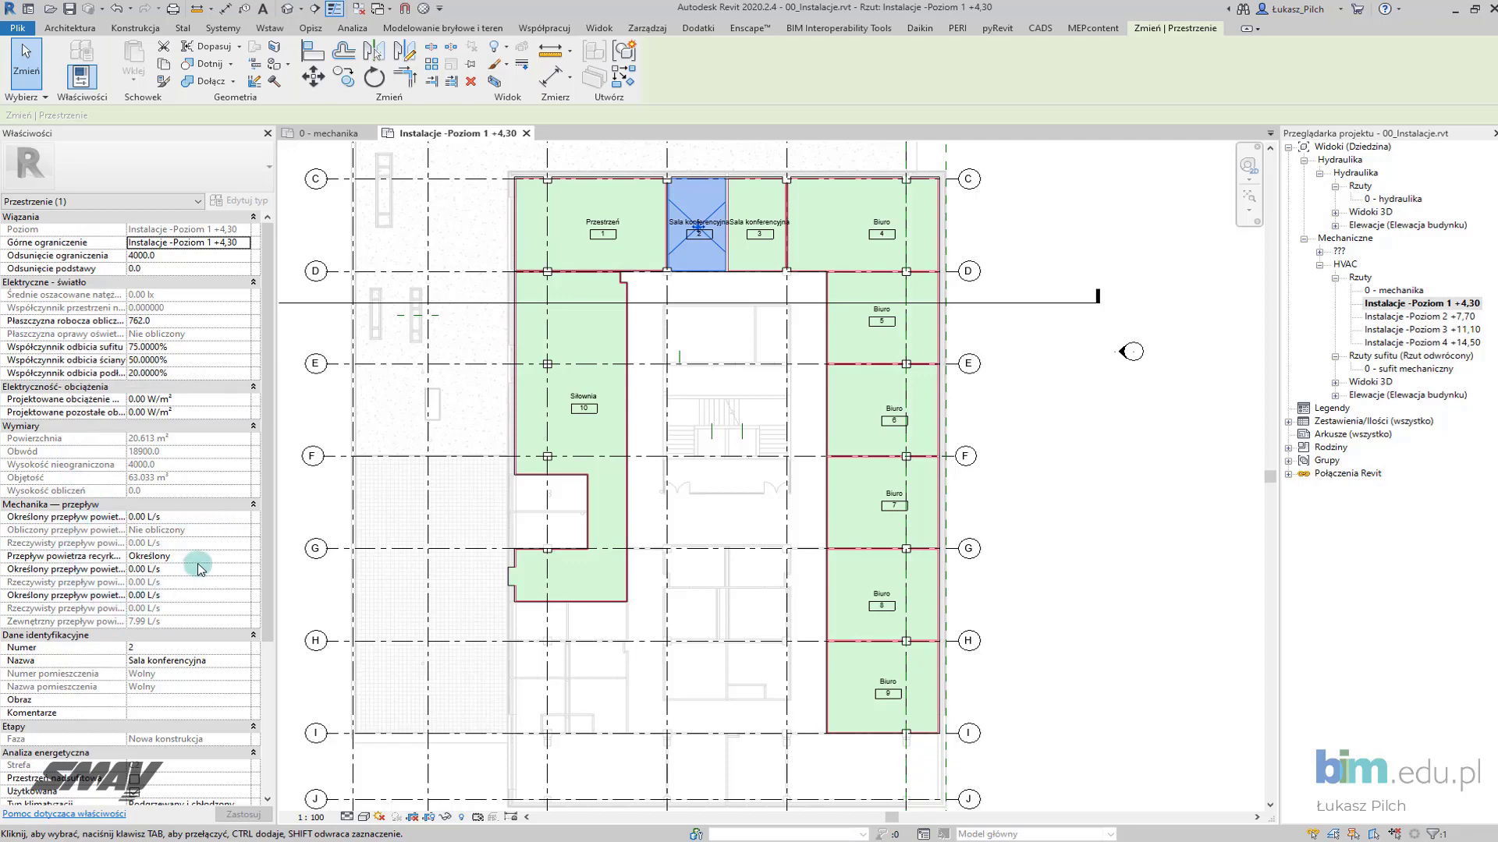
scroll(173, 672, "down", 1)
scroll(156, 635, "down", 1)
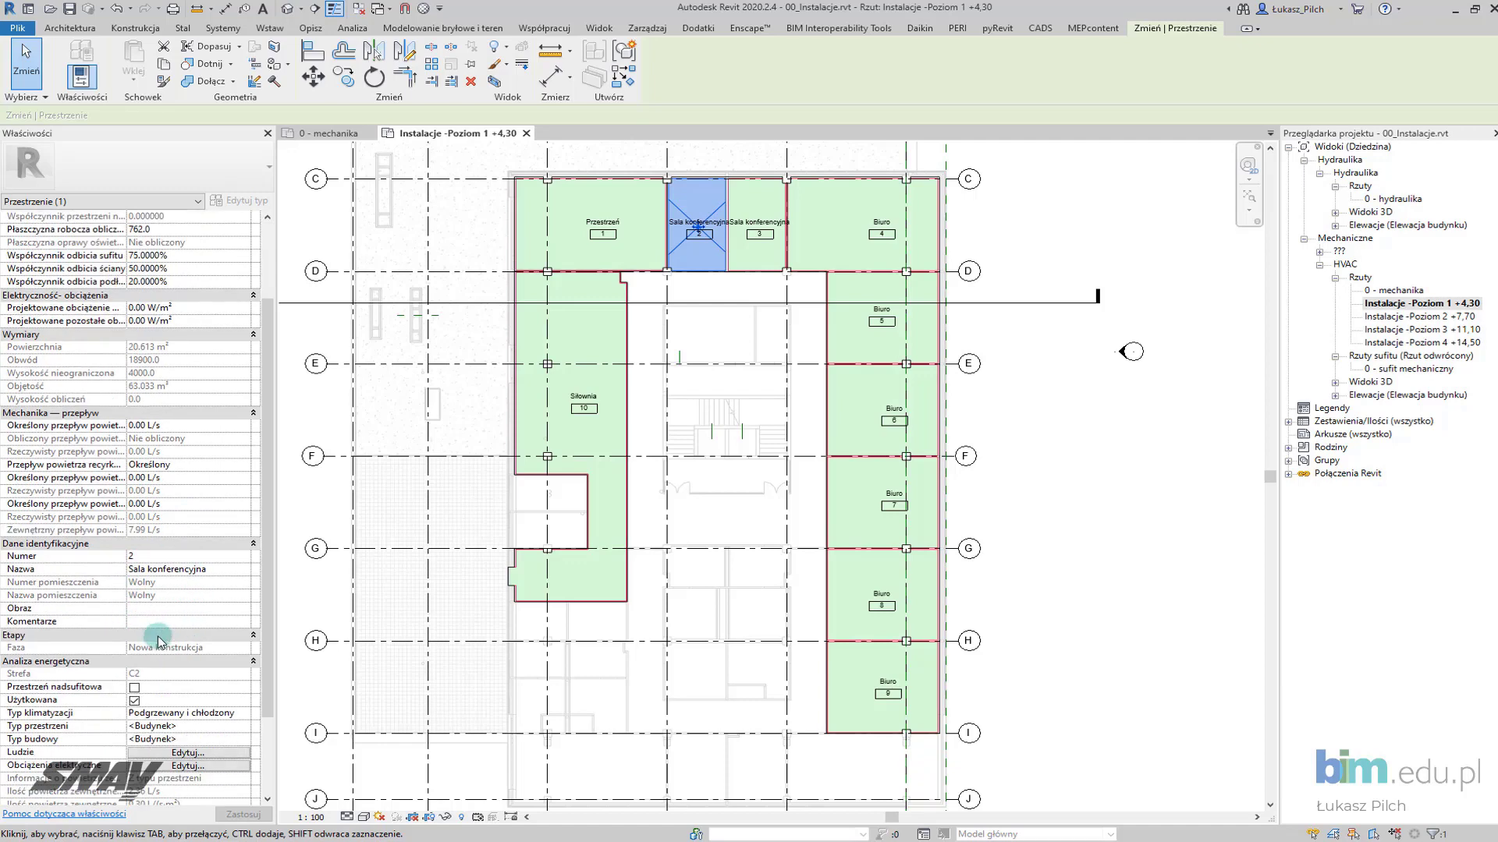
scroll(159, 641, "down", 1)
scroll(187, 686, "down", 2)
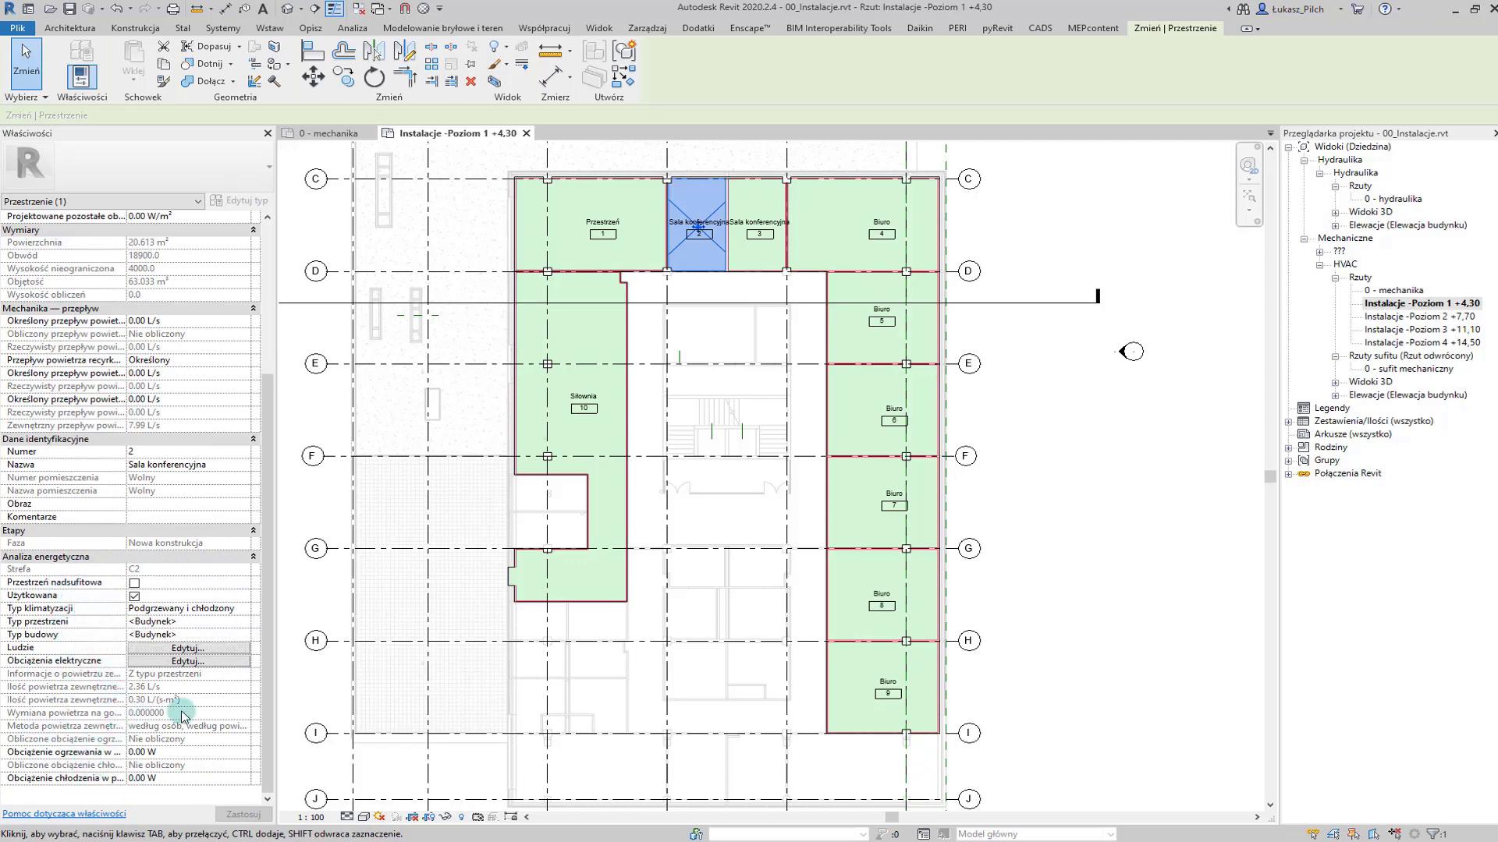
left_click(245, 621)
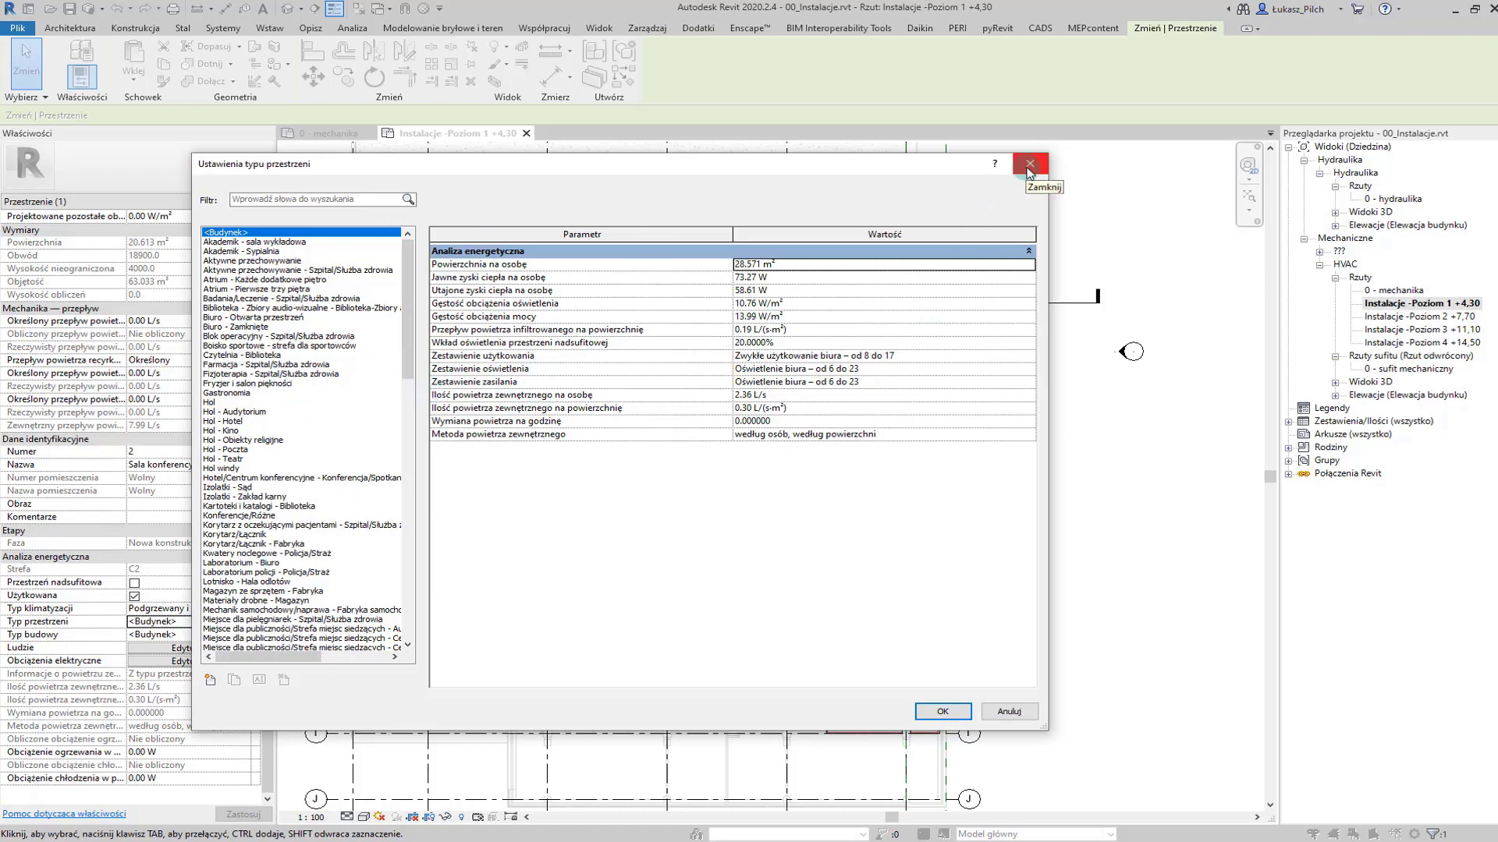
left_click(1029, 164)
left_click(1083, 501)
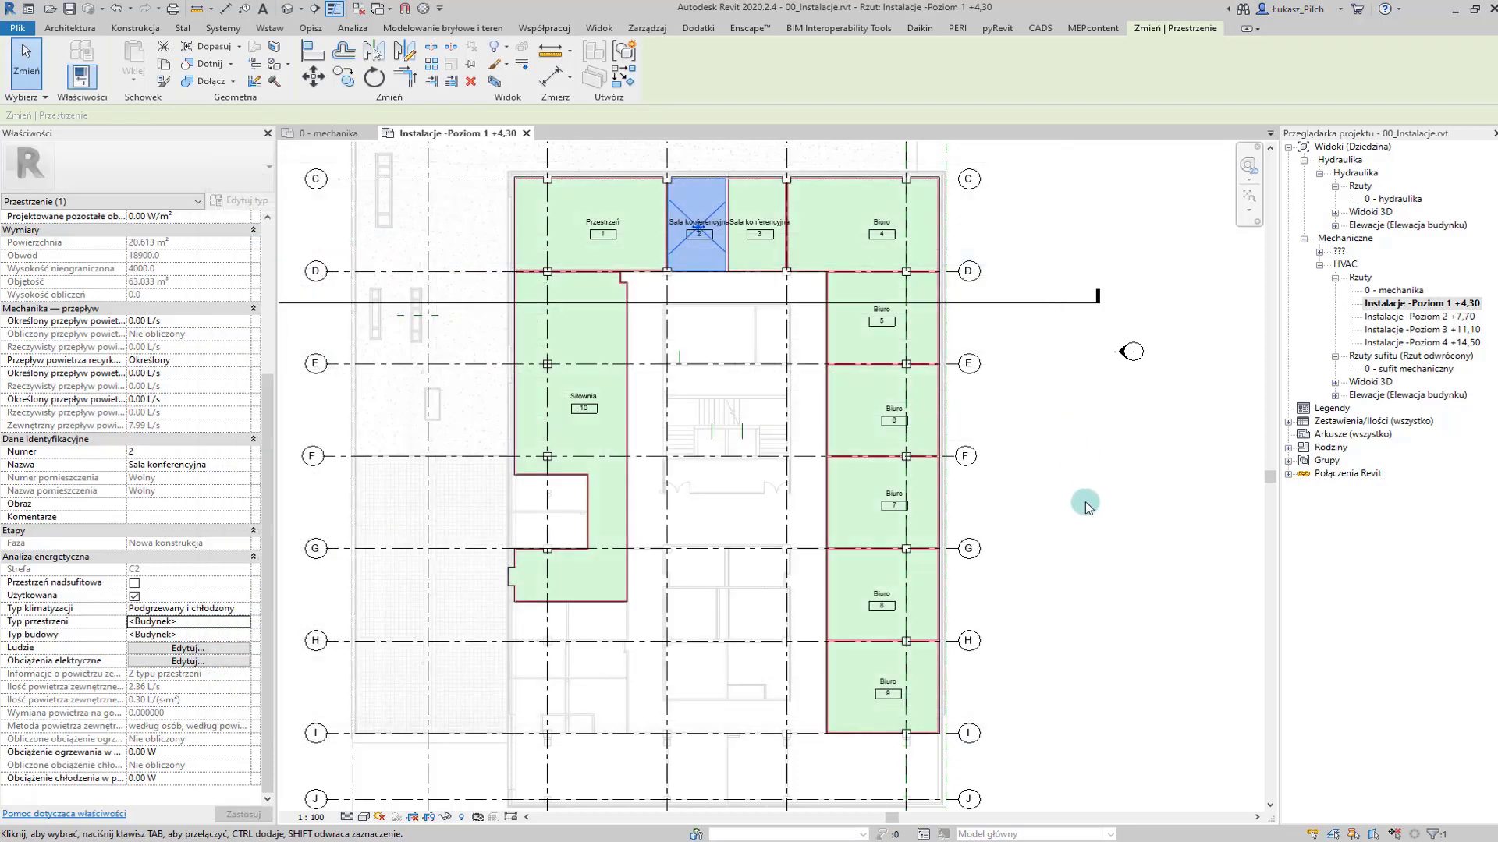